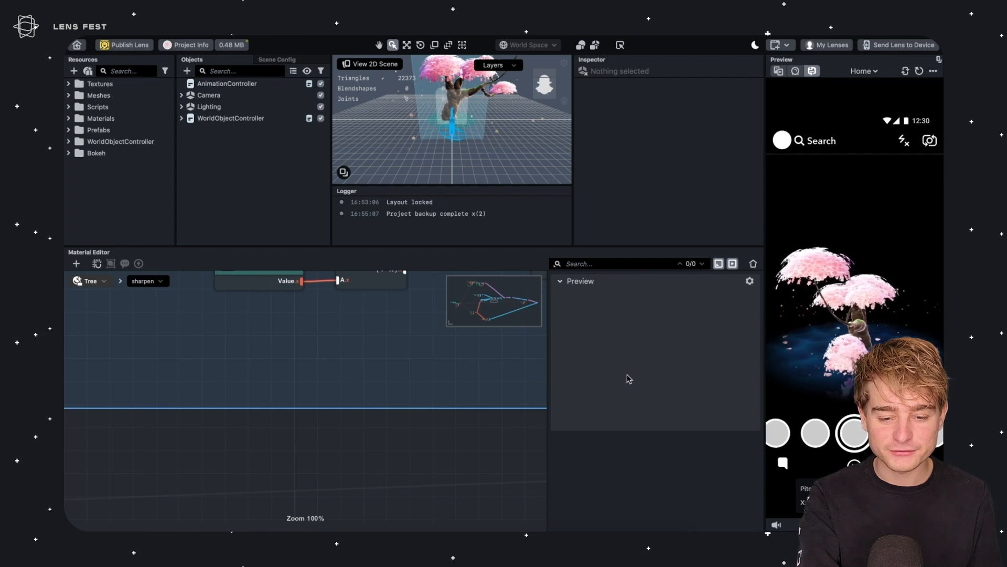
# Expand the Mesh and Textures folders in the resources to browse the canopy mesh assets
pyautogui.click(186, 45)
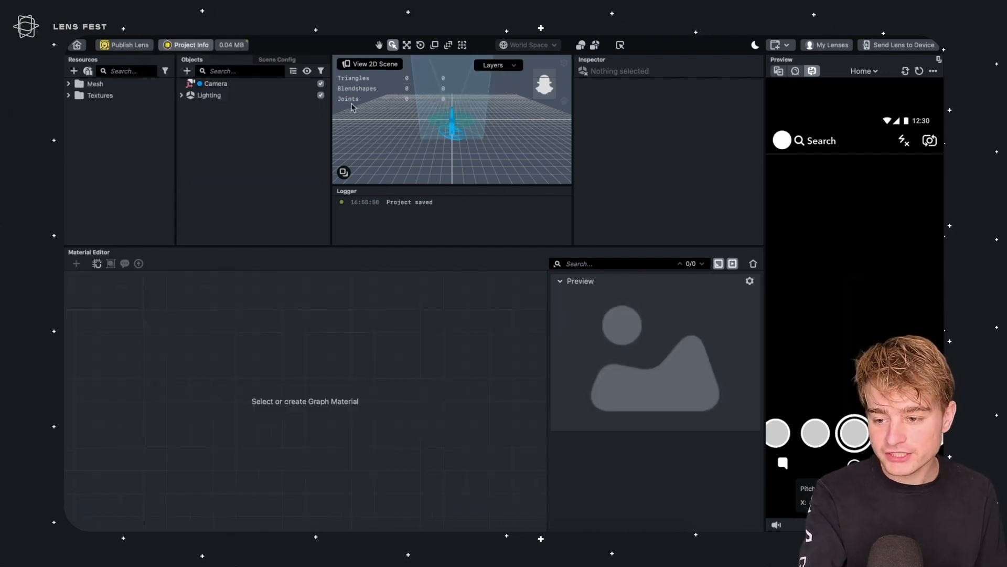
pyautogui.click(204, 95)
pyautogui.click(213, 84)
pyautogui.click(94, 84)
pyautogui.click(68, 84)
pyautogui.click(105, 95)
pyautogui.click(78, 95)
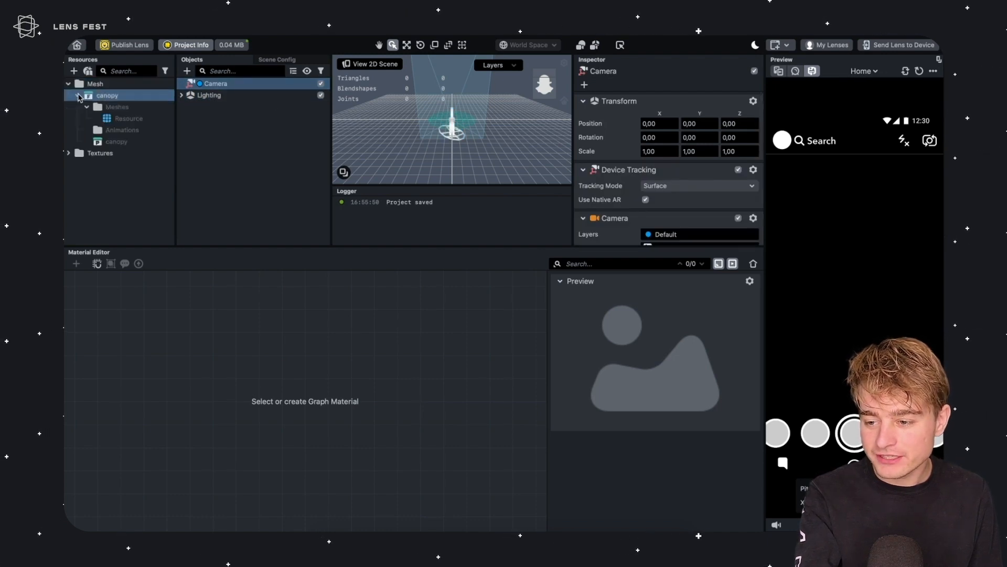
pyautogui.click(68, 152)
pyautogui.click(128, 118)
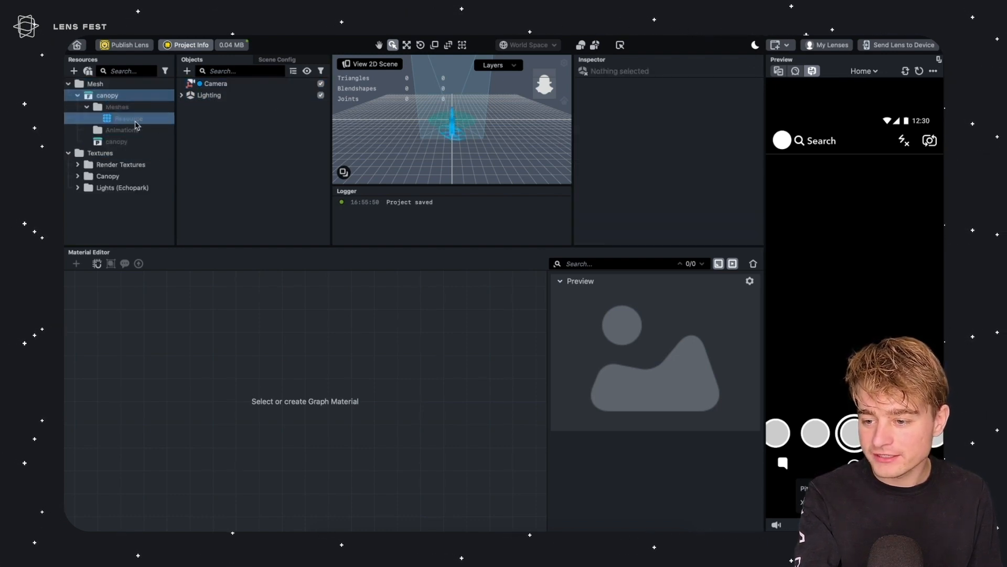
# Add the canopy mesh to the scene and select its object
pyautogui.moveTo(112, 143); pyautogui.dragTo(221, 137)
pyautogui.click(225, 118)
pyautogui.click(209, 106)
# Set the canopy's scale to 100 on all three axes
pyautogui.click(653, 164)
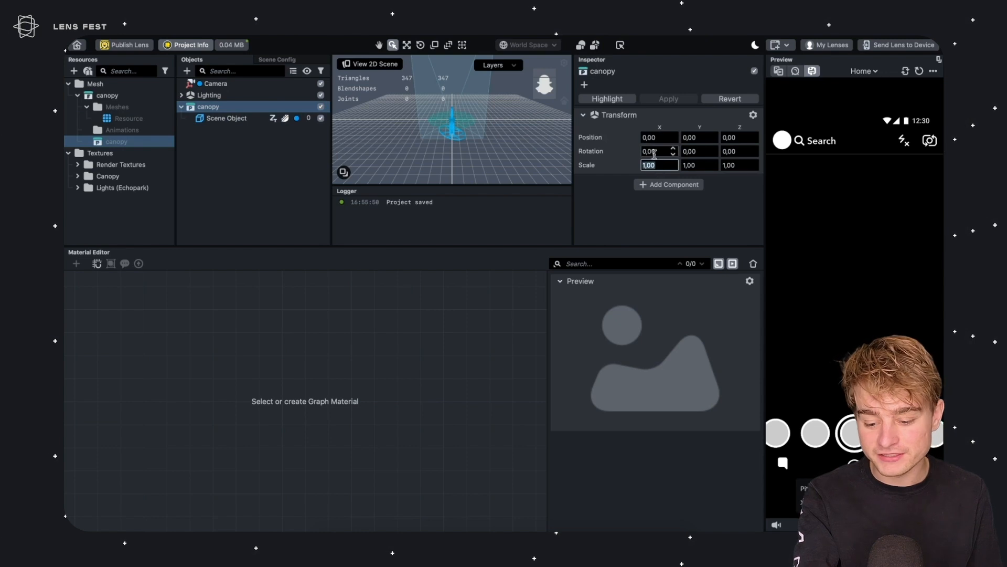
pyautogui.write('100')
pyautogui.press('Tab')
pyautogui.write('100')
pyautogui.press('Tab')
pyautogui.write('10')
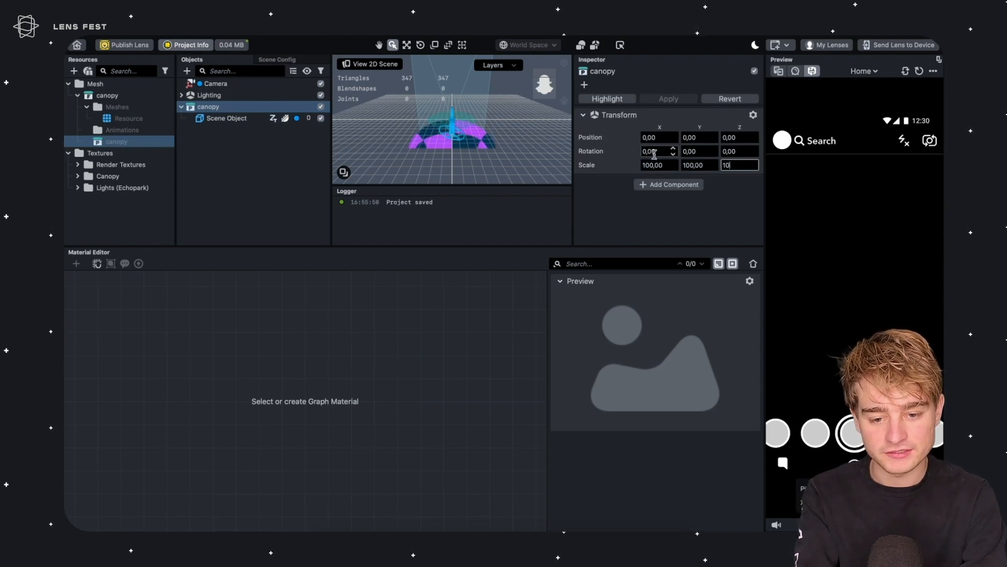
pyautogui.write('0')
pyautogui.press('Return')
pyautogui.moveTo(821, 394); pyautogui.dragTo(872, 318, button='right')
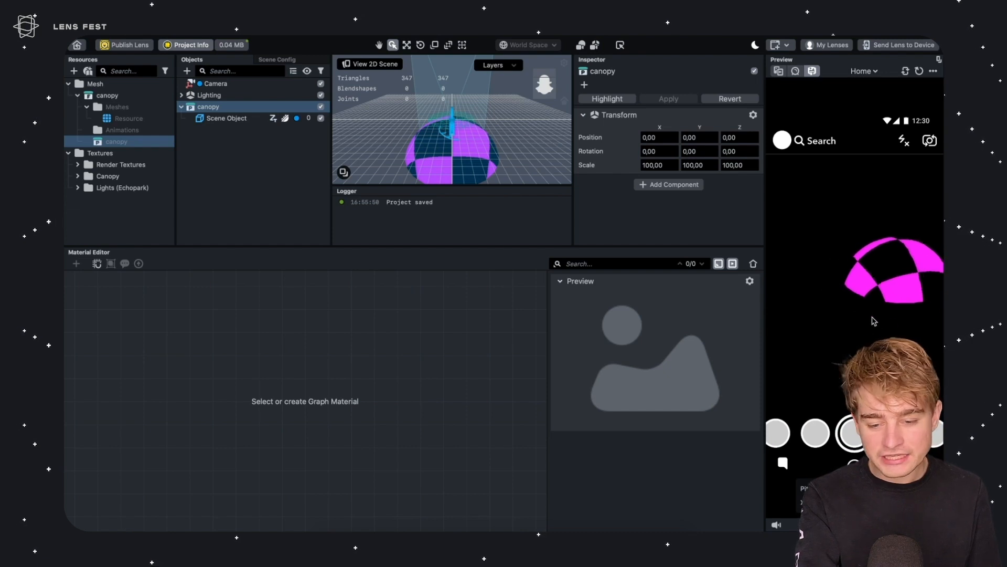
# Open the Canopy textures folder and inspect the CanopyTex texture
pyautogui.click(80, 176)
pyautogui.click(78, 176)
pyautogui.click(121, 187)
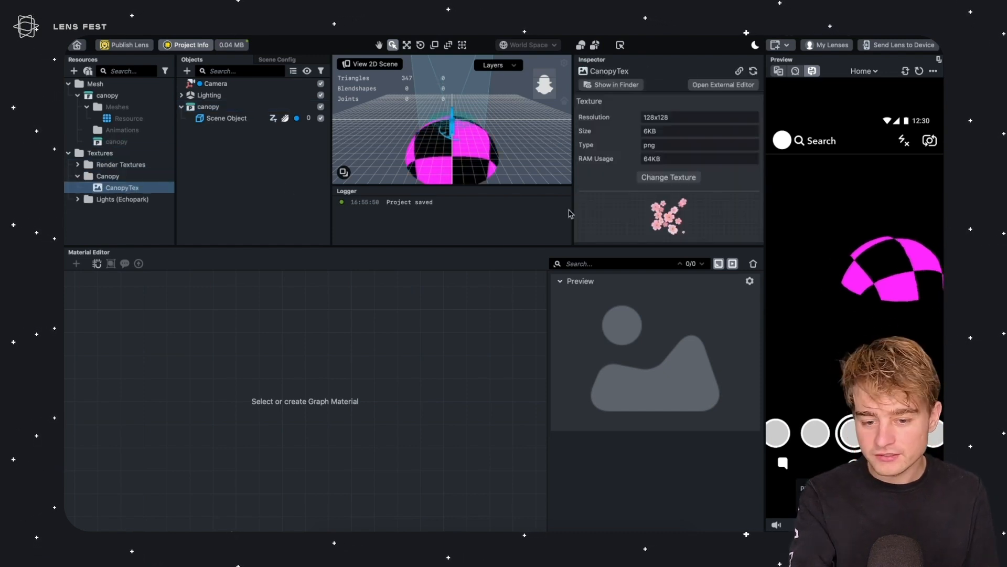
pyautogui.moveTo(672, 246); pyautogui.dragTo(677, 369)
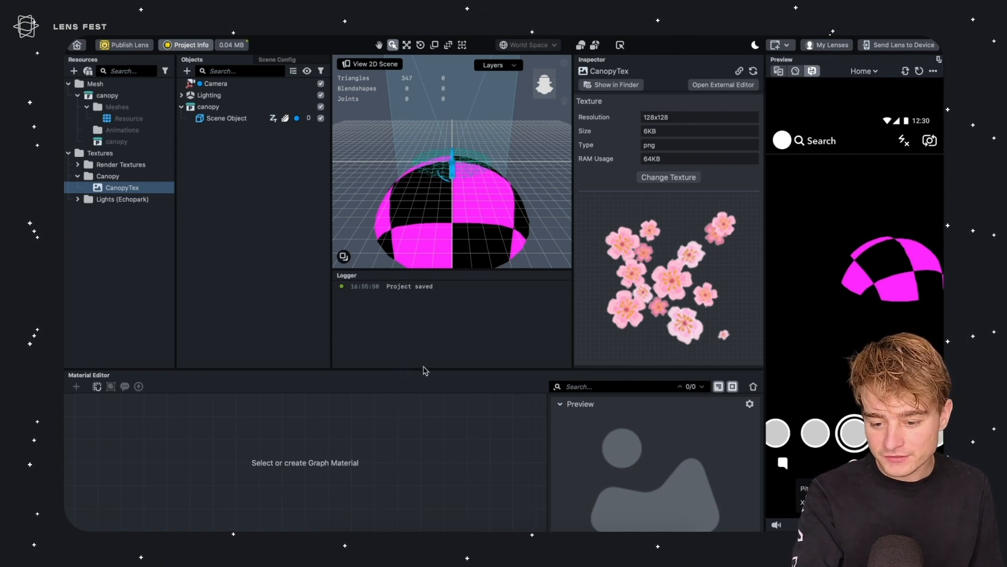
pyautogui.moveTo(425, 368); pyautogui.dragTo(424, 226)
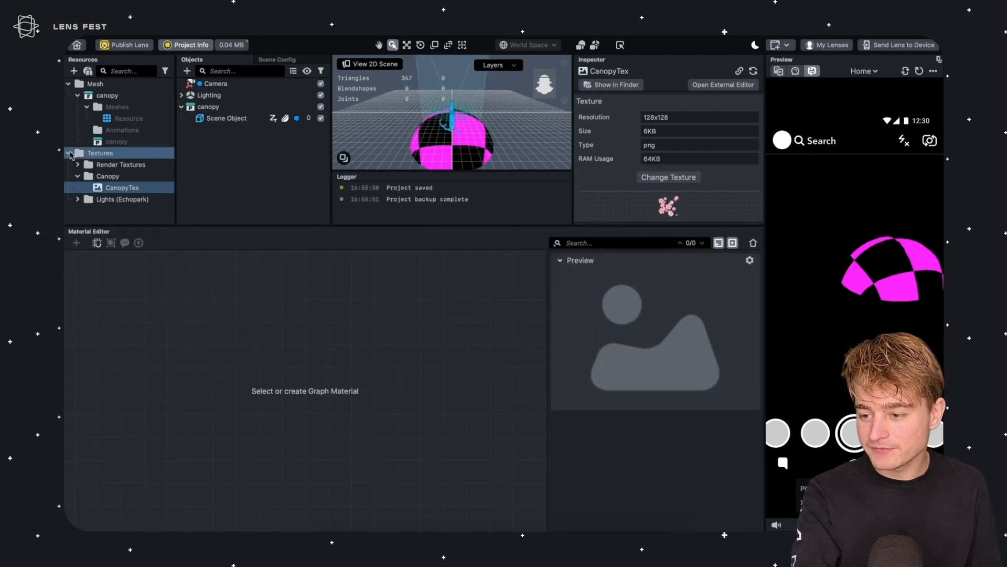
# Create a new Graph Empty material in the resources
pyautogui.click(68, 153)
pyautogui.click(67, 84)
pyautogui.click(74, 71)
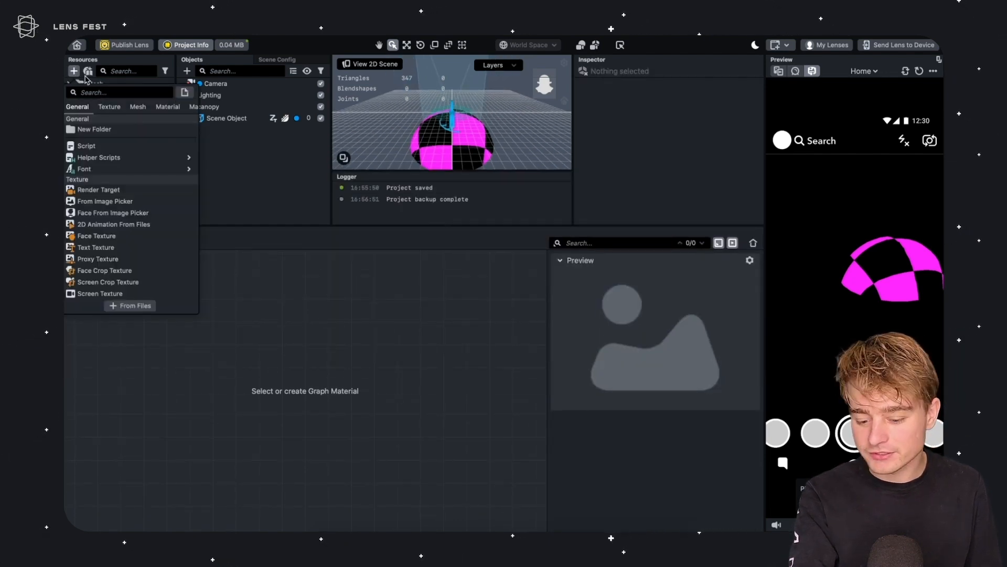
pyautogui.write('graph')
pyautogui.press('Down')
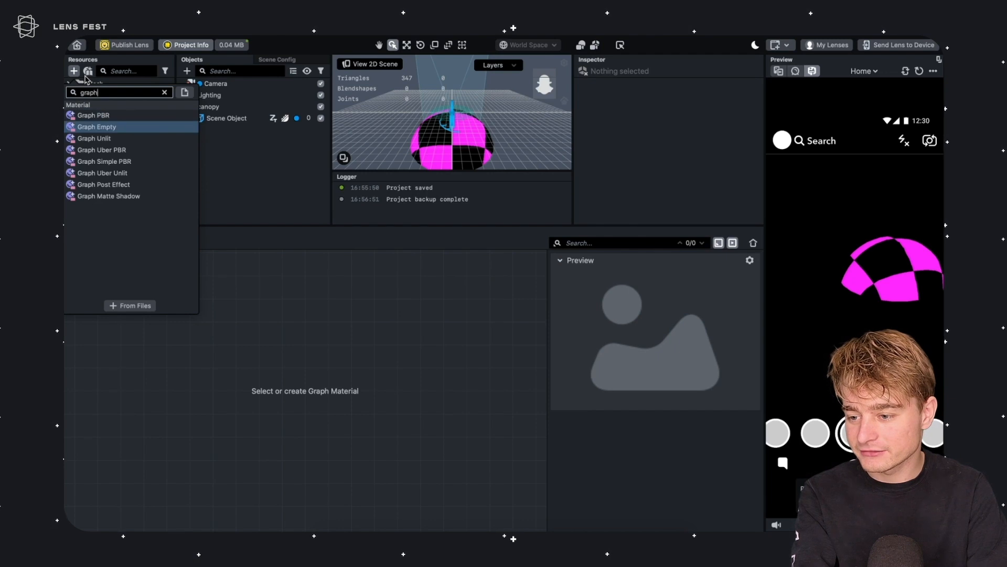
pyautogui.press('Return')
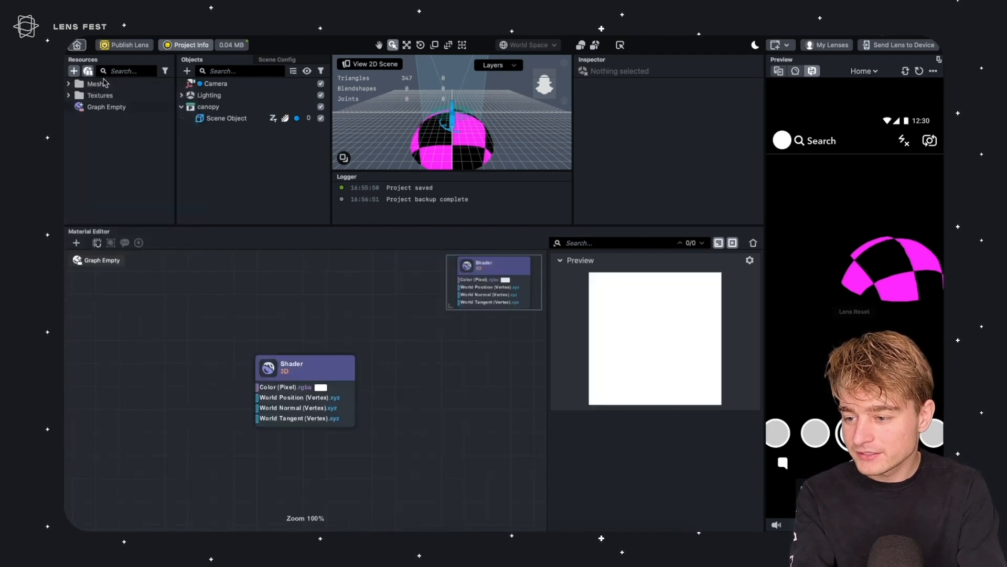
# Assign the Graph Empty material to the canopy's Scene Object mesh visual
pyautogui.click(110, 108)
pyautogui.click(214, 121)
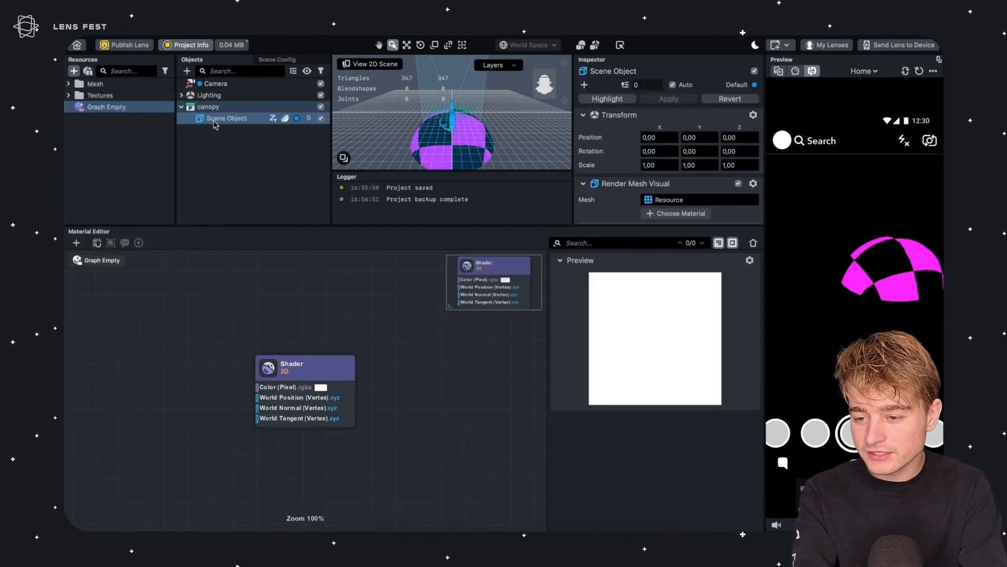
pyautogui.click(663, 214)
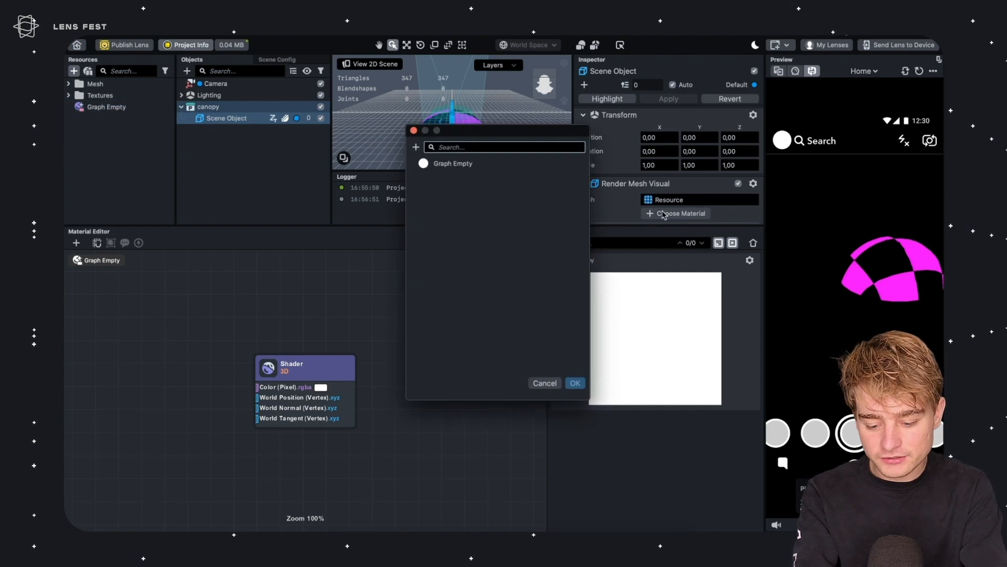
pyautogui.doubleClick(454, 164)
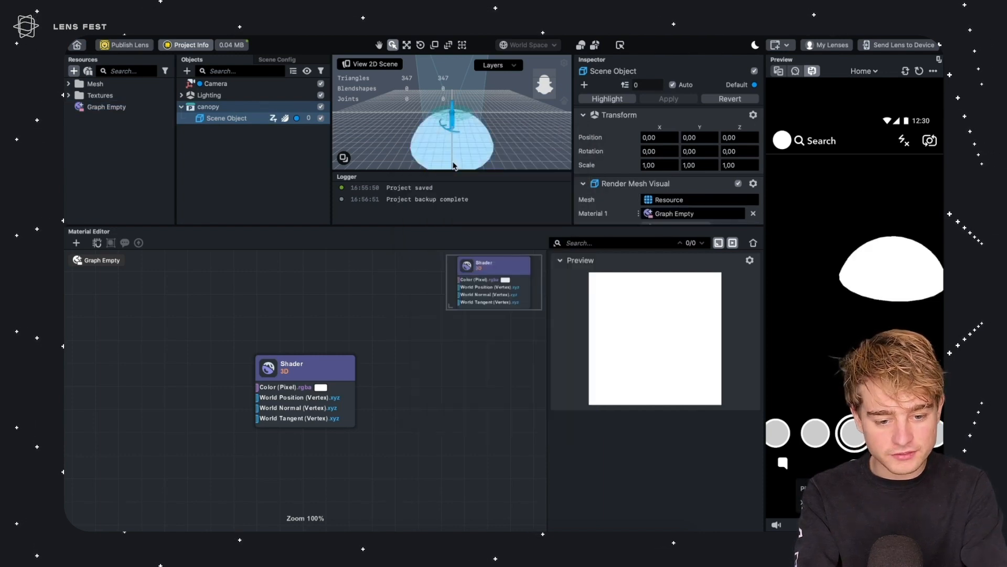
# Rename the material to Canopy
pyautogui.click(100, 104)
pyautogui.click(100, 104)
pyautogui.write('Canopy')
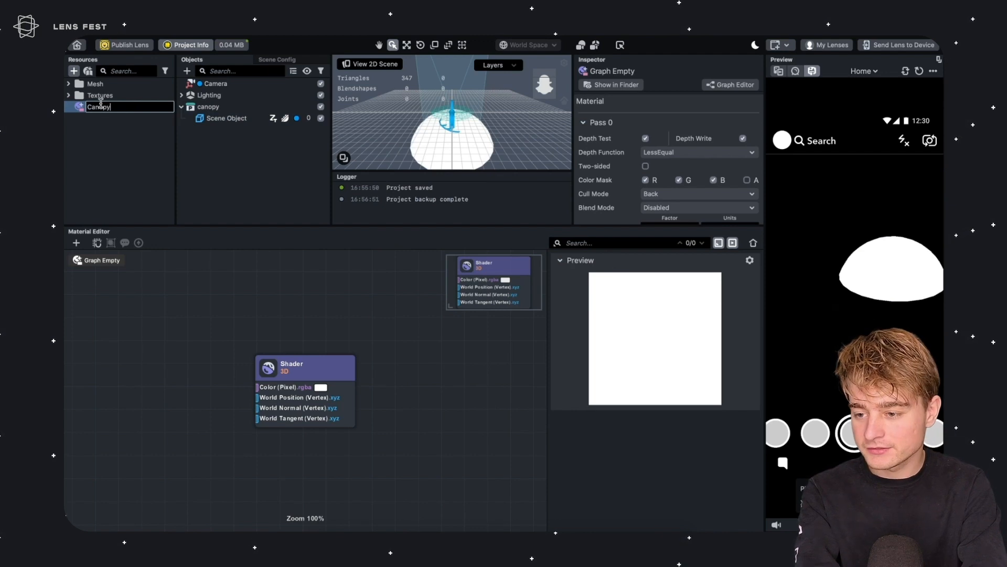
pyautogui.press('Return')
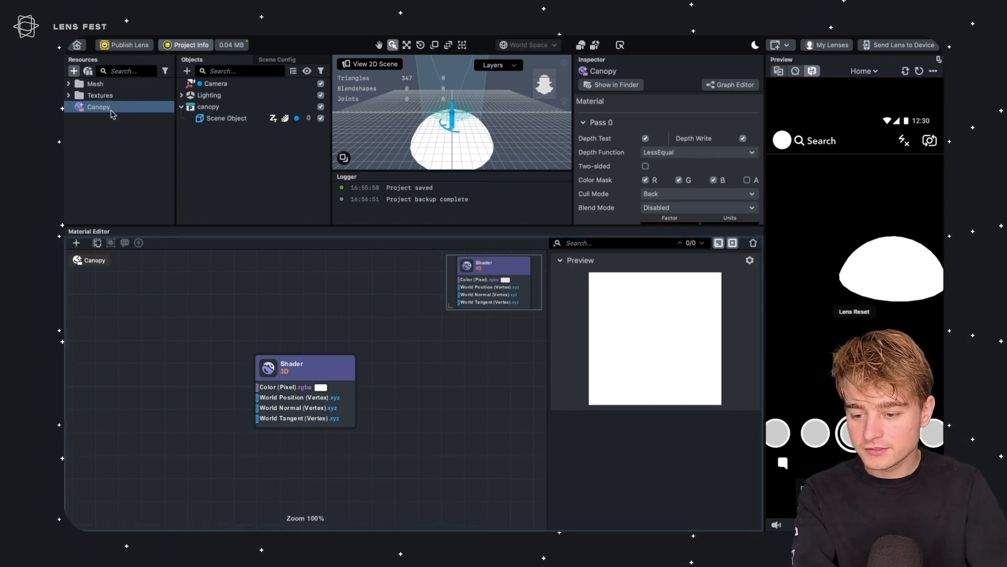
# Add a Texture 2D Parameter node and connect it to the Shader's Color input
pyautogui.moveTo(307, 368); pyautogui.dragTo(433, 360)
pyautogui.click(283, 373)
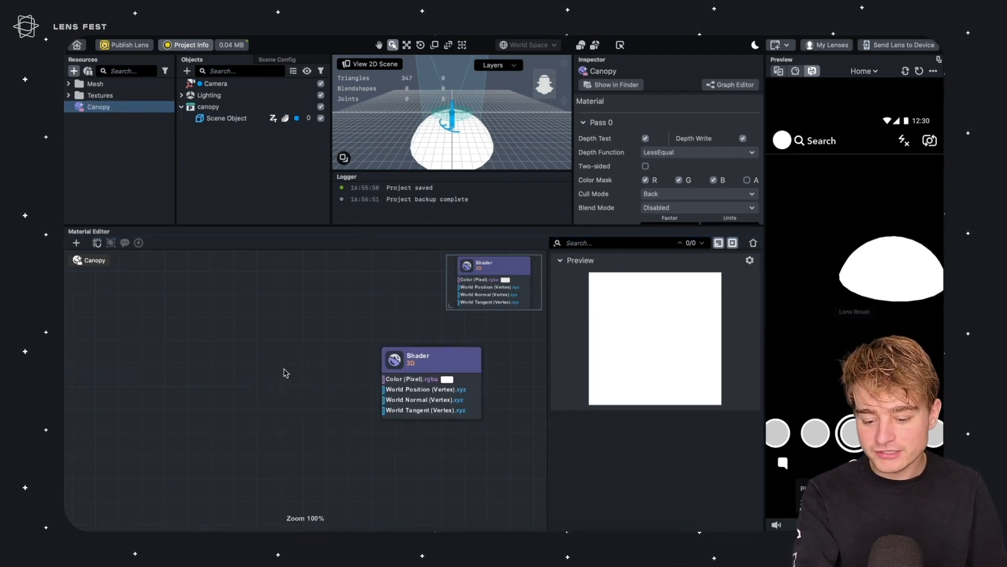
pyautogui.rightClick(285, 373)
pyautogui.write('texture')
pyautogui.press('Down')
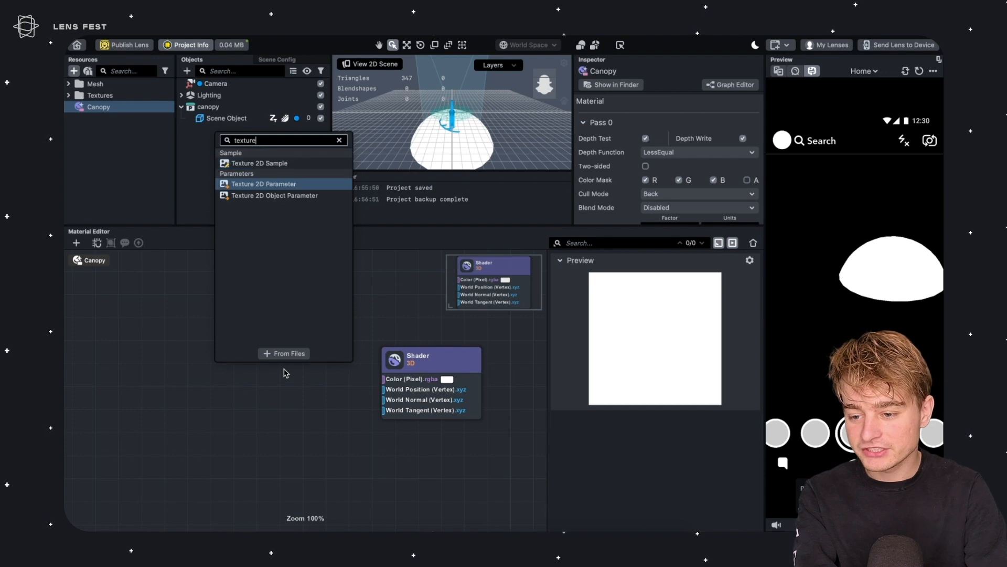
pyautogui.press('Return')
pyautogui.moveTo(336, 386); pyautogui.dragTo(384, 379)
# Set the texture parameter's title to flowers
pyautogui.click(667, 450)
pyautogui.hotkey('ctrl', 'a')
pyautogui.write('flowers')
pyautogui.press('Return')
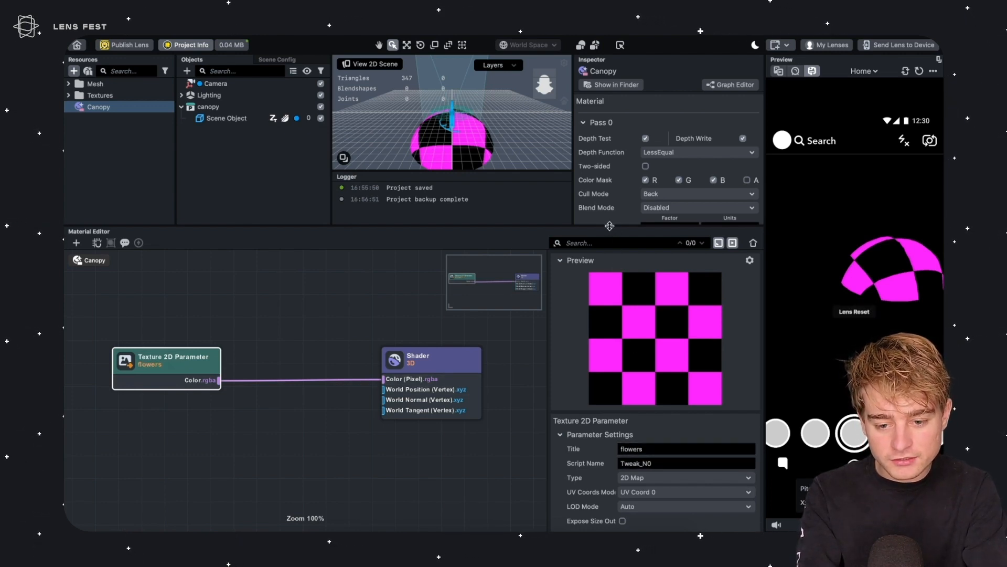
# Assign CanopyTex to the material's flowers parameter
pyautogui.moveTo(610, 224); pyautogui.dragTo(602, 324)
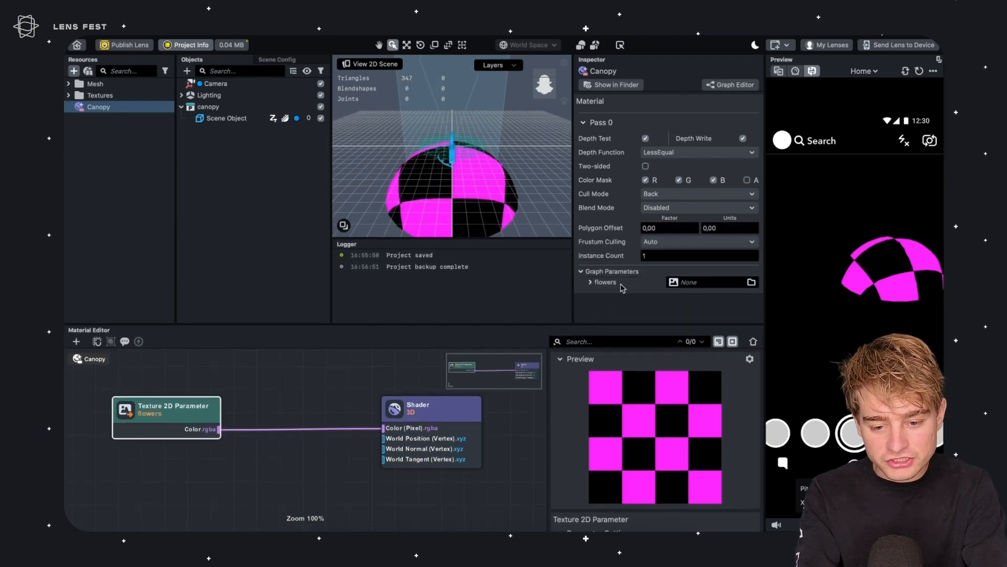
pyautogui.click(707, 283)
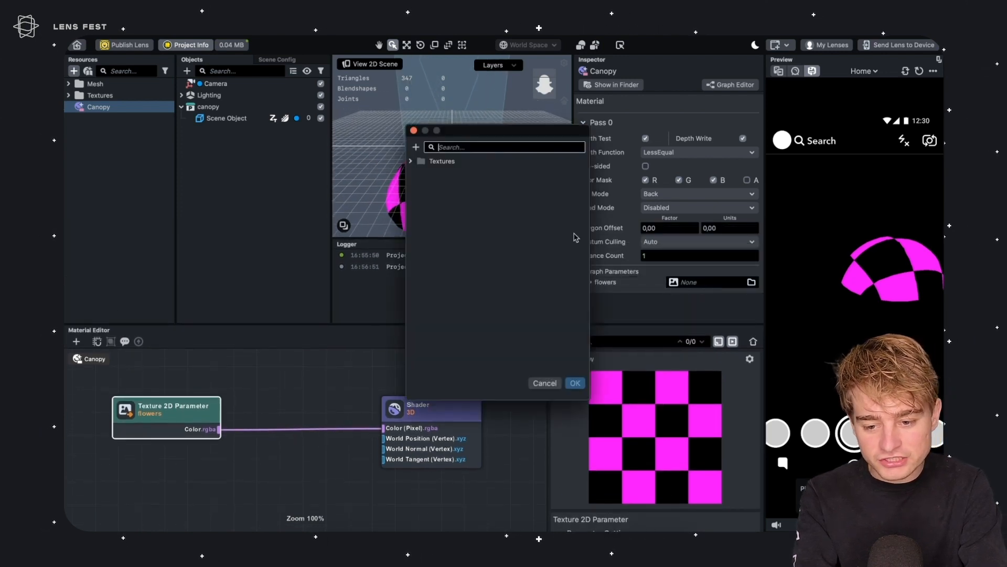
pyautogui.click(411, 161)
pyautogui.click(420, 172)
pyautogui.click(462, 187)
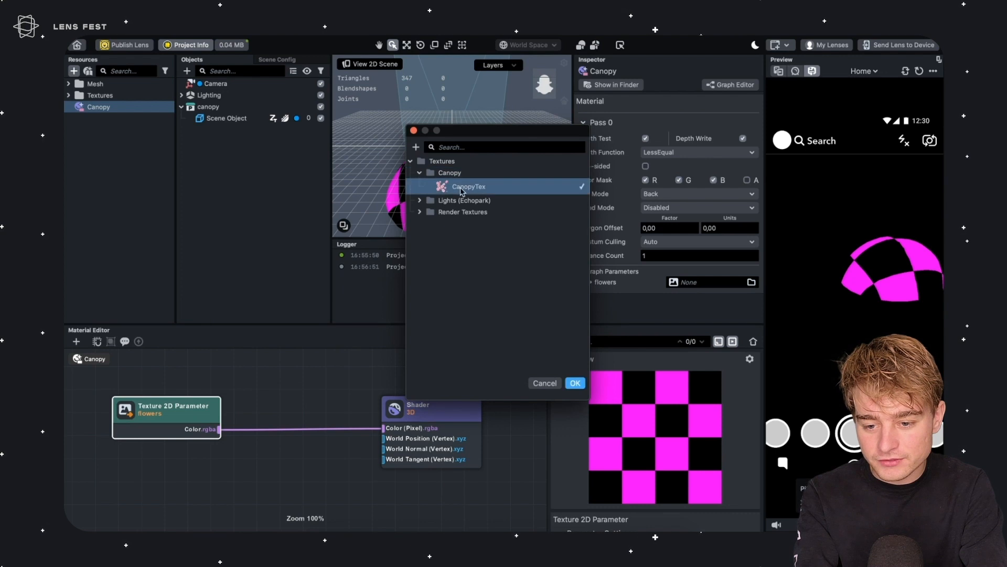
pyautogui.doubleClick(484, 191)
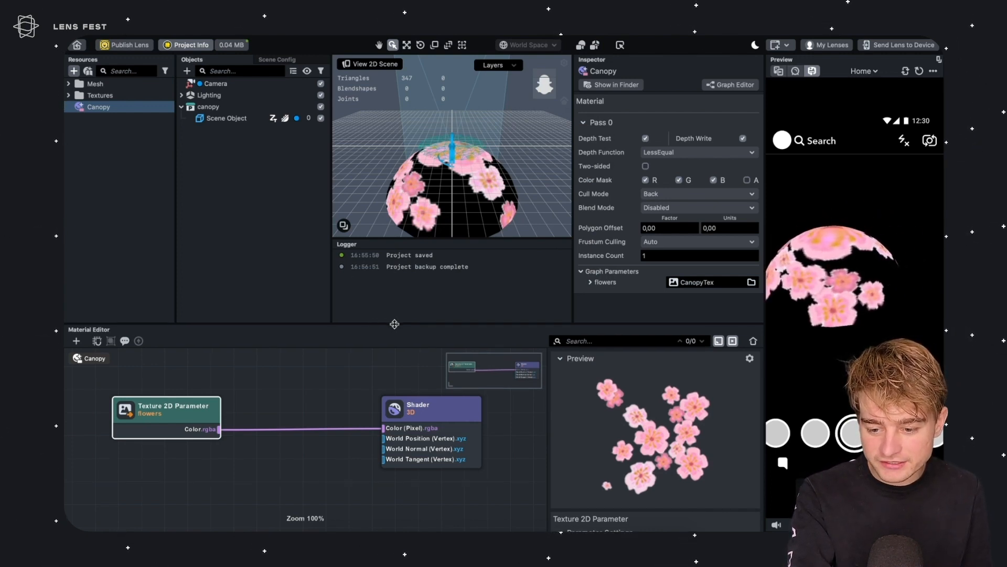
# Set the texture parameter's UV Coords mode to Custom
pyautogui.moveTo(391, 326); pyautogui.dragTo(391, 196)
pyautogui.moveTo(242, 338); pyautogui.dragTo(260, 338)
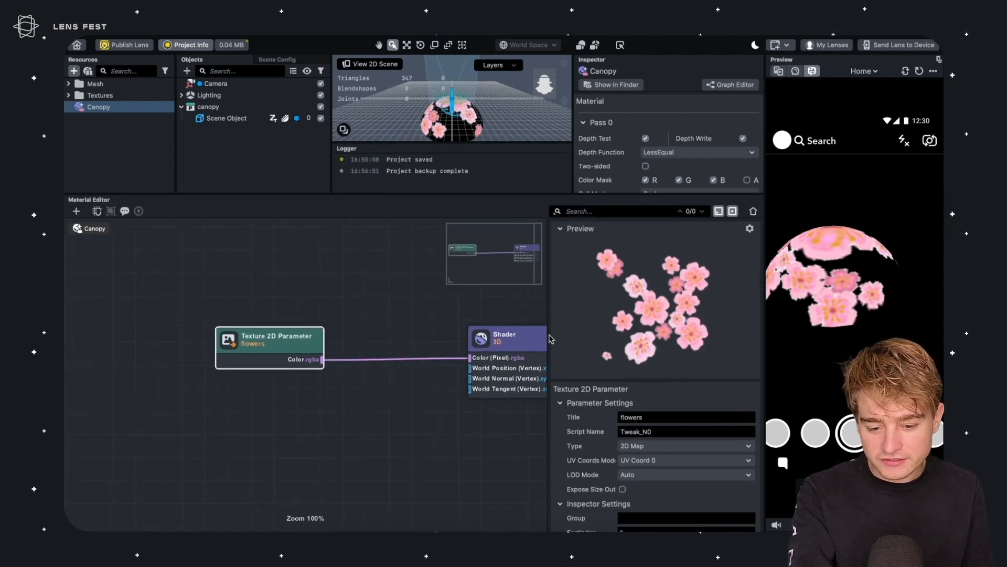
pyautogui.scroll(-1, 650, 439)
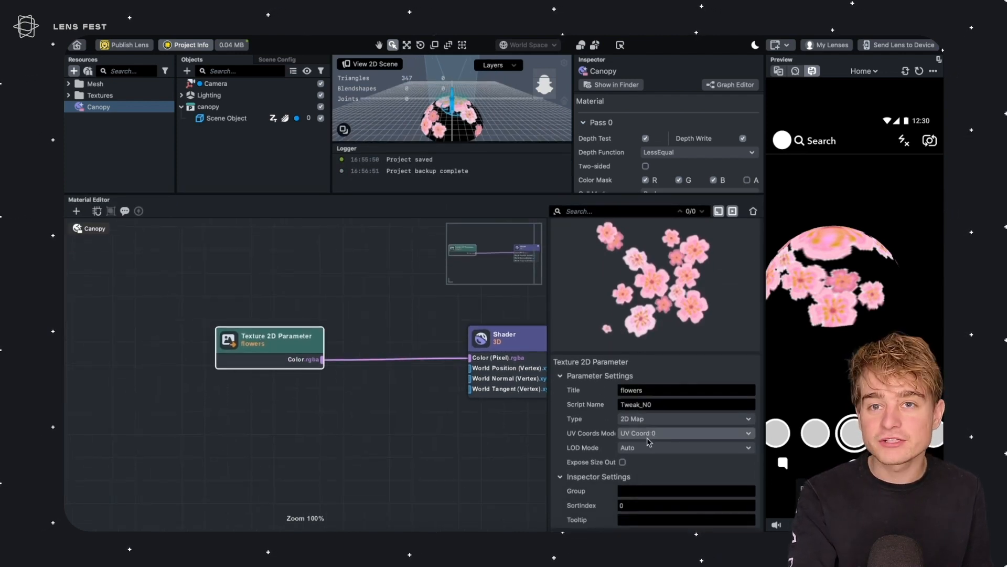
pyautogui.click(655, 433)
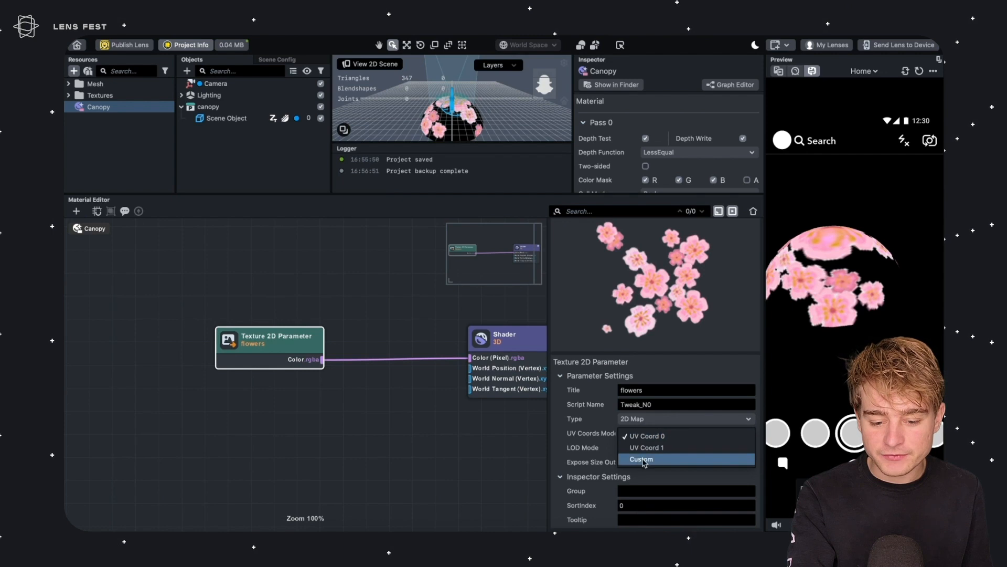
pyautogui.click(648, 460)
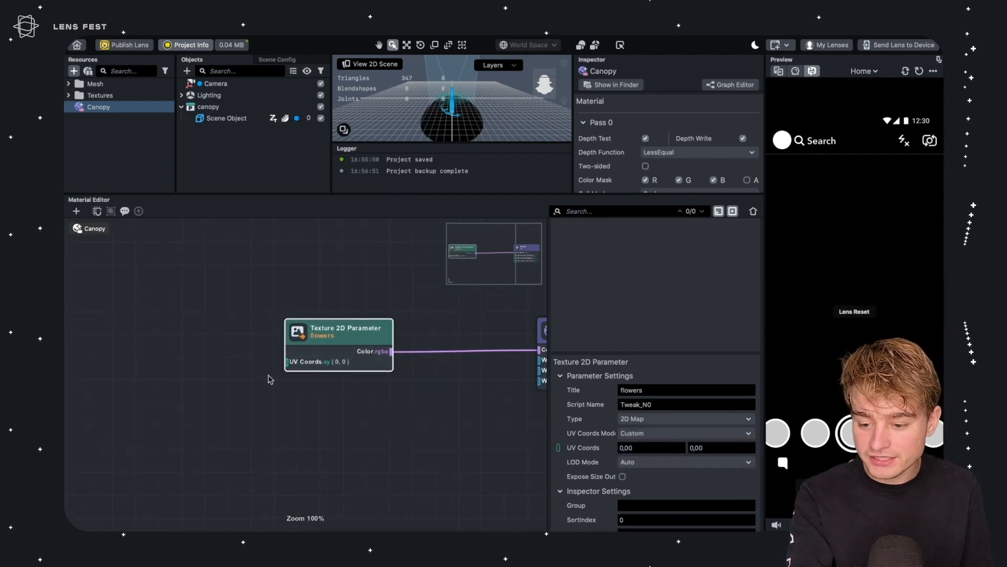
# Add a Surface UV Coord 0 node and connect it to the texture's UV Coords input
pyautogui.click(177, 315)
pyautogui.rightClick(134, 339)
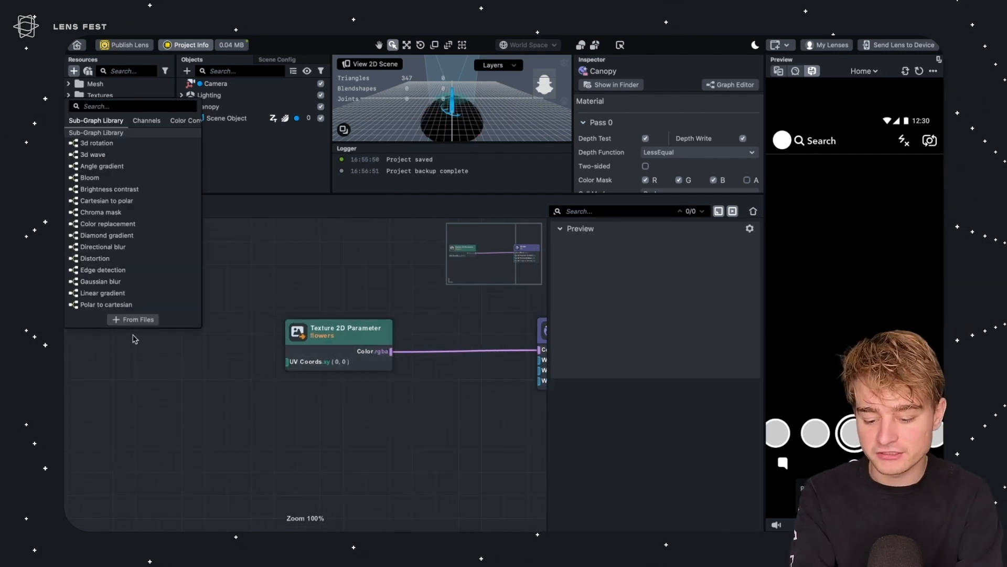
pyautogui.write('coord')
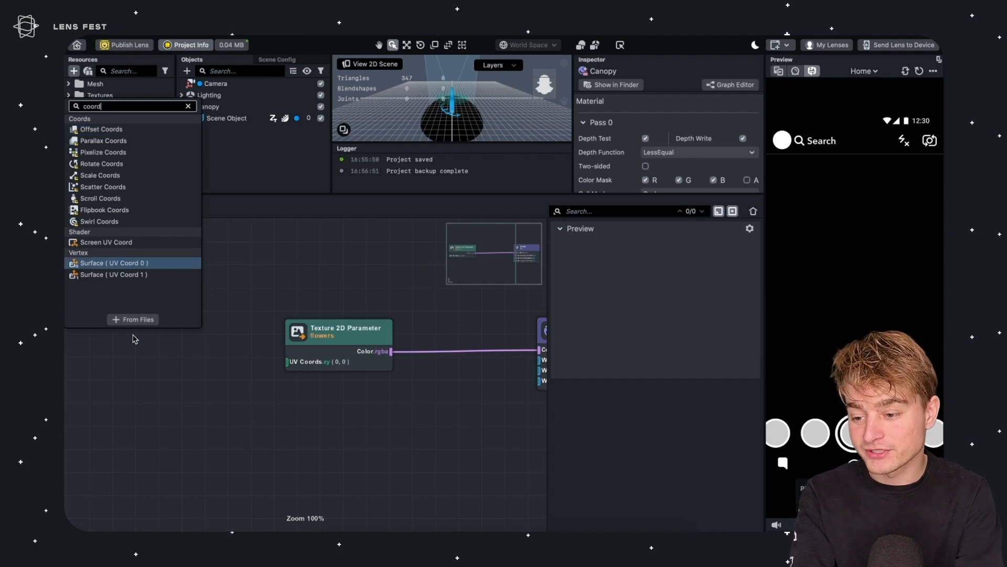
pyautogui.press('Return')
pyautogui.moveTo(165, 344); pyautogui.dragTo(60, 344)
pyautogui.moveTo(129, 371); pyautogui.dragTo(289, 362)
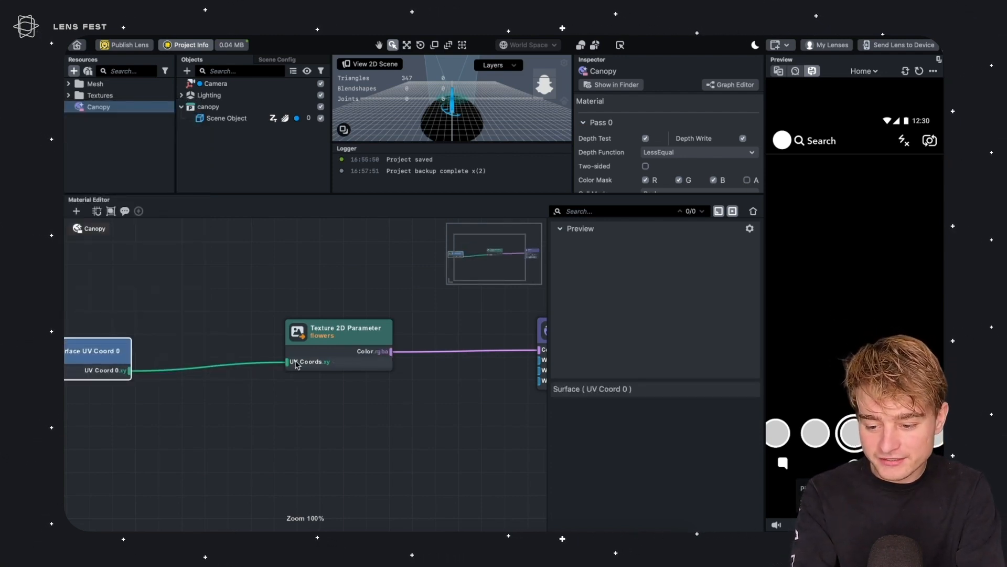
# Insert a Scale Coords node between the Surface UV Coord 0 output and the texture's UV Coords
pyautogui.hscroll(-5, 284, 443)
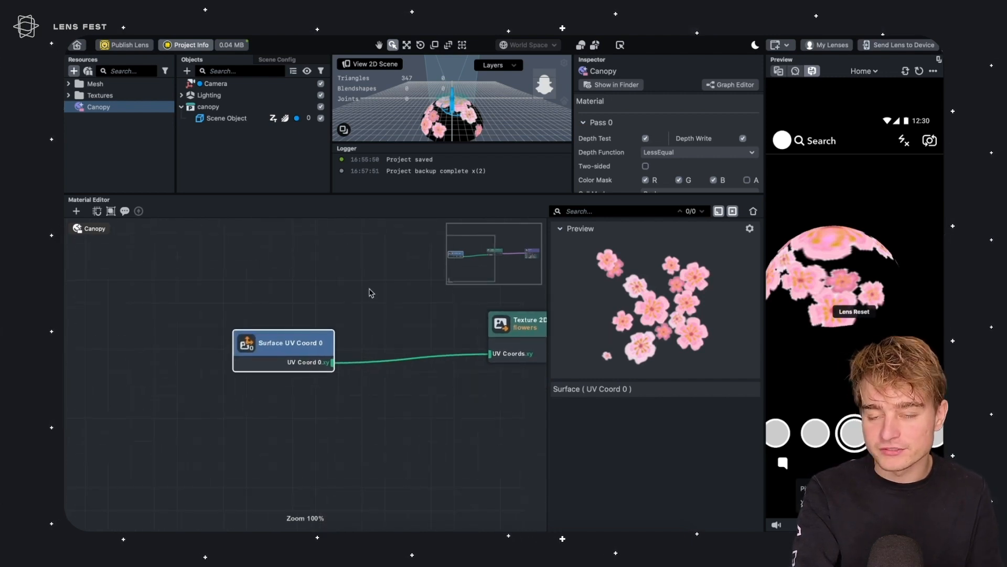
pyautogui.moveTo(276, 333); pyautogui.dragTo(215, 331)
pyautogui.hscroll(3, 218, 355)
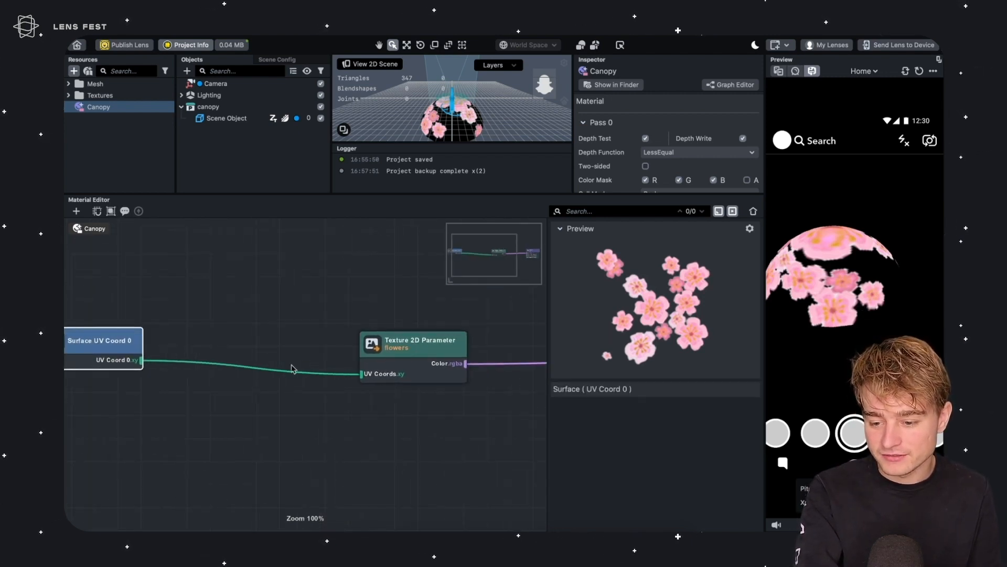
pyautogui.moveTo(139, 360); pyautogui.dragTo(229, 346)
pyautogui.write('scale')
pyautogui.press('Return')
pyautogui.moveTo(272, 308); pyautogui.dragTo(366, 381)
# Set the Scale Coords scale to 4 and 4
pyautogui.click(652, 432)
pyautogui.write('4')
pyautogui.press('Tab')
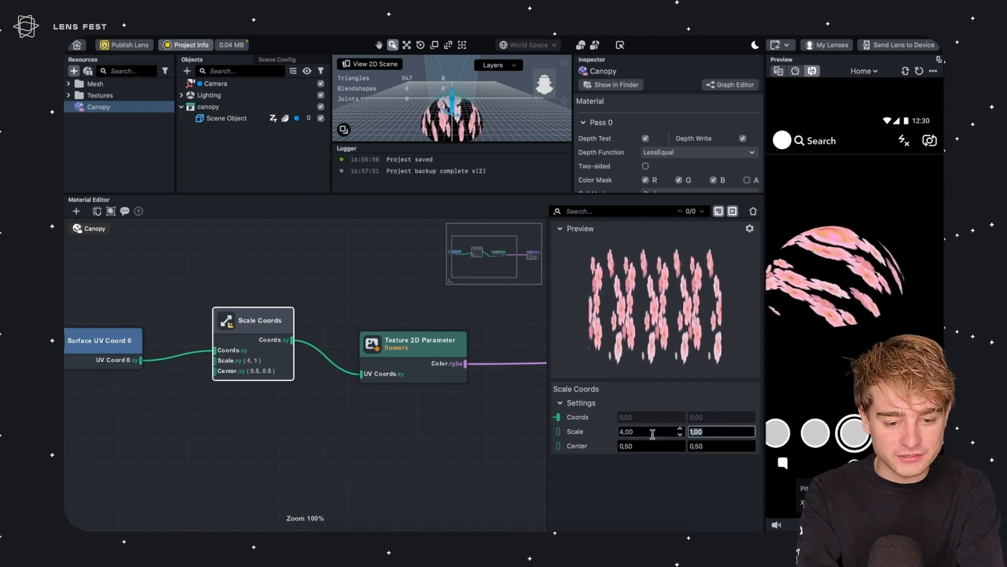
pyautogui.write('4')
pyautogui.press('Return')
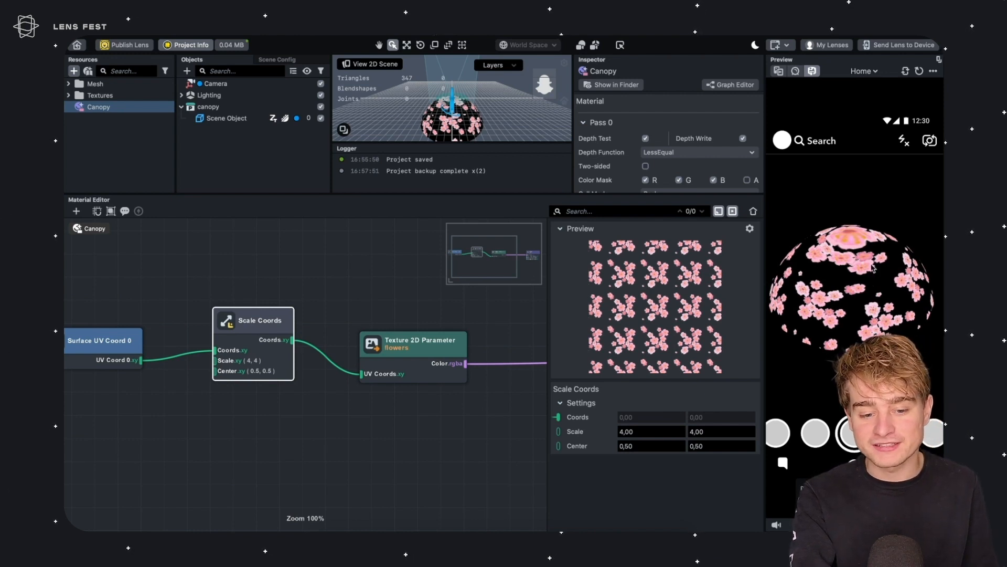
# Insert a Clamp node between the Scale Coords output and the texture's UV Coords input
pyautogui.moveTo(264, 289); pyautogui.dragTo(177, 454)
pyautogui.moveTo(341, 355); pyautogui.dragTo(184, 395)
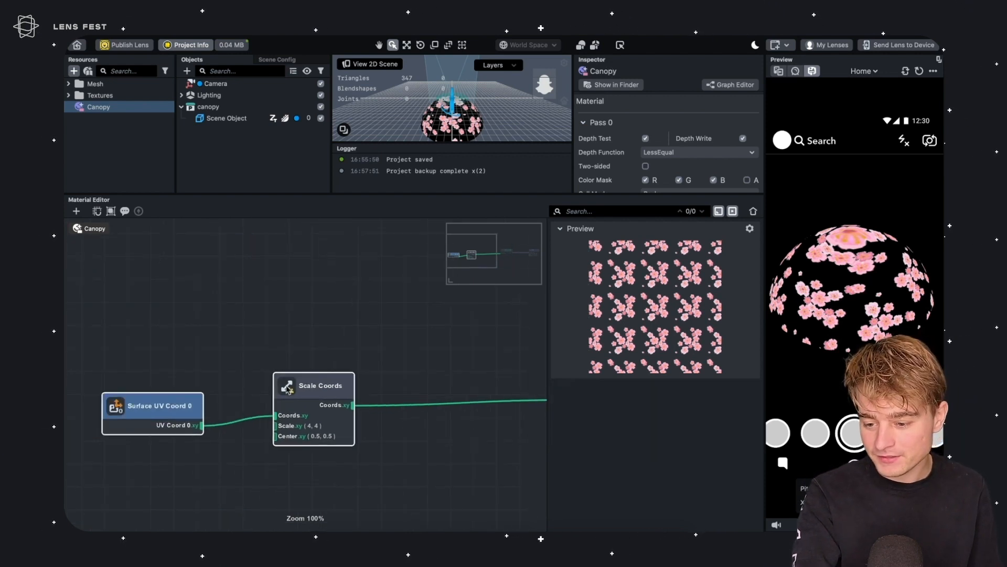
pyautogui.moveTo(313, 377); pyautogui.dragTo(264, 365)
pyautogui.click(313, 335)
pyautogui.moveTo(342, 341); pyautogui.dragTo(231, 352, button='middle')
pyautogui.moveTo(192, 404); pyautogui.dragTo(254, 370)
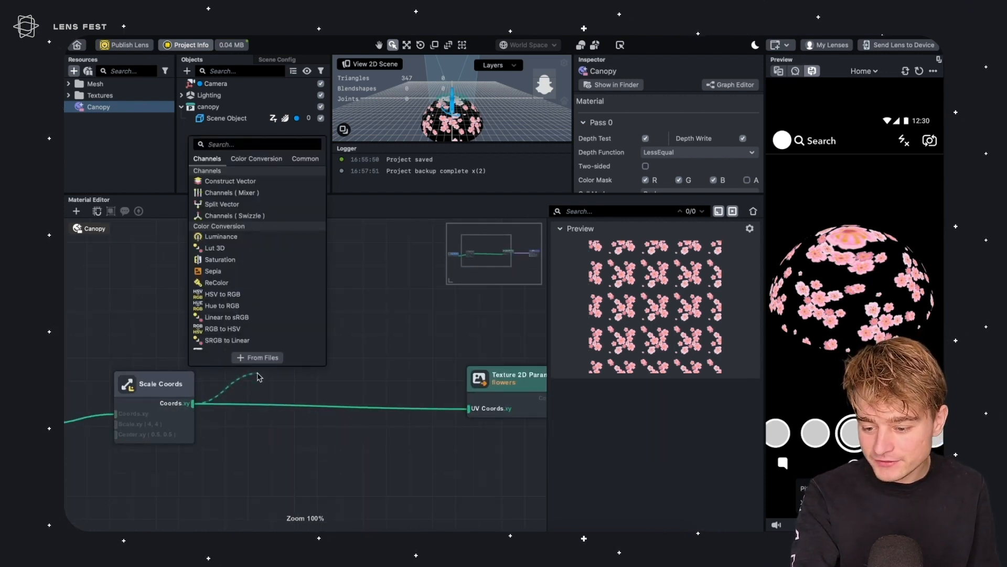
pyautogui.write('clamp')
pyautogui.press('Return')
pyautogui.moveTo(324, 362); pyautogui.dragTo(477, 410)
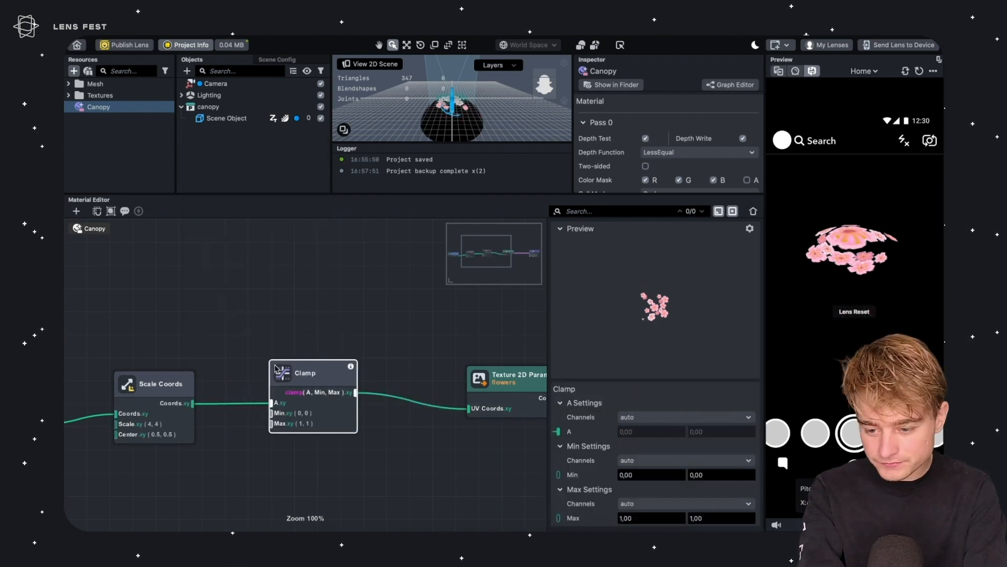
pyautogui.moveTo(295, 373); pyautogui.dragTo(301, 374)
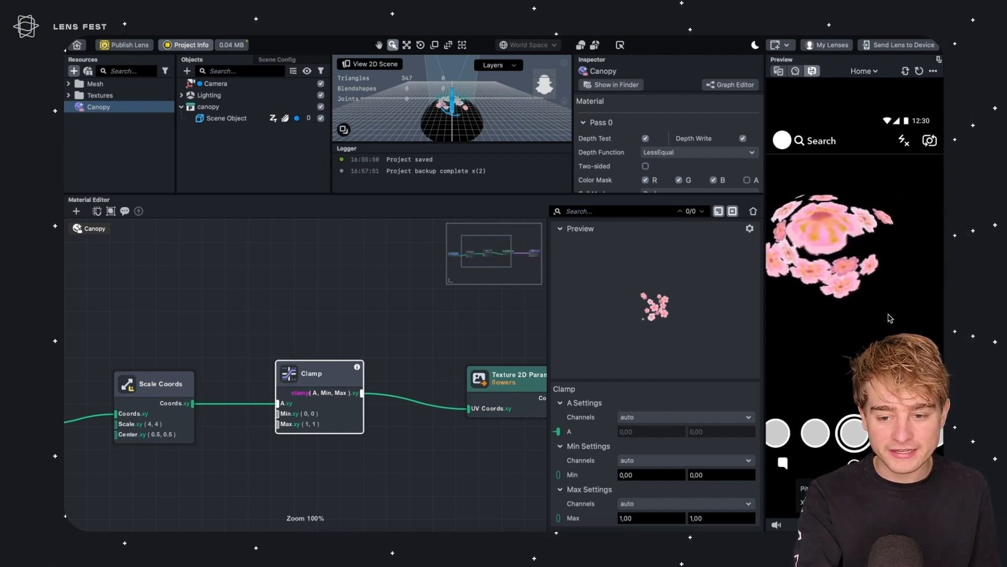
# Add a Loop node connected to the texture parameter's Color output
pyautogui.moveTo(495, 115); pyautogui.dragTo(484, 103, button='right')
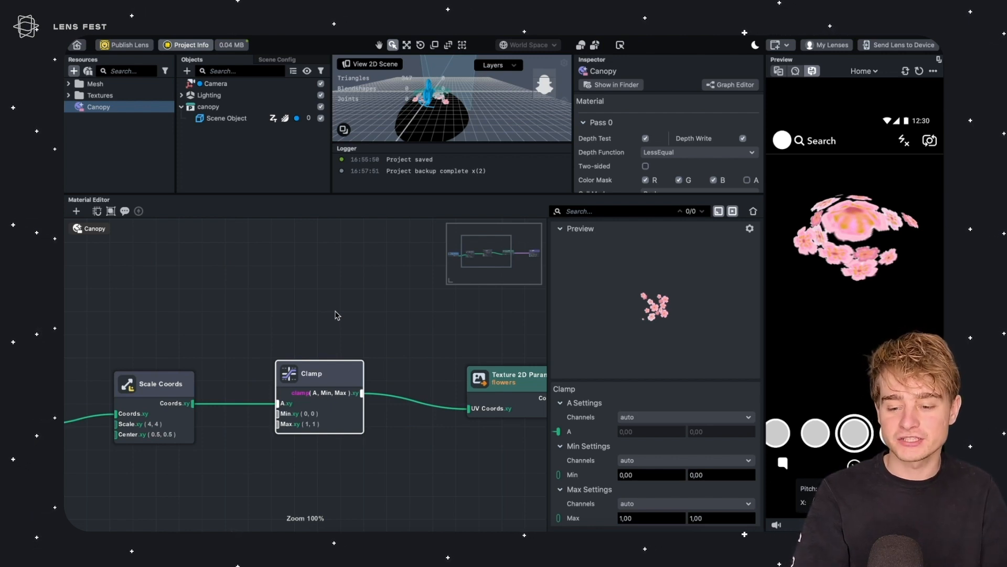
pyautogui.moveTo(393, 356); pyautogui.dragTo(471, 363, button='middle')
pyautogui.scroll(-3, 458, 348)
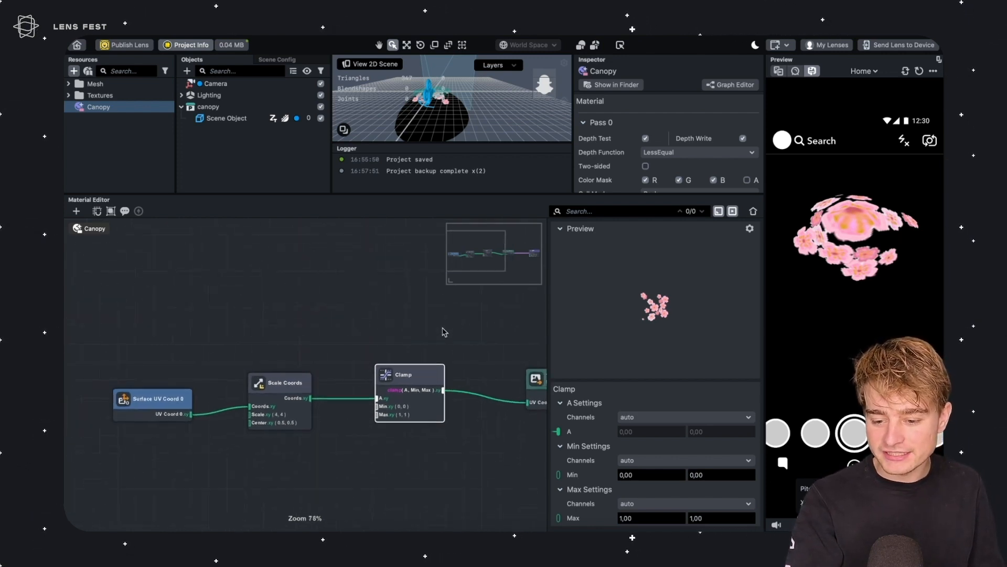
pyautogui.moveTo(116, 293); pyautogui.dragTo(470, 446)
pyautogui.moveTo(479, 348); pyautogui.dragTo(257, 326)
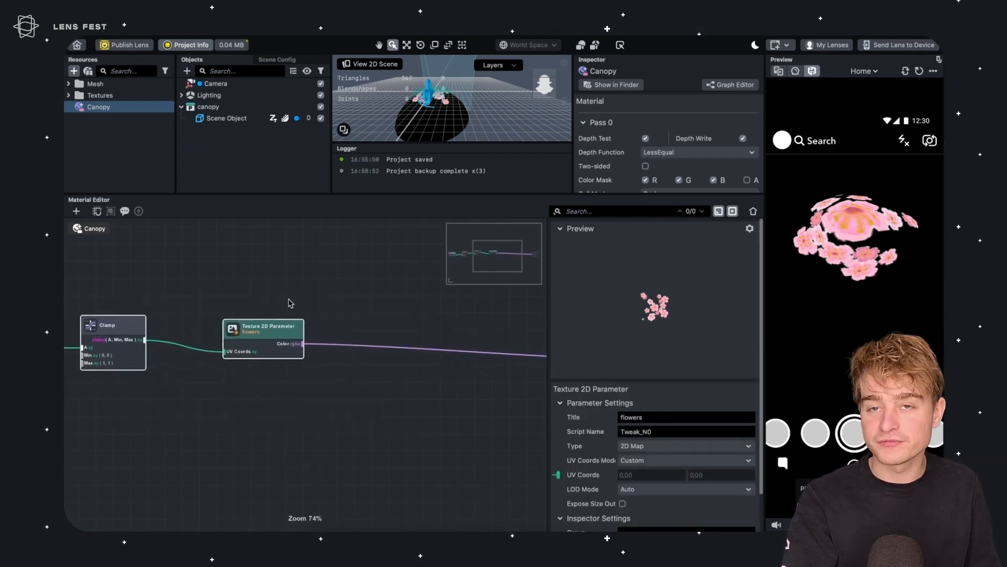
pyautogui.click(290, 303)
pyautogui.moveTo(294, 285); pyautogui.dragTo(231, 302, button='middle')
pyautogui.scroll(1, 221, 342)
pyautogui.moveTo(235, 362); pyautogui.dragTo(364, 346)
pyautogui.write('loop')
pyautogui.press('Return')
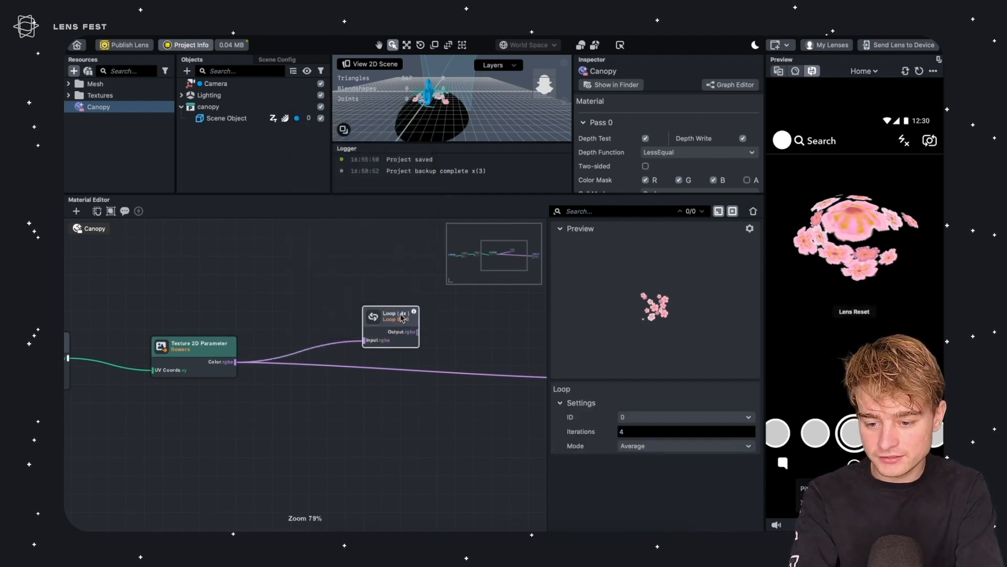
# Route the Loop node's output into the material's final output node in place of the texture
pyautogui.moveTo(402, 319); pyautogui.dragTo(452, 363)
pyautogui.moveTo(422, 408); pyautogui.dragTo(138, 410, button='middle')
pyautogui.click(198, 319)
pyautogui.click(174, 379)
pyautogui.moveTo(183, 380); pyautogui.dragTo(317, 380)
pyautogui.moveTo(203, 327); pyautogui.dragTo(431, 333, button='middle')
pyautogui.moveTo(368, 367); pyautogui.dragTo(270, 344)
pyautogui.moveTo(270, 315); pyautogui.dragTo(383, 332, button='middle')
pyautogui.scroll(-5, 389, 362)
pyautogui.click(407, 349)
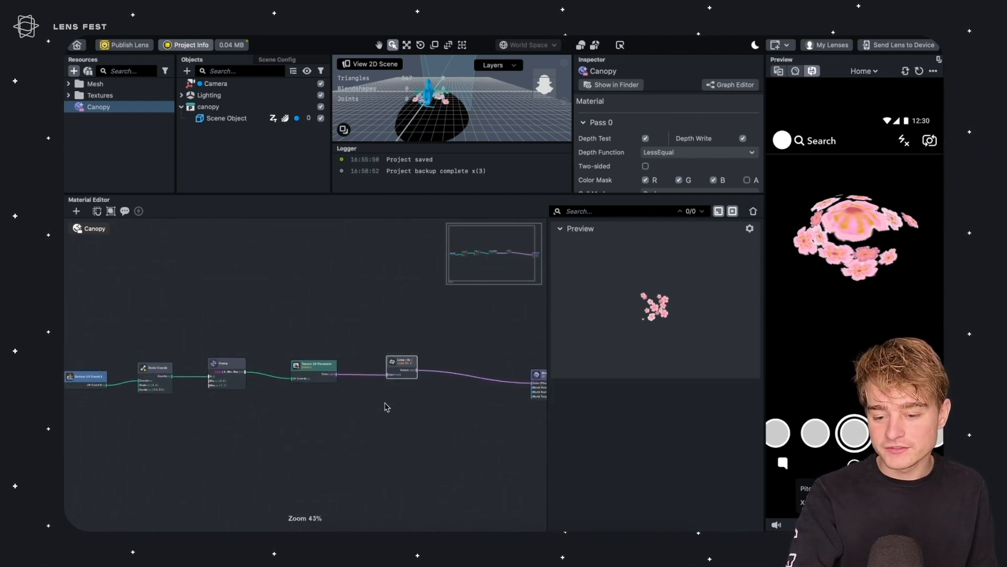
# Set the Loop node's Iterations to 5 and its Mode to Max
pyautogui.click(400, 366)
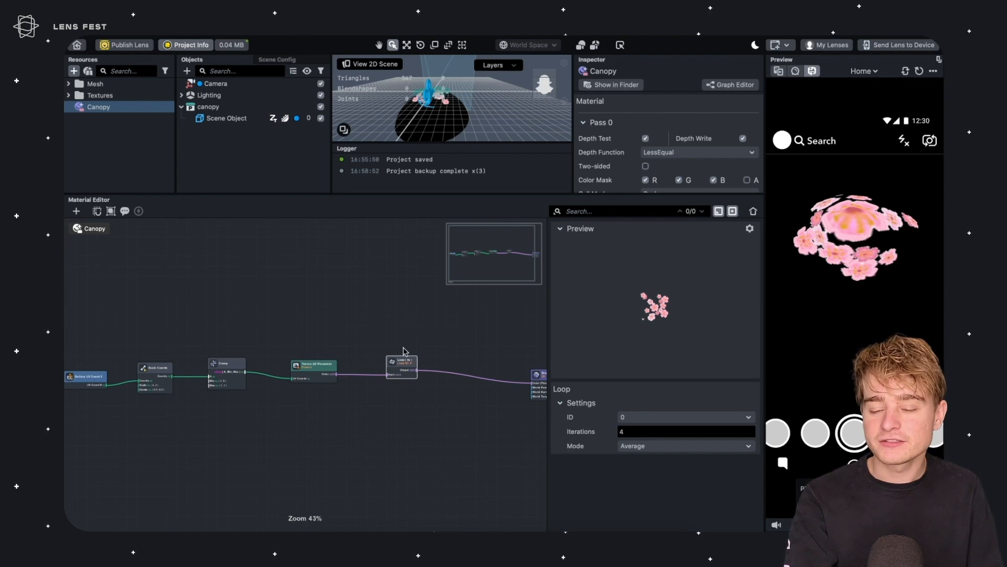
pyautogui.moveTo(194, 359); pyautogui.dragTo(278, 348, button='middle')
pyautogui.scroll(3, 265, 351)
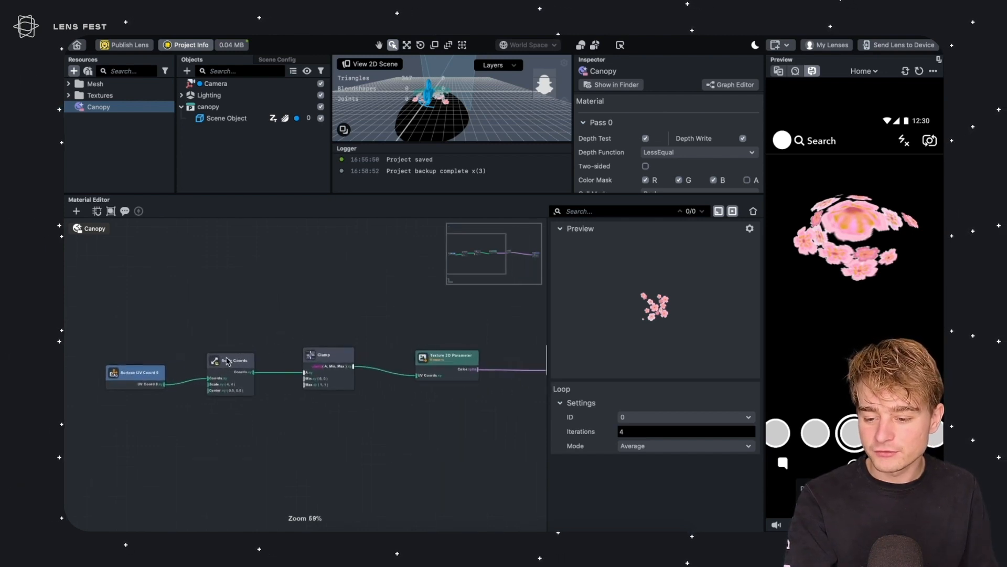
pyautogui.click(232, 361)
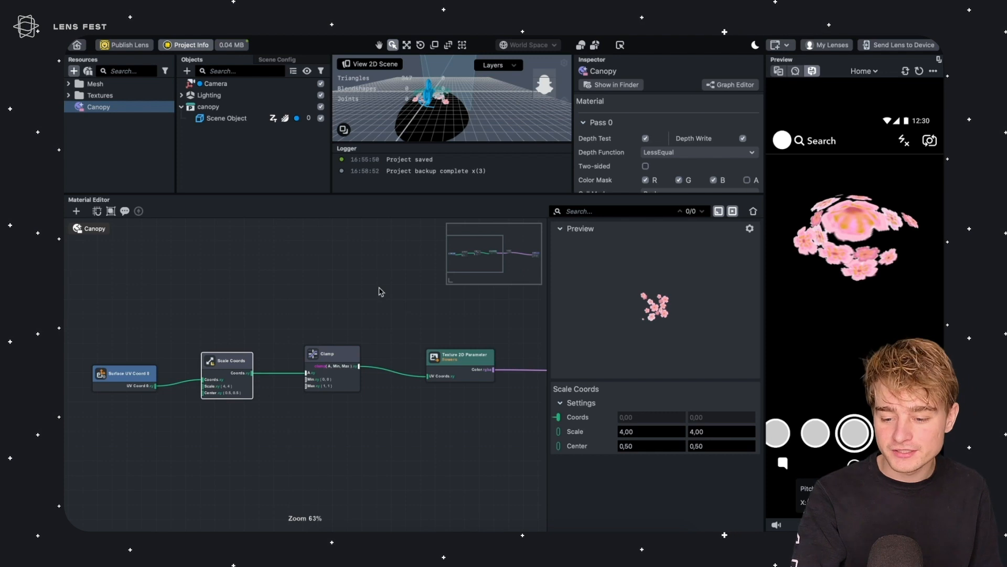
pyautogui.moveTo(498, 343); pyautogui.dragTo(263, 332, button='middle')
pyautogui.scroll(1, 391, 358)
pyautogui.scroll(3, 399, 362)
pyautogui.click(344, 341)
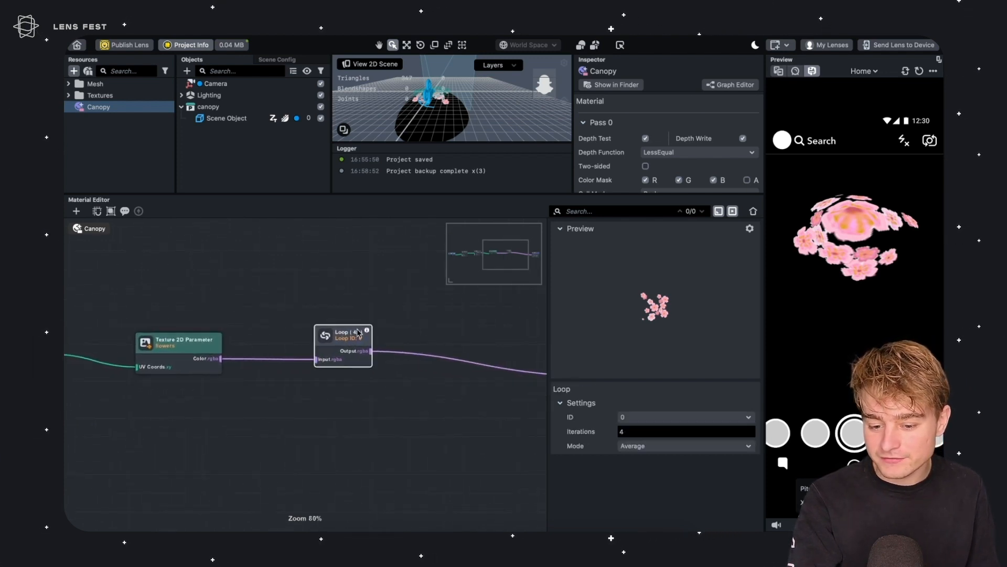
pyautogui.click(627, 436)
pyautogui.press('Return')
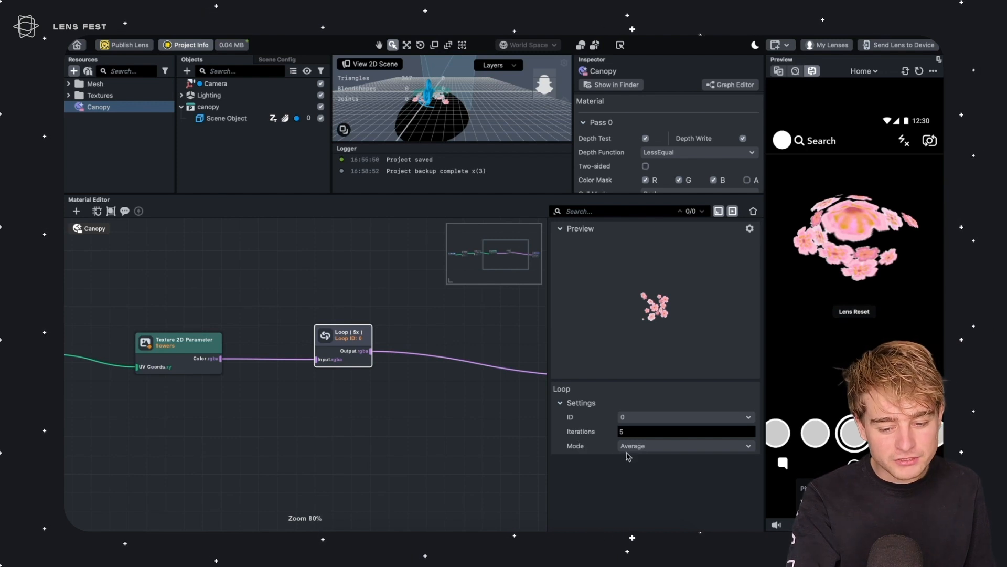
pyautogui.click(643, 446)
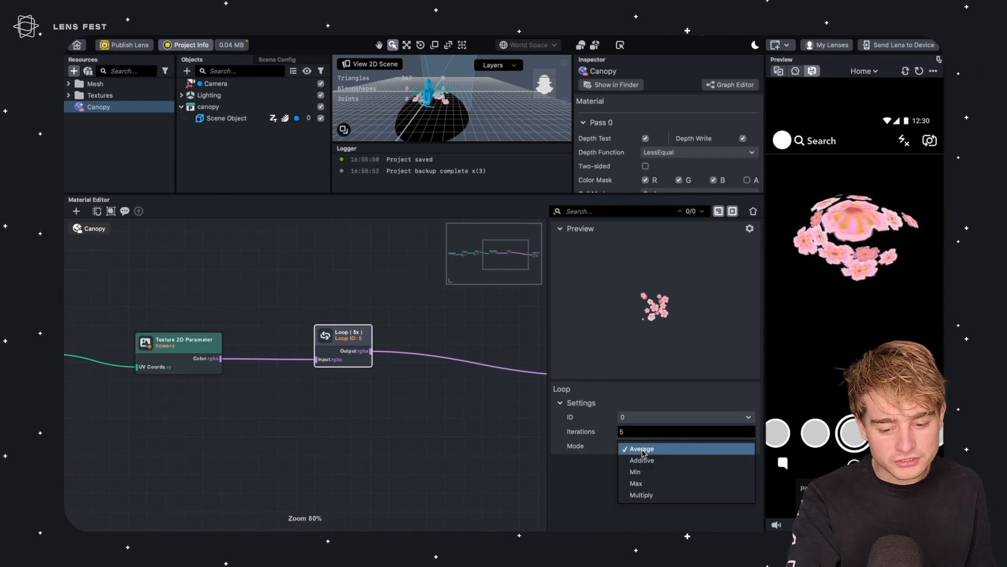
pyautogui.click(640, 485)
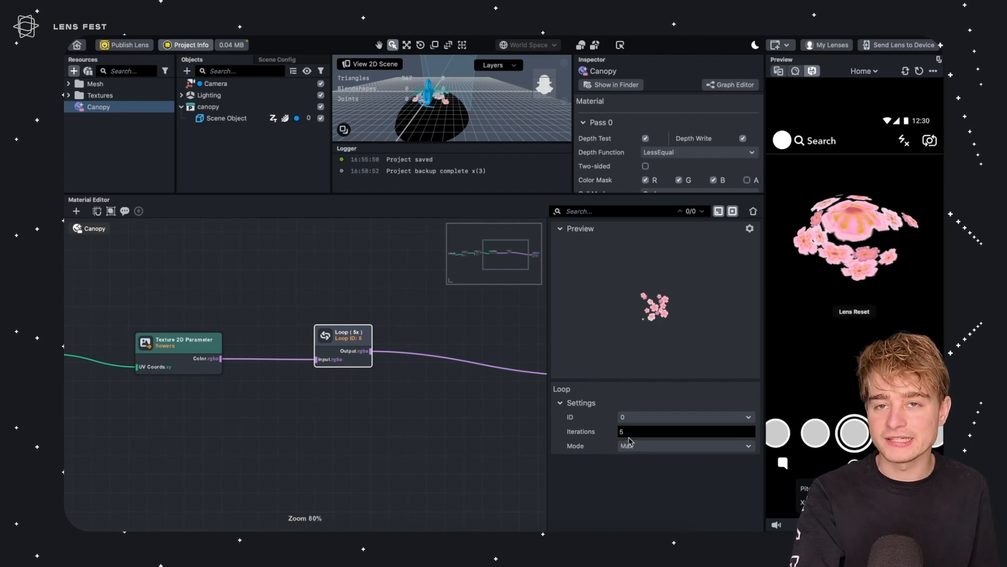
pyautogui.click(634, 446)
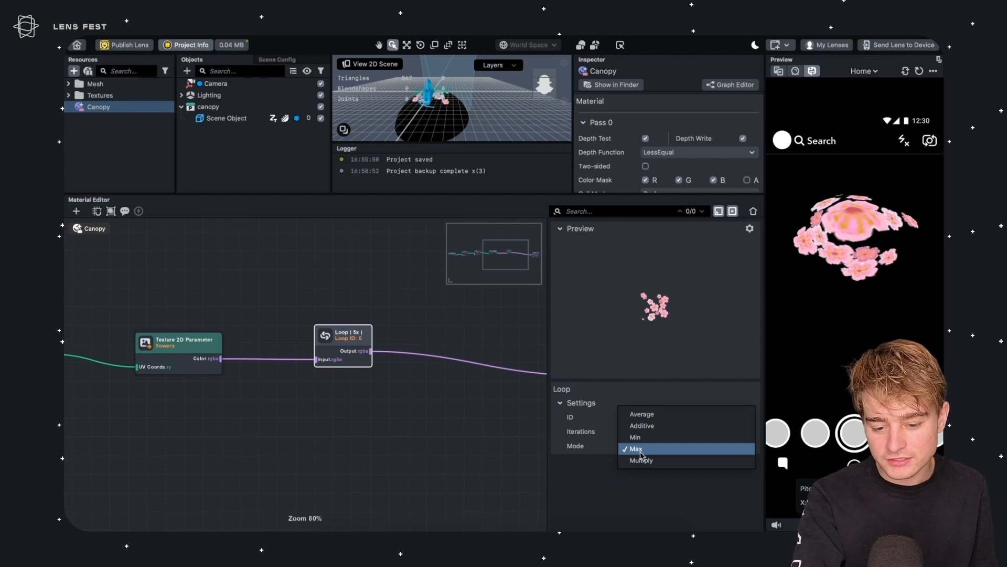
pyautogui.click(645, 453)
# Insert an Offset Coords node between the Scale Coords output and the Clamp node
pyautogui.hscroll(-10, 274, 353)
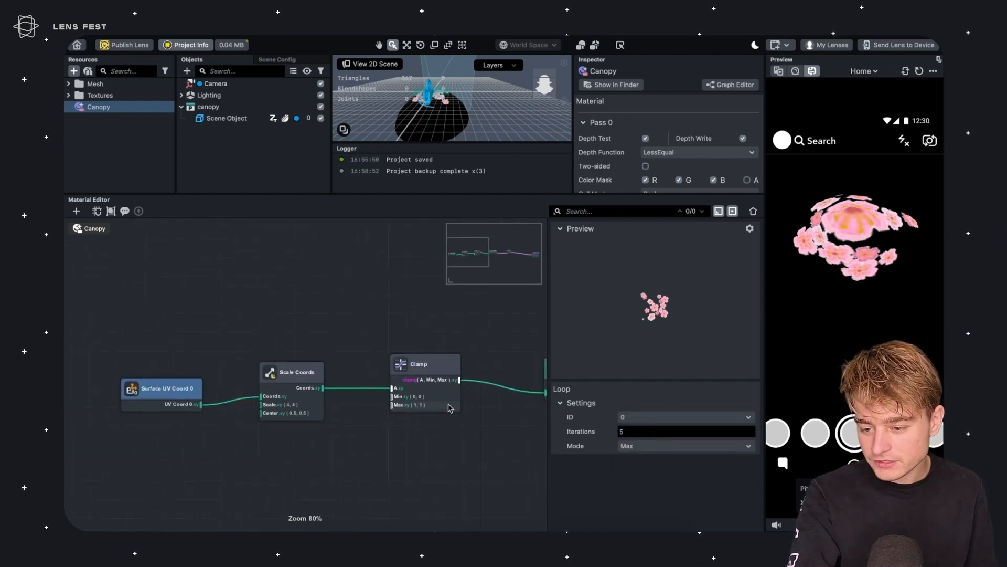
pyautogui.moveTo(323, 314); pyautogui.dragTo(179, 402)
pyautogui.moveTo(313, 367); pyautogui.dragTo(155, 365)
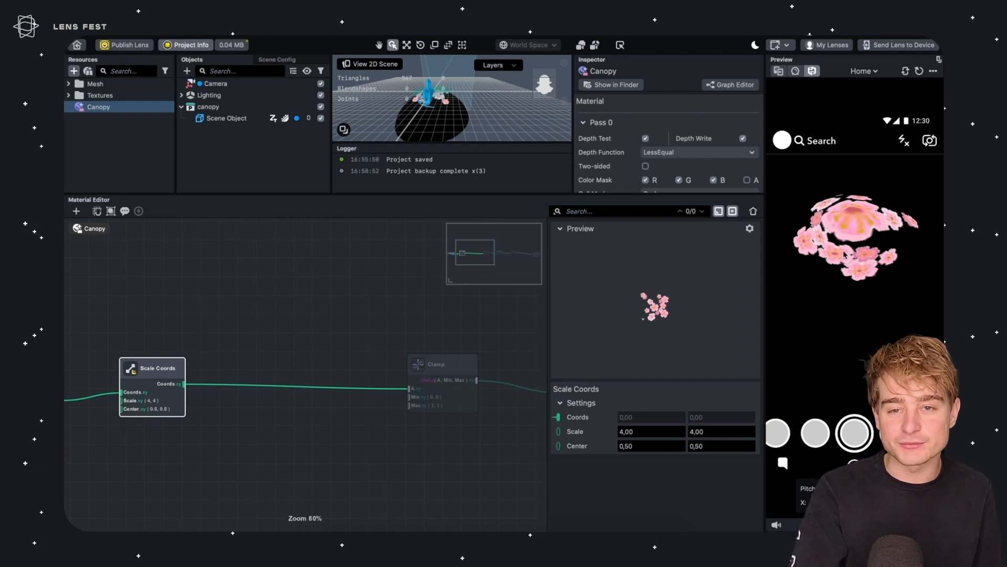
pyautogui.hscroll(-3, 231, 320)
pyautogui.click(235, 298)
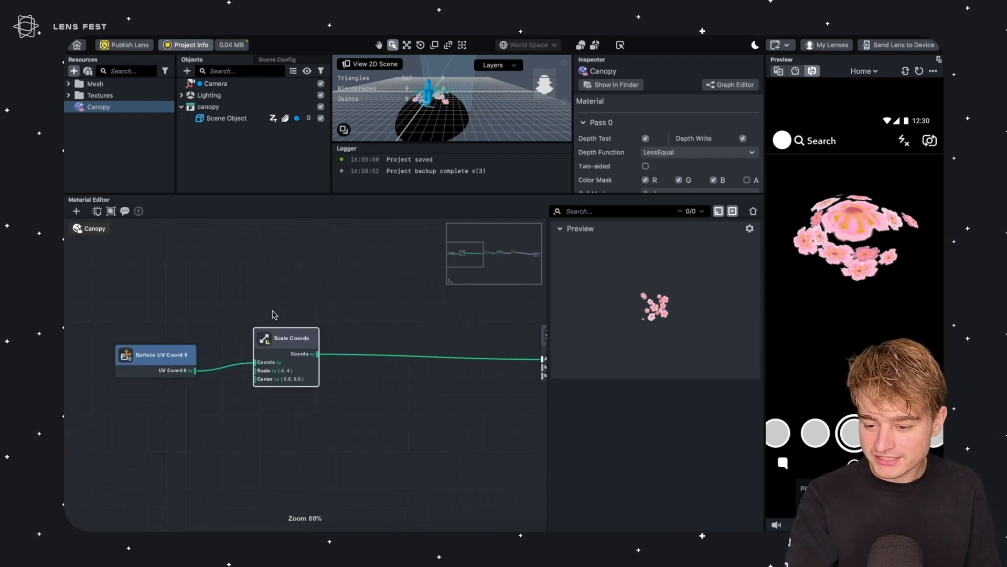
pyautogui.moveTo(281, 325); pyautogui.dragTo(251, 330)
pyautogui.moveTo(280, 362); pyautogui.dragTo(323, 360)
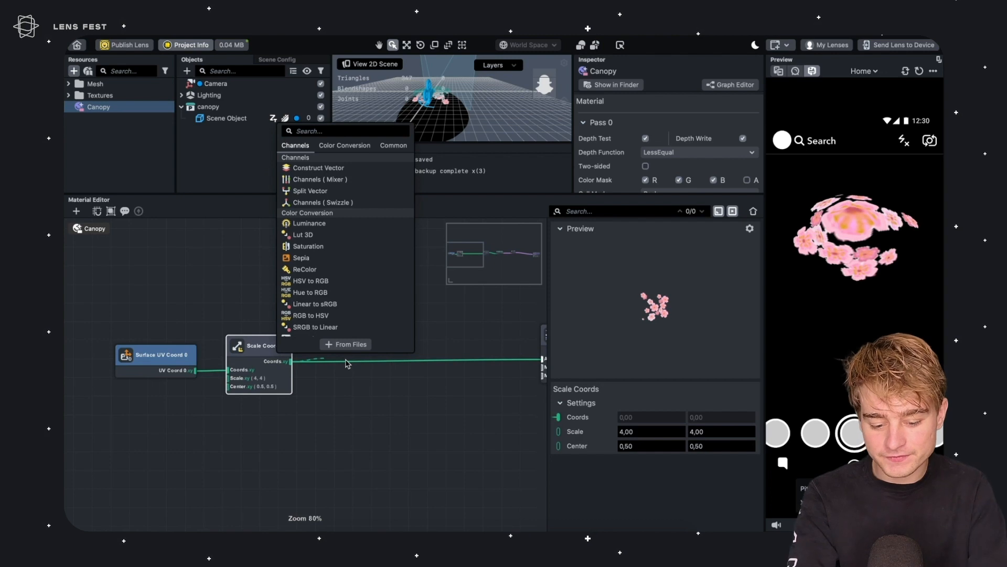
pyautogui.write('offs')
pyautogui.press('Return')
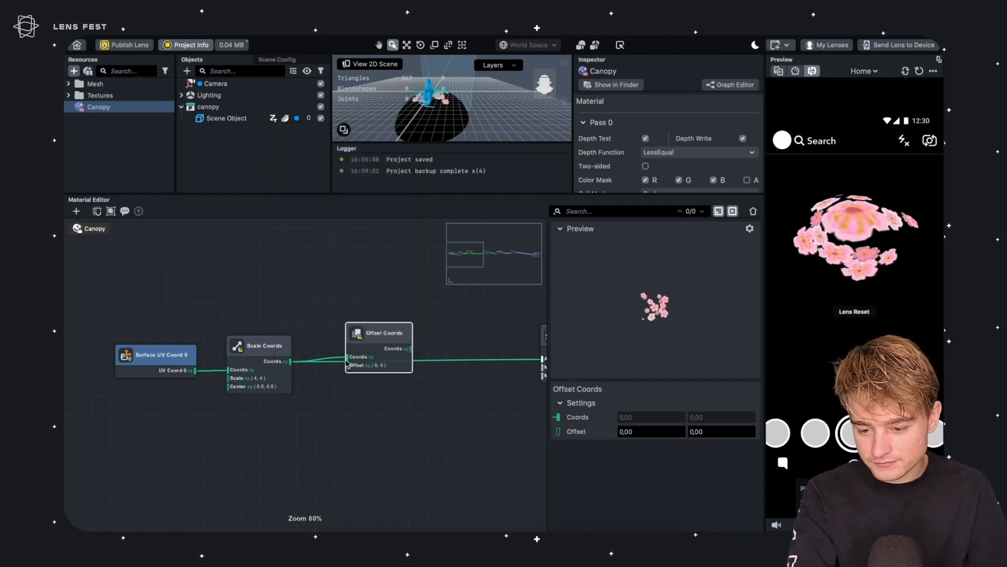
pyautogui.hscroll(4, 315, 354)
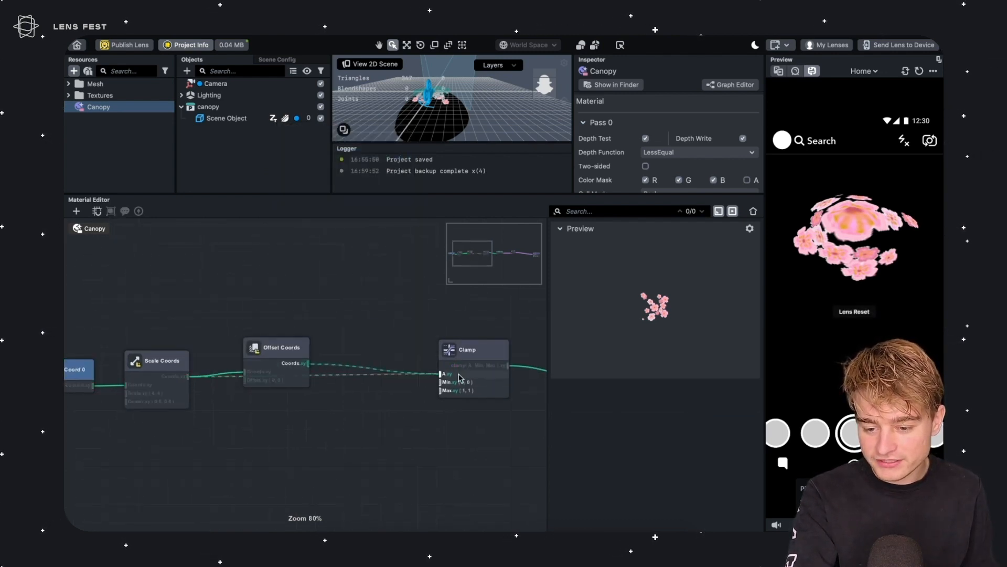
pyautogui.moveTo(299, 351); pyautogui.dragTo(314, 360)
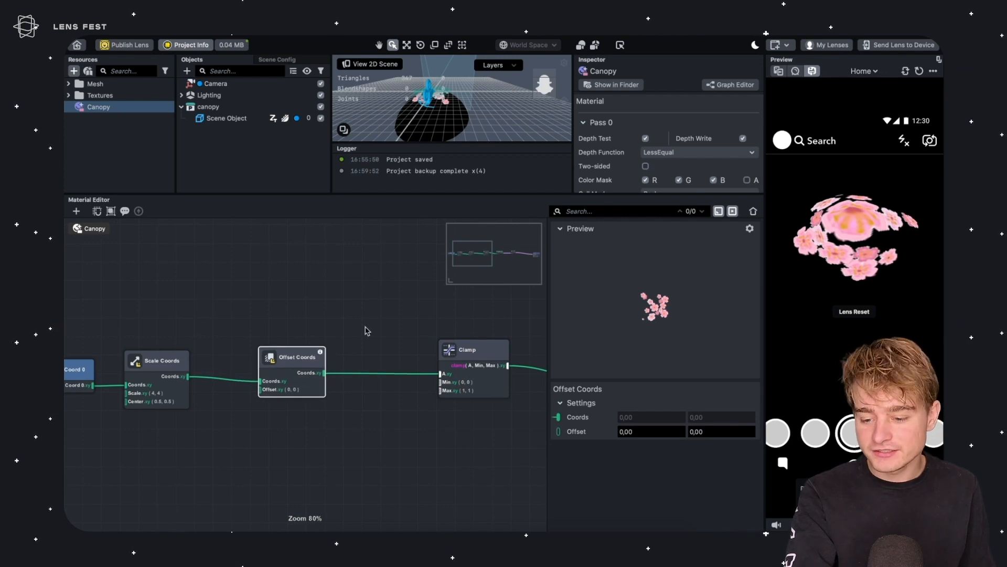
pyautogui.hscroll(-4, 349, 384)
pyautogui.moveTo(386, 314); pyautogui.dragTo(384, 337)
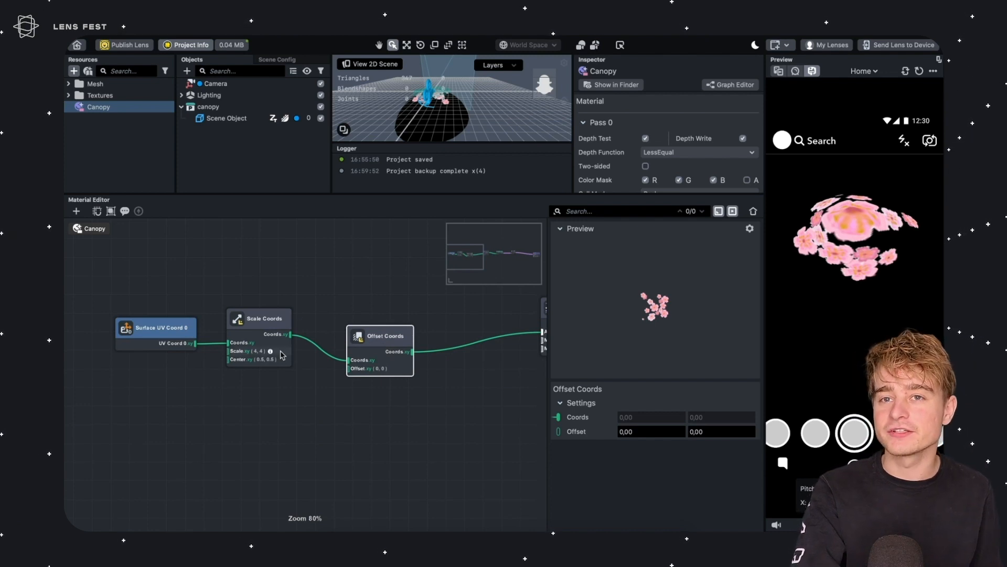
# Add a Loop Iteration node to the graph below the coordinate chain
pyautogui.rightClick(194, 442)
pyautogui.write('loop')
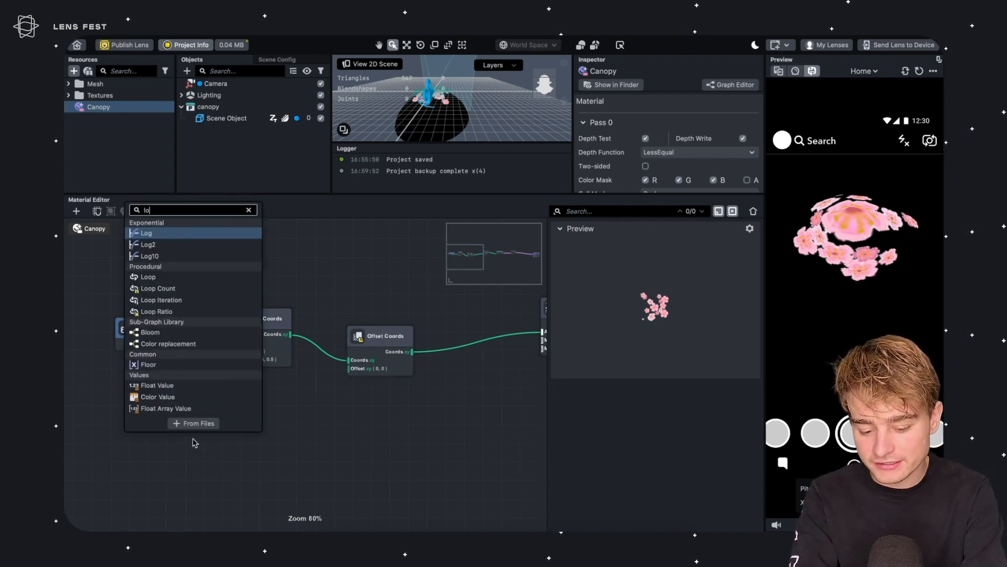
pyautogui.press('Down')
pyautogui.press('Down')
pyautogui.press('Return')
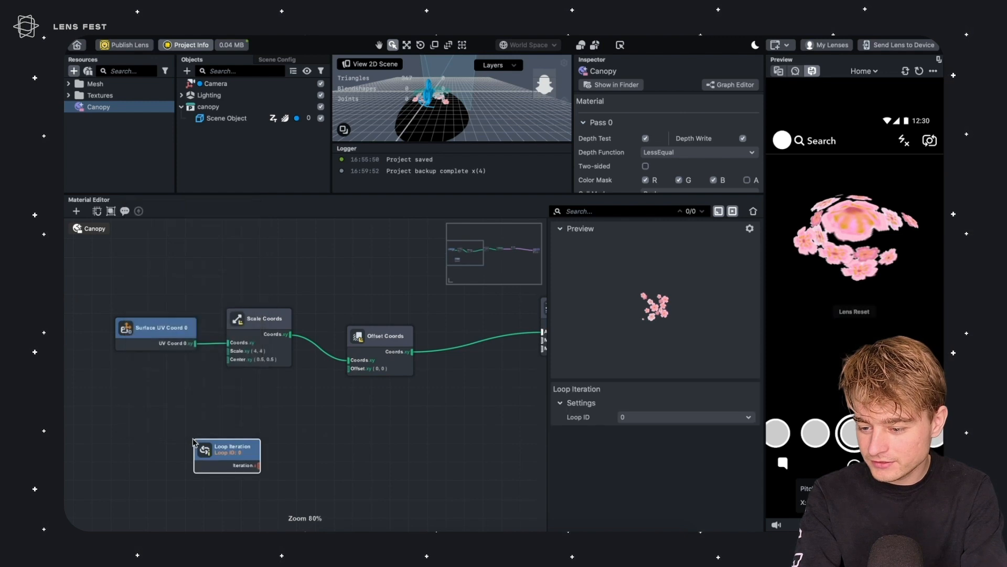
# Add a Random Noise node fed by the Loop Iteration output into its Seed
pyautogui.moveTo(195, 444); pyautogui.dragTo(218, 431)
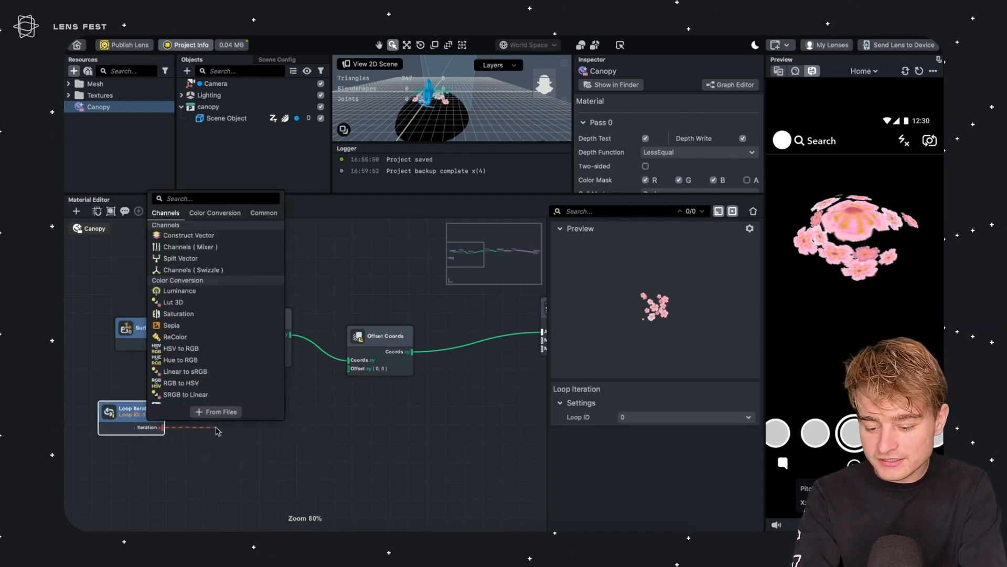
pyautogui.write('random')
pyautogui.press('Return')
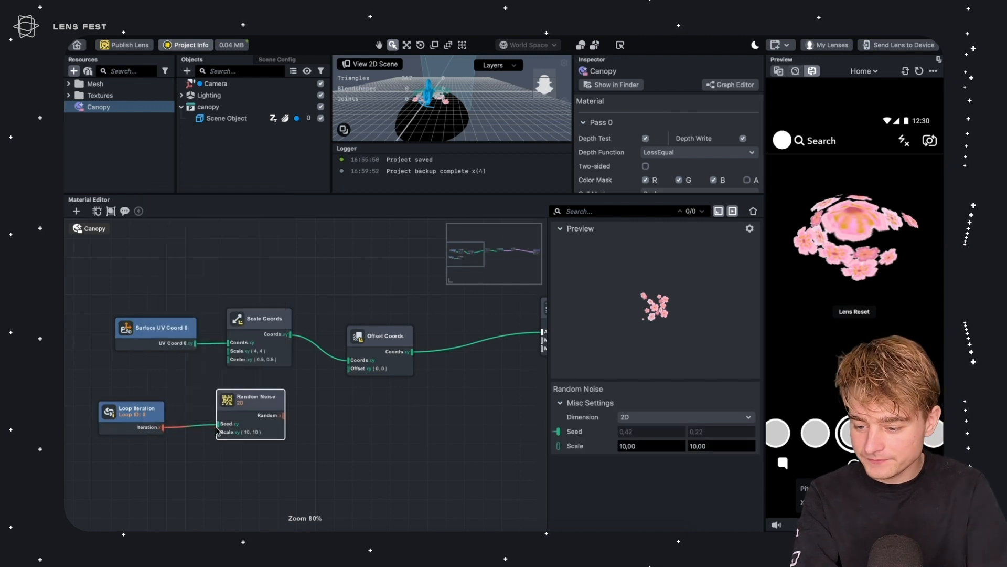
# Set the Random Noise node's Scale to 1 and 1
pyautogui.click(138, 373)
pyautogui.moveTo(138, 373); pyautogui.dragTo(113, 392)
pyautogui.moveTo(299, 336)
pyautogui.mouseDown()
pyautogui.moveTo(279, 344)
pyautogui.moveTo(291, 343)
pyautogui.mouseUp()
pyautogui.click(630, 445)
pyautogui.write('1')
pyautogui.press('Tab')
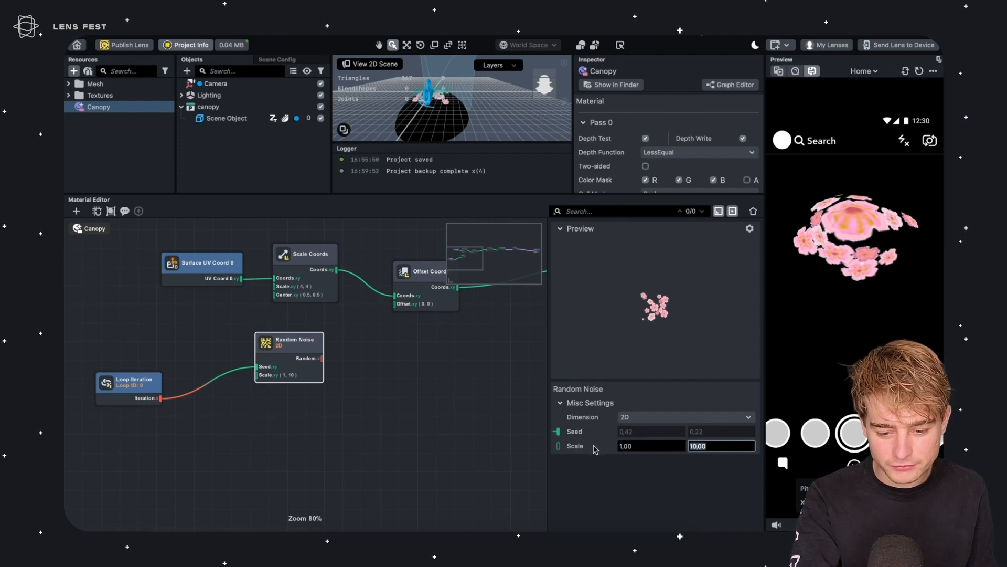
pyautogui.press('Return')
# Paste a second Random Noise node and connect the Loop Iteration output to its Seed
pyautogui.moveTo(307, 342); pyautogui.dragTo(287, 365)
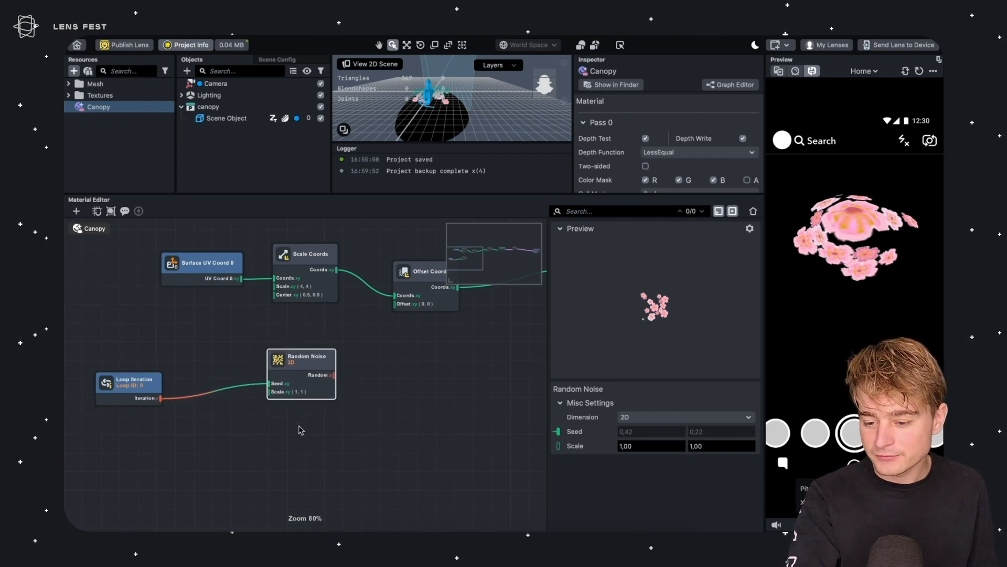
pyautogui.hotkey('ctrl', 'v')
pyautogui.moveTo(310, 433); pyautogui.dragTo(270, 420)
pyautogui.moveTo(160, 399); pyautogui.dragTo(305, 433)
# Insert an Add node between Loop Iteration and the second Random Noise's Seed, with B set to 10
pyautogui.click(201, 362)
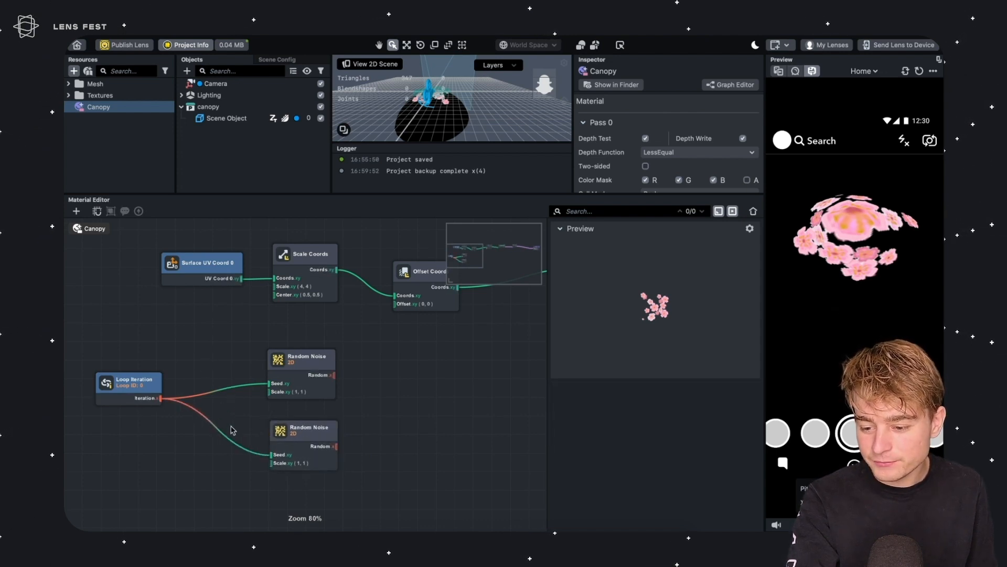
pyautogui.press('Tab')
pyautogui.write('add')
pyautogui.click(176, 136)
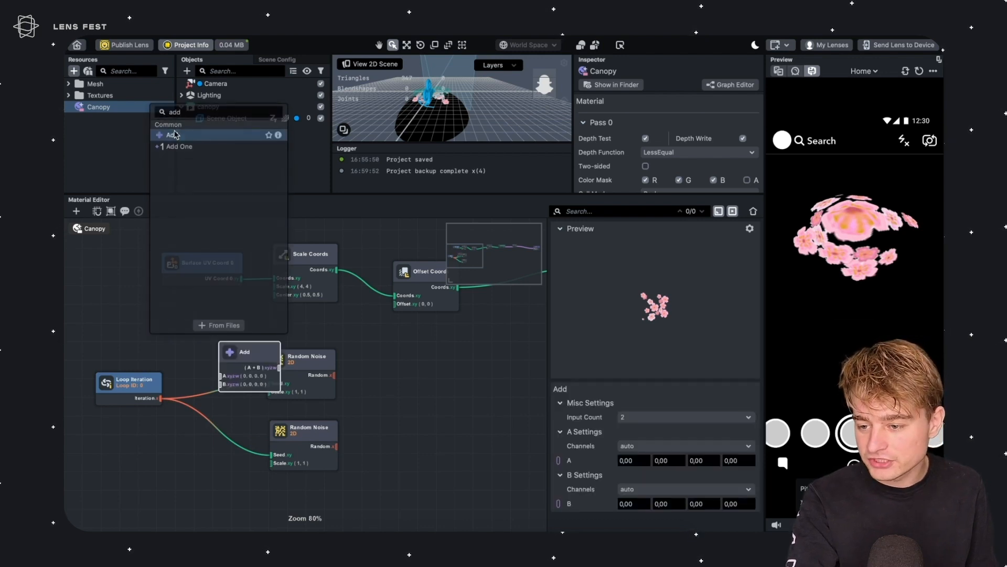
pyautogui.moveTo(243, 366); pyautogui.dragTo(226, 440)
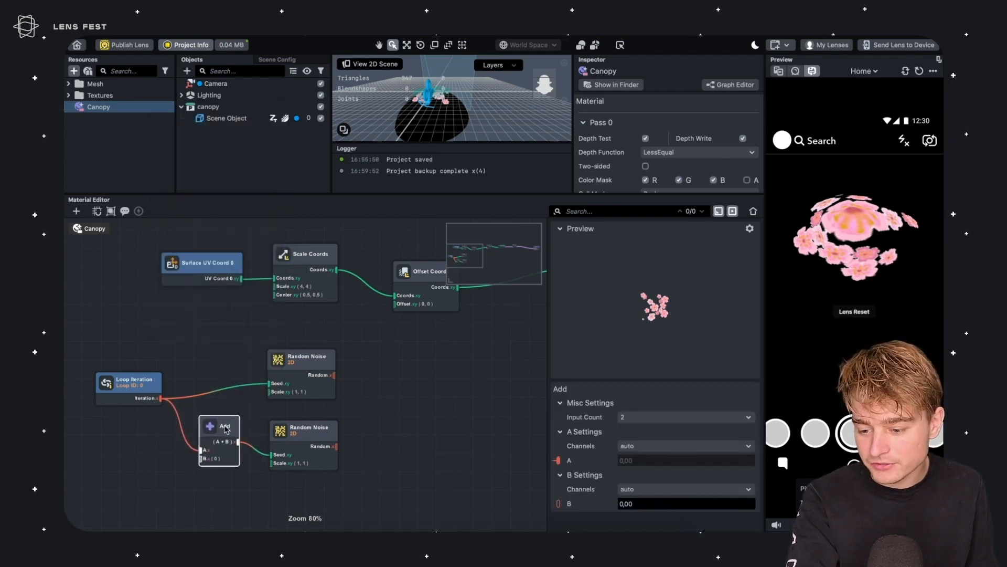
pyautogui.click(648, 505)
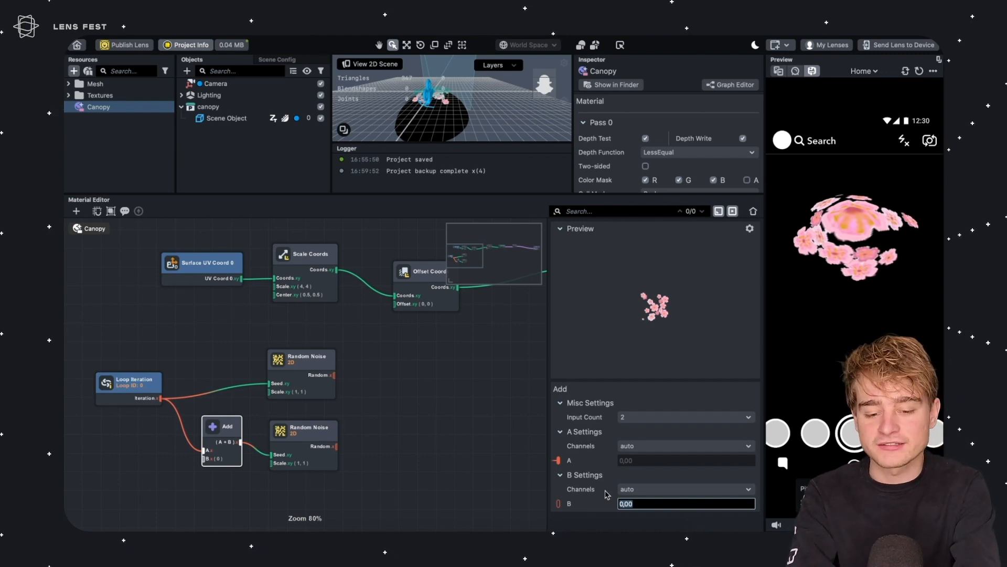
pyautogui.write('10')
pyautogui.press('Return')
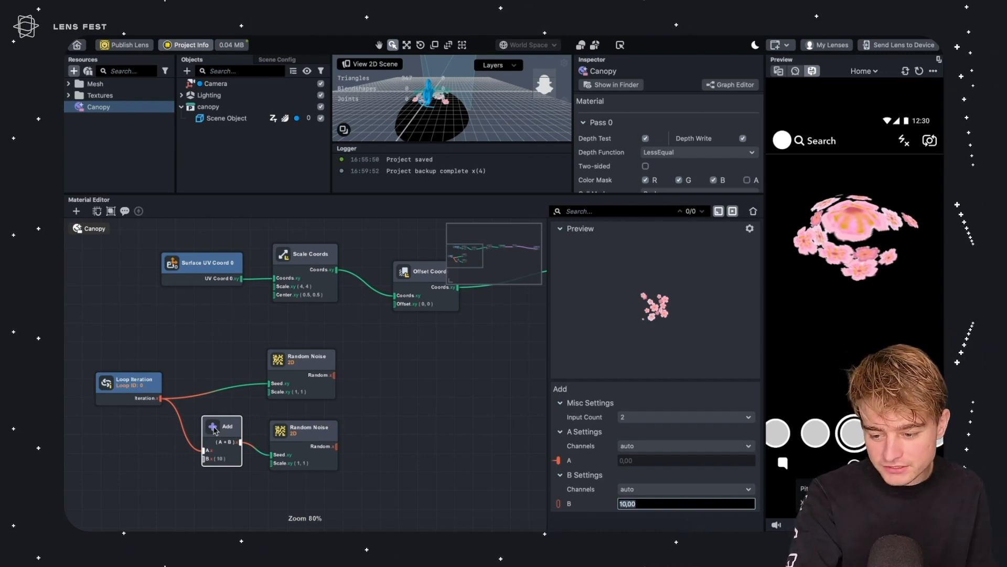
pyautogui.moveTo(223, 429); pyautogui.dragTo(237, 437)
pyautogui.click(205, 382)
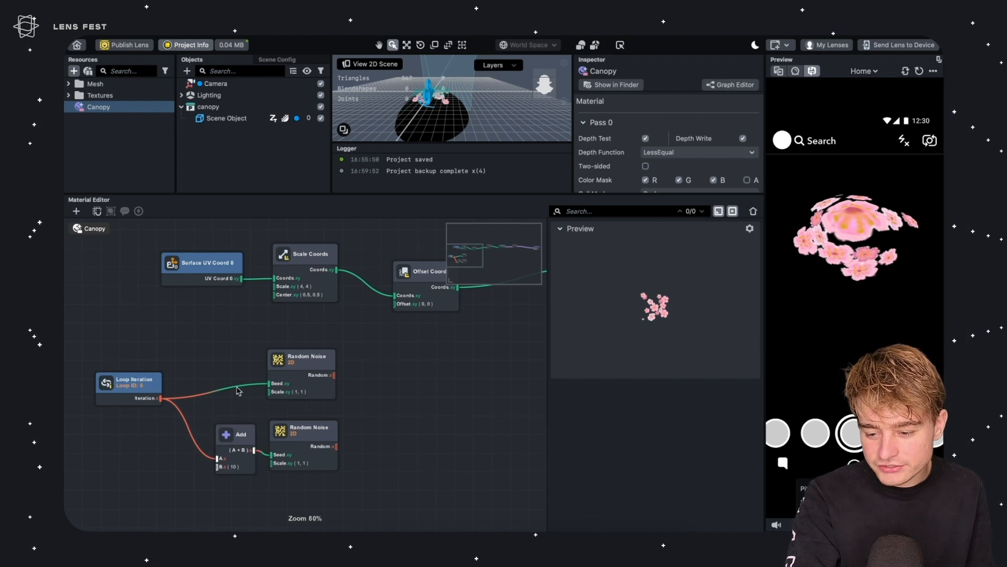
# Add a Construct Vector node fed by both Random Noise outputs, disabling its third input so only two remain
pyautogui.click(276, 387)
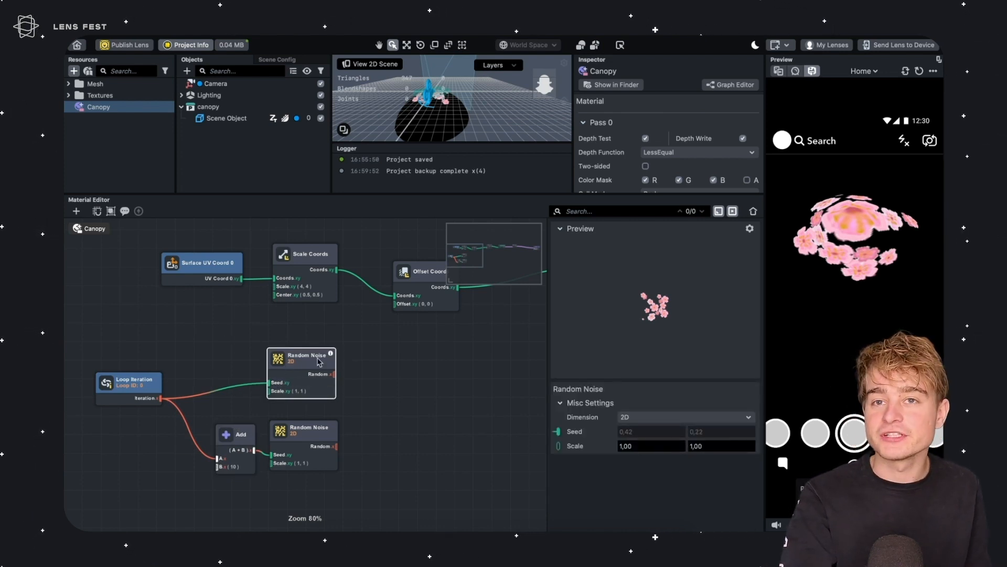
pyautogui.click(297, 435)
pyautogui.moveTo(302, 362); pyautogui.dragTo(398, 421)
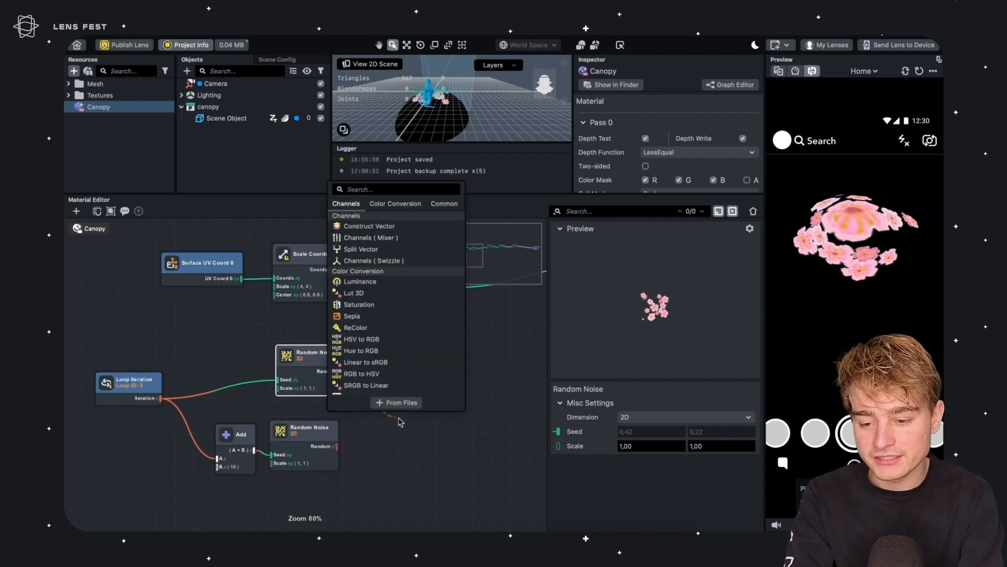
pyautogui.write('const')
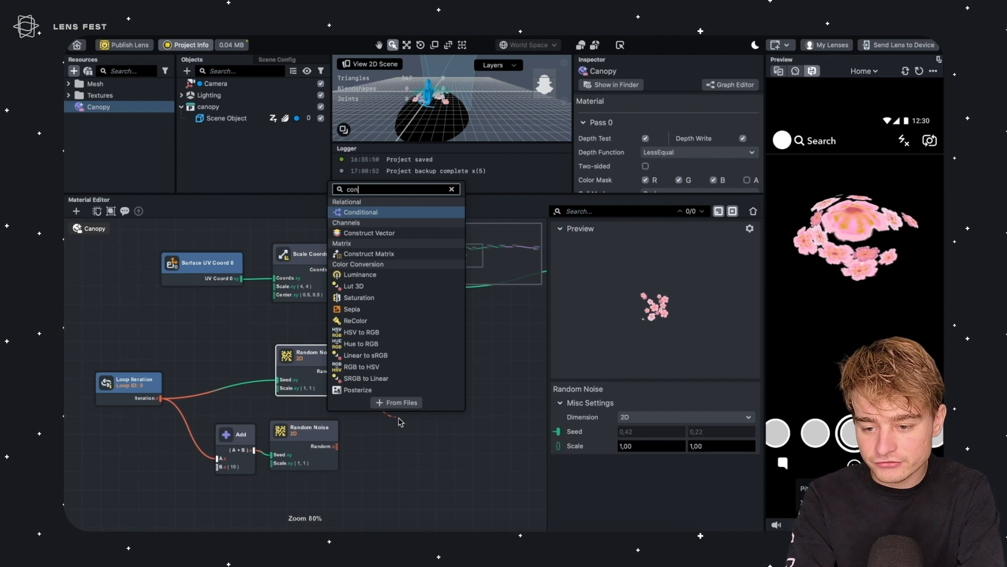
pyautogui.press('Return')
pyautogui.moveTo(337, 446); pyautogui.dragTo(402, 423)
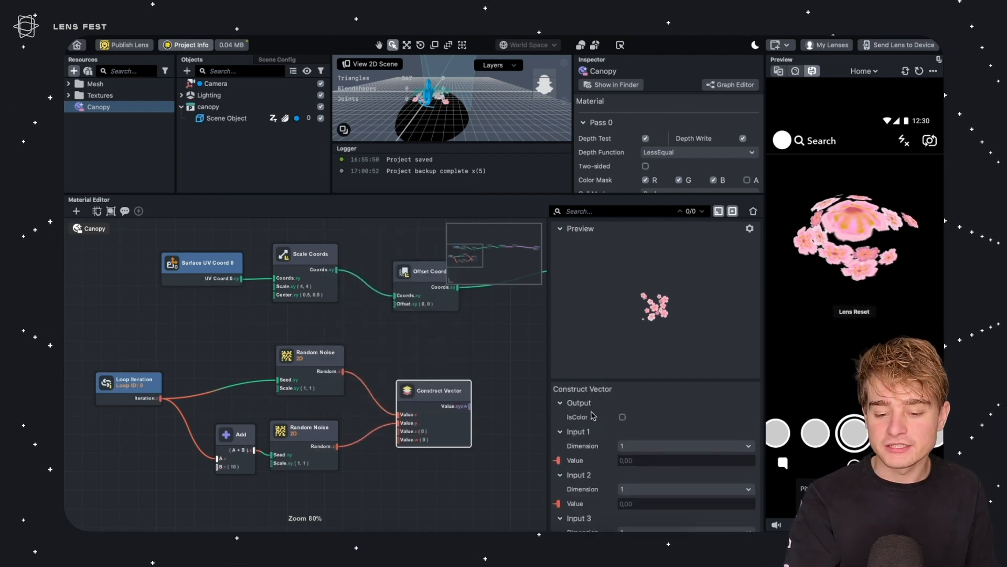
pyautogui.scroll(-3, 593, 416)
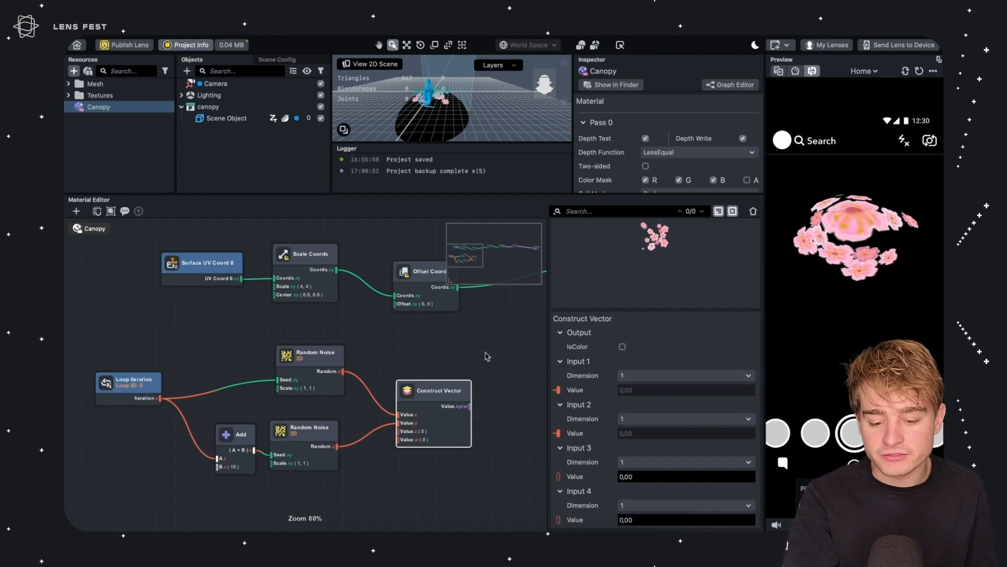
pyautogui.click(637, 463)
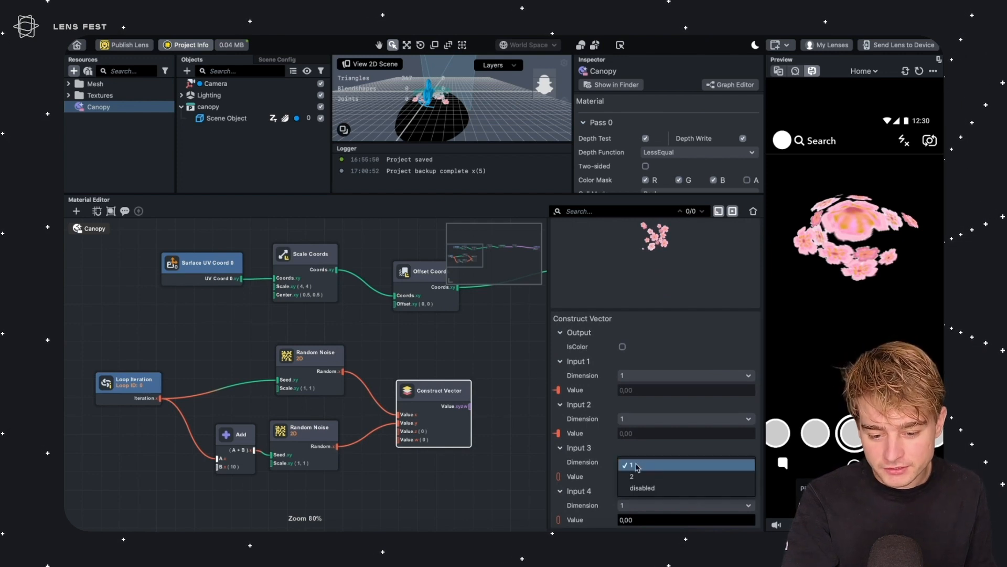
pyautogui.click(649, 488)
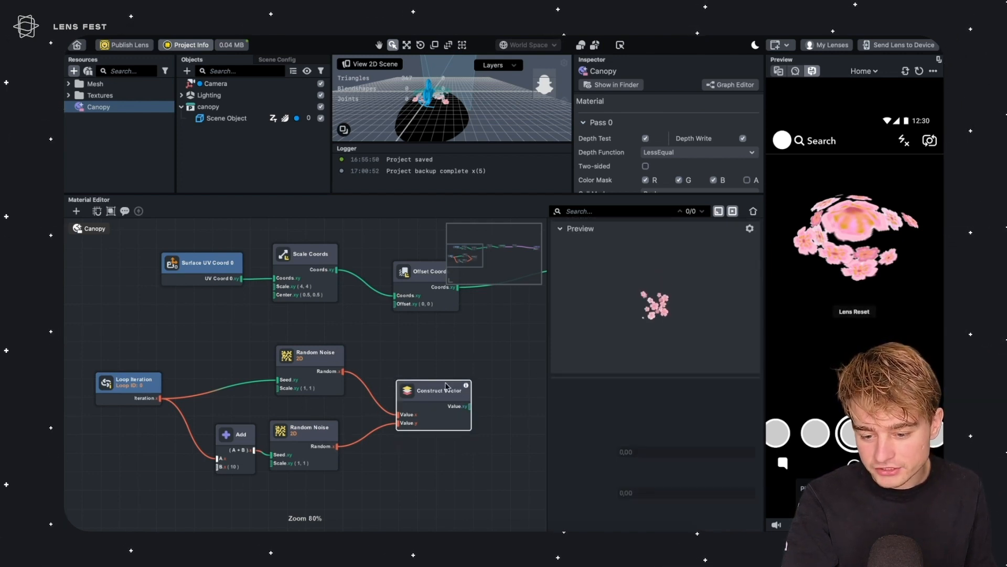
# Add a Remap node after the Construct Vector and set its Range Out Min to -1
pyautogui.hscroll(5, 314, 419)
pyautogui.scroll(2, 314, 420)
pyautogui.click(392, 388)
pyautogui.click(269, 437)
pyautogui.moveTo(179, 362); pyautogui.dragTo(146, 475)
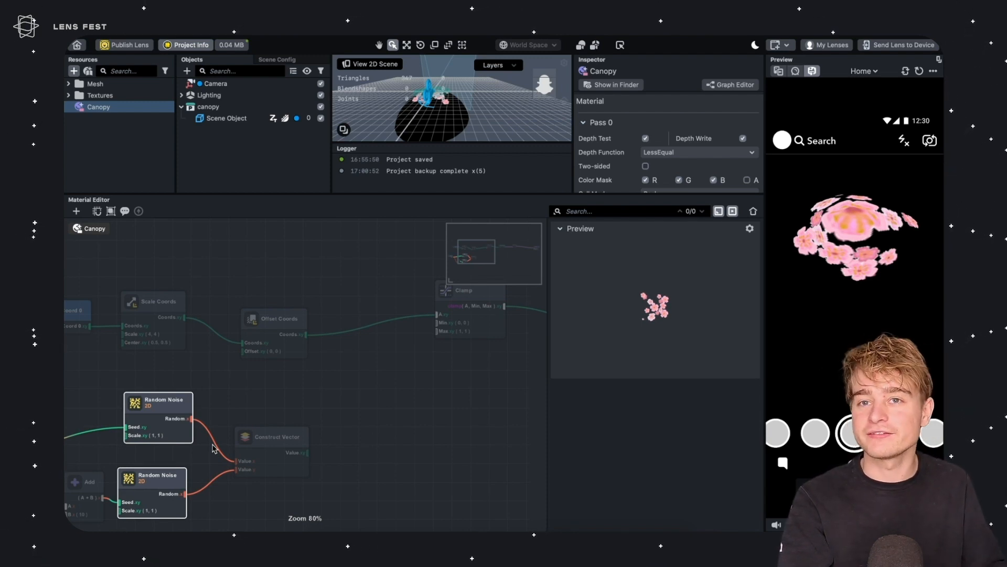
pyautogui.click(355, 385)
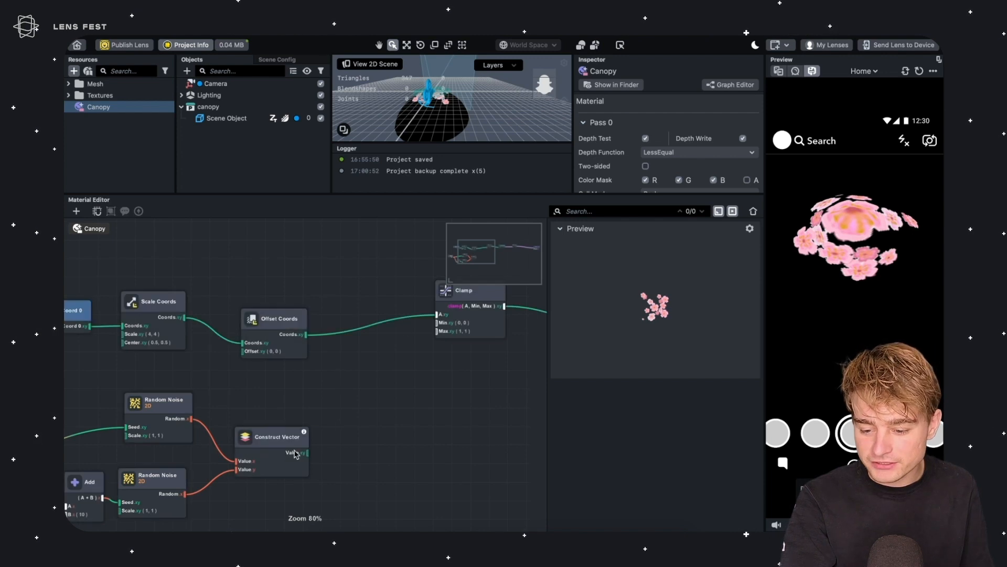
pyautogui.moveTo(305, 448); pyautogui.dragTo(349, 448)
pyautogui.write('remap')
pyautogui.press('Return')
pyautogui.click(650, 474)
pyautogui.press('Return')
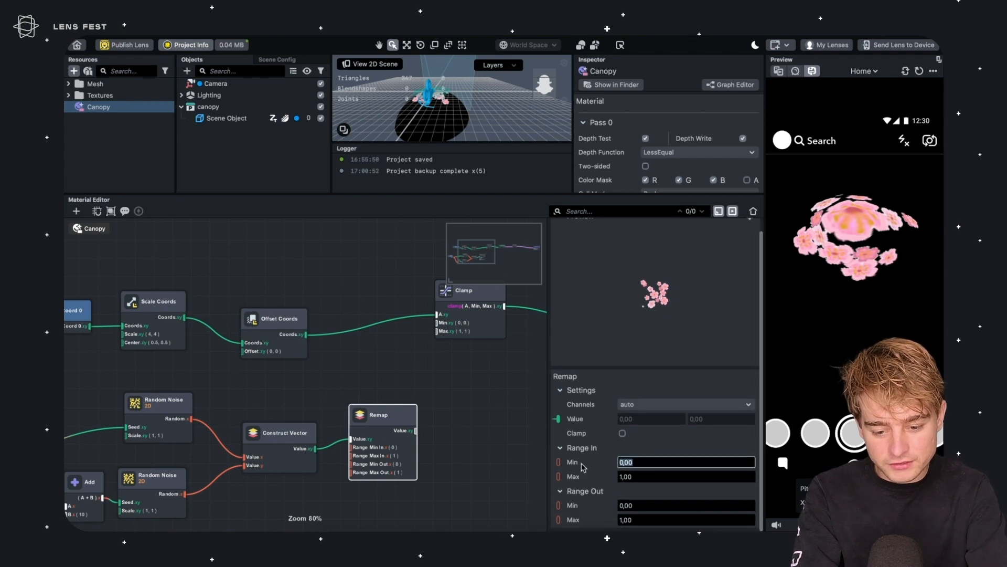
pyautogui.click(648, 505)
pyautogui.write('-1')
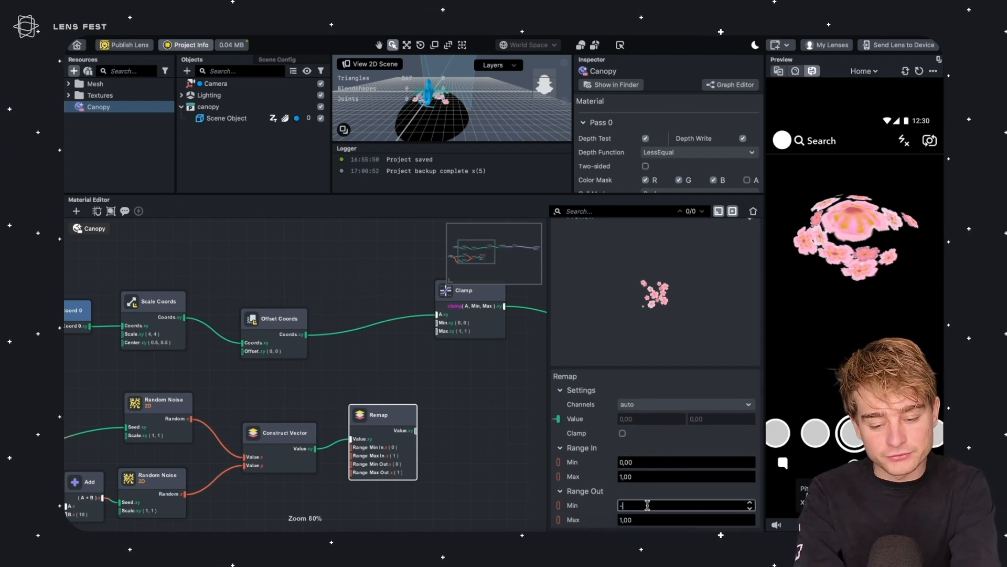
# Connect the Remap output to the Offset Coords node's Offset input
pyautogui.moveTo(334, 347); pyautogui.dragTo(183, 392, button='middle')
pyautogui.moveTo(306, 336); pyautogui.dragTo(347, 341)
pyautogui.hscroll(-3, 346, 341)
pyautogui.moveTo(280, 341); pyautogui.dragTo(388, 324, button='middle')
pyautogui.moveTo(389, 319); pyautogui.dragTo(495, 316)
pyautogui.moveTo(465, 386); pyautogui.dragTo(365, 387, button='middle')
pyautogui.moveTo(429, 425); pyautogui.dragTo(366, 343)
pyautogui.moveTo(371, 373); pyautogui.dragTo(425, 359, button='middle')
pyautogui.moveTo(504, 369); pyautogui.dragTo(67, 507)
pyautogui.moveTo(359, 418); pyautogui.dragTo(238, 454)
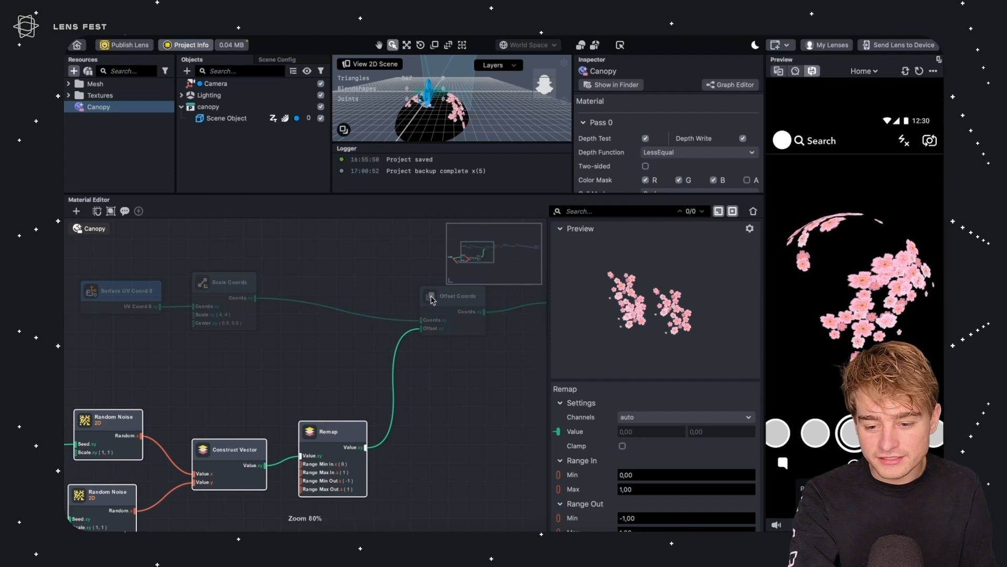
# Try the Loop node's Iterations at 10 and 20, then set it back to 5
pyautogui.hscroll(10, 269, 360)
pyautogui.click(270, 430)
pyautogui.click(290, 319)
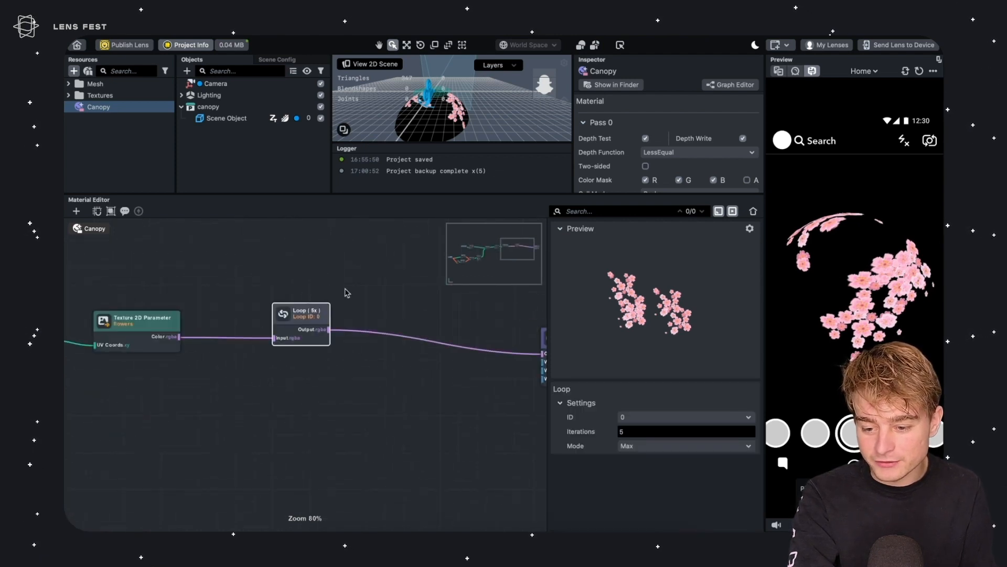
pyautogui.click(633, 432)
pyautogui.write('10')
pyautogui.press('Return')
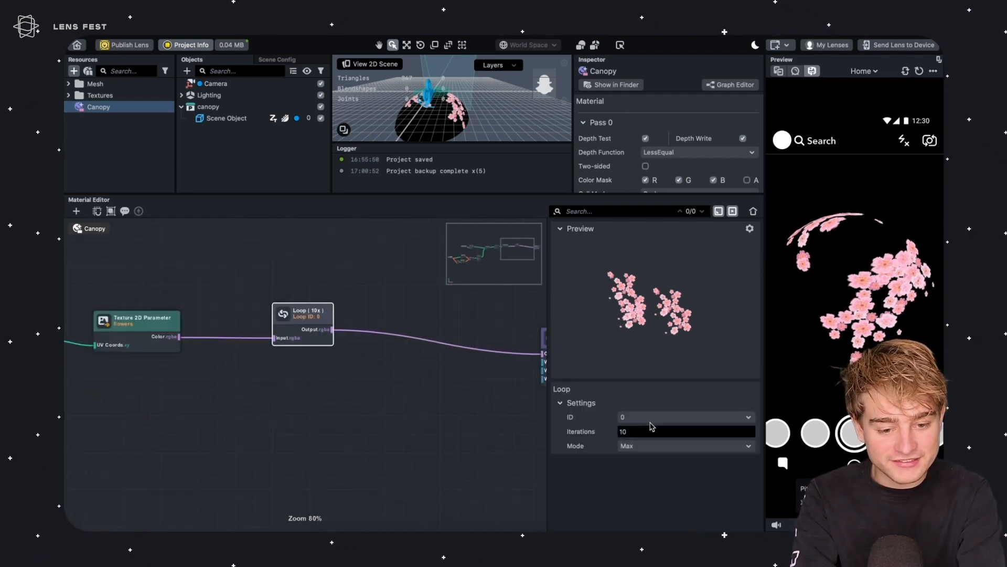
pyautogui.click(647, 431)
pyautogui.write('20')
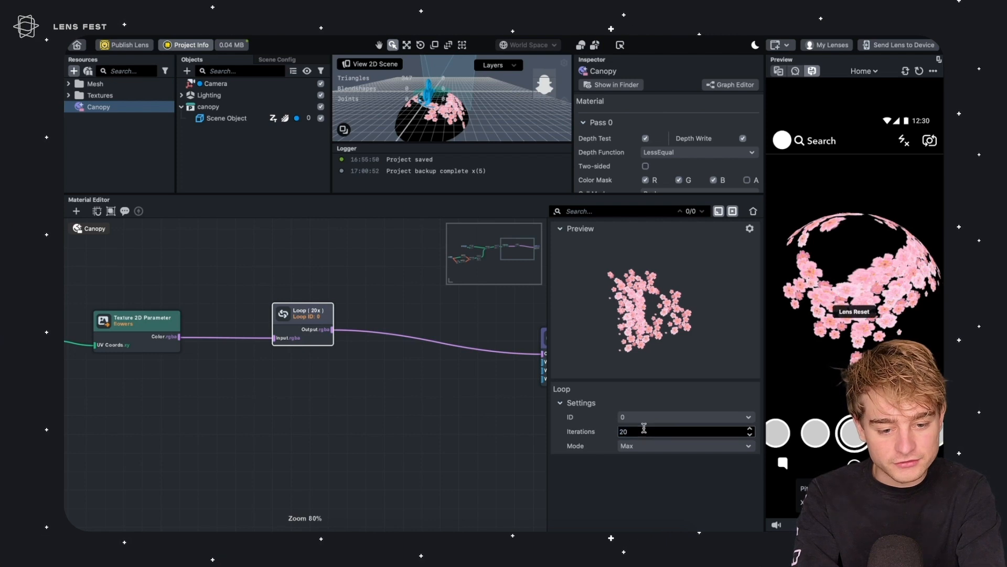
pyautogui.press('Return')
pyautogui.click(644, 431)
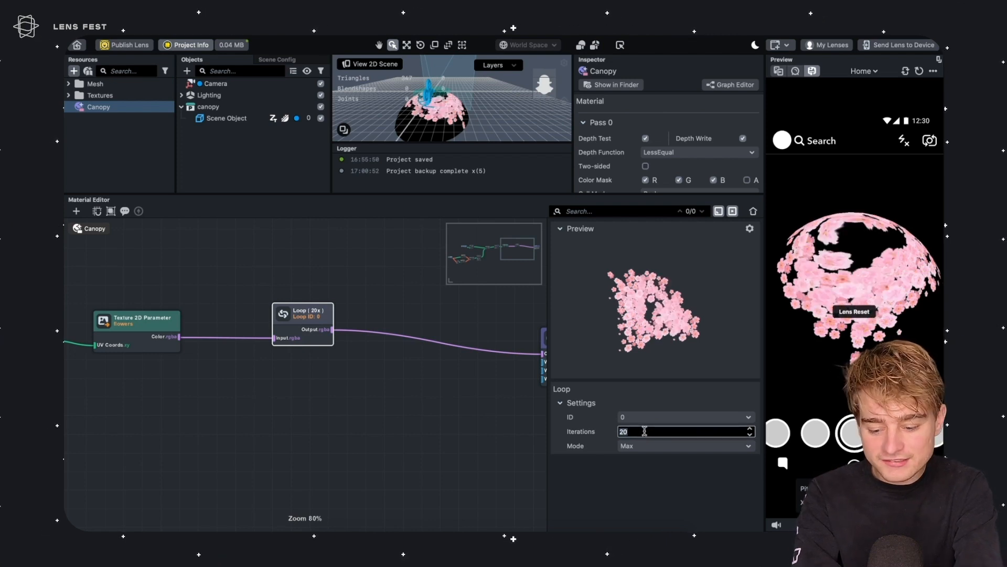
pyautogui.write('5')
pyautogui.press('Return')
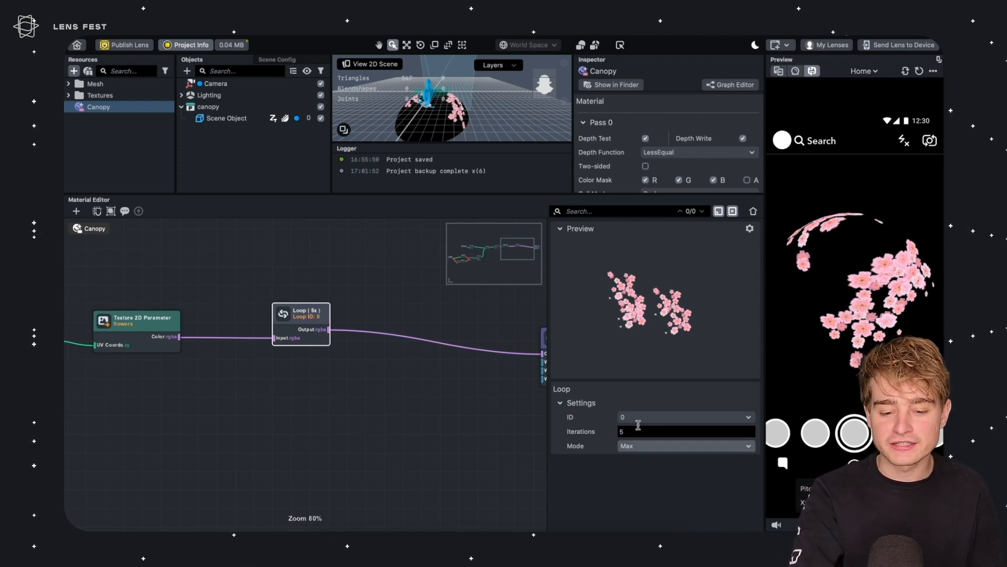
# Examine the overall node graph layout and the canopy in the lens preview
pyautogui.click(371, 380)
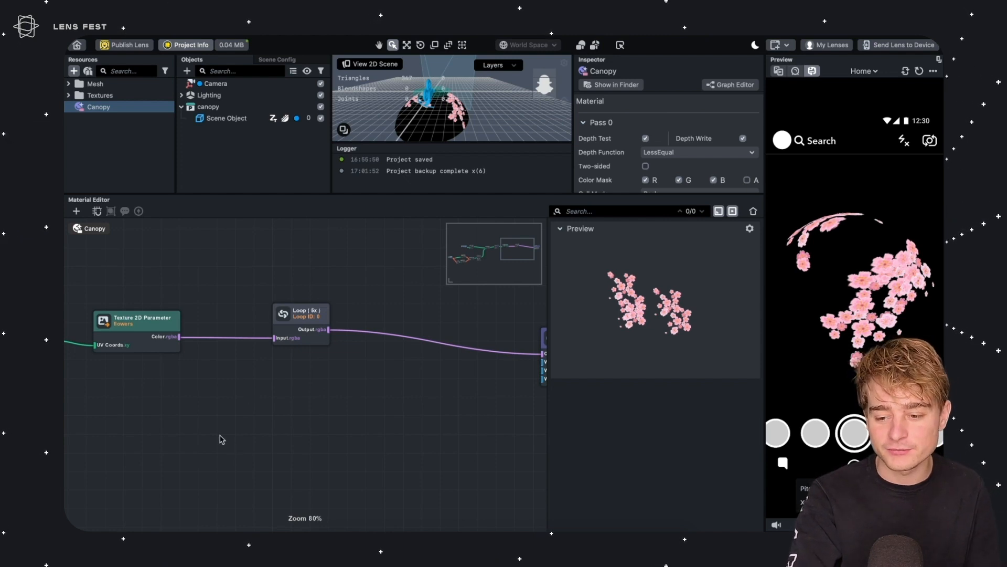
pyautogui.hscroll(-10, 231, 448)
pyautogui.scroll(-3, 387, 384)
pyautogui.scroll(-1, 369, 373)
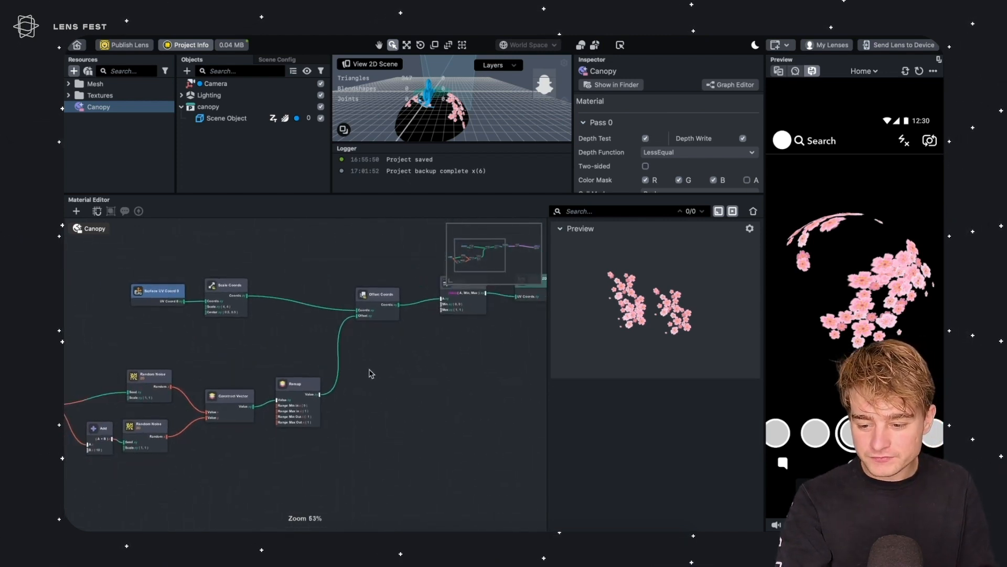
pyautogui.hscroll(-5, 398, 403)
pyautogui.moveTo(496, 355); pyautogui.dragTo(111, 474)
pyautogui.moveTo(403, 373); pyautogui.dragTo(369, 408)
pyautogui.moveTo(852, 296); pyautogui.dragTo(834, 334, button='right')
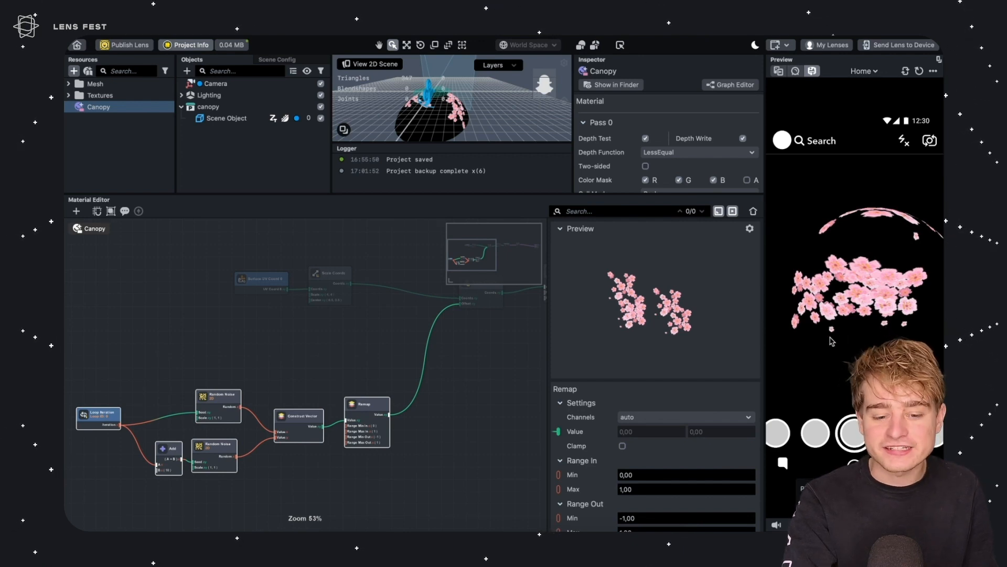
# Move the Surface UV Coord and Scale Coords nodes leftward to make room in the coordinate chain
pyautogui.moveTo(326, 318); pyautogui.dragTo(379, 316, button='middle')
pyautogui.click(380, 314)
pyautogui.doubleClick(383, 275)
pyautogui.moveTo(379, 272); pyautogui.dragTo(247, 255)
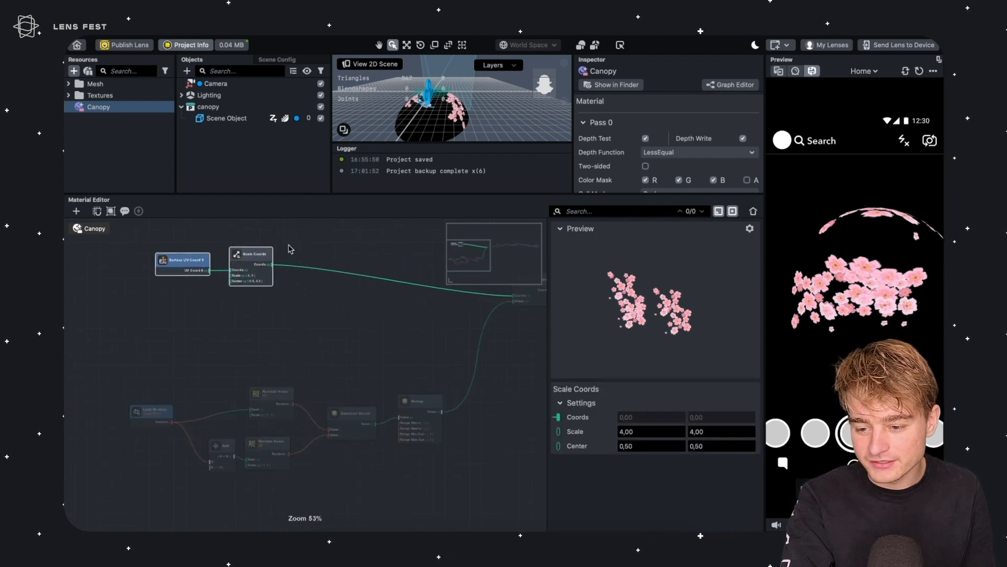
pyautogui.click(286, 255)
pyautogui.scroll(3, 333, 281)
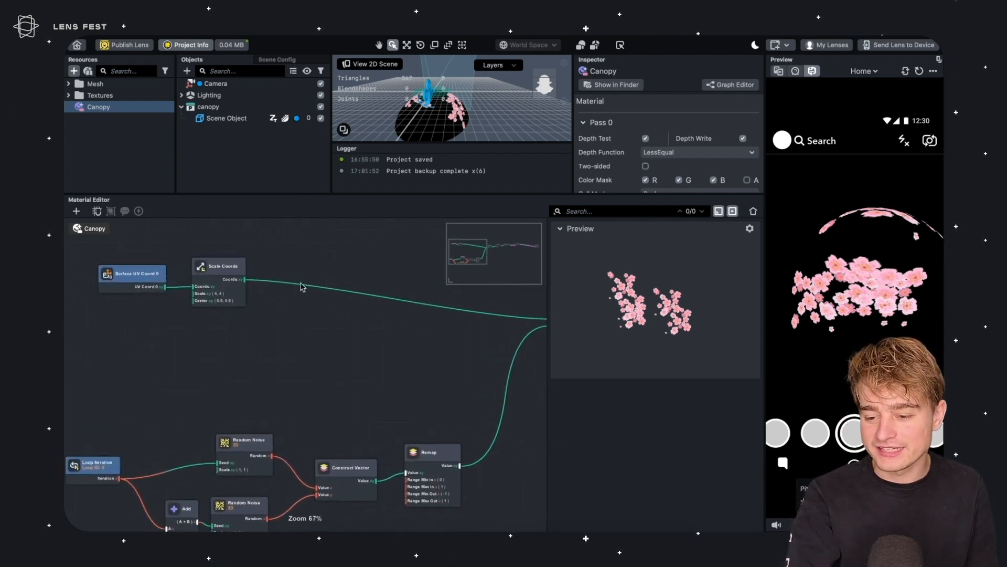
# Insert a Rotate Coords node between Scale Coords and Offset Coords
pyautogui.doubleClick(239, 261)
pyautogui.click(234, 253)
pyautogui.moveTo(239, 260); pyautogui.dragTo(361, 254)
pyautogui.write('rotate')
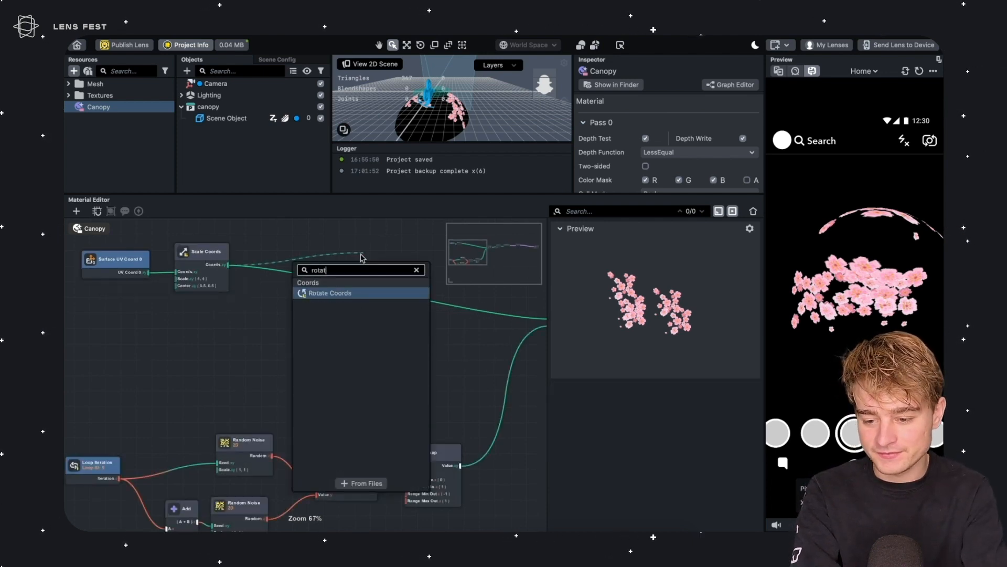
pyautogui.press('Return')
pyautogui.moveTo(233, 375); pyautogui.dragTo(149, 434, button='middle')
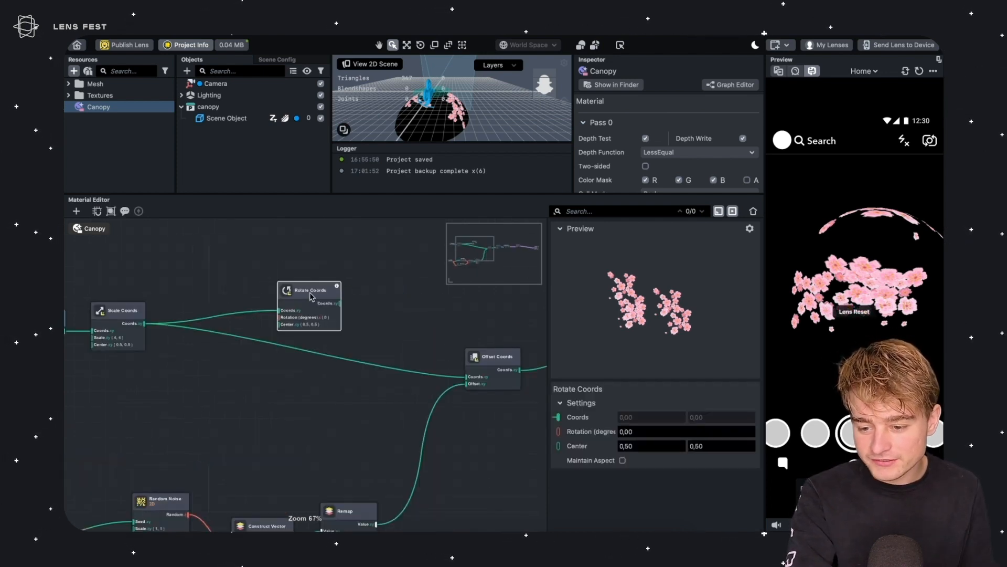
pyautogui.moveTo(311, 297); pyautogui.dragTo(293, 320)
pyautogui.moveTo(465, 378); pyautogui.dragTo(466, 377)
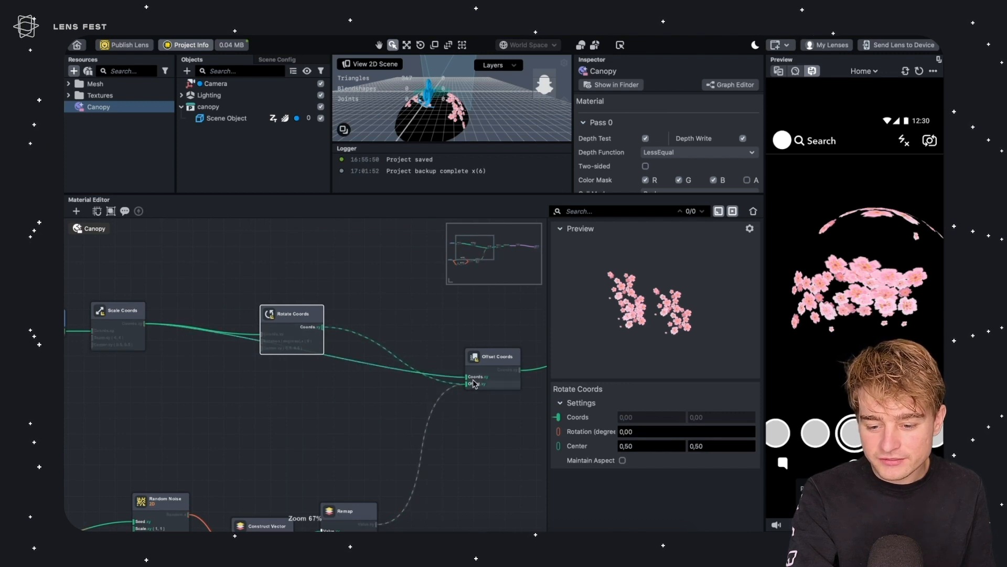
pyautogui.moveTo(222, 355); pyautogui.dragTo(422, 281, button='middle')
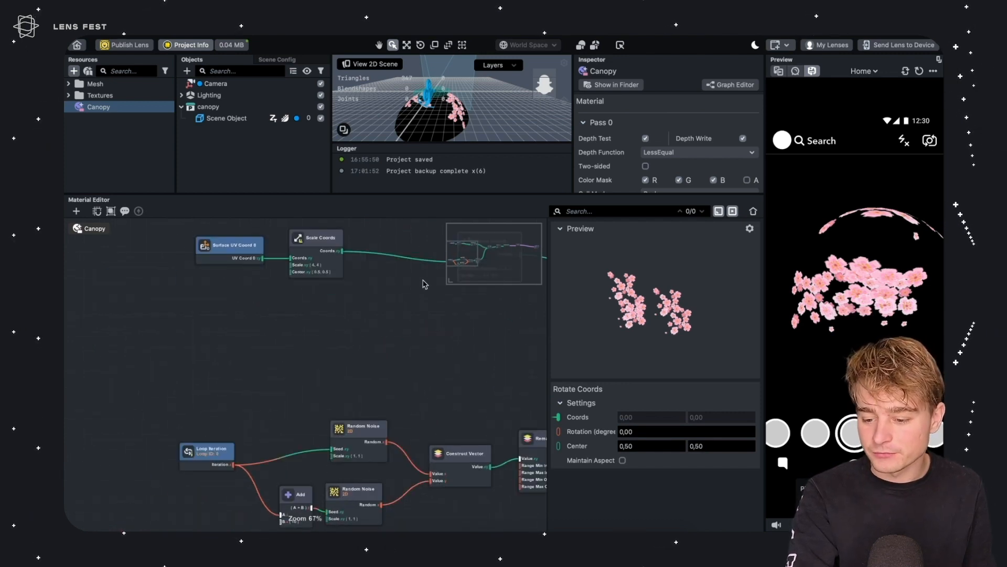
# Add a third Random Noise node fed by the Loop Iteration output and set its Scale to 1 and 1
pyautogui.moveTo(341, 329); pyautogui.dragTo(297, 369, button='middle')
pyautogui.moveTo(262, 379); pyautogui.dragTo(243, 399)
pyautogui.moveTo(172, 486); pyautogui.dragTo(289, 362)
pyautogui.write('rand')
pyautogui.press('Return')
pyautogui.click(643, 451)
pyautogui.write('1')
pyautogui.press('Tab')
pyautogui.write('1')
pyautogui.press('Return')
# Add a Multiply node after the third Random Noise node and set its B value to 360
pyautogui.scroll(5, 378, 383)
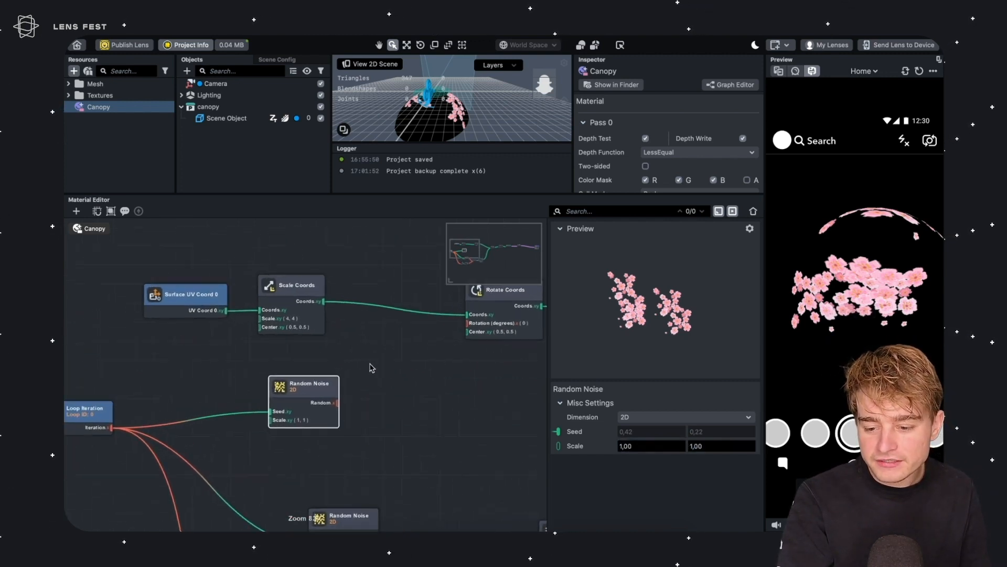
pyautogui.moveTo(289, 383); pyautogui.dragTo(287, 379)
pyautogui.click(408, 377)
pyautogui.click(286, 381)
pyautogui.moveTo(383, 329); pyautogui.dragTo(334, 364, button='middle')
pyautogui.click(458, 325)
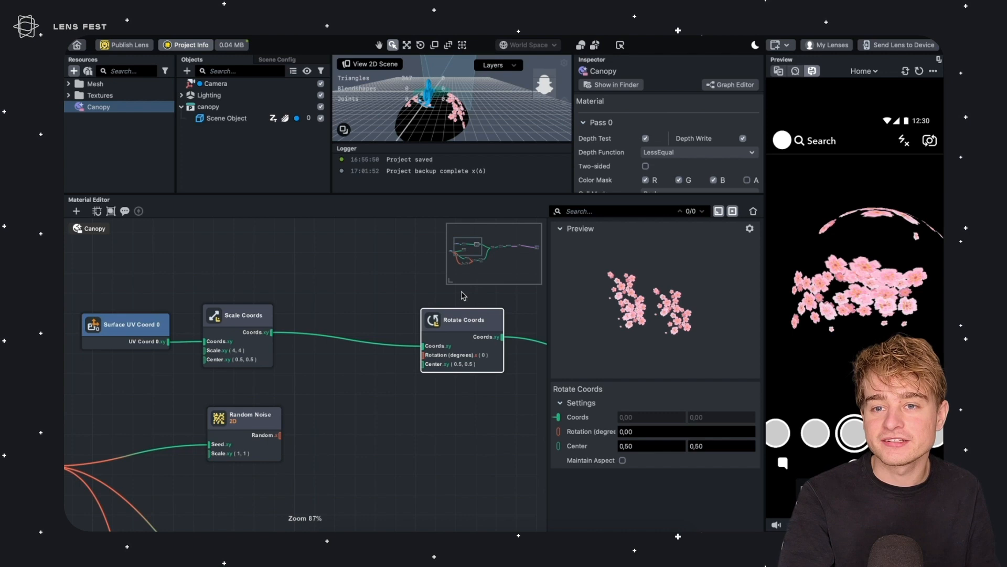
pyautogui.click(298, 342)
pyautogui.moveTo(239, 414); pyautogui.dragTo(290, 430)
pyautogui.write('mult')
pyautogui.press('Return')
pyautogui.click(641, 507)
pyautogui.doubleClick(642, 508)
pyautogui.press('Return')
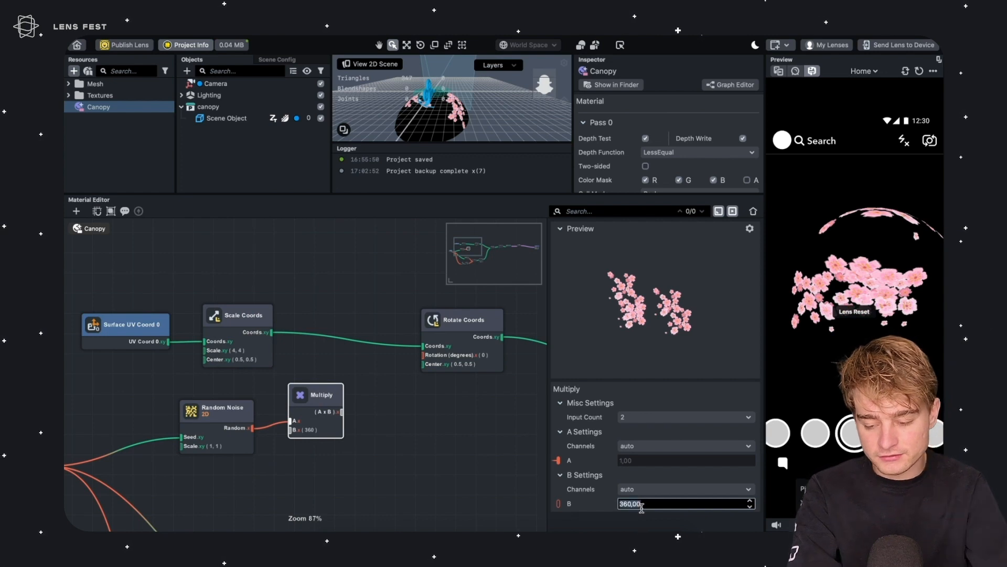
# Reposition the third Random Noise and Multiply nodes next to the Loop Iteration node
pyautogui.moveTo(166, 448); pyautogui.dragTo(280, 361, button='middle')
pyautogui.moveTo(295, 416); pyautogui.dragTo(280, 375, button='middle')
pyautogui.click(110, 307)
pyautogui.moveTo(192, 351); pyautogui.dragTo(176, 300, button='middle')
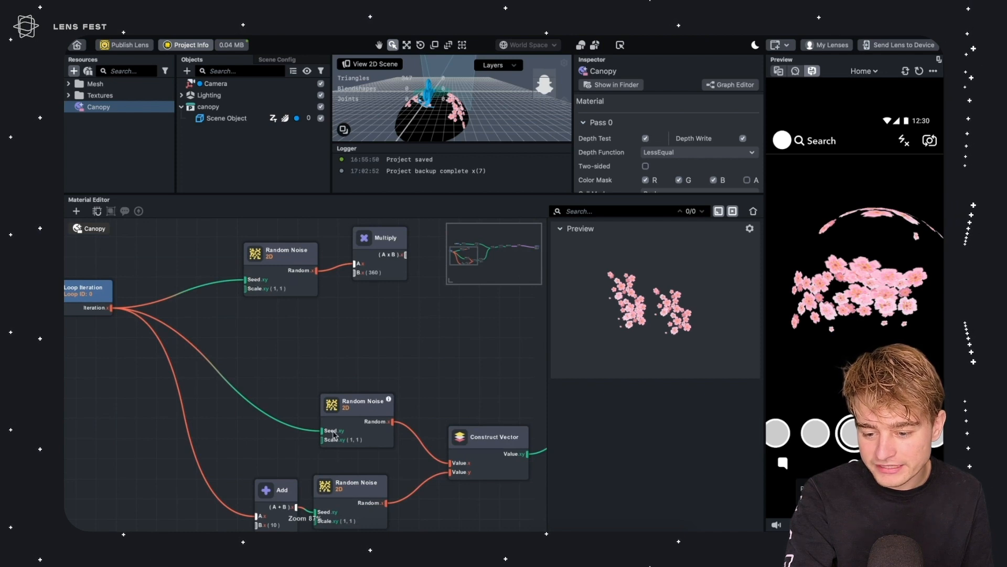
pyautogui.moveTo(264, 250); pyautogui.dragTo(284, 245)
pyautogui.moveTo(382, 233); pyautogui.dragTo(415, 250)
# Insert an Add node between Loop Iteration and the third Random Noise seed, setting its B to 20
pyautogui.moveTo(306, 240); pyautogui.dragTo(220, 260)
pyautogui.click(254, 251)
pyautogui.press('Tab')
pyautogui.write('add')
pyautogui.press('Return')
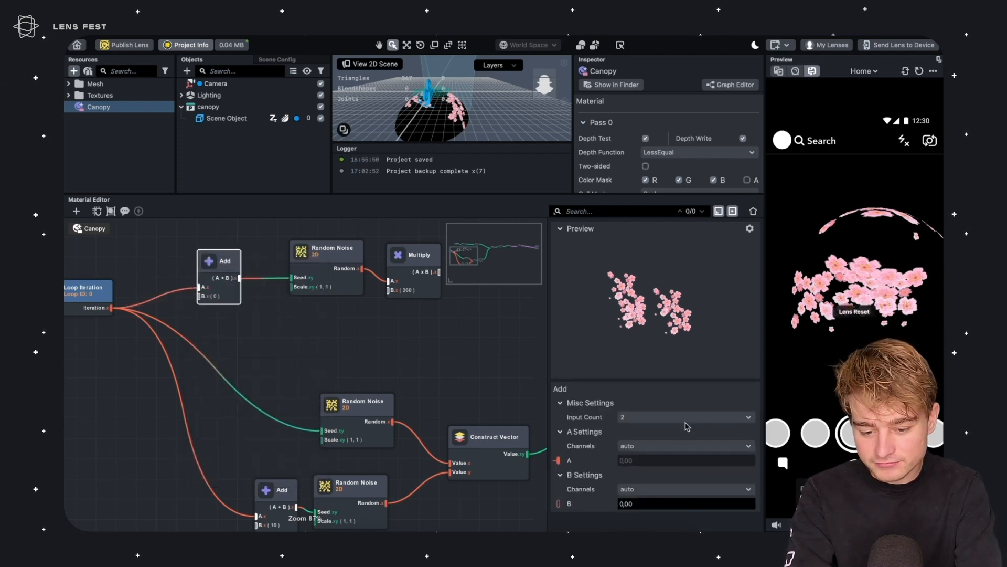
pyautogui.click(653, 504)
pyautogui.write('20')
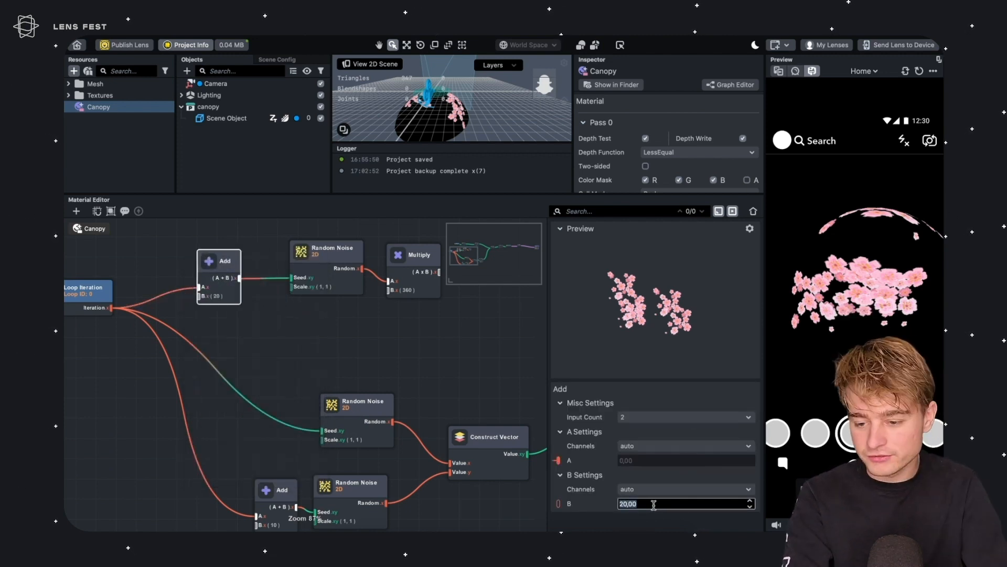
pyautogui.press('Return')
# Connect the Multiply output to the Rotation (degrees) input of Rotate Coords
pyautogui.hscroll(-2, 268, 287)
pyautogui.moveTo(251, 272); pyautogui.dragTo(262, 269)
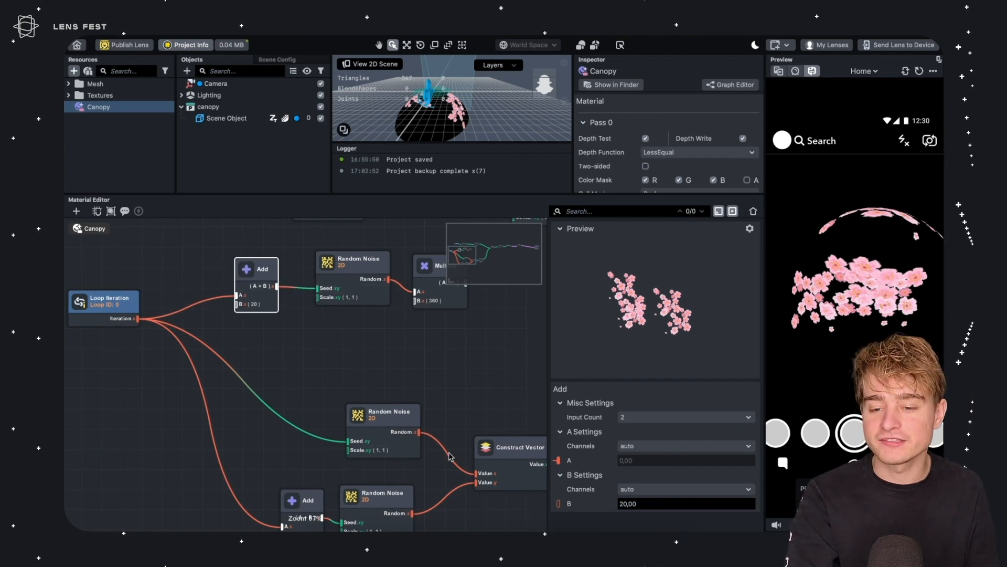
pyautogui.scroll(5, 288, 420)
pyautogui.moveTo(170, 398); pyautogui.dragTo(185, 407)
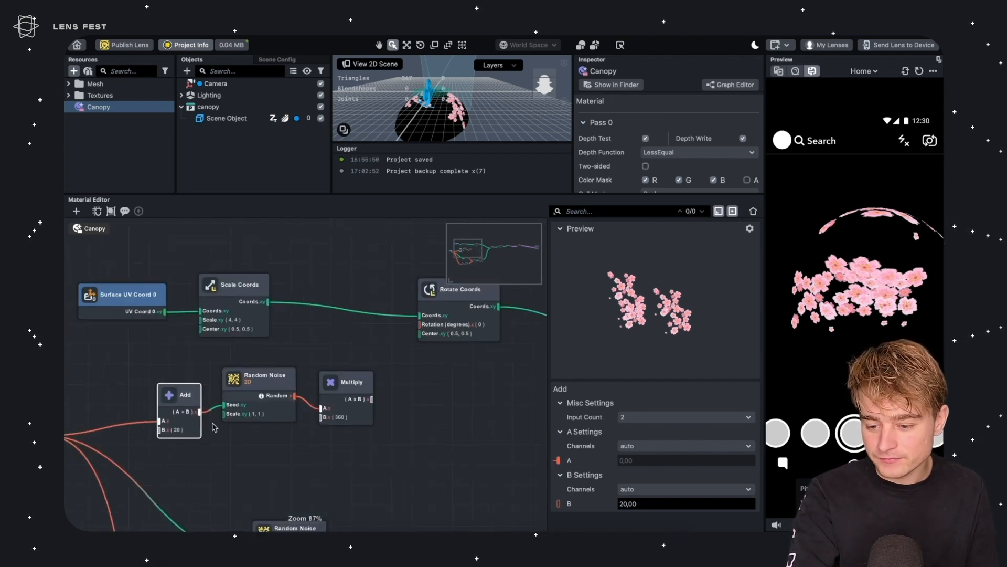
pyautogui.hscroll(3, 213, 423)
pyautogui.click(213, 410)
pyautogui.click(294, 410)
pyautogui.moveTo(321, 420); pyautogui.dragTo(376, 353)
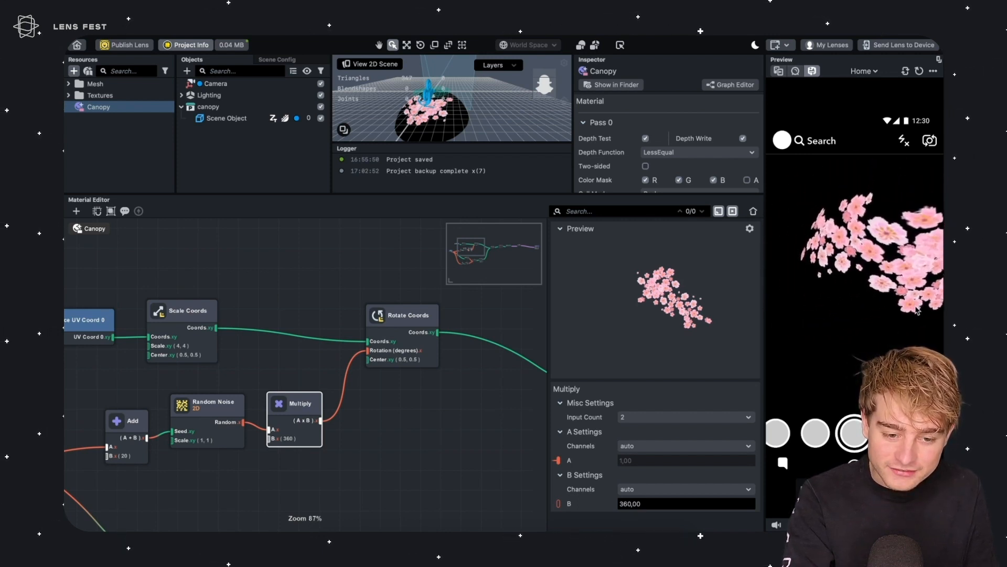
# Set the Loop node's iterations to 50 and rotate the preview to inspect the canopy
pyautogui.moveTo(488, 409); pyautogui.dragTo(176, 420, button='middle')
pyautogui.moveTo(371, 441); pyautogui.dragTo(103, 408, button='middle')
pyautogui.moveTo(535, 400); pyautogui.dragTo(403, 438, button='middle')
pyautogui.click(261, 360)
pyautogui.click(650, 432)
pyautogui.write('10')
pyautogui.press('Return')
pyautogui.click(632, 431)
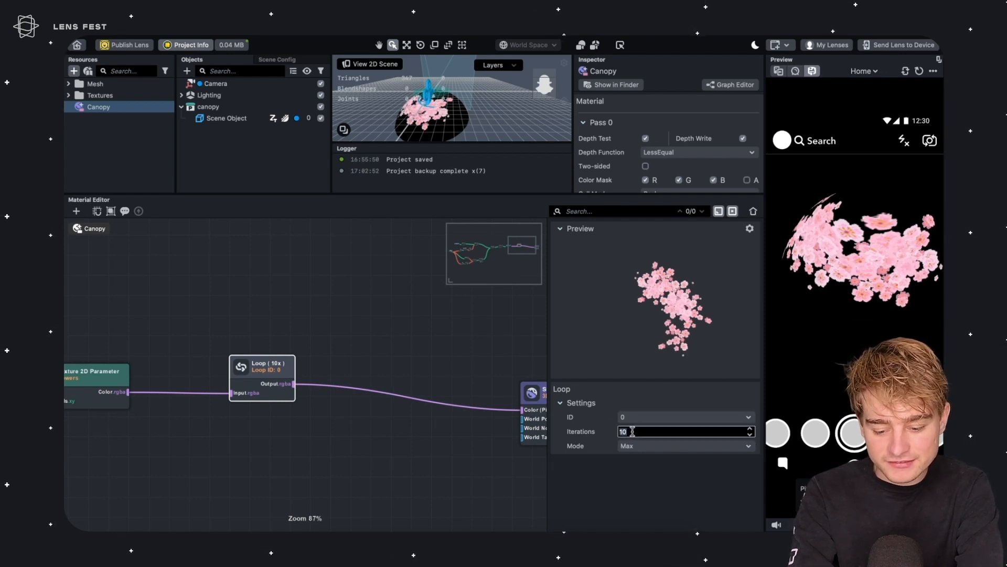
pyautogui.press('Return')
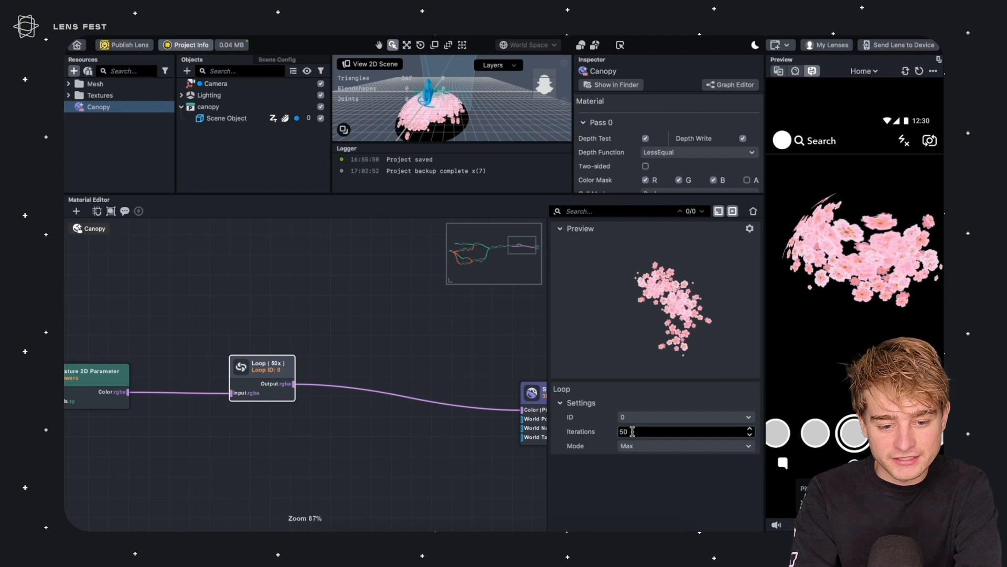
pyautogui.moveTo(885, 267); pyautogui.dragTo(849, 297, button='right')
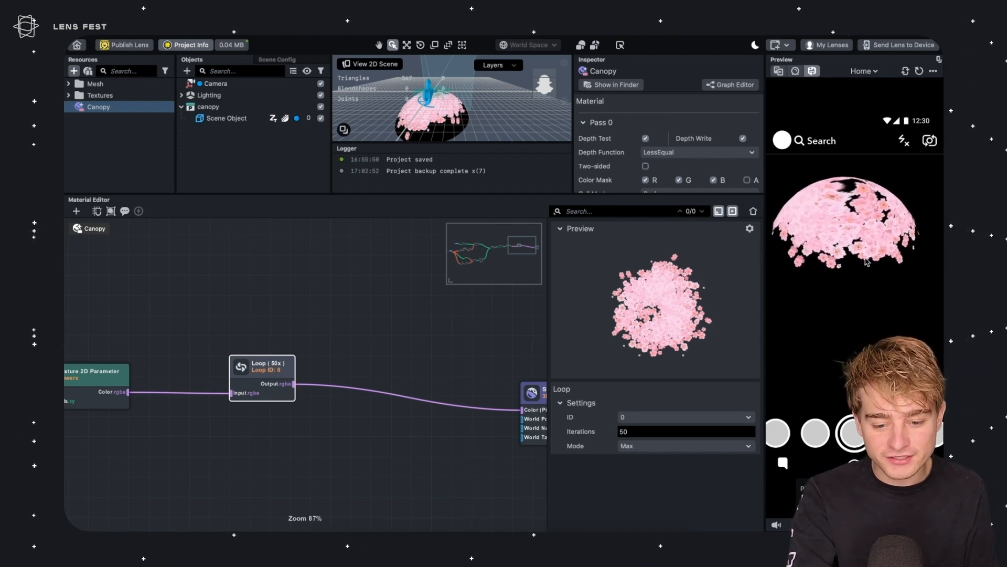
# Reduce the Loop node's iterations to 5 and zoom out of the graph
pyautogui.click(619, 431)
pyautogui.press('BackSpace')
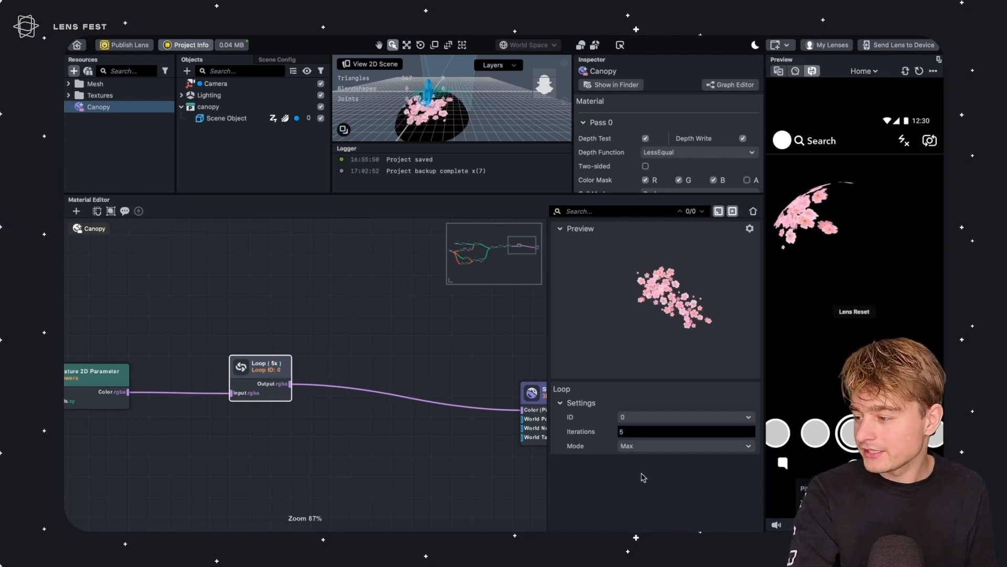
pyautogui.moveTo(321, 391); pyautogui.dragTo(467, 381, button='middle')
pyautogui.click(380, 475)
pyautogui.scroll(-6, 393, 458)
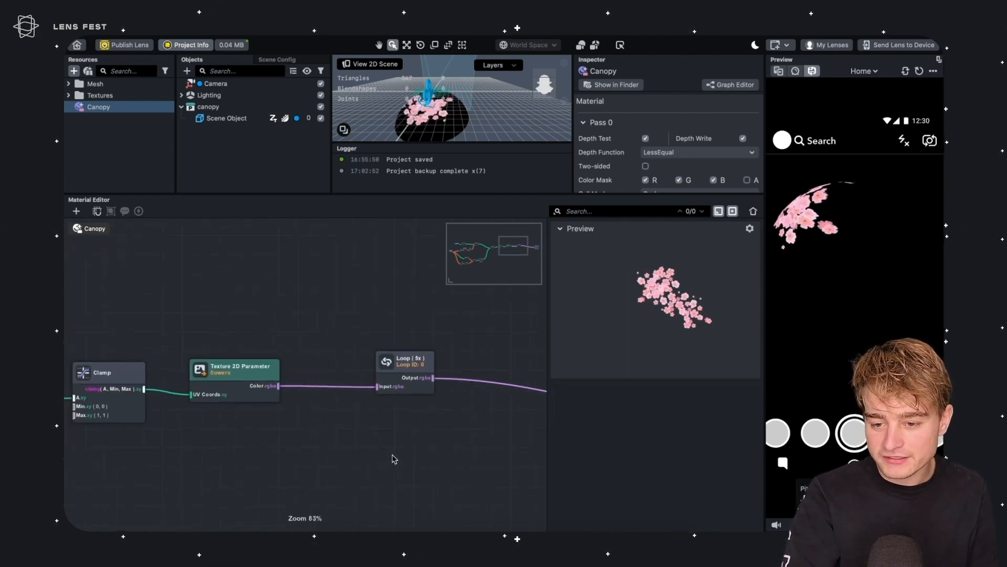
pyautogui.scroll(-1, 428, 456)
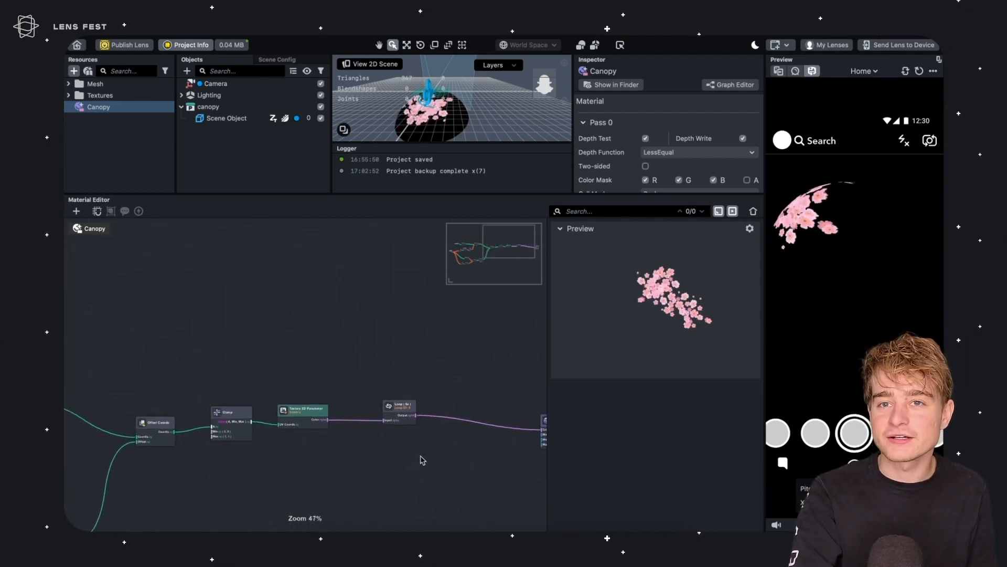
# Enlarge the scene view and orbit around the canopy to inspect the material
pyautogui.moveTo(483, 388); pyautogui.dragTo(388, 321, button='middle')
pyautogui.moveTo(468, 366); pyautogui.dragTo(502, 380)
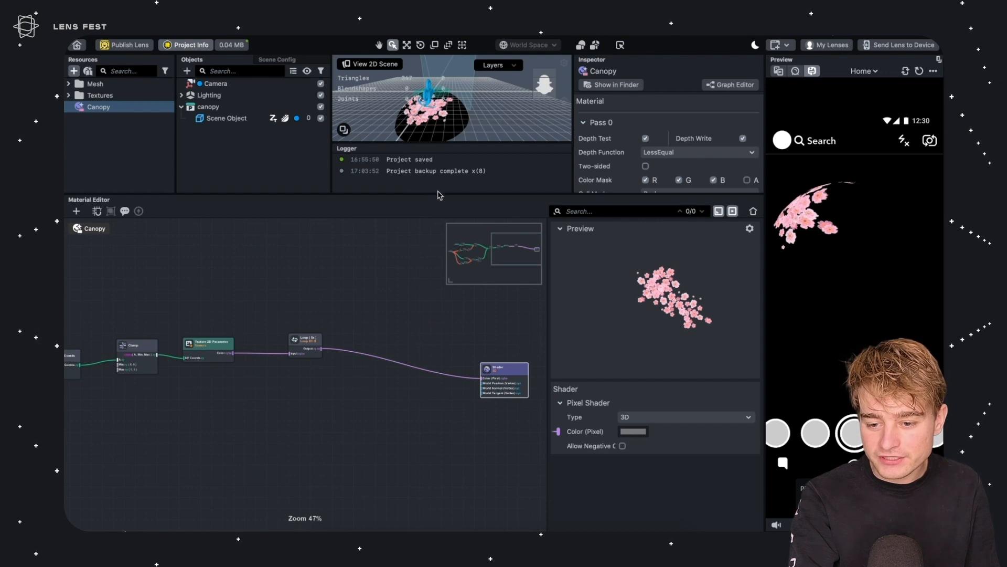
pyautogui.moveTo(467, 193); pyautogui.dragTo(438, 304)
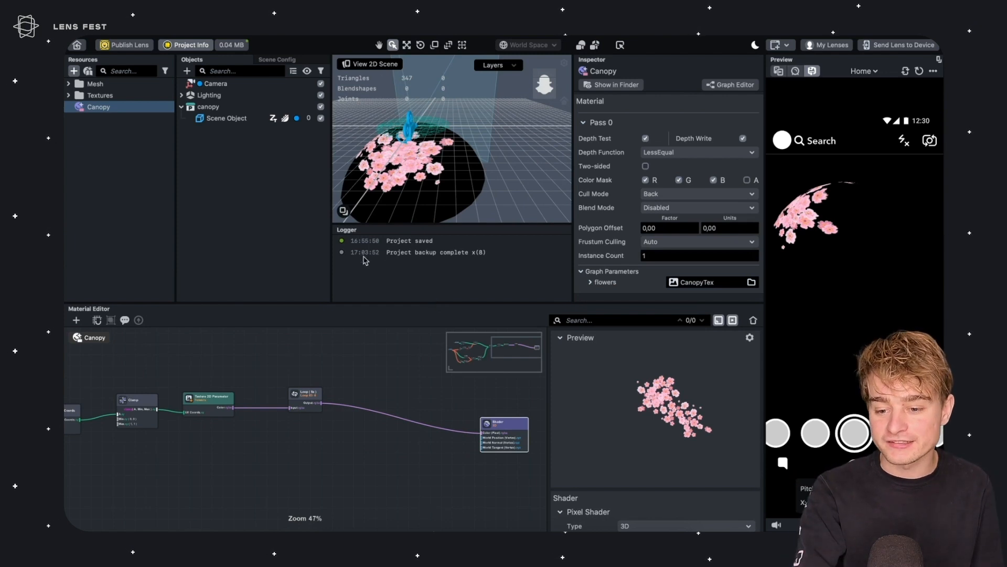
pyautogui.moveTo(437, 172); pyautogui.dragTo(507, 219, button='right')
pyautogui.moveTo(470, 183); pyautogui.dragTo(494, 186, button='right')
pyautogui.moveTo(446, 164); pyautogui.dragTo(414, 157, button='right')
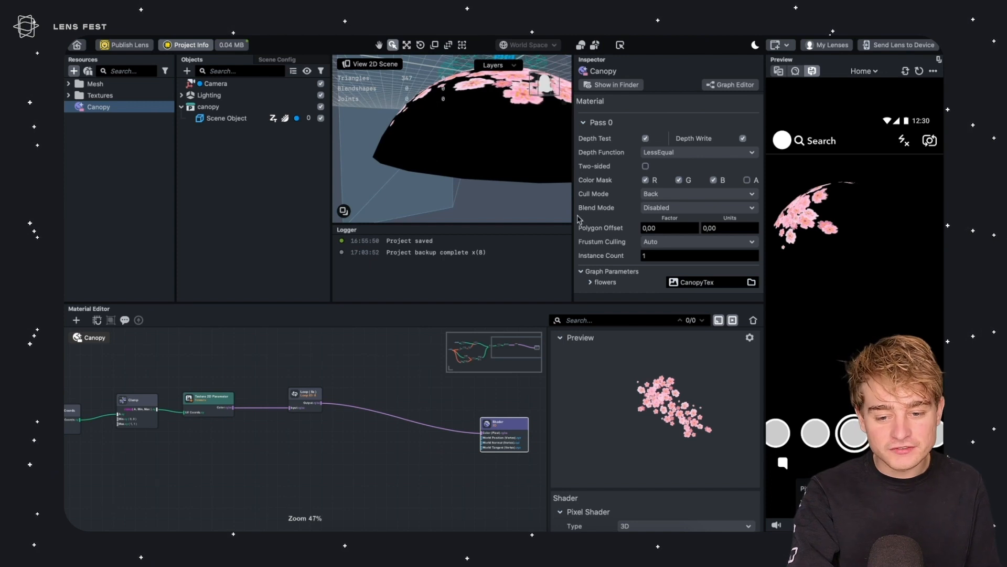
# Try the Normal blend mode and orbit the scene view around the canopy
pyautogui.click(653, 208)
pyautogui.click(662, 227)
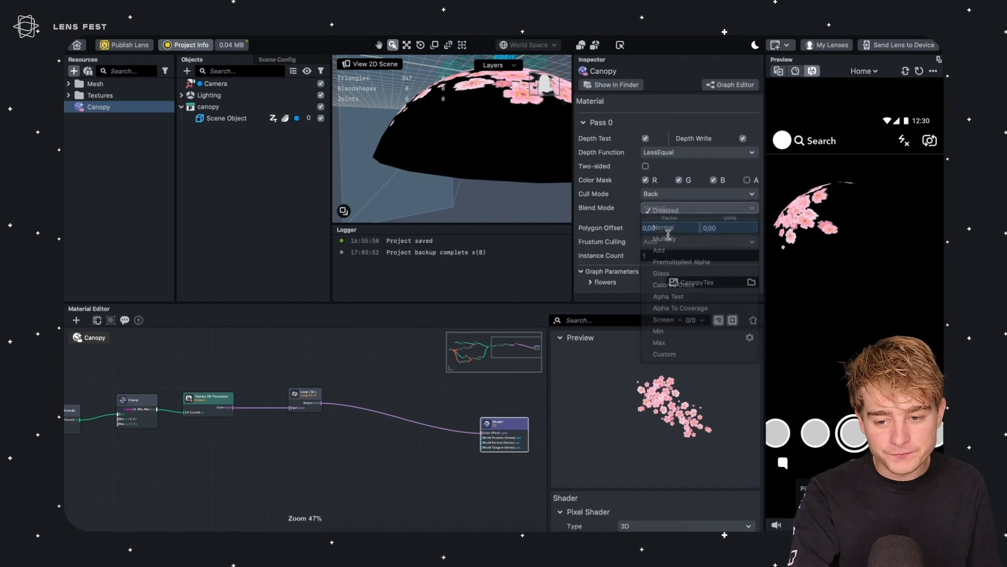
pyautogui.scroll(3, 408, 156)
pyautogui.scroll(-8, 439, 135)
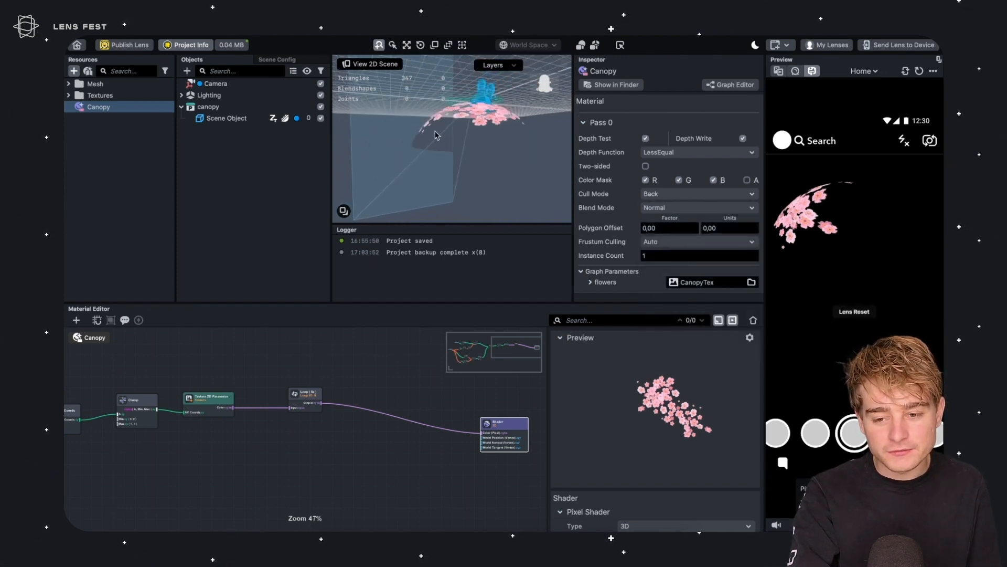
pyautogui.scroll(4, 443, 139)
pyautogui.scroll(2, 457, 152)
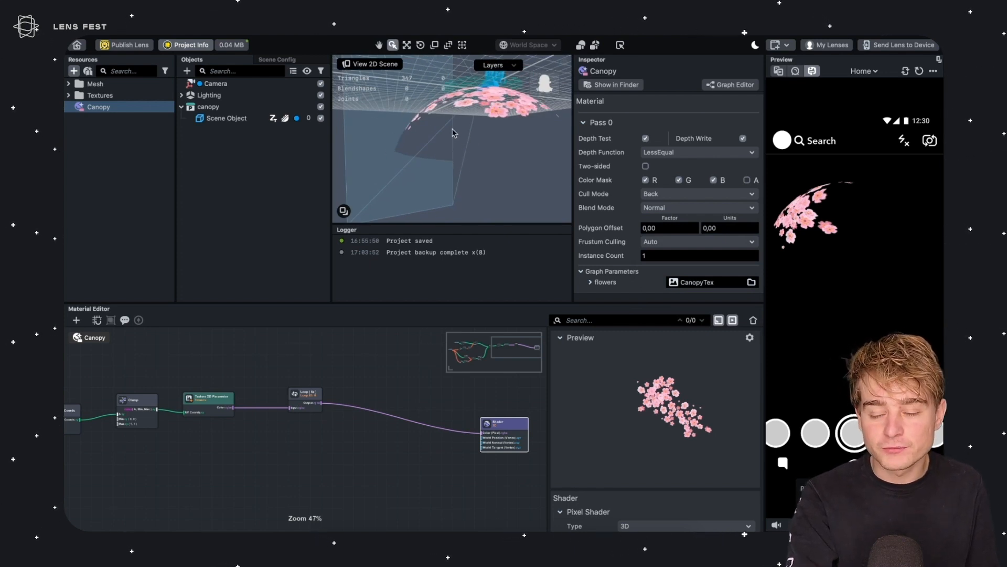
pyautogui.moveTo(439, 144); pyautogui.dragTo(444, 142)
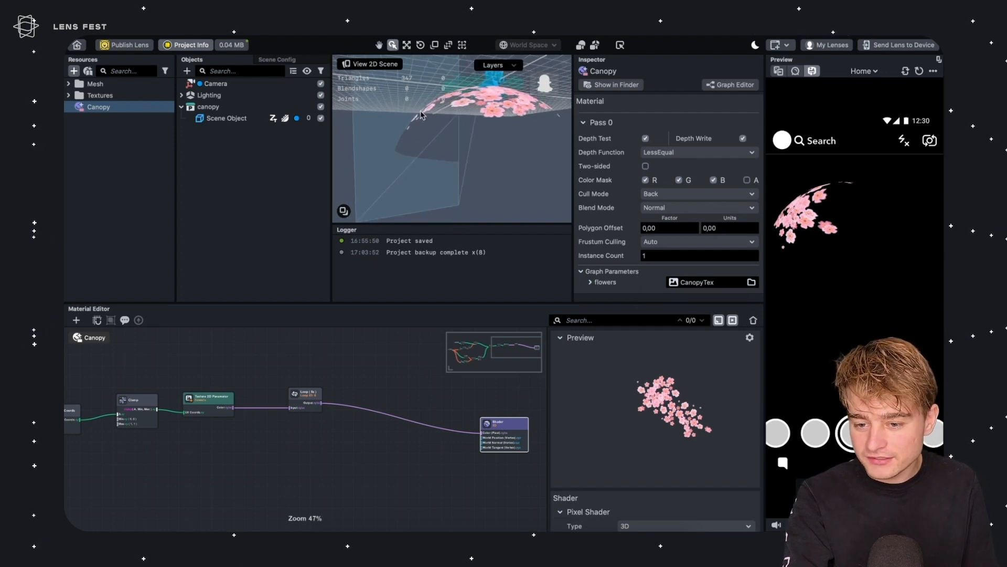
pyautogui.keyDown('alt'); pyautogui.moveTo(403, 139); pyautogui.dragTo(432, 132); pyautogui.keyUp('alt')
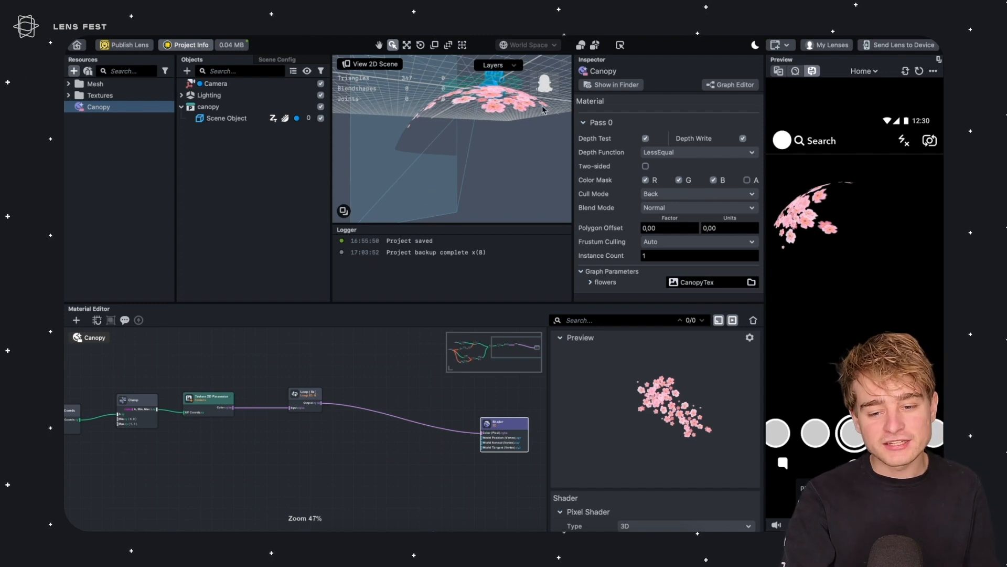
# Toggle Depth Test off and back on, and set the blend mode back to Disabled
pyautogui.click(645, 138)
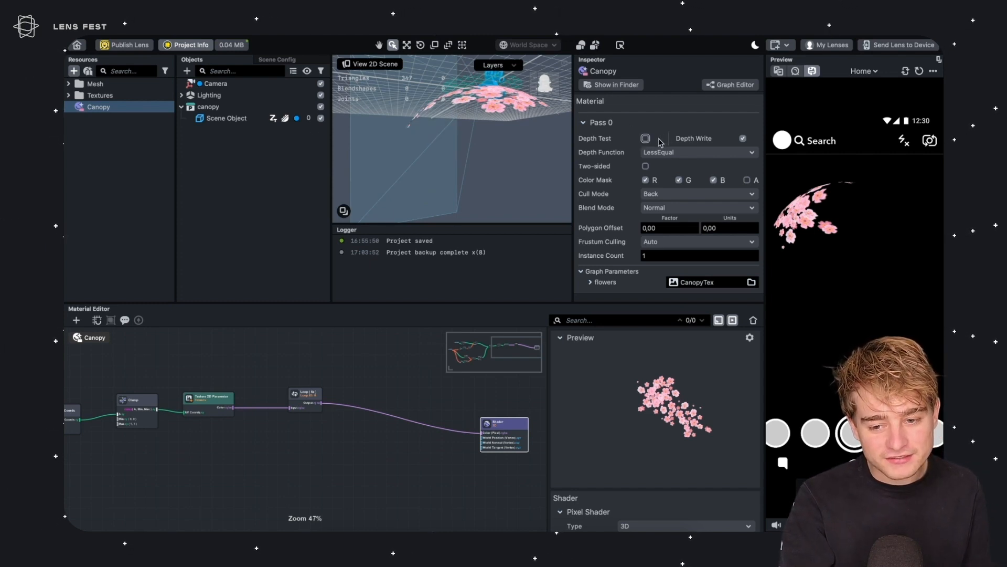
pyautogui.click(646, 139)
pyautogui.click(647, 137)
pyautogui.click(645, 137)
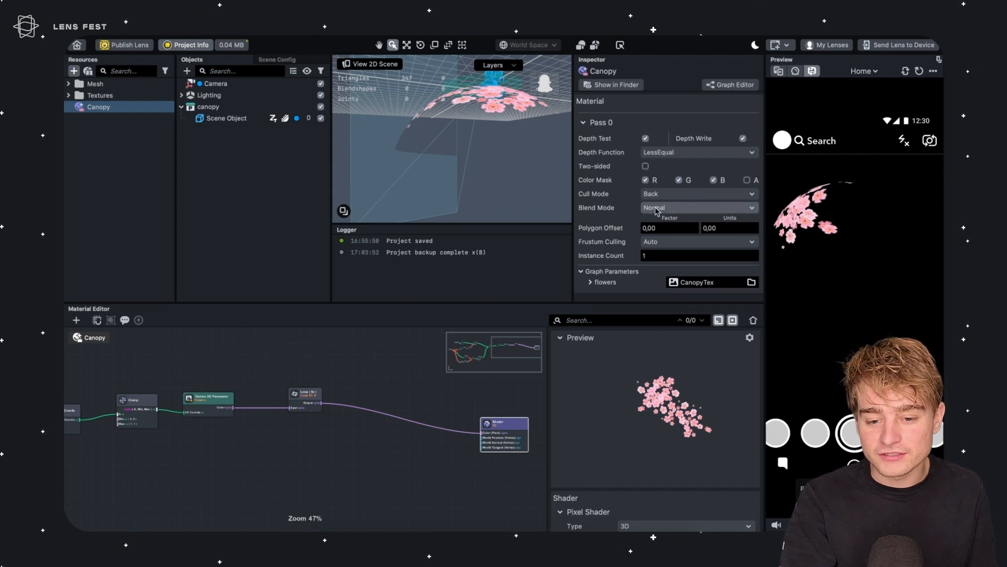
pyautogui.click(677, 208)
pyautogui.click(680, 194)
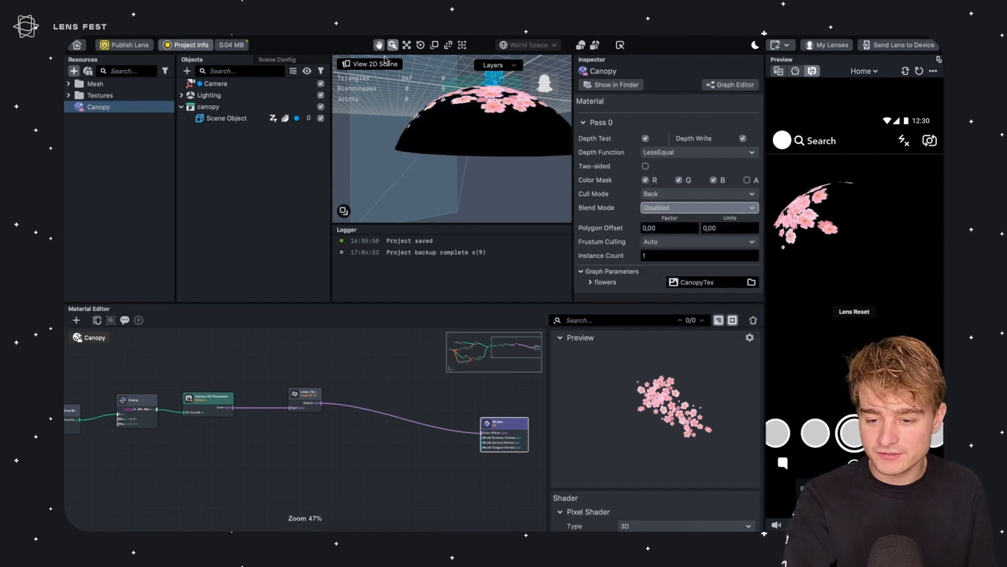
# Add a Discard node after the Loop output and route it into the Shader's Color input
pyautogui.moveTo(478, 136); pyautogui.dragTo(484, 163)
pyautogui.moveTo(322, 388); pyautogui.dragTo(361, 367, button='middle')
pyautogui.click(348, 339)
pyautogui.moveTo(335, 370); pyautogui.dragTo(375, 363)
pyautogui.write('disc')
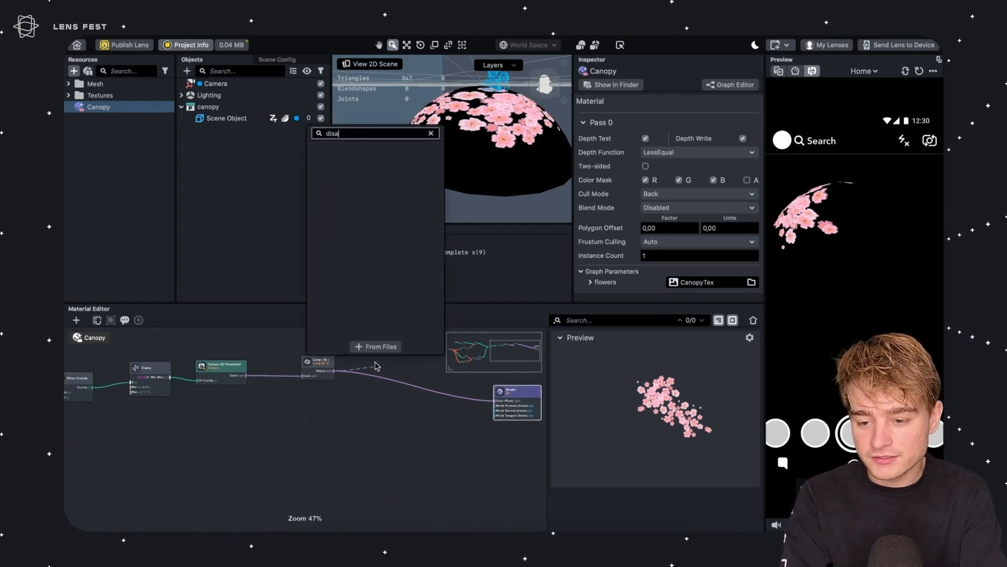
pyautogui.press('Return')
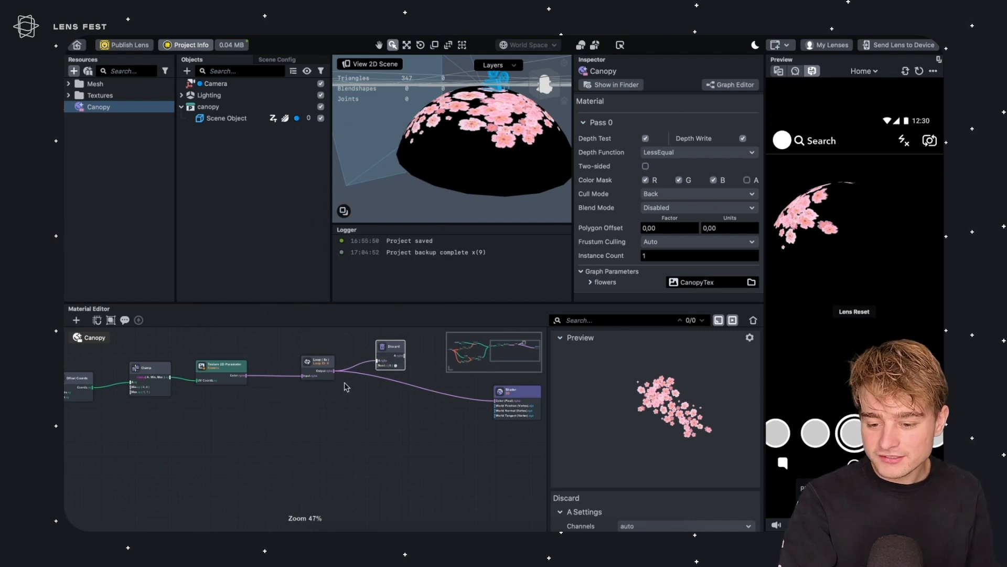
pyautogui.scroll(4, 376, 386)
pyautogui.click(319, 399)
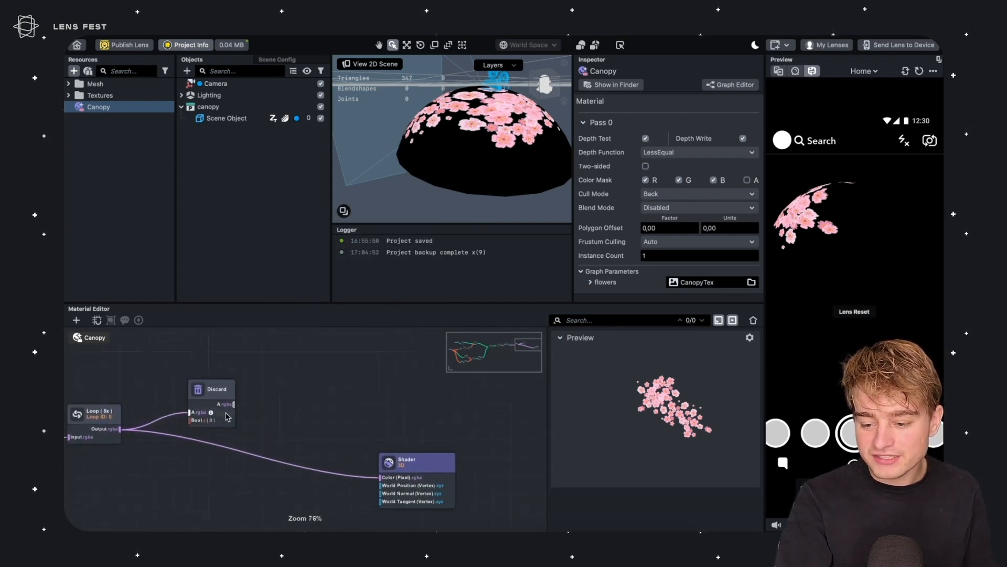
pyautogui.moveTo(233, 404); pyautogui.dragTo(389, 478)
# Set the Discard node's Bool to 1 and orbit the scene view to check the canopy
pyautogui.scroll(-3, 630, 509)
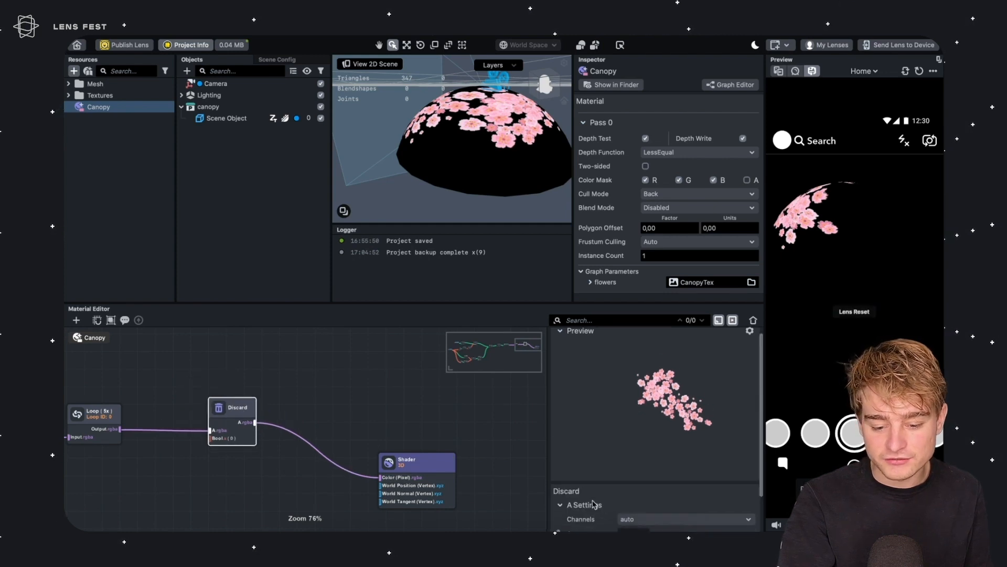
pyautogui.click(644, 522)
pyautogui.write('1')
pyautogui.press('Return')
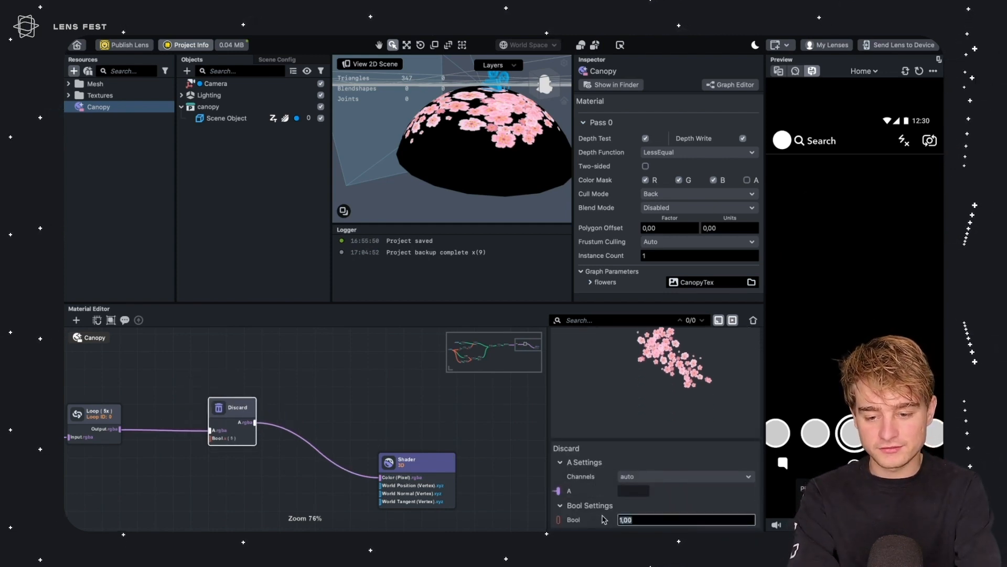
pyautogui.moveTo(492, 131); pyautogui.dragTo(505, 136, button='right')
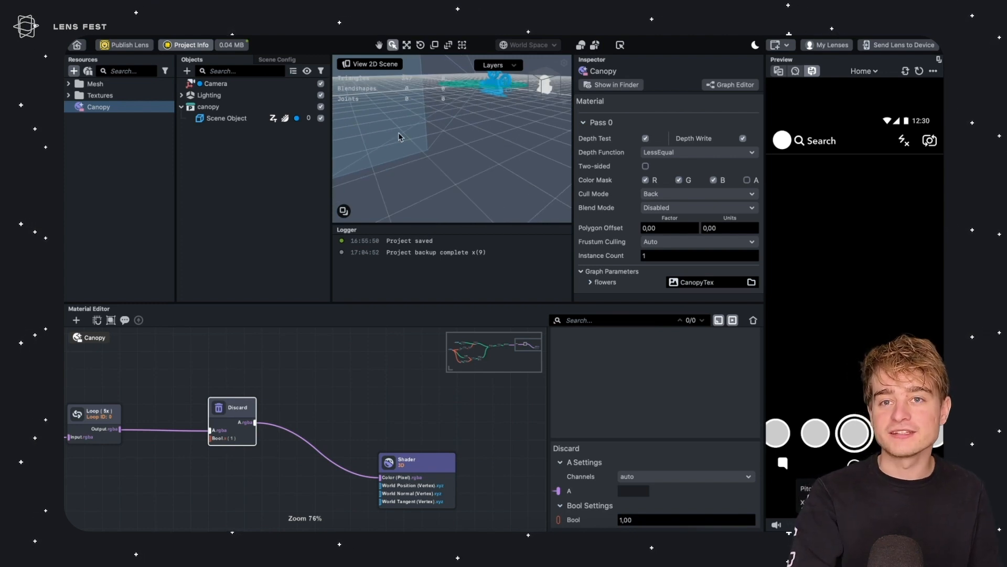
pyautogui.moveTo(431, 137)
pyautogui.mouseDown(button='right')
pyautogui.moveTo(461, 151)
pyautogui.moveTo(445, 150)
pyautogui.mouseUp(button='right')
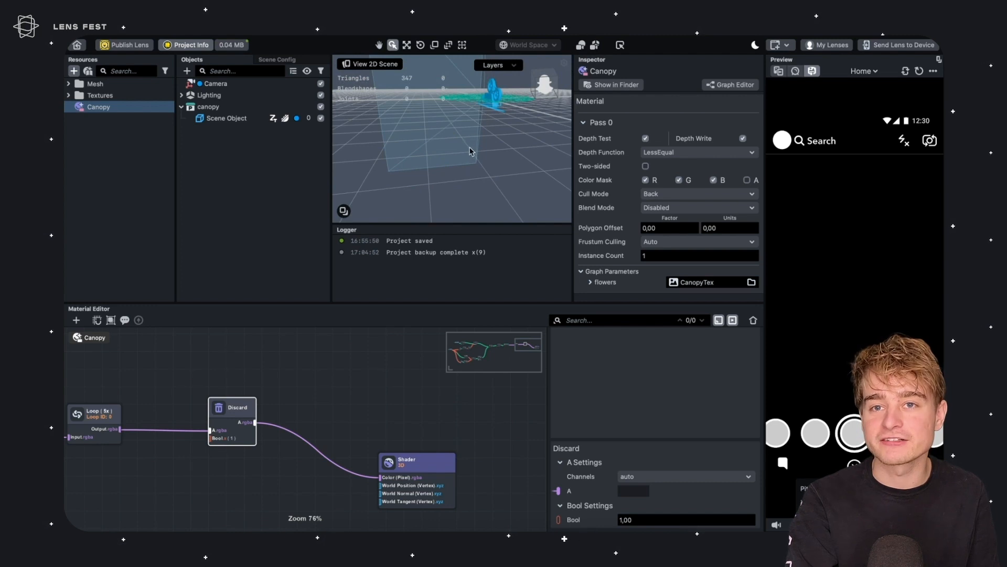
# Add a Swizzle node fed by the Loop output
pyautogui.moveTo(235, 406); pyautogui.dragTo(272, 407)
pyautogui.moveTo(296, 383); pyautogui.dragTo(393, 336, button='middle')
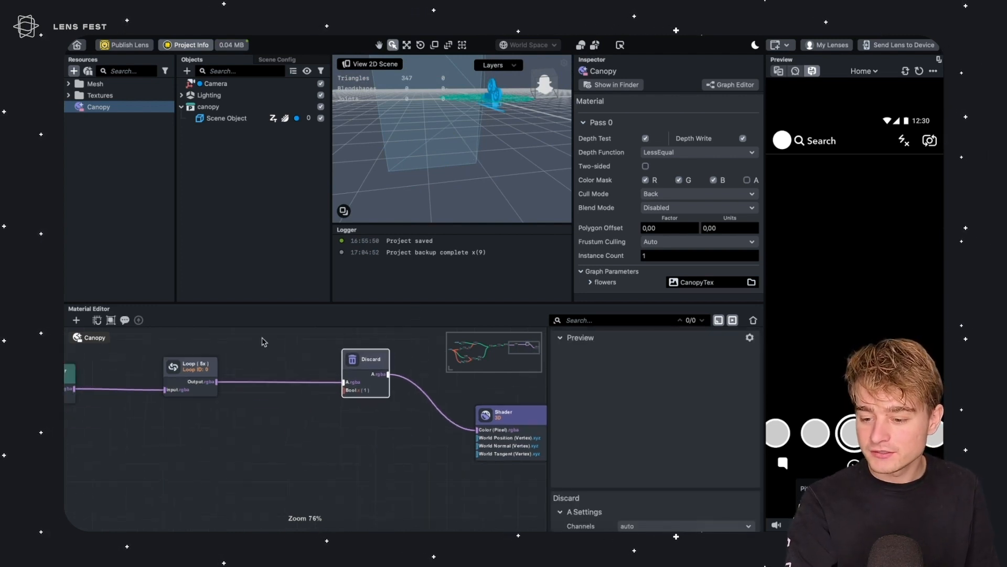
pyautogui.click(244, 346)
pyautogui.moveTo(198, 367); pyautogui.dragTo(215, 457)
pyautogui.write('swiz')
pyautogui.press('Return')
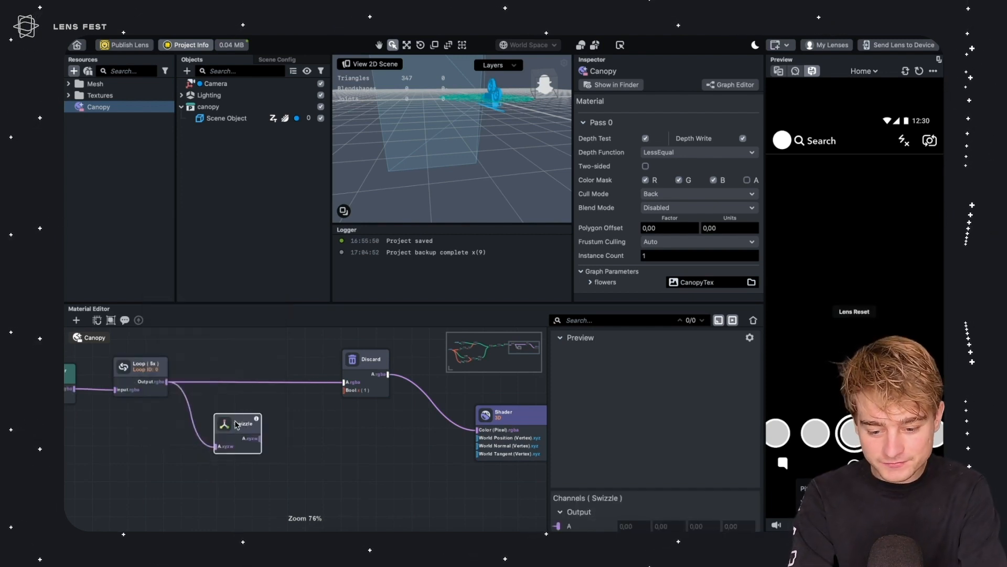
# Set the Swizzle node's channel string to a to extract the alpha channel
pyautogui.scroll(-1, 619, 446)
pyautogui.click(622, 519)
pyautogui.write('a')
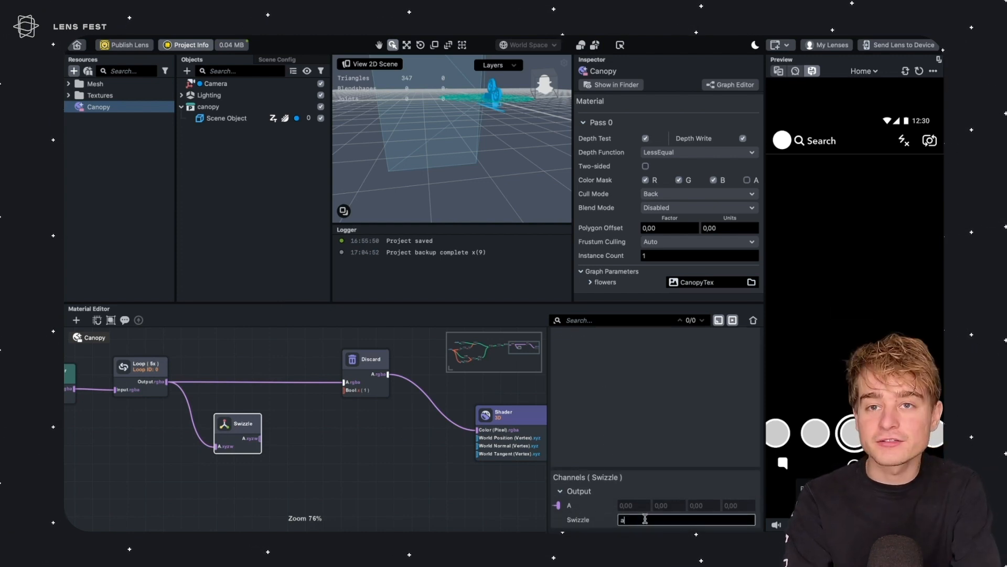
pyautogui.press('Return')
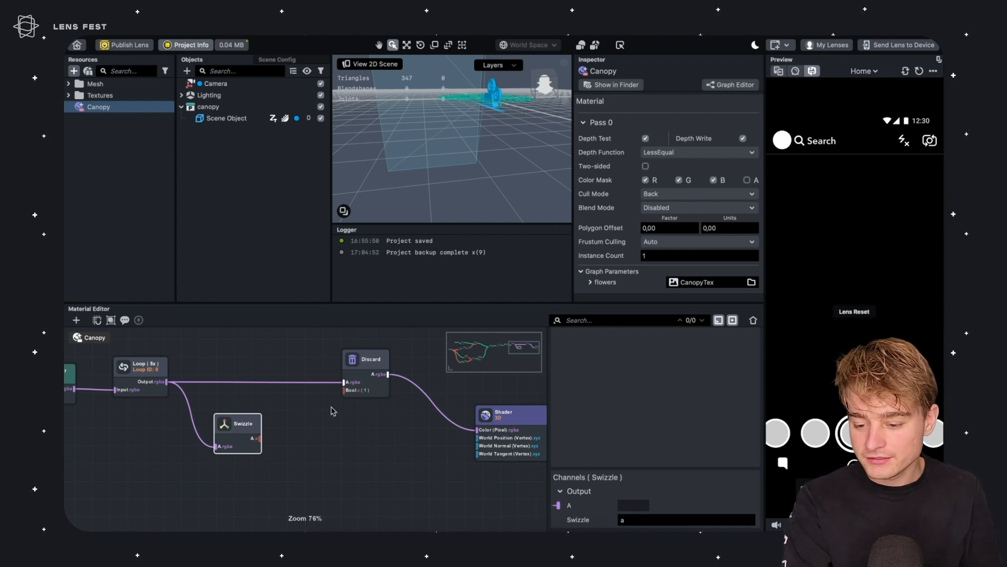
# Add an Is Less node fed by the Swizzle node's output
pyautogui.moveTo(256, 428); pyautogui.dragTo(280, 446)
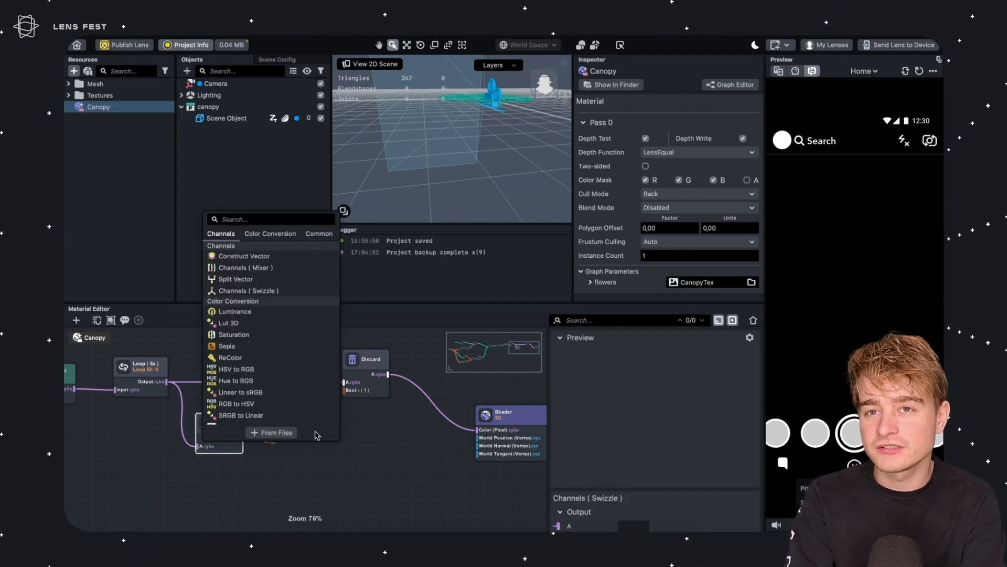
pyautogui.write('less')
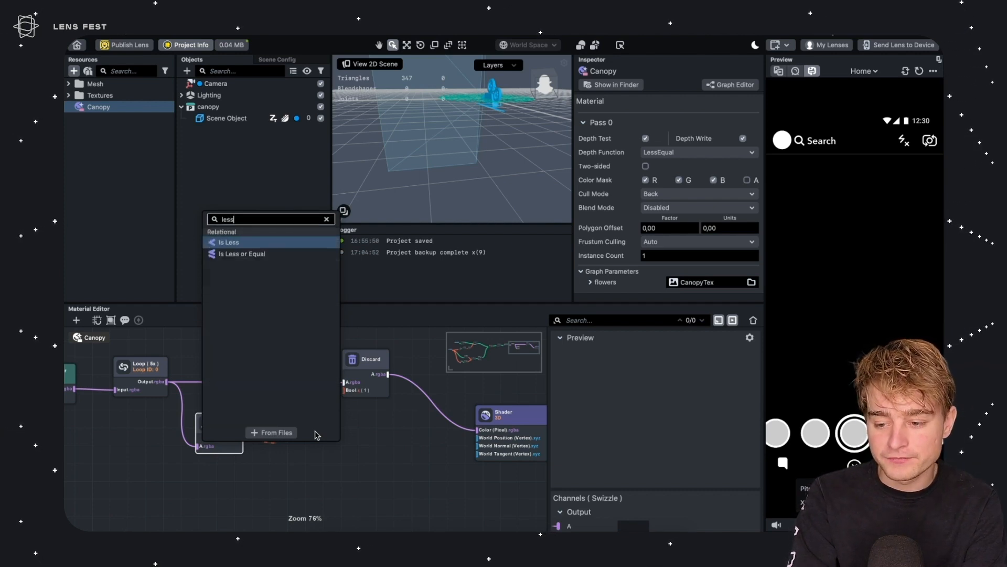
pyautogui.press('Return')
pyautogui.moveTo(302, 419); pyautogui.dragTo(293, 419)
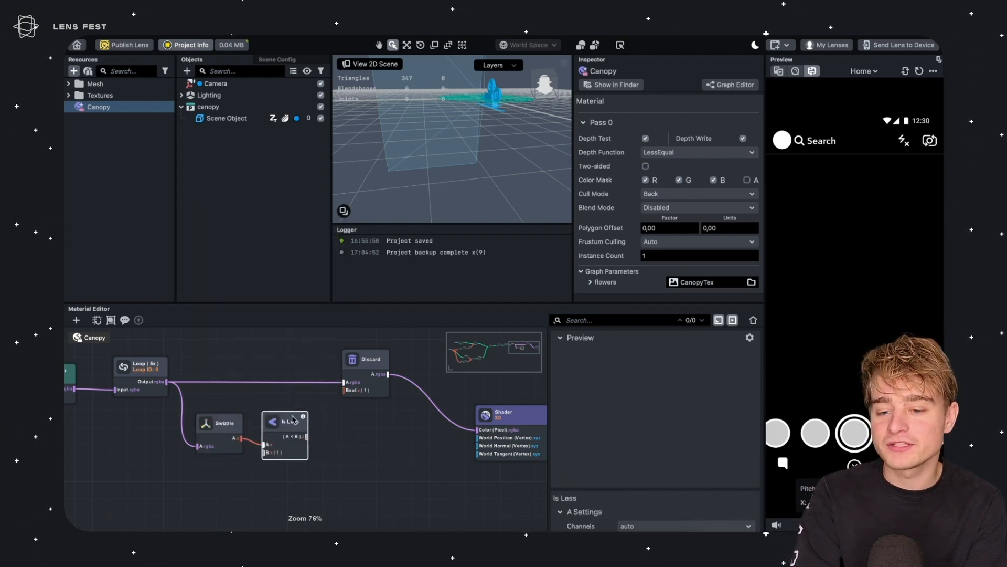
# Connect the Is Less output to the Discard node's Bool input
pyautogui.scroll(-3, 636, 481)
pyautogui.click(612, 520)
pyautogui.click(351, 427)
pyautogui.click(288, 418)
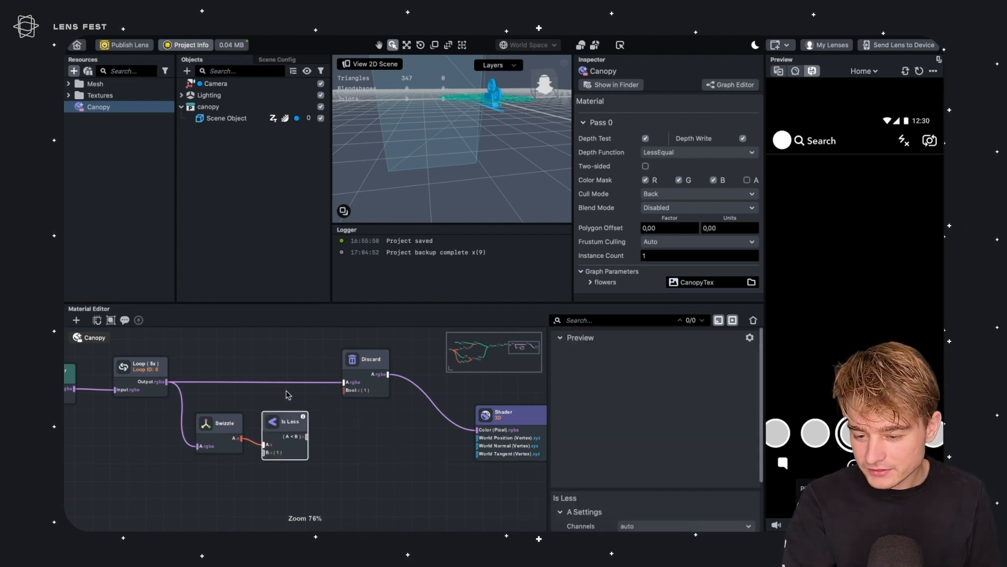
pyautogui.moveTo(305, 437); pyautogui.dragTo(351, 391)
pyautogui.moveTo(476, 174); pyautogui.dragTo(418, 179, button='right')
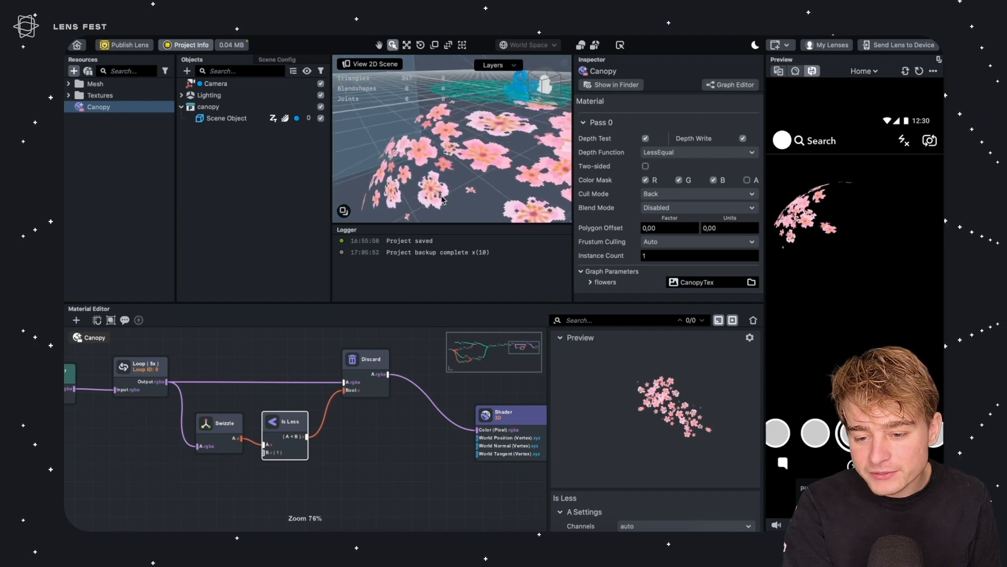
# Set the Is Less node's B value to 0.70
pyautogui.click(286, 426)
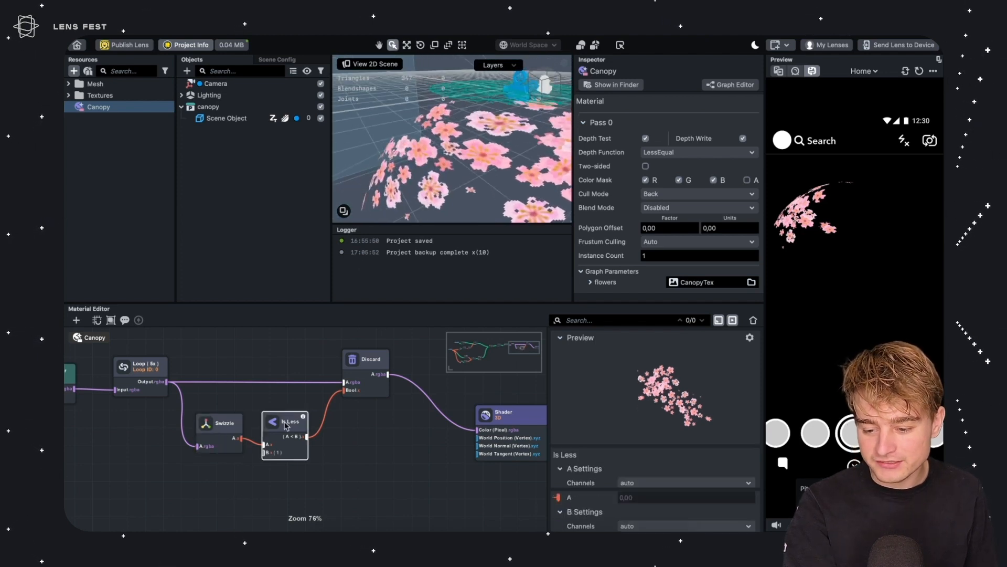
pyautogui.scroll(-1, 656, 472)
pyautogui.click(624, 520)
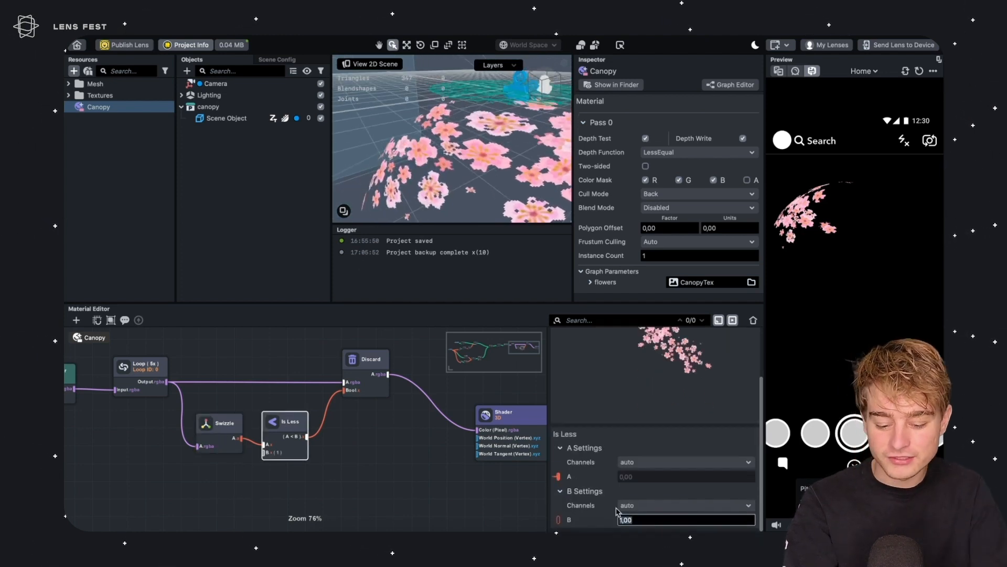
pyautogui.write('0,7')
pyautogui.press('Return')
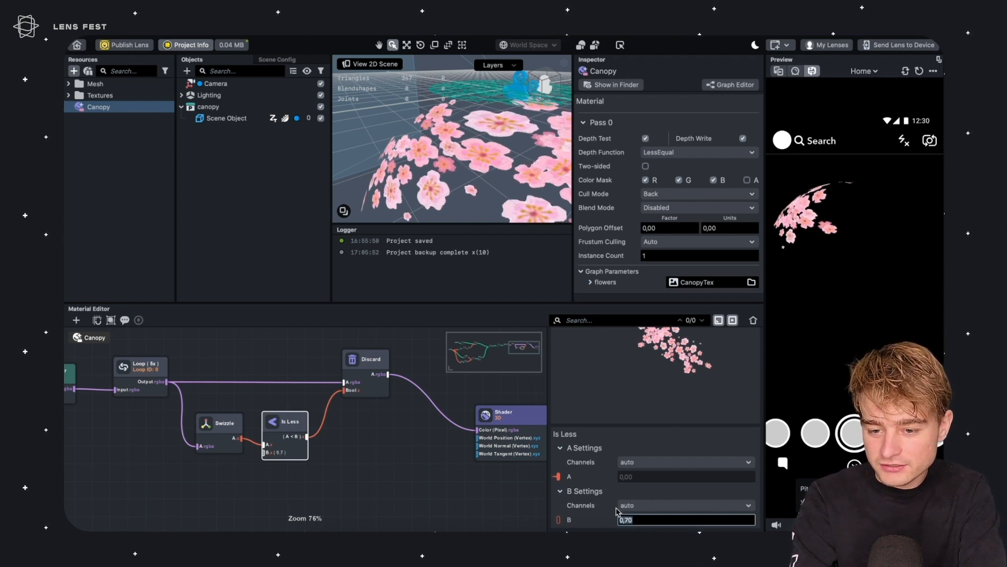
# Orbit and zoom the scene view to inspect the canopy's cut-out flowers
pyautogui.scroll(-5, 485, 145)
pyautogui.moveTo(494, 148)
pyautogui.keyDown('alt'); pyautogui.mouseDown()
pyautogui.moveTo(489, 123)
pyautogui.moveTo(486, 156)
pyautogui.moveTo(490, 146)
pyautogui.mouseUp(); pyautogui.keyUp('alt')
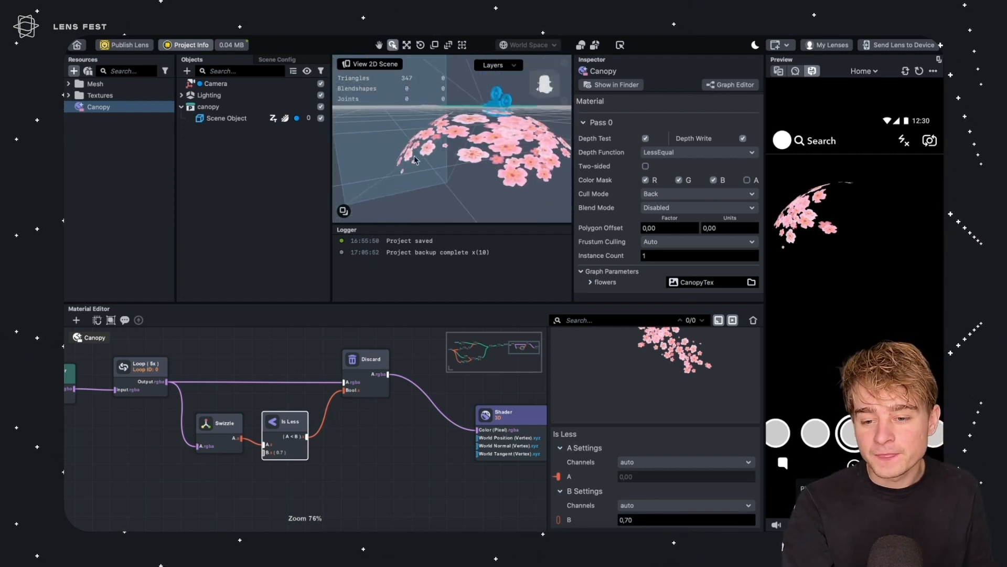
pyautogui.scroll(5, 426, 139)
pyautogui.keyDown('alt'); pyautogui.moveTo(432, 144); pyautogui.dragTo(483, 158); pyautogui.keyUp('alt')
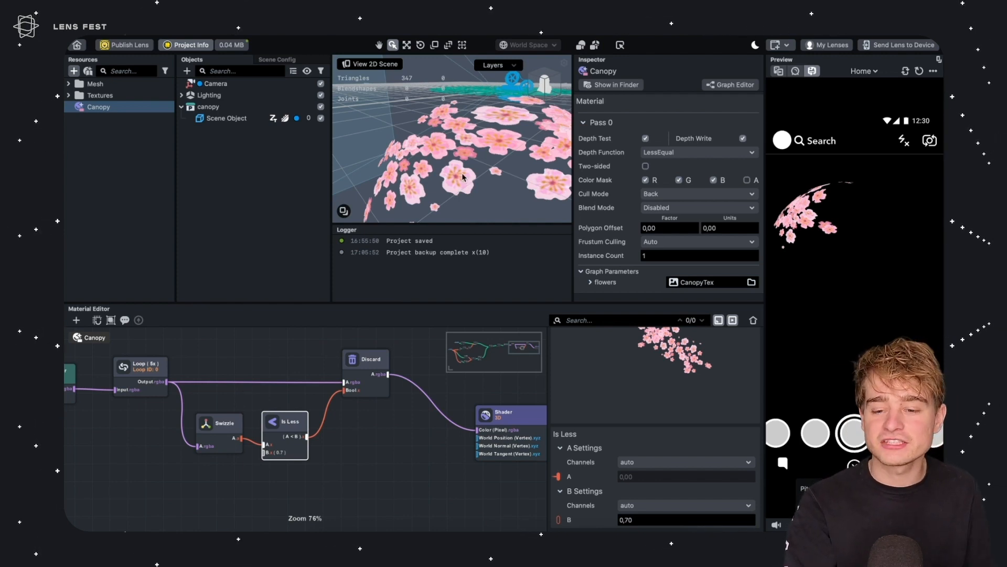
pyautogui.moveTo(388, 105); pyautogui.dragTo(439, 153, button='middle')
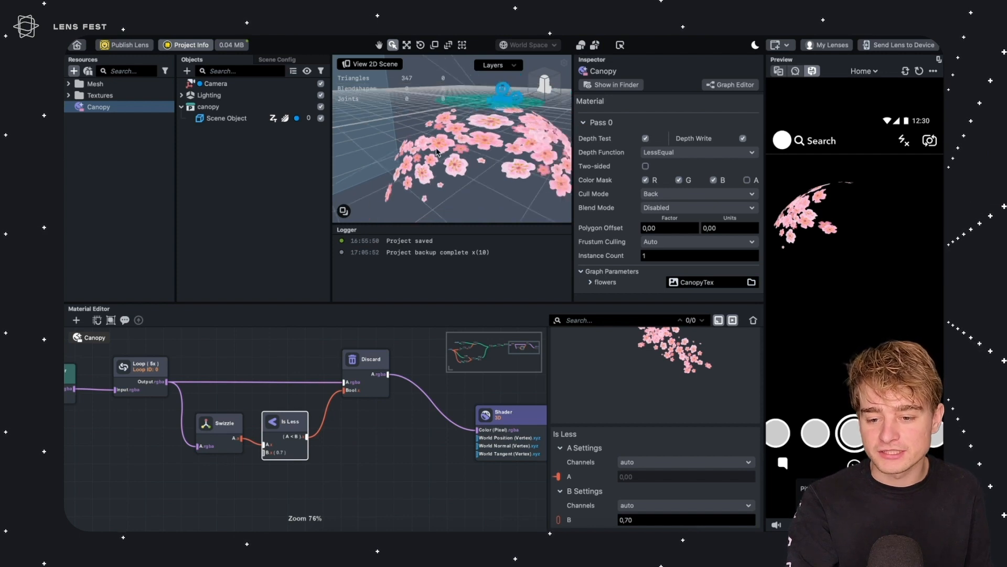
pyautogui.scroll(-3, 453, 164)
pyautogui.moveTo(403, 187); pyautogui.dragTo(388, 92, button='middle')
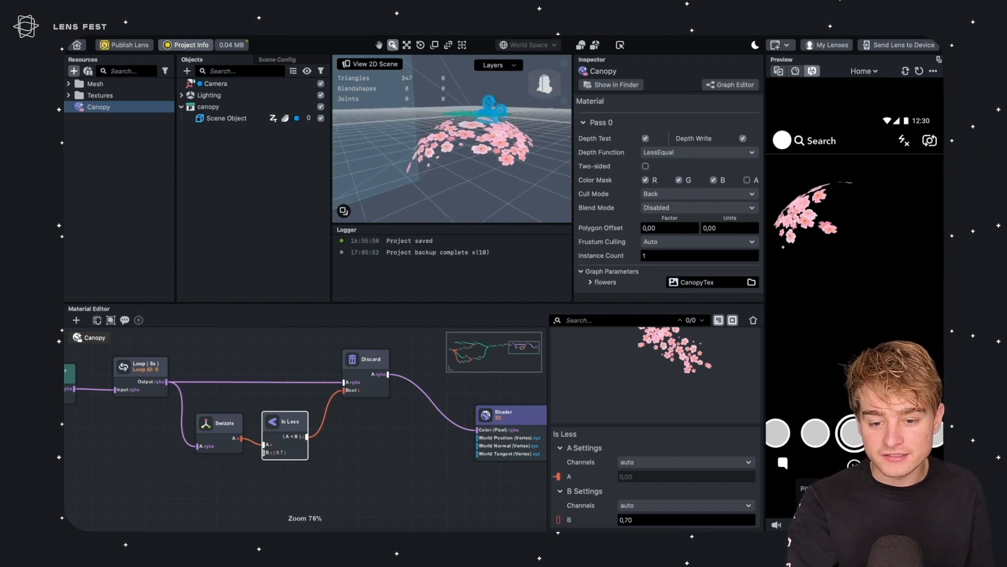
pyautogui.moveTo(447, 109); pyautogui.dragTo(461, 113, button='middle')
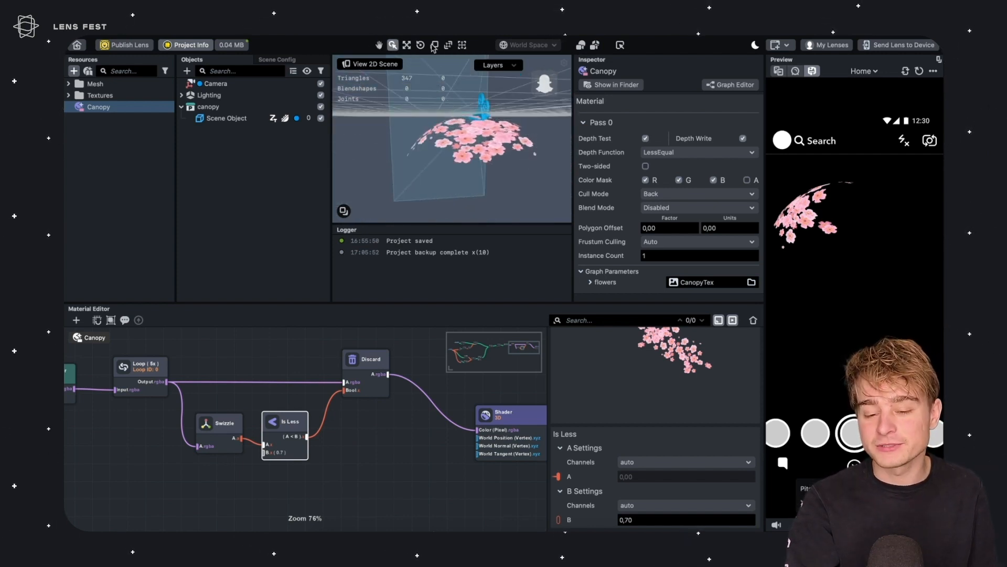
# Rearrange the graph, moving the Shader node further to the right
pyautogui.moveTo(242, 427); pyautogui.dragTo(228, 445, button='middle')
pyautogui.moveTo(222, 441); pyautogui.dragTo(286, 437)
pyautogui.moveTo(448, 469); pyautogui.dragTo(299, 460, button='middle')
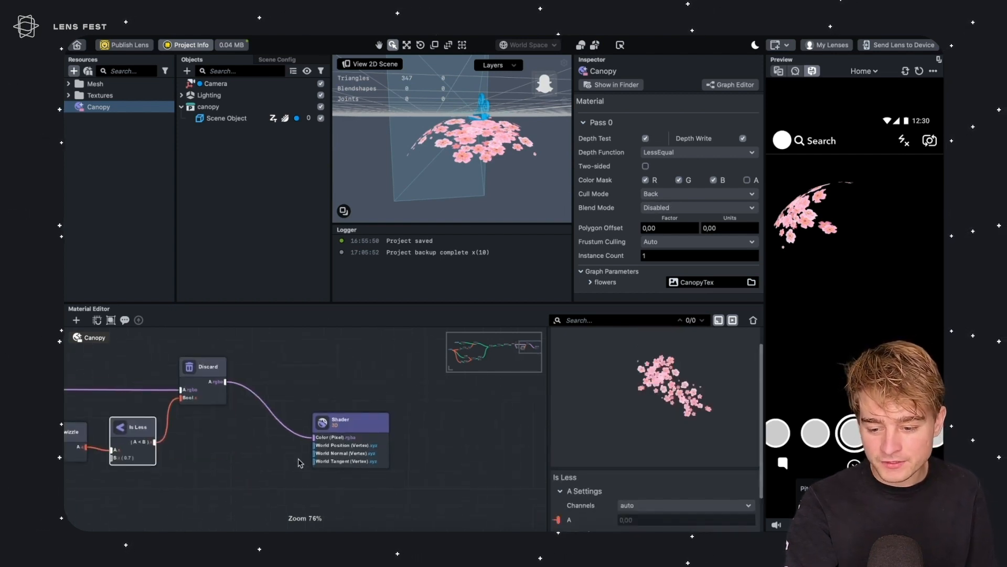
pyautogui.moveTo(347, 422); pyautogui.dragTo(493, 443)
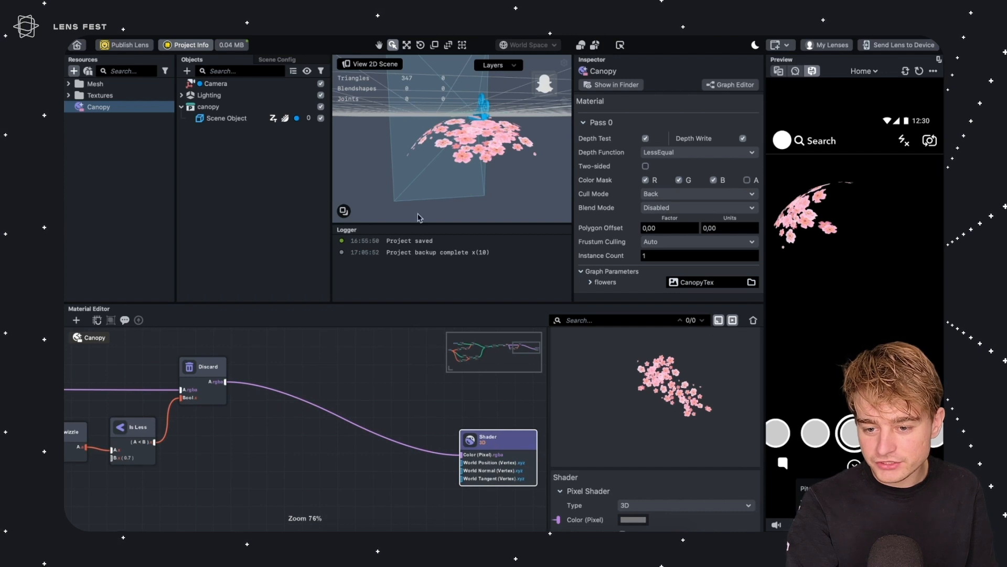
# Select the Canopy material and set its Instance Count to 50
pyautogui.keyDown('alt'); pyautogui.moveTo(419, 217); pyautogui.dragTo(513, 141); pyautogui.keyUp('alt')
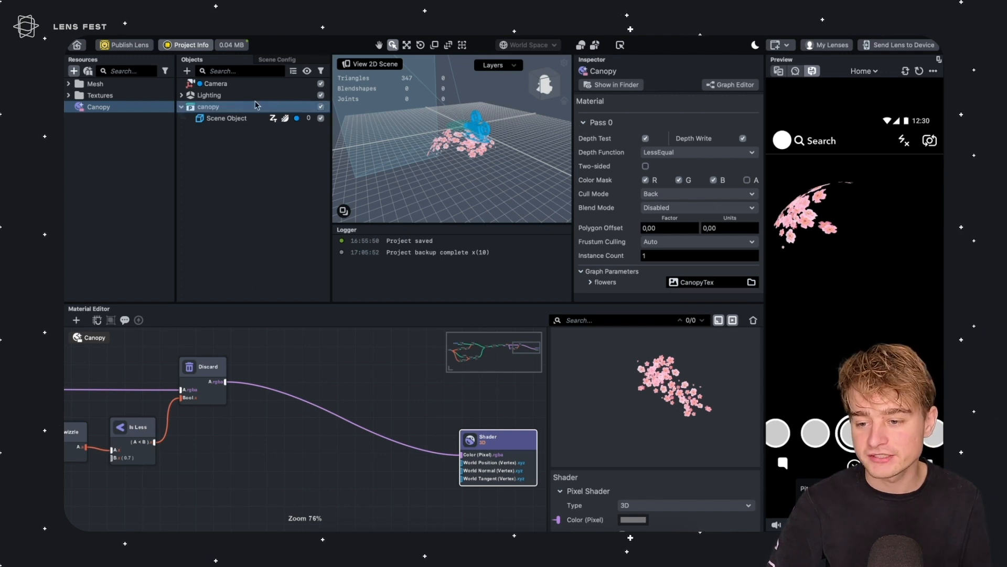
pyautogui.click(224, 111)
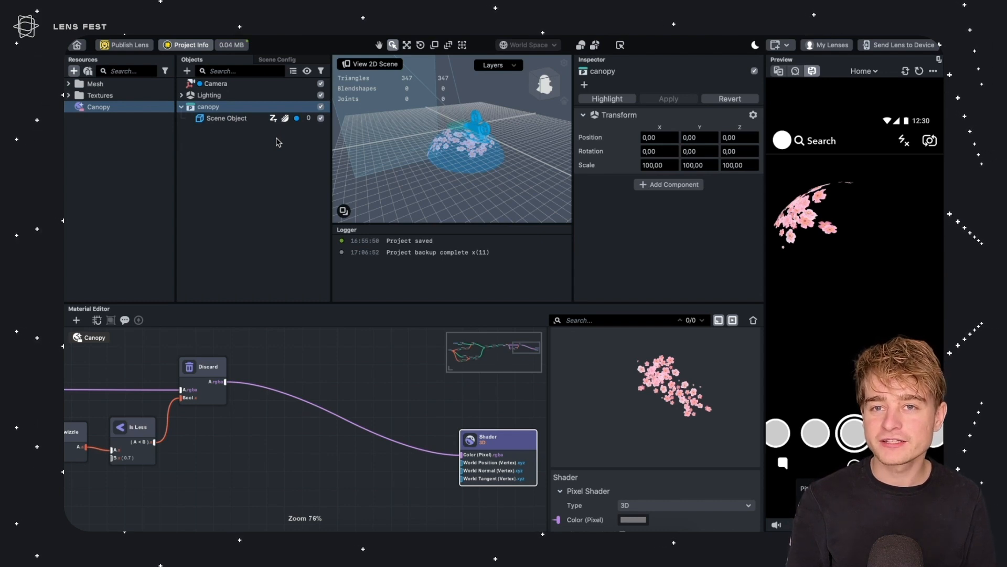
pyautogui.click(107, 108)
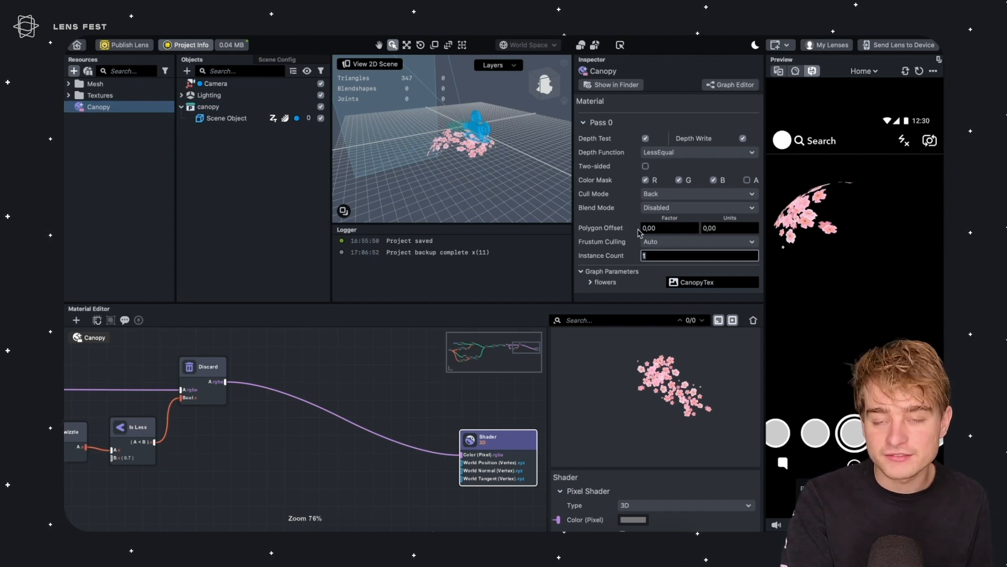
pyautogui.keyDown('alt'); pyautogui.moveTo(486, 158); pyautogui.dragTo(483, 158); pyautogui.keyUp('alt')
pyautogui.moveTo(649, 257); pyautogui.dragTo(618, 262)
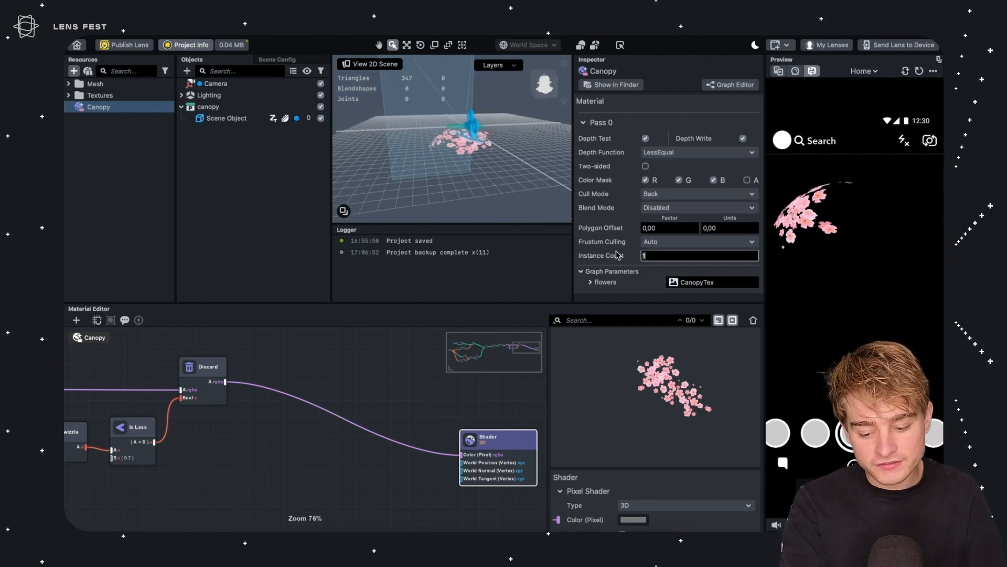
pyautogui.write('50')
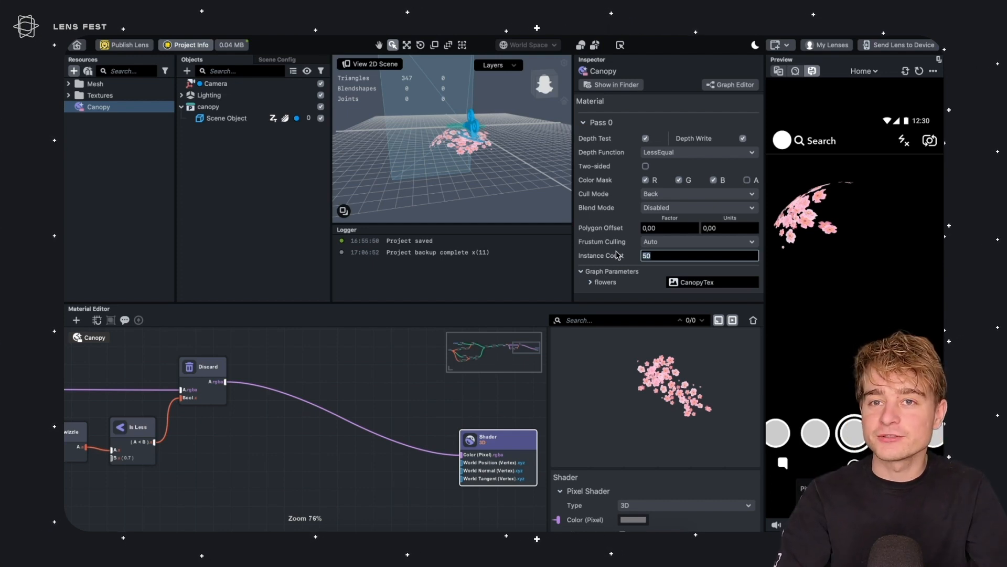
pyautogui.keyDown('alt'); pyautogui.moveTo(452, 111); pyautogui.dragTo(437, 126); pyautogui.keyUp('alt')
pyautogui.scroll(2, 446, 125)
pyautogui.scroll(3, 441, 126)
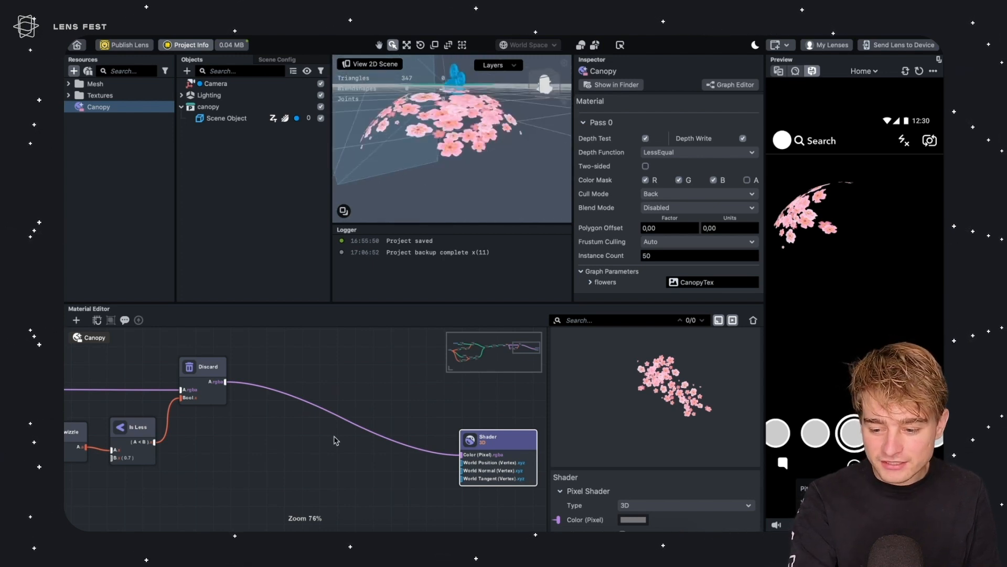
# Add an Instance ID node to the graph and place it below the other nodes
pyautogui.moveTo(334, 437); pyautogui.dragTo(360, 347, button='middle')
pyautogui.click(278, 444)
pyautogui.press('Tab')
pyautogui.write('iter')
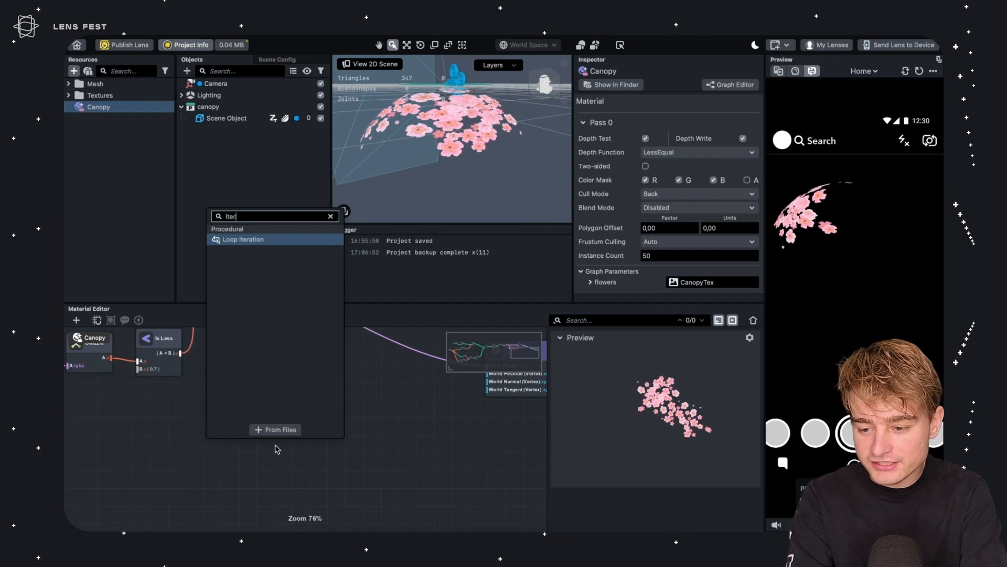
pyautogui.press('BackSpace')
pyautogui.press('BackSpace')
pyautogui.press('BackSpace')
pyautogui.press('BackSpace')
pyautogui.write('ins')
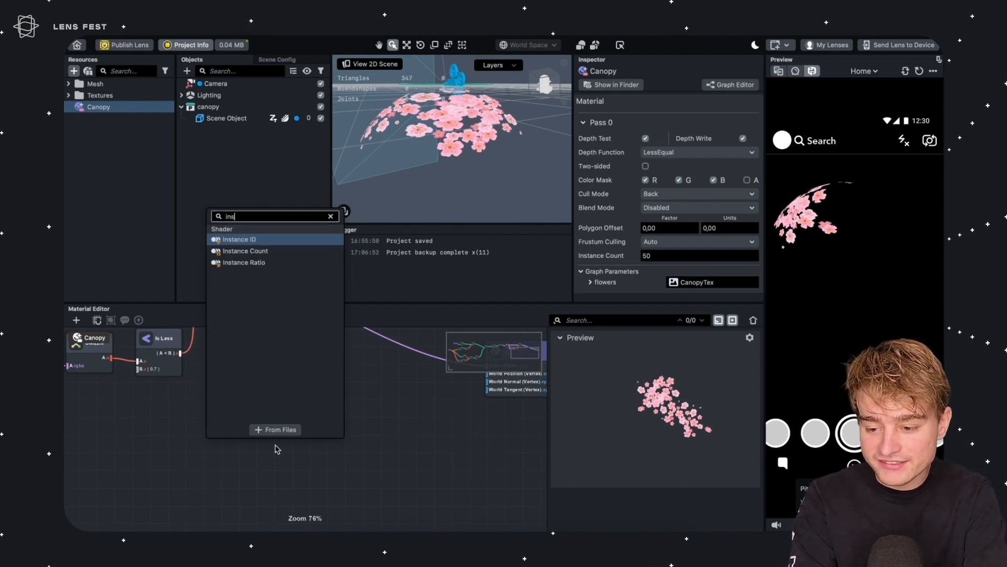
pyautogui.write('ta')
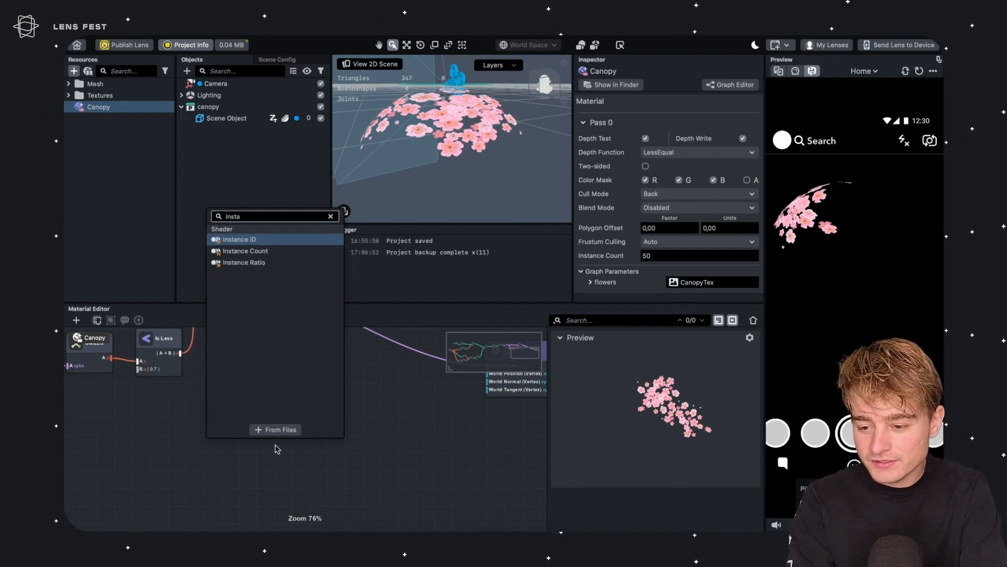
pyautogui.press('Return')
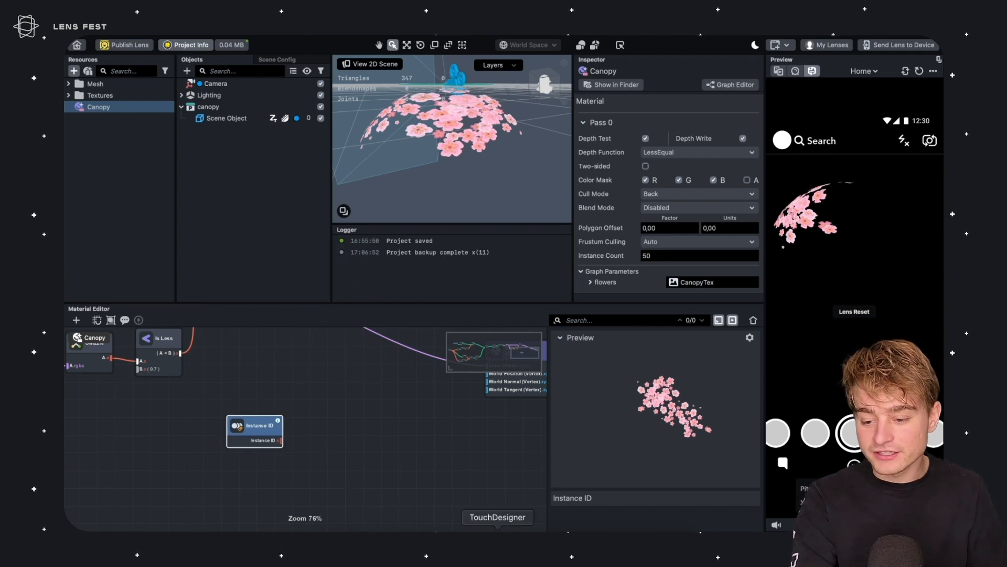
pyautogui.scroll(2, 264, 415)
pyautogui.moveTo(251, 447); pyautogui.dragTo(134, 485)
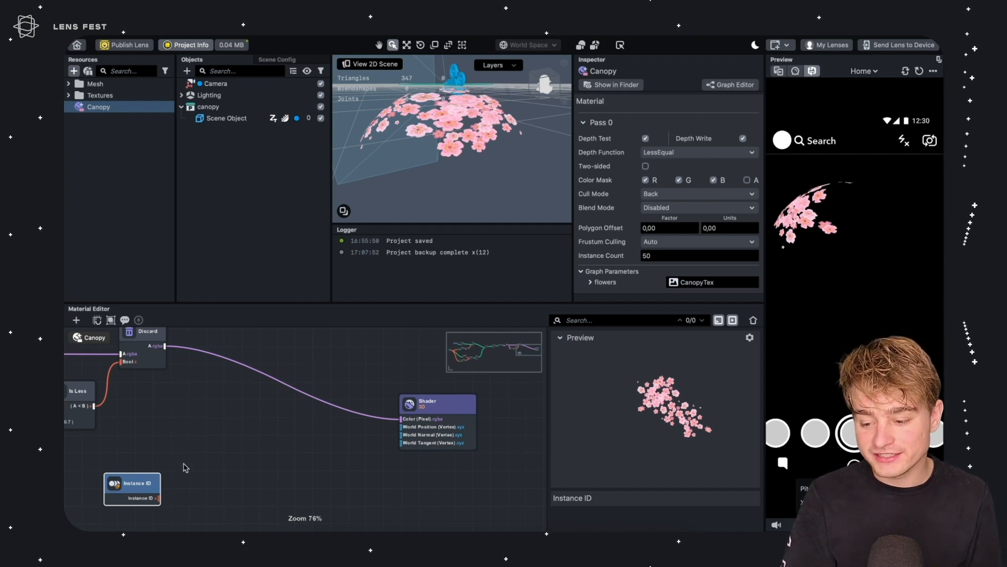
pyautogui.moveTo(142, 476); pyautogui.dragTo(157, 464)
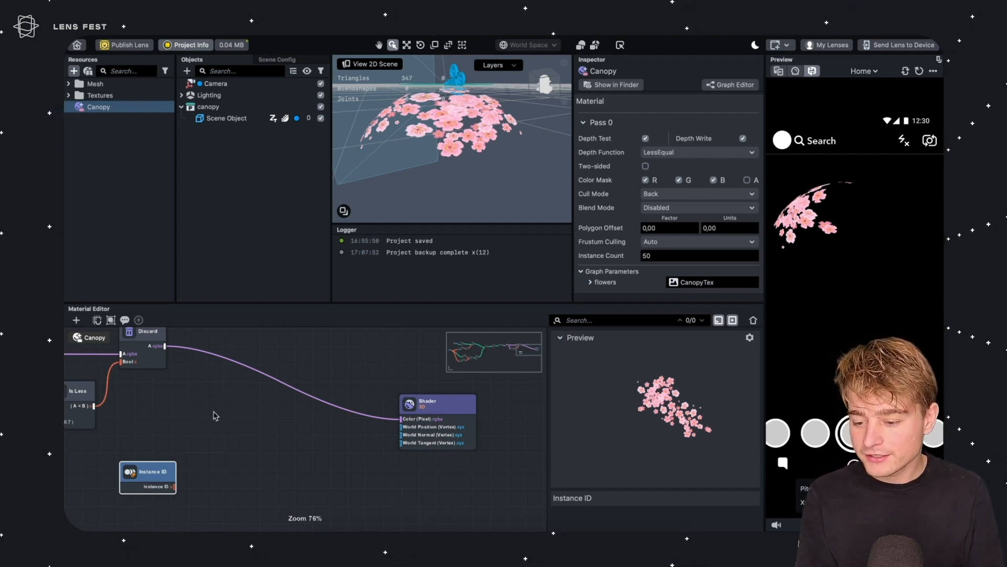
# Add a Surface Position node and connect it to the Shader's World Position (Vertex) input
pyautogui.moveTo(212, 470); pyautogui.dragTo(308, 399, button='middle')
pyautogui.click(336, 387)
pyautogui.moveTo(251, 402); pyautogui.dragTo(195, 456)
pyautogui.click(276, 412)
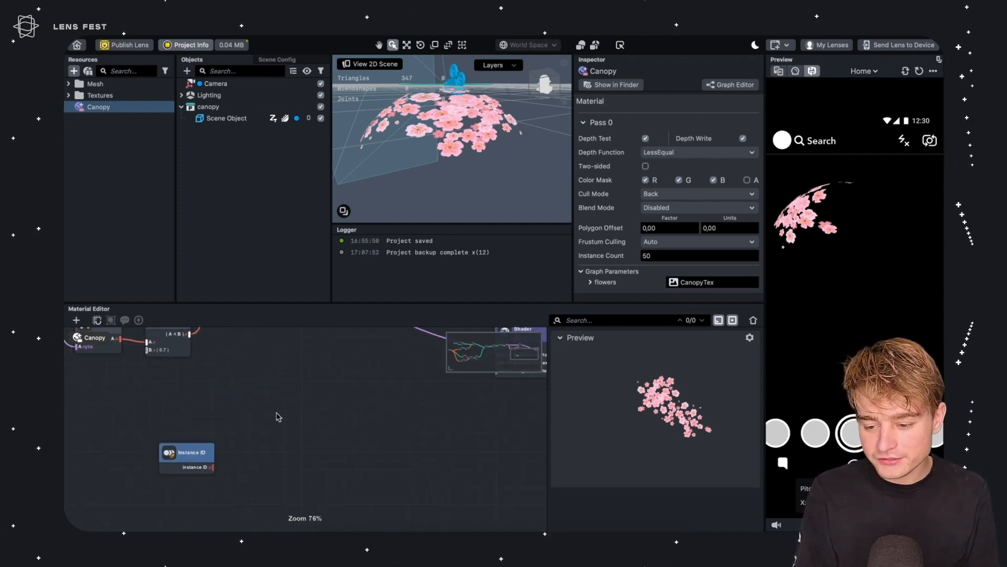
pyautogui.rightClick(278, 417)
pyautogui.write('positio')
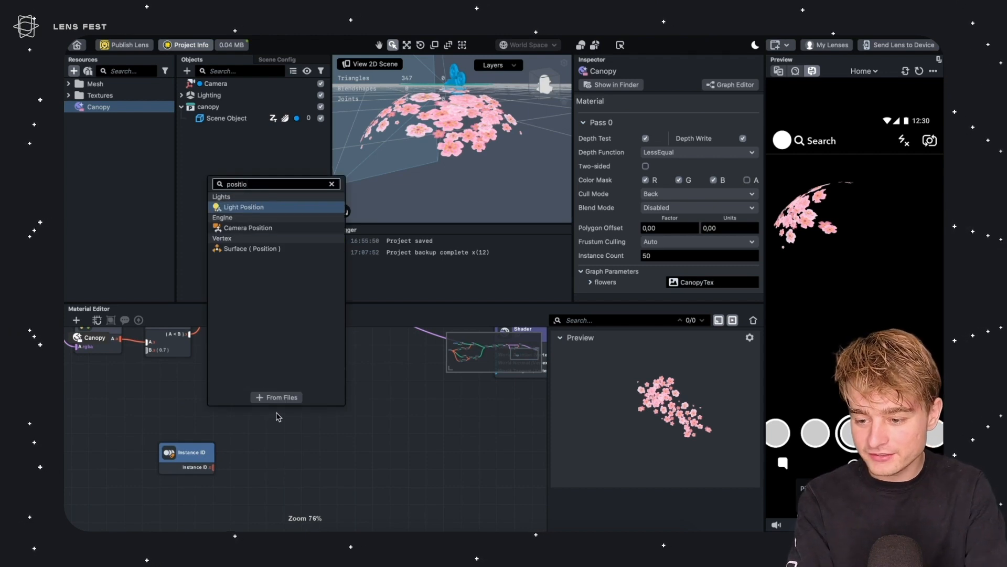
pyautogui.press('Down')
pyautogui.press('Down')
pyautogui.press('Return')
pyautogui.moveTo(330, 378); pyautogui.dragTo(269, 420, button='middle')
pyautogui.moveTo(230, 467); pyautogui.dragTo(431, 394)
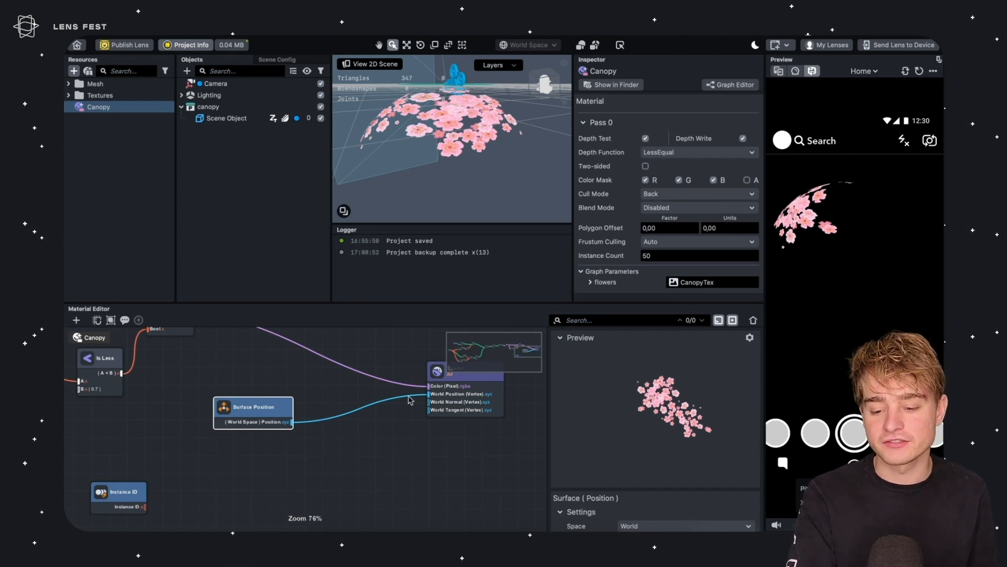
# Insert an Add node between the Surface Position output and the Shader's World Position input
pyautogui.hscroll(-3, 374, 388)
pyautogui.moveTo(305, 403); pyautogui.dragTo(172, 456)
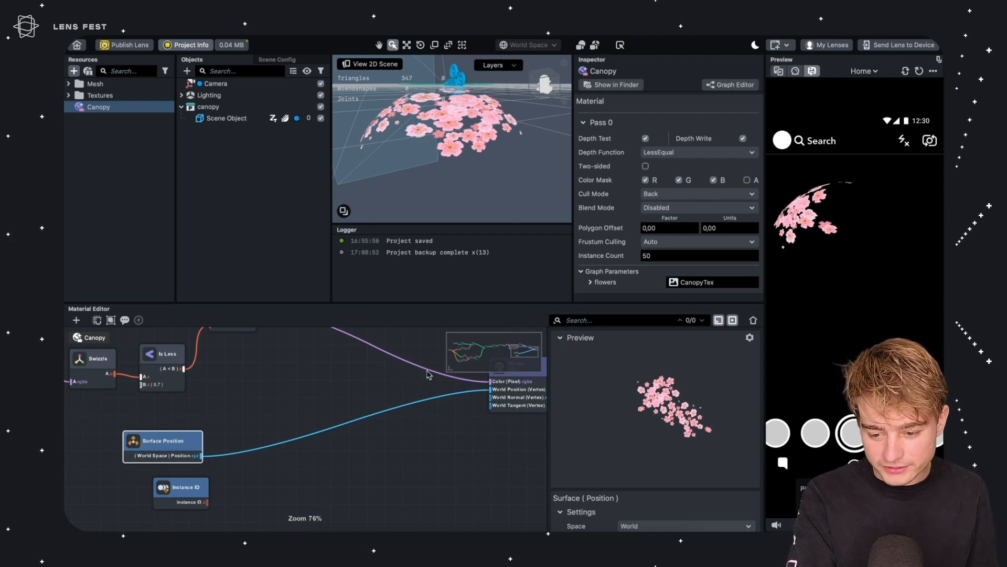
pyautogui.moveTo(227, 414); pyautogui.dragTo(266, 378, button='middle')
pyautogui.click(268, 378)
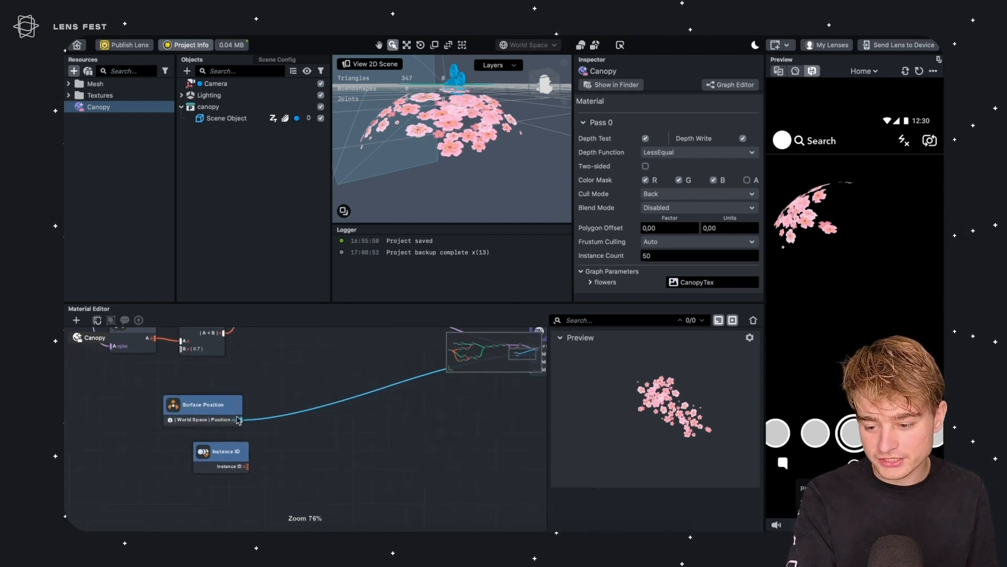
pyautogui.moveTo(241, 419); pyautogui.dragTo(298, 399)
pyautogui.write('ad')
pyautogui.press('Return')
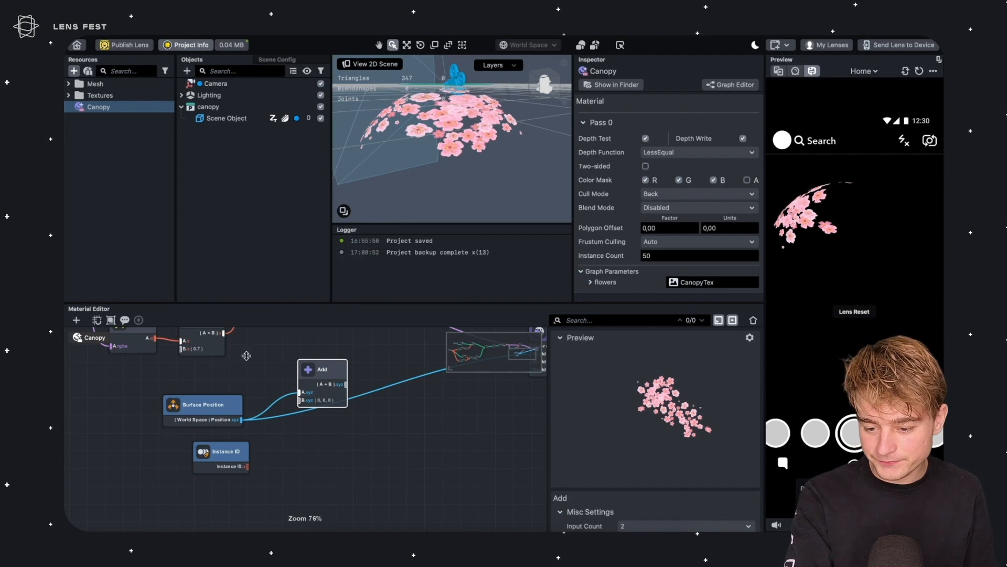
# Rearrange the graph so the Add node sits between the Surface Position node and the Shader
pyautogui.moveTo(284, 351); pyautogui.dragTo(161, 421, button='middle')
pyautogui.moveTo(222, 454); pyautogui.dragTo(178, 462)
pyautogui.moveTo(324, 431); pyautogui.dragTo(409, 424)
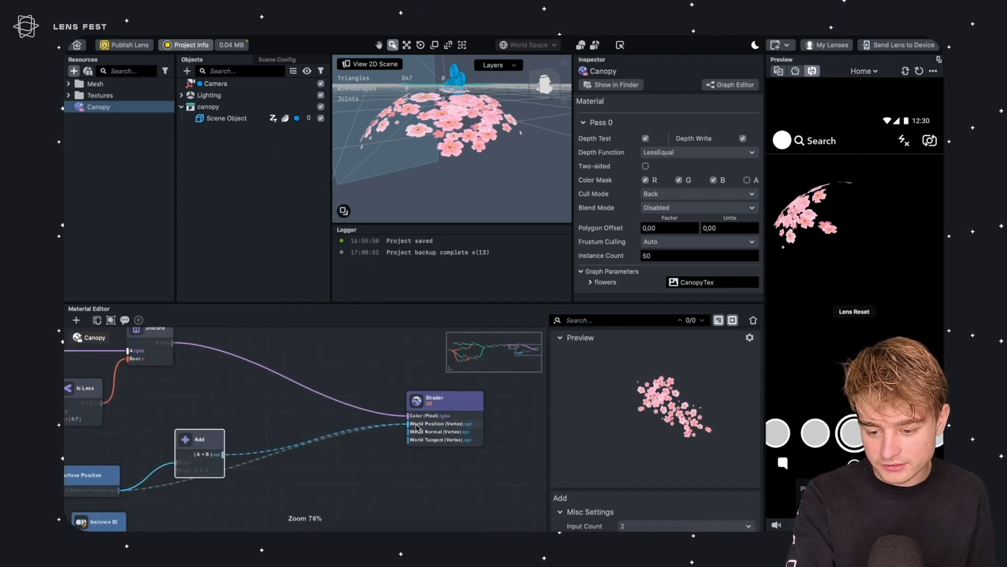
pyautogui.moveTo(199, 439); pyautogui.dragTo(234, 442)
pyautogui.scroll(-3, 651, 432)
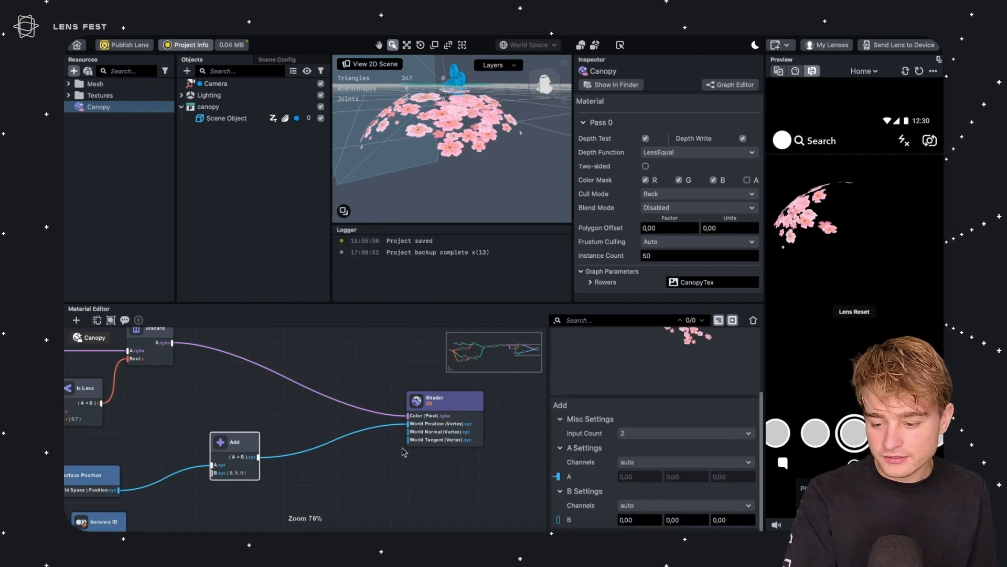
# Try several offset values on the Add node's B input, finishing with all components at 0
pyautogui.click(636, 518)
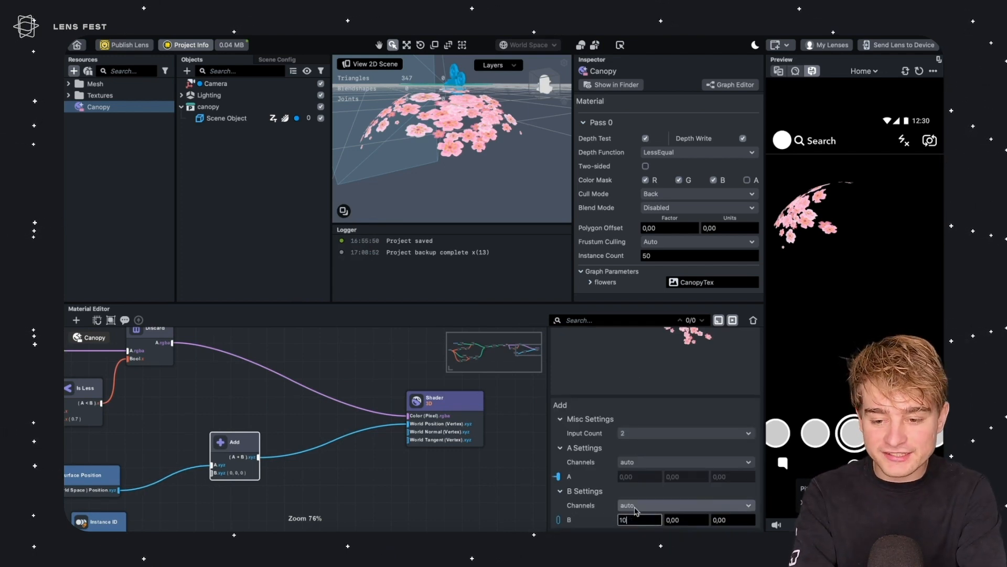
pyautogui.write('20')
pyautogui.press('Return')
pyautogui.write('30')
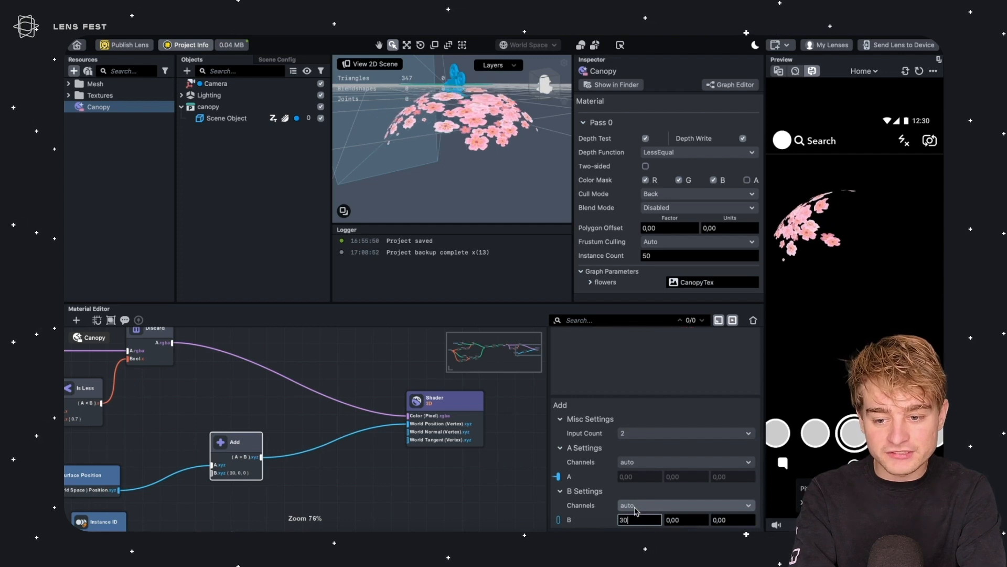
pyautogui.press('BackSpace')
pyautogui.press('BackSpace')
pyautogui.write('40')
pyautogui.press('Return')
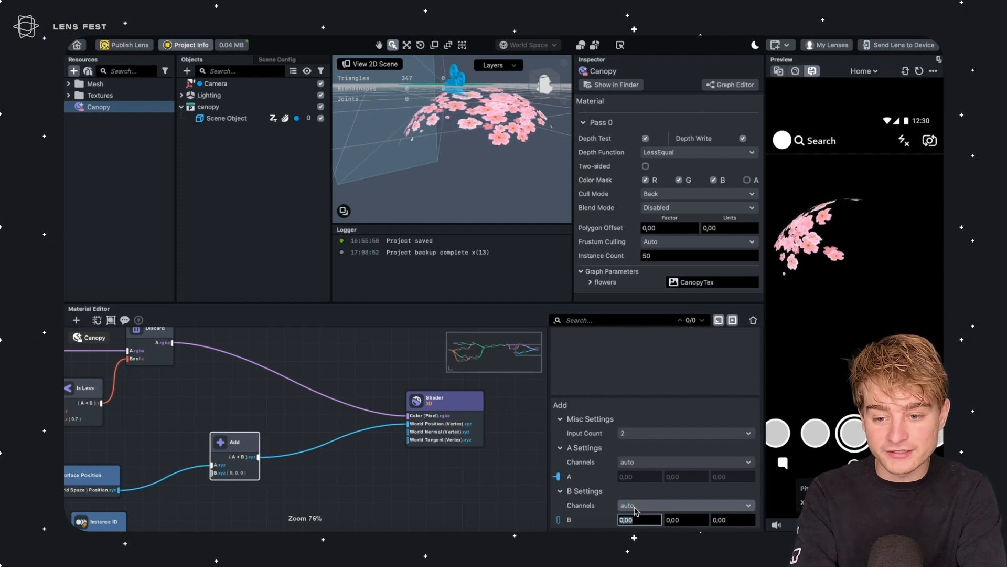
pyautogui.write('10')
pyautogui.press('Return')
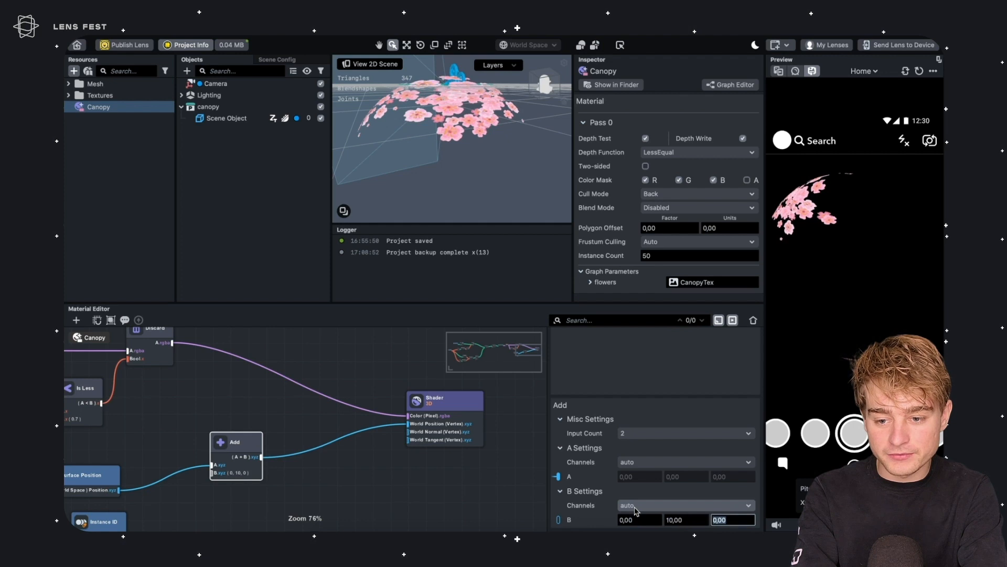
pyautogui.press('Return')
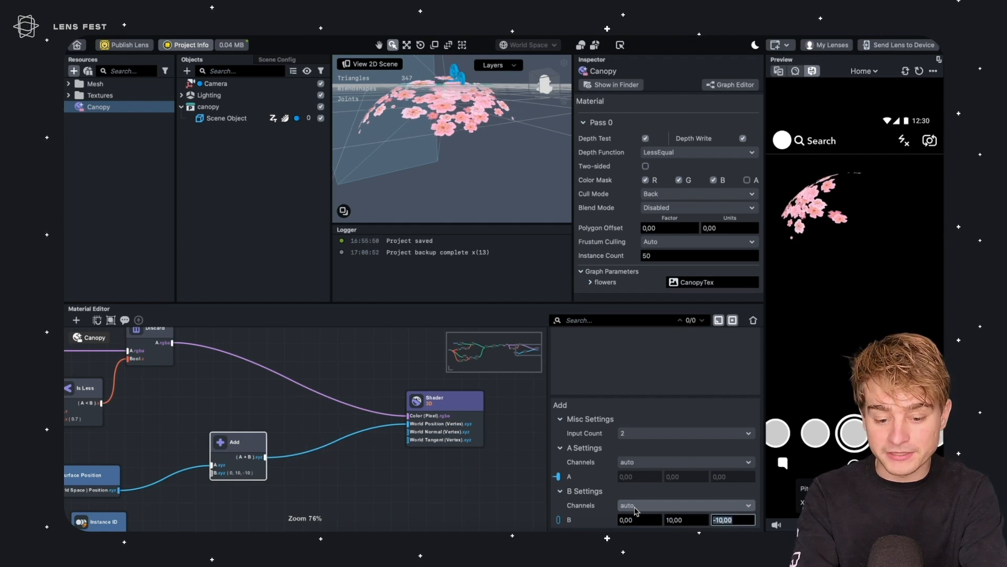
pyautogui.write('0')
pyautogui.hotkey('shift', 'Tab')
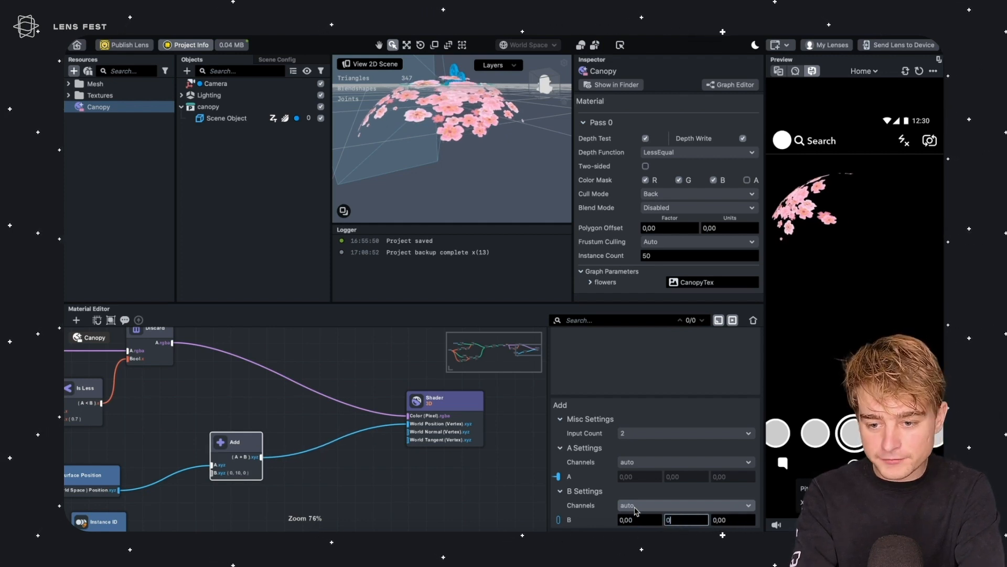
pyautogui.press('Return')
# Move the Instance ID node and connect its output to the seed of a new Random Noise node
pyautogui.moveTo(187, 410); pyautogui.dragTo(256, 324, button='middle')
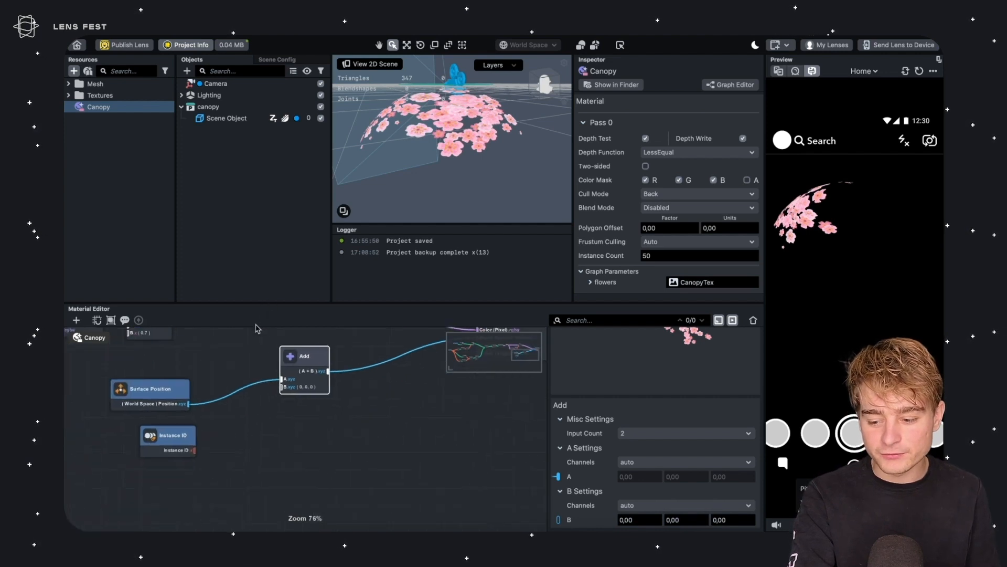
pyautogui.click(233, 340)
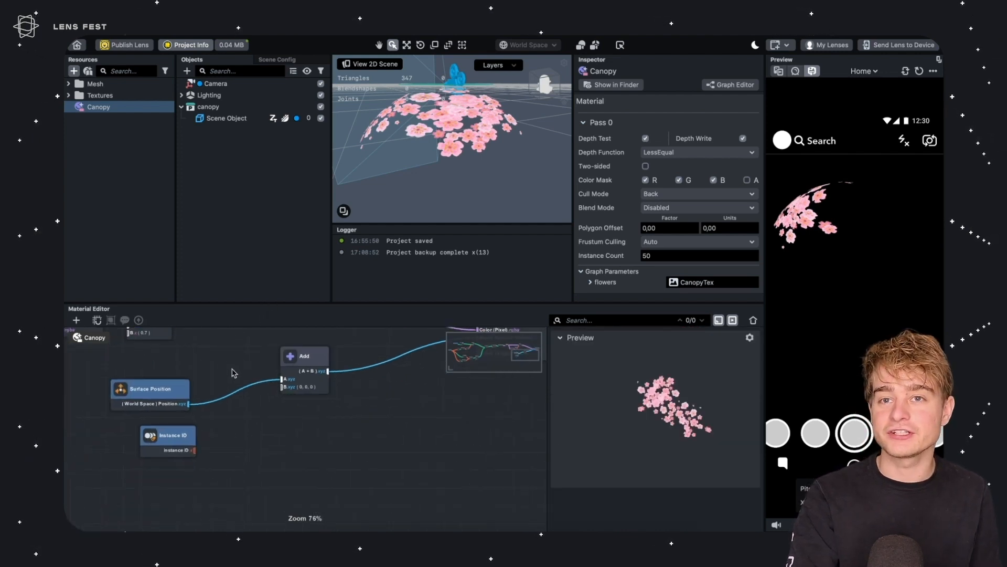
pyautogui.moveTo(235, 434); pyautogui.dragTo(345, 397, button='middle')
pyautogui.moveTo(300, 399); pyautogui.dragTo(154, 472)
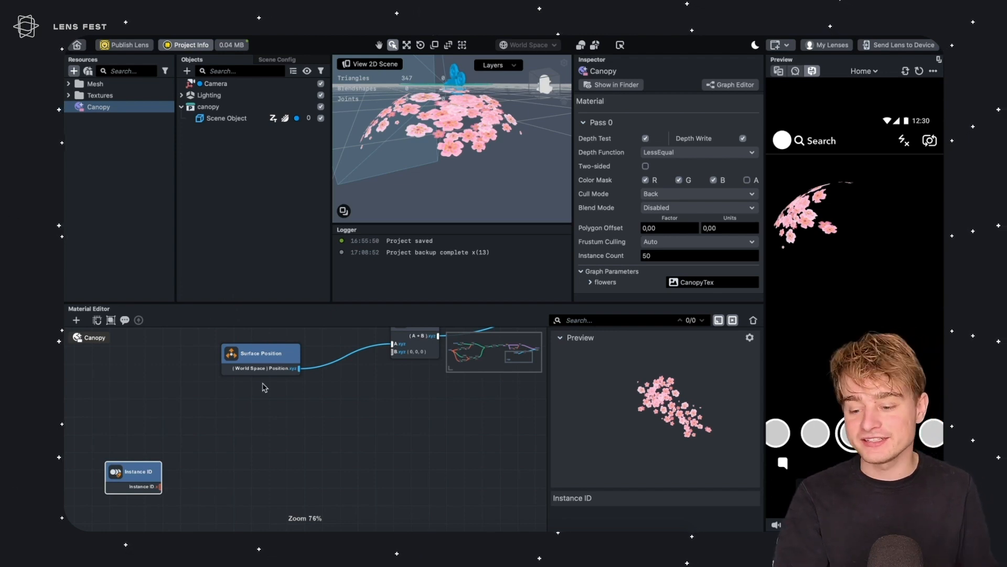
pyautogui.click(168, 465)
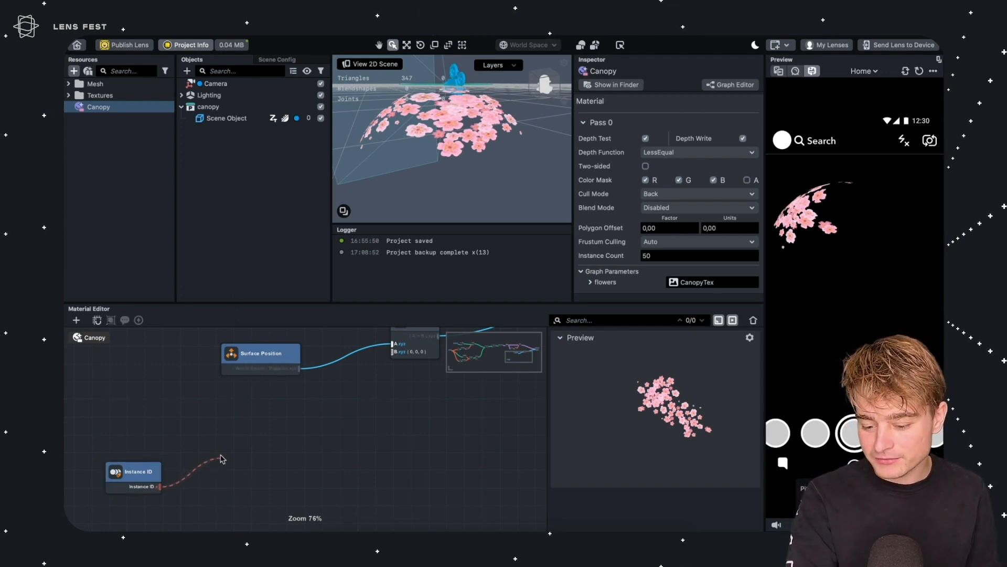
pyautogui.moveTo(221, 462); pyautogui.dragTo(219, 457)
pyautogui.write('rand')
pyautogui.press('Return')
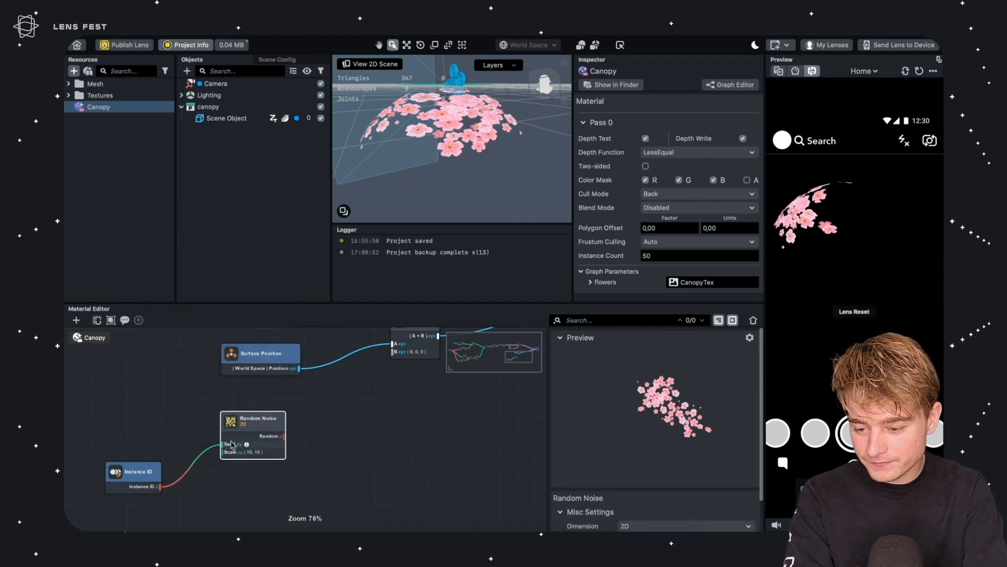
# Set the Random Noise node's scale to 1, 1
pyautogui.scroll(-2, 603, 476)
pyautogui.click(641, 520)
pyautogui.write('1')
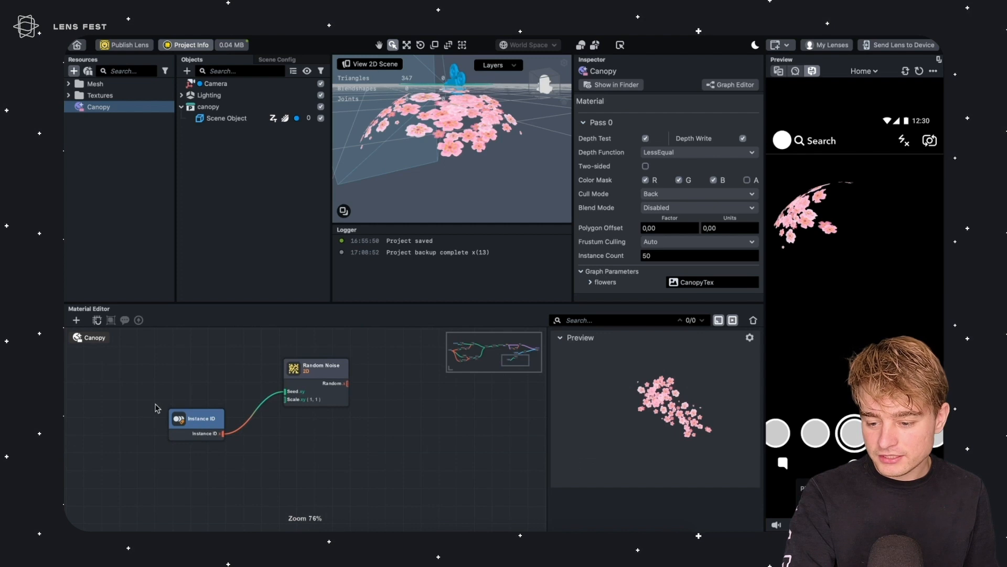
pyautogui.click(160, 417)
pyautogui.moveTo(160, 412); pyautogui.dragTo(156, 412)
pyautogui.click(324, 372)
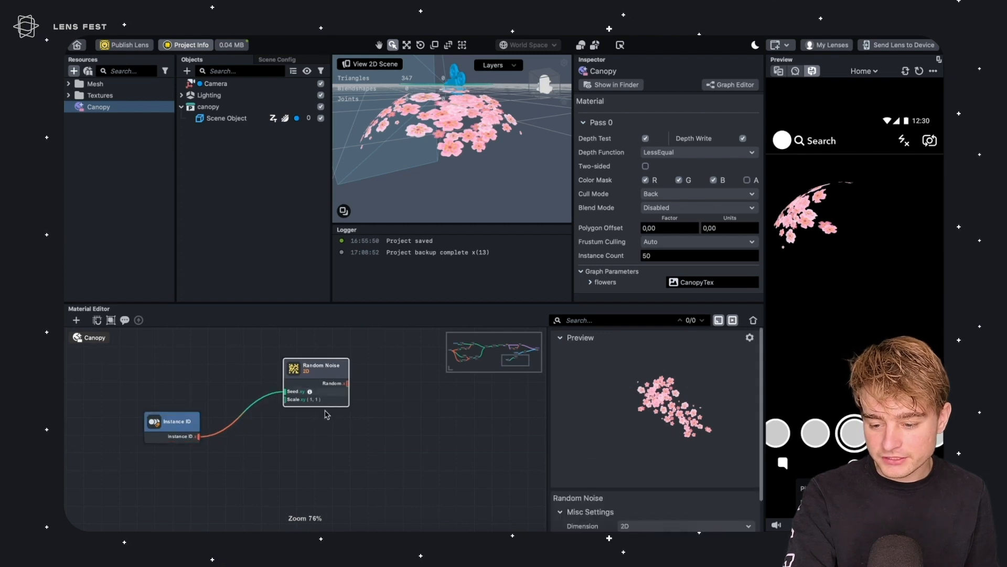
# Duplicate the Random Noise node twice and connect each copy's seed to the Instance ID output
pyautogui.press('super+c')
pyautogui.press('super+v')
pyautogui.moveTo(353, 436); pyautogui.dragTo(295, 429)
pyautogui.press('super+v')
pyautogui.moveTo(322, 466); pyautogui.dragTo(329, 403, button='middle')
pyautogui.moveTo(307, 373); pyautogui.dragTo(326, 360)
pyautogui.moveTo(346, 420); pyautogui.dragTo(318, 408)
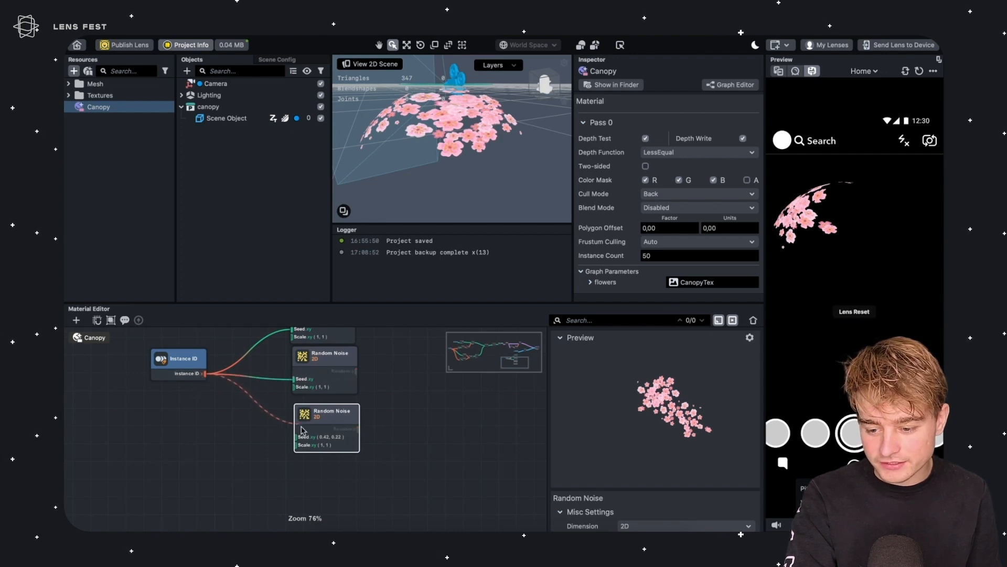
pyautogui.moveTo(295, 436); pyautogui.dragTo(295, 437)
pyautogui.moveTo(189, 386); pyautogui.dragTo(204, 455, button='middle')
pyautogui.moveTo(181, 427); pyautogui.dragTo(114, 416)
pyautogui.click(196, 390)
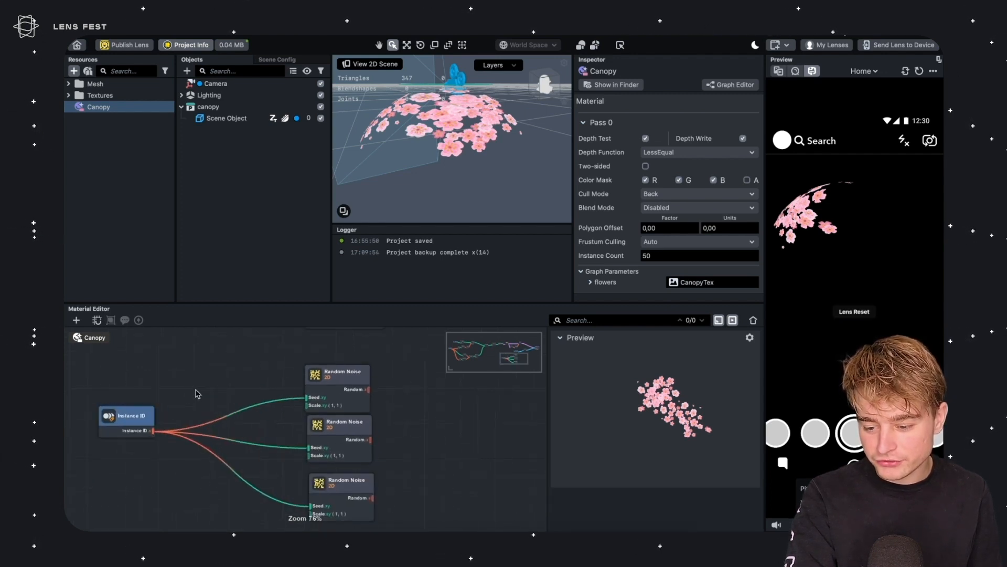
# Insert an Add node with B set to 100 between Instance ID and the second Random Noise seed
pyautogui.press('Tab')
pyautogui.write('add')
pyautogui.press('Return')
pyautogui.moveTo(215, 405); pyautogui.dragTo(255, 429)
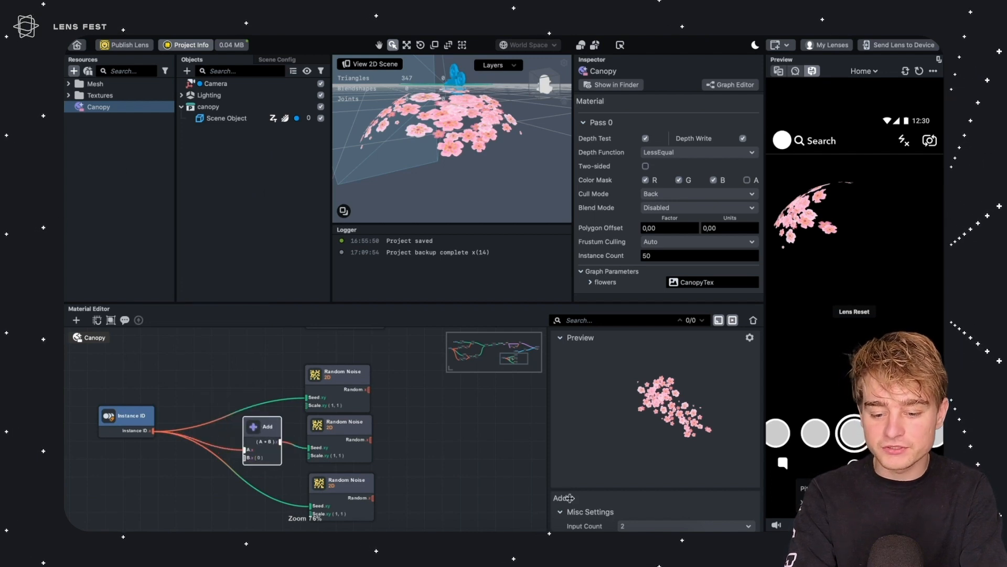
pyautogui.scroll(-3, 623, 487)
pyautogui.click(636, 520)
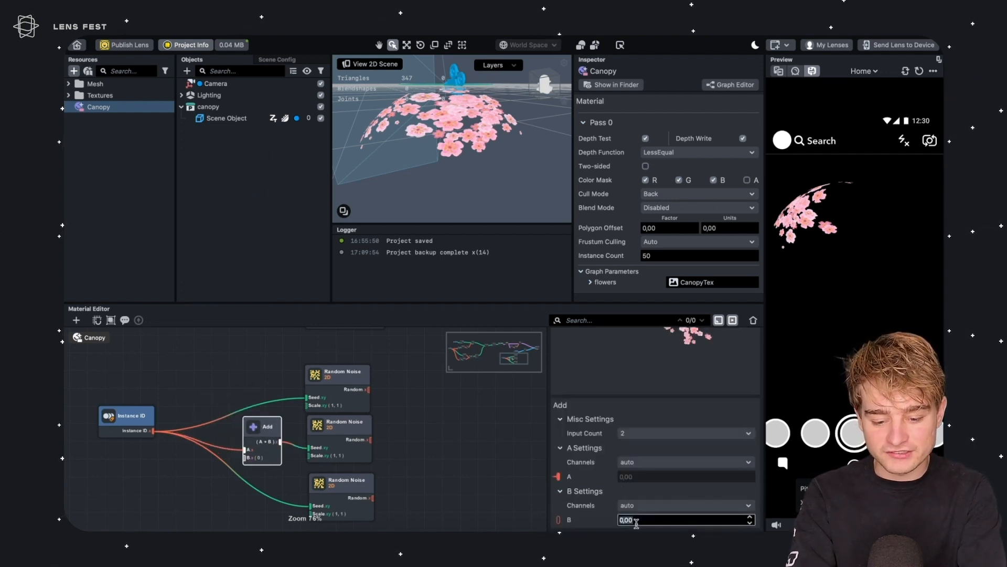
pyautogui.moveTo(180, 455); pyautogui.dragTo(196, 399)
# Add a second Add node before the third Random Noise seed and set its B to 200
pyautogui.click(271, 367)
pyautogui.click(244, 439)
pyautogui.press('super+v')
pyautogui.moveTo(296, 450); pyautogui.dragTo(285, 428)
pyautogui.scroll(-3, 589, 449)
pyautogui.click(642, 508)
pyautogui.click(593, 505)
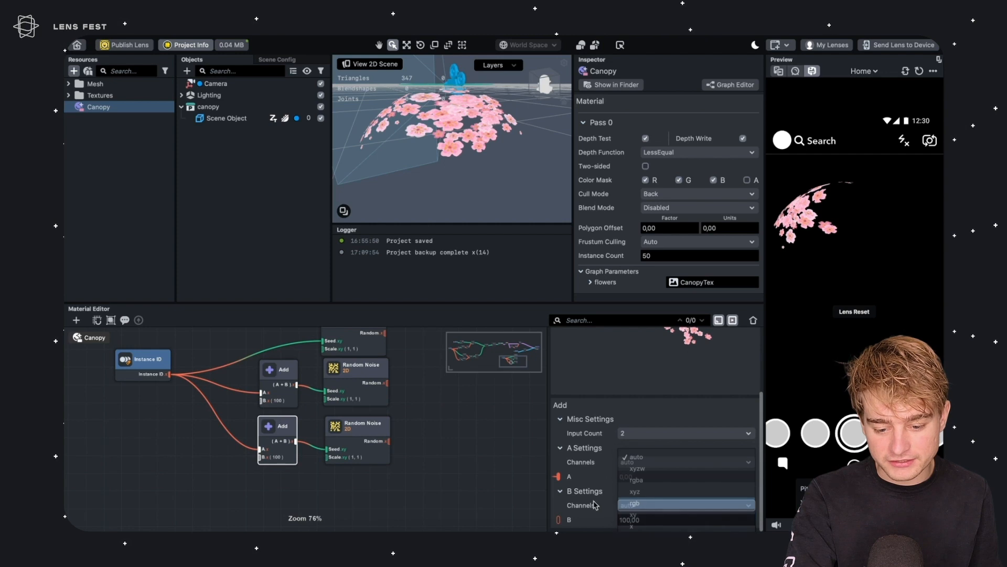
pyautogui.moveTo(656, 520); pyautogui.dragTo(588, 509)
pyautogui.write('20')
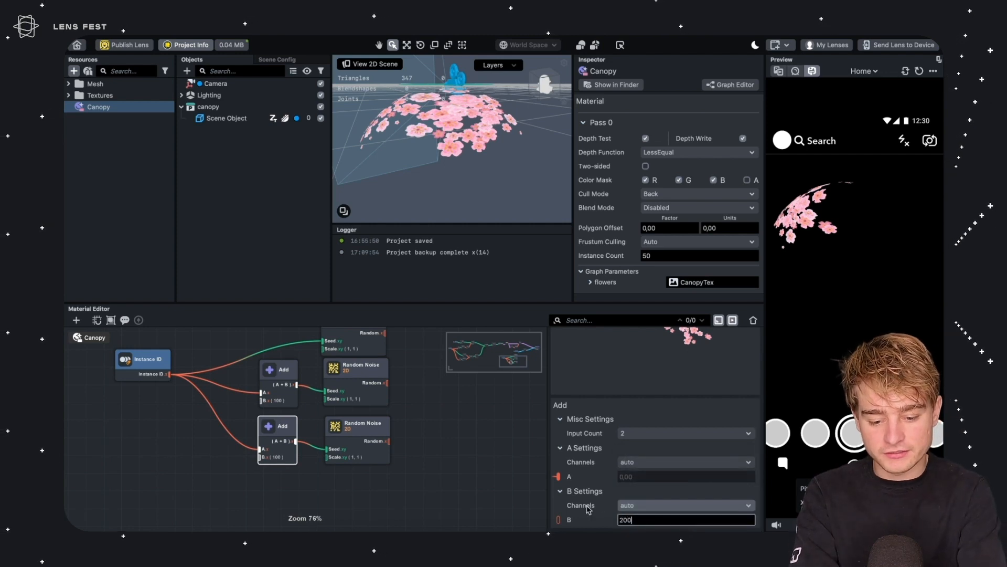
# Create a Construct Vector node fed by the first Random Noise output
pyautogui.scroll(3, 398, 409)
pyautogui.hscroll(3, 398, 410)
pyautogui.click(289, 456)
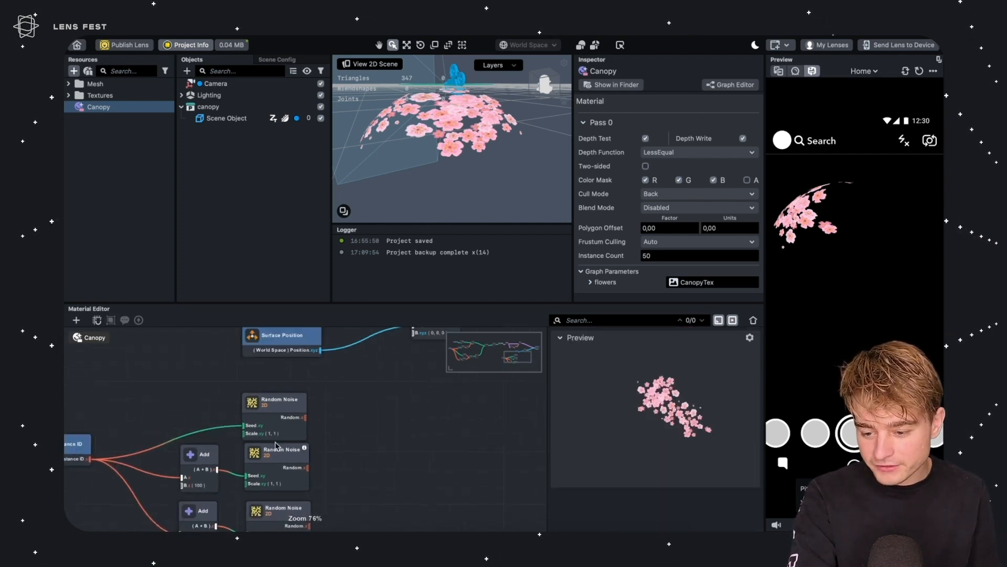
pyautogui.scroll(-2, 292, 454)
pyautogui.hscroll(-1, 293, 454)
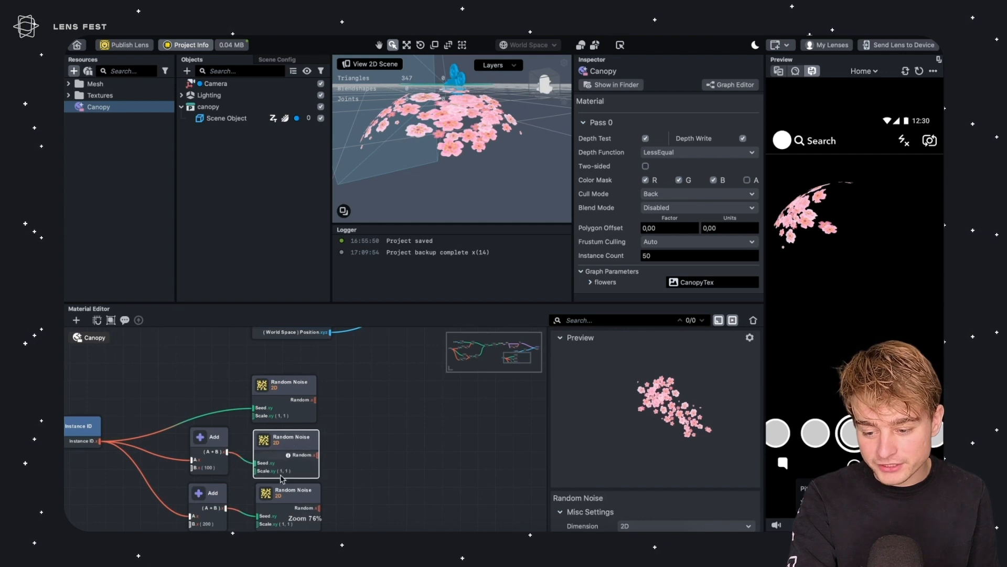
pyautogui.click(286, 495)
pyautogui.moveTo(314, 400); pyautogui.dragTo(385, 450)
pyautogui.write('constr')
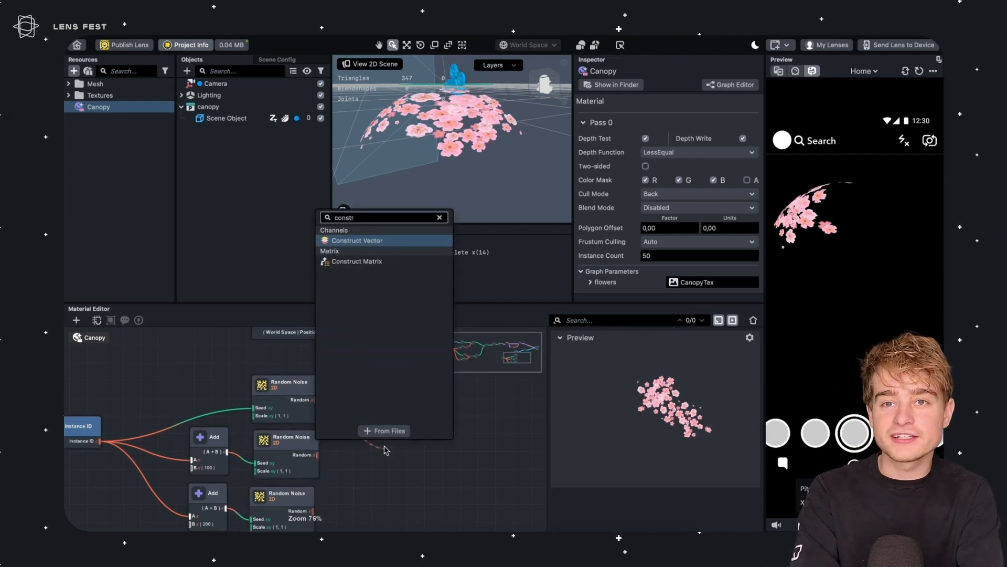
pyautogui.press('Return')
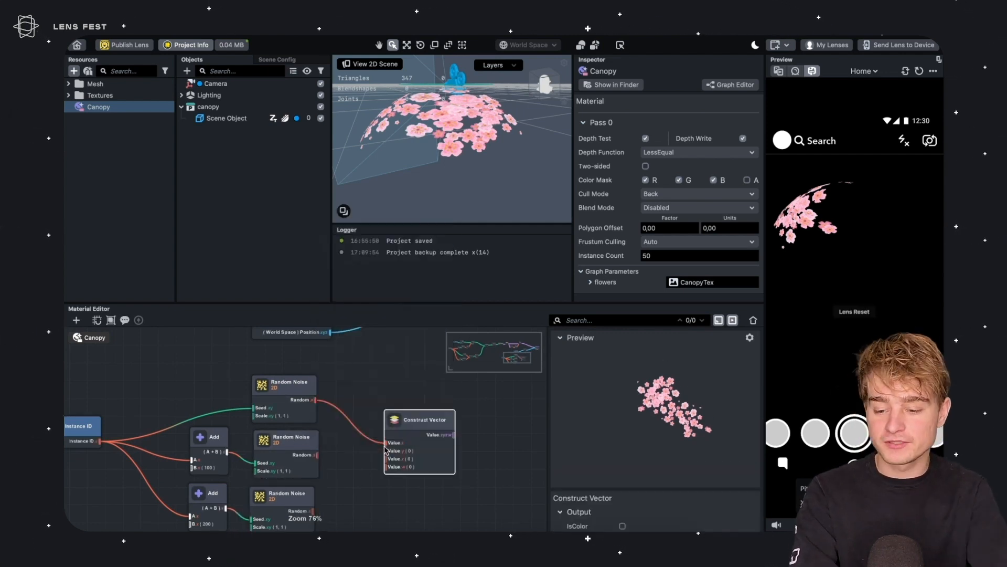
# Connect the other two Random Noise outputs to the Construct Vector and disable its fourth input
pyautogui.scroll(-3, 365, 330)
pyautogui.hscroll(-1, 365, 330)
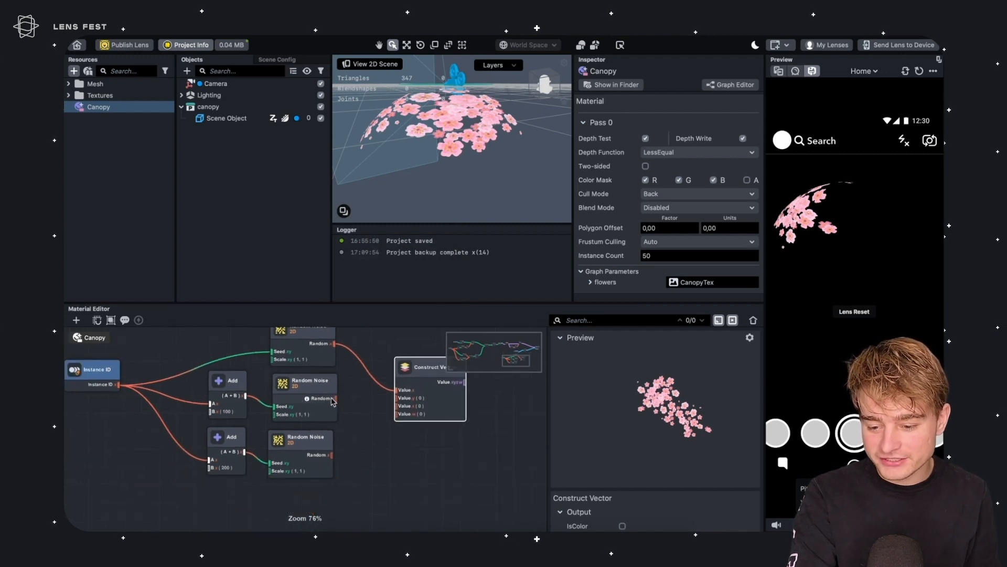
pyautogui.moveTo(401, 402); pyautogui.dragTo(407, 407)
pyautogui.hscroll(6, 414, 404)
pyautogui.scroll(3, 414, 404)
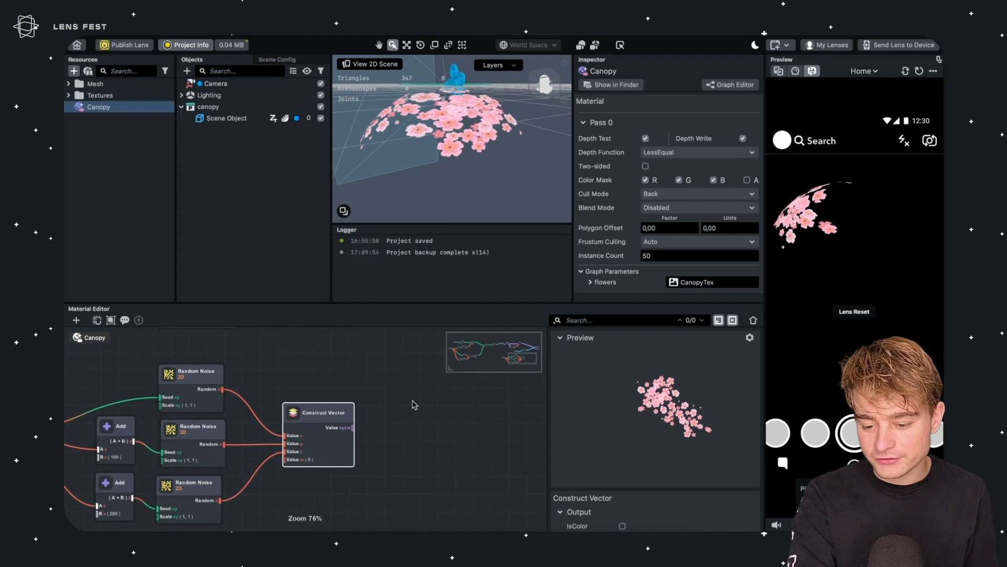
pyautogui.scroll(-5, 632, 472)
pyautogui.click(635, 505)
pyautogui.click(638, 517)
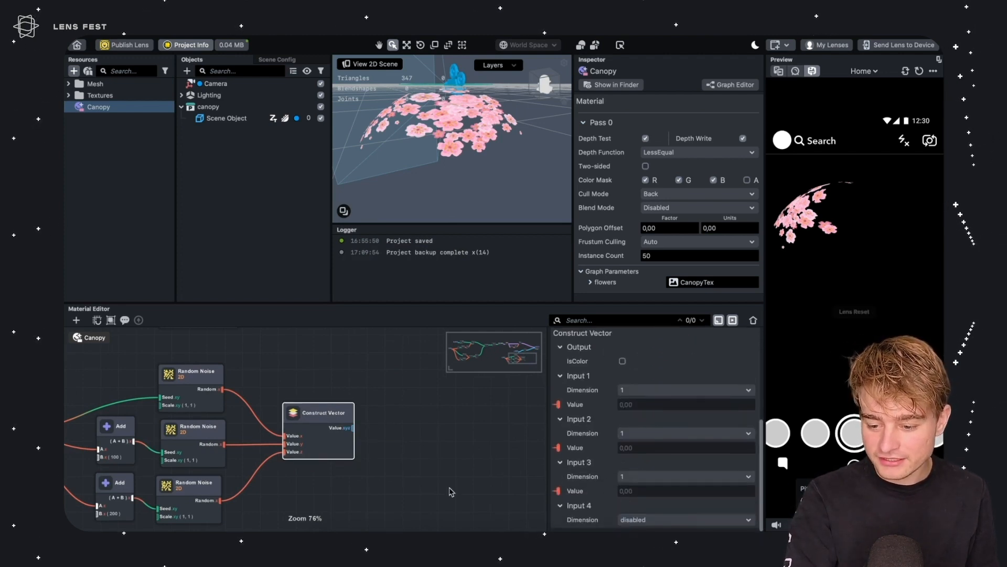
# Add a Remap node fed by the Construct Vector output
pyautogui.hscroll(2, 410, 472)
pyautogui.scroll(2, 409, 472)
pyautogui.moveTo(293, 476); pyautogui.dragTo(325, 475)
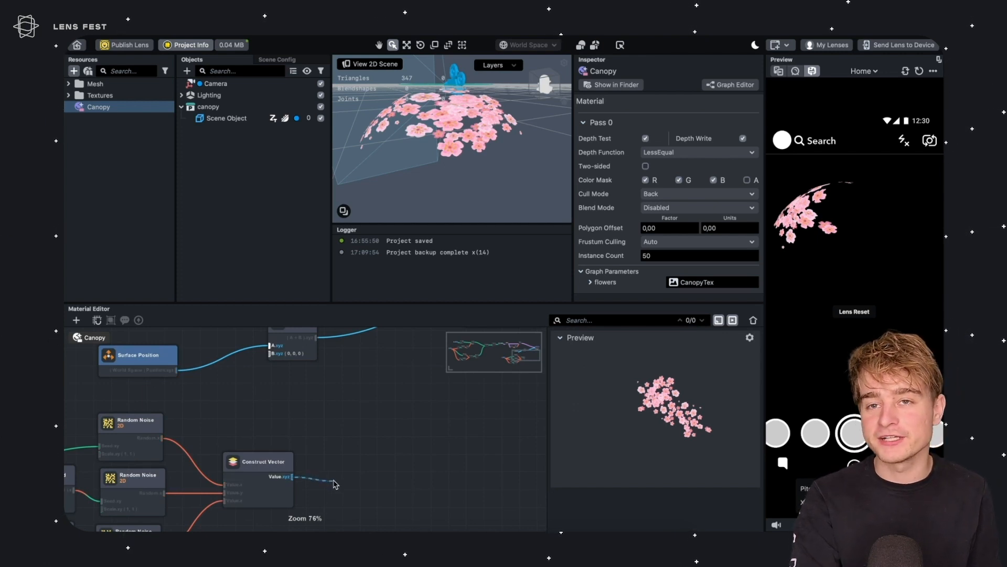
pyautogui.moveTo(335, 484); pyautogui.dragTo(335, 482)
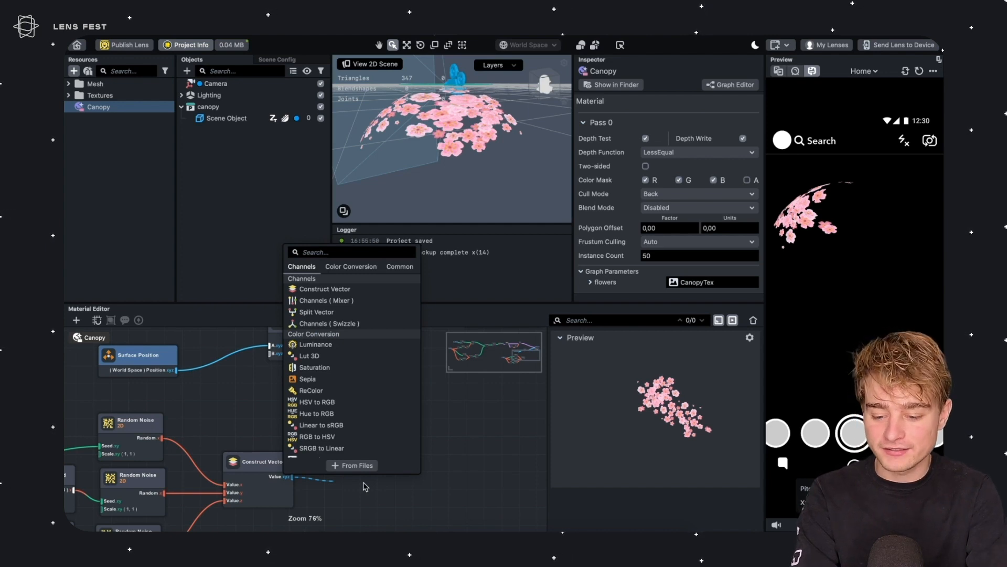
pyautogui.write('remap')
pyautogui.press('Return')
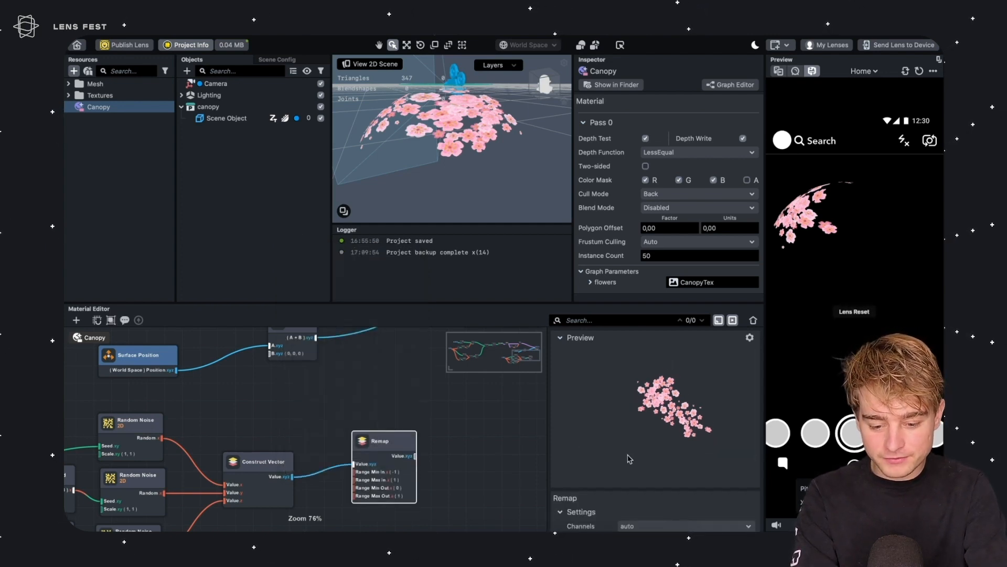
# Set the Remap input range minimum to 0 and output range minimum to -1
pyautogui.scroll(-3, 629, 459)
pyautogui.click(623, 462)
pyautogui.write('0')
pyautogui.click(640, 505)
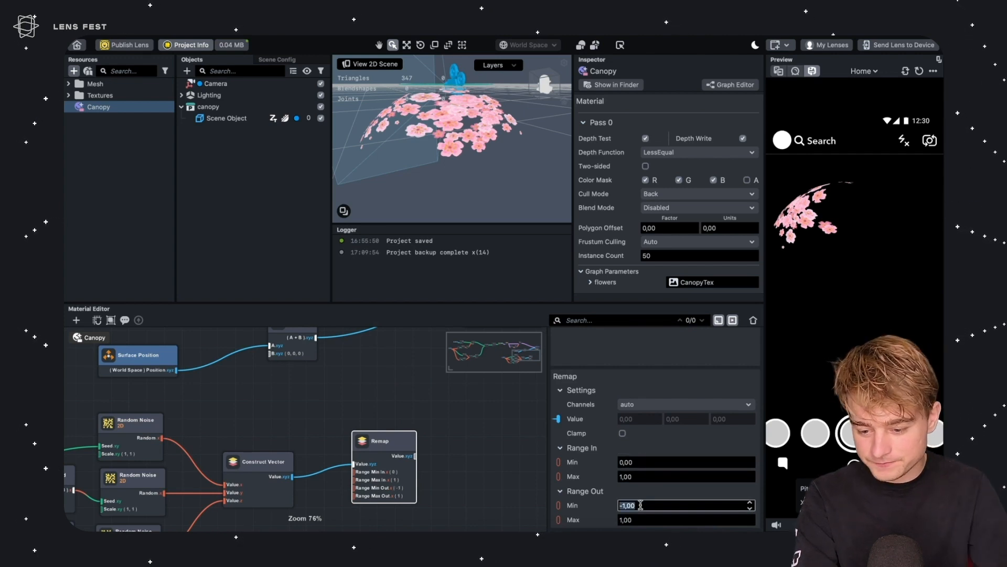
# Rearrange the nodes and connect the Remap output to the position Add node's B input
pyautogui.moveTo(370, 418); pyautogui.dragTo(317, 444, button='middle')
pyautogui.click(347, 420)
pyautogui.moveTo(238, 347); pyautogui.dragTo(380, 332)
pyautogui.moveTo(378, 362); pyautogui.dragTo(260, 418, button='middle')
pyautogui.moveTo(327, 363); pyautogui.dragTo(467, 364)
pyautogui.moveTo(264, 390); pyautogui.dragTo(355, 406)
pyautogui.moveTo(93, 434); pyautogui.dragTo(228, 409, button='middle')
pyautogui.moveTo(112, 414); pyautogui.dragTo(371, 383)
pyautogui.moveTo(299, 424); pyautogui.dragTo(210, 389, button='middle')
pyautogui.moveTo(290, 476); pyautogui.dragTo(381, 374)
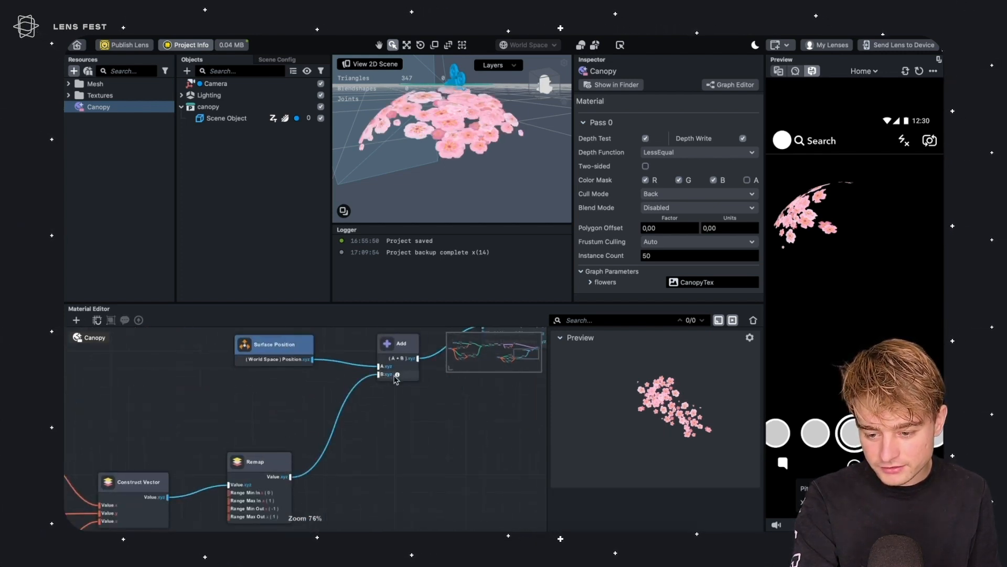
# Insert a Multiply node between the Remap output and the position Add node's B input
pyautogui.keyDown('alt'); pyautogui.moveTo(450, 133); pyautogui.dragTo(506, 183); pyautogui.keyUp('alt')
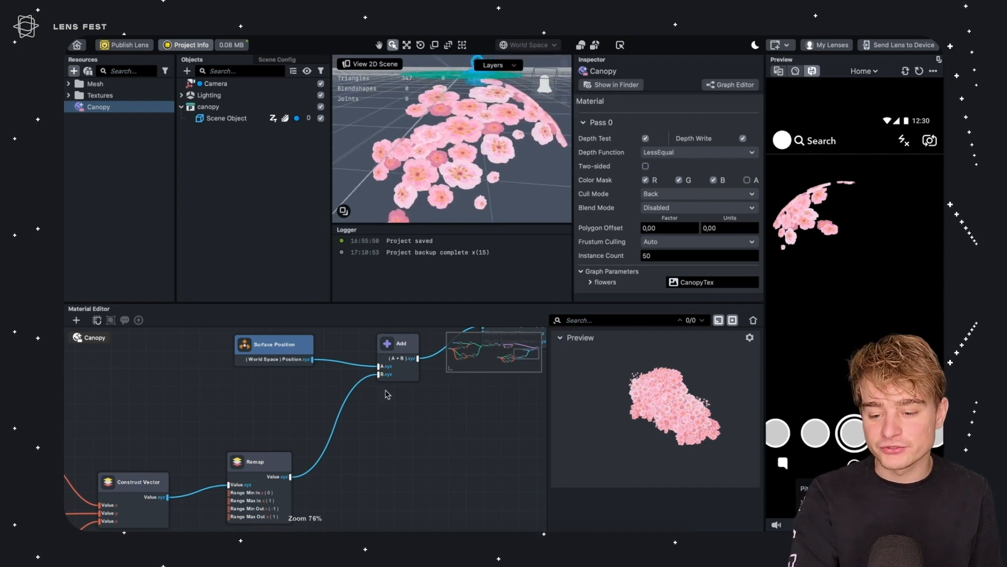
pyautogui.rightClick(367, 471)
pyautogui.write('mul')
pyautogui.press('Return')
pyautogui.moveTo(389, 481); pyautogui.dragTo(341, 417)
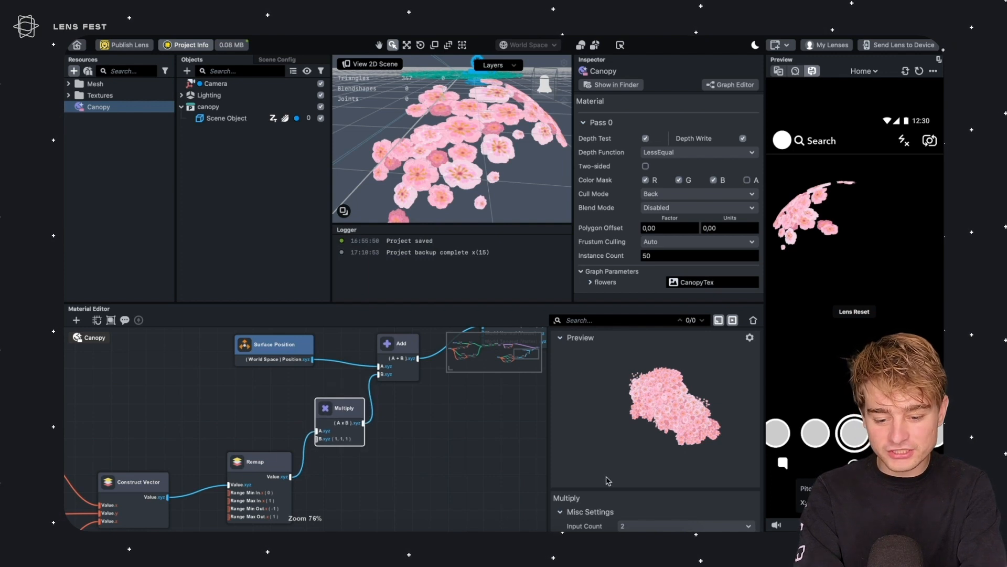
# Set the Multiply node's B value to 20
pyautogui.scroll(-3, 608, 480)
pyautogui.click(627, 504)
pyautogui.click(630, 508)
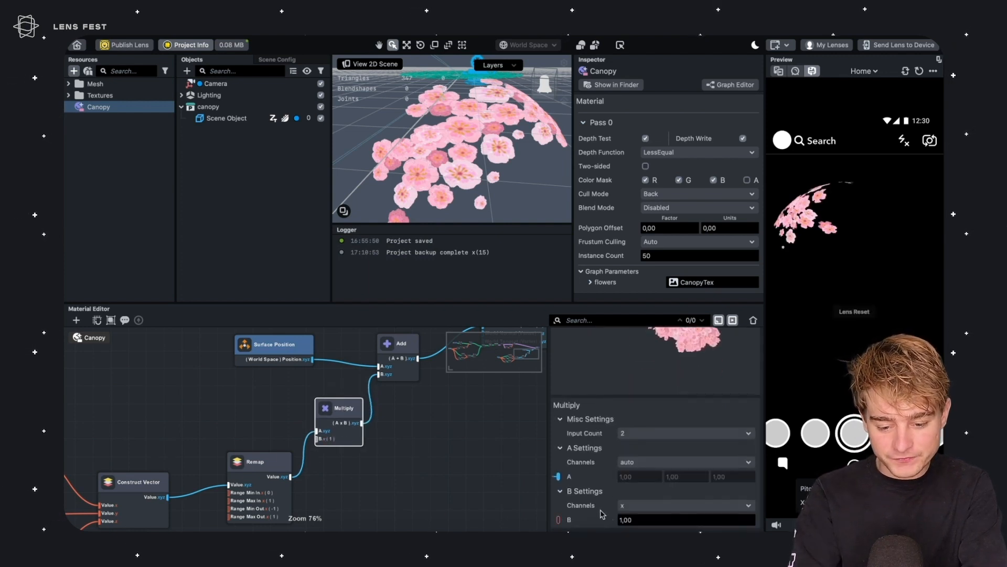
pyautogui.click(638, 520)
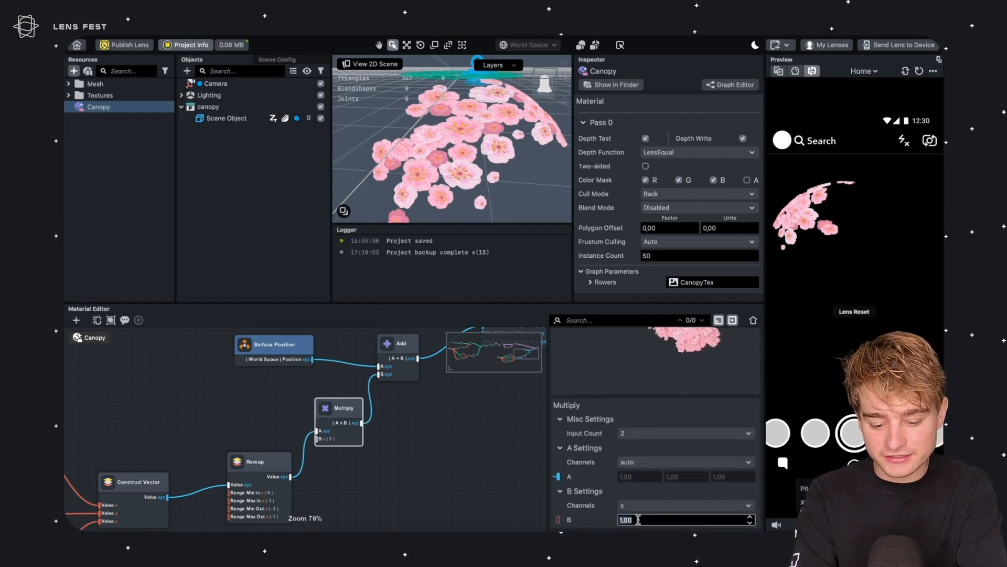
pyautogui.write('20')
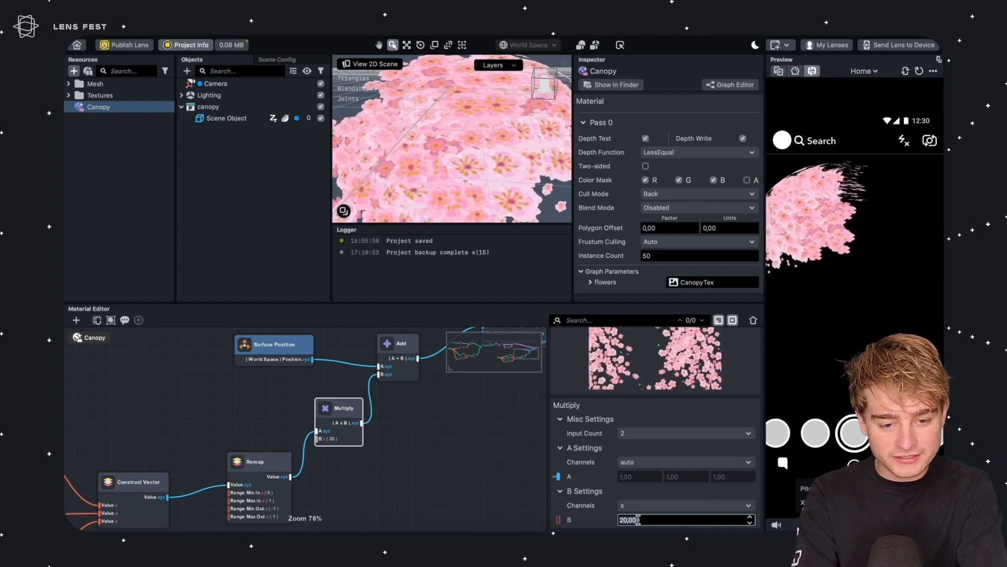
# Set the material's instance count to 100, then back to 50
pyautogui.moveTo(834, 250); pyautogui.dragTo(844, 302, button='right')
pyautogui.click(647, 256)
pyautogui.write('10')
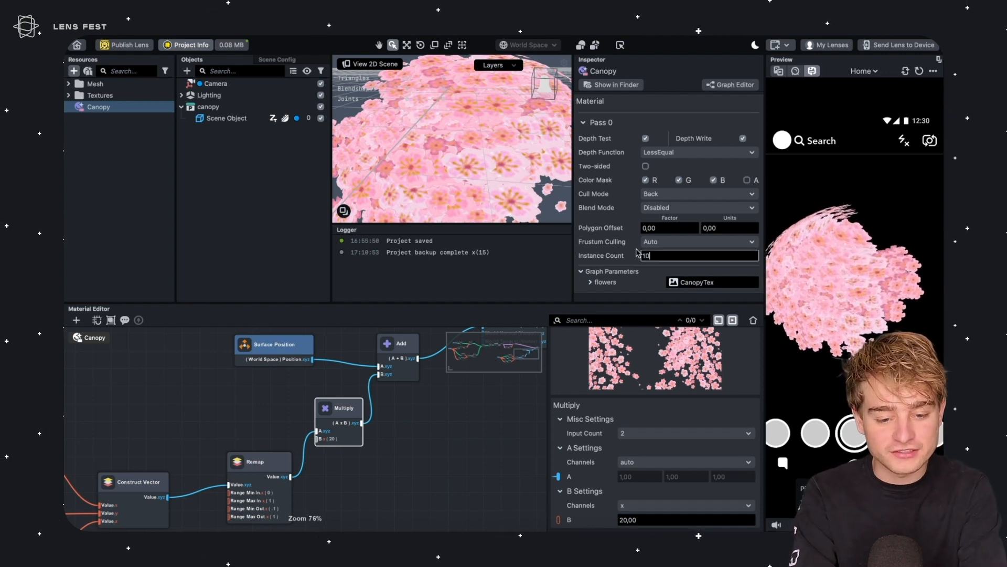
pyautogui.write('0')
pyautogui.press('Return')
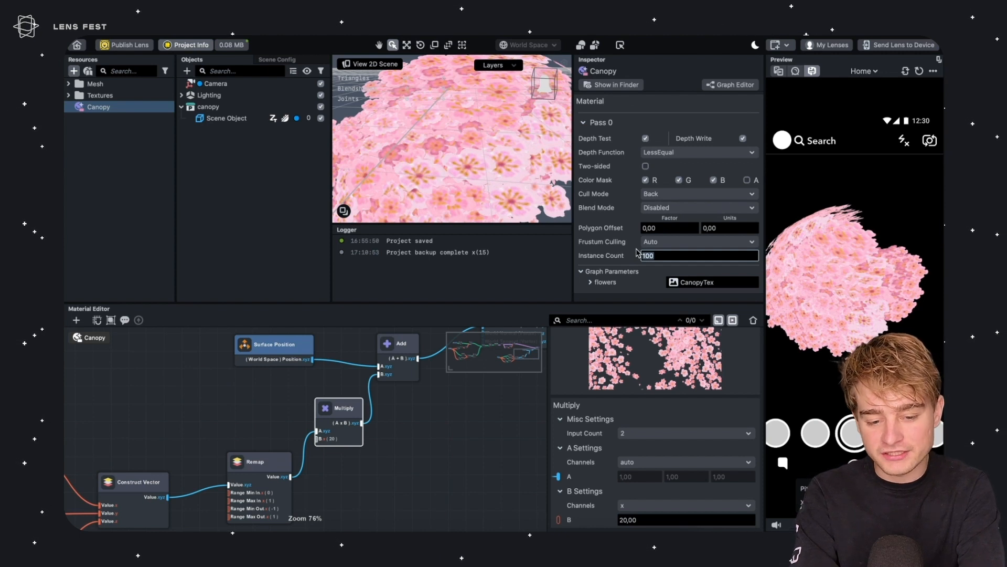
pyautogui.write('50')
pyautogui.press('Return')
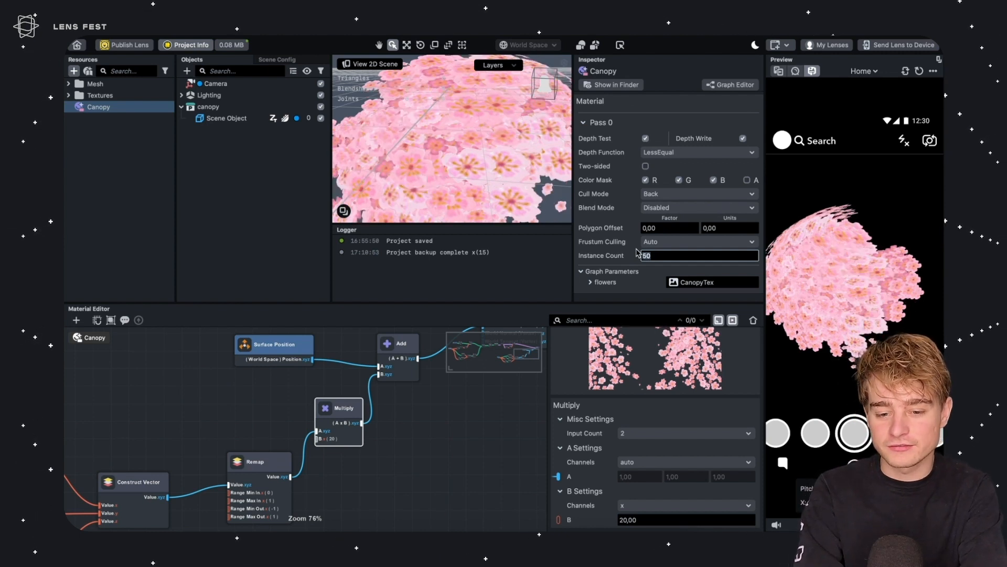
# Select the canopy's scene object and orbit the viewport to inspect the instanced flowers
pyautogui.click(615, 264)
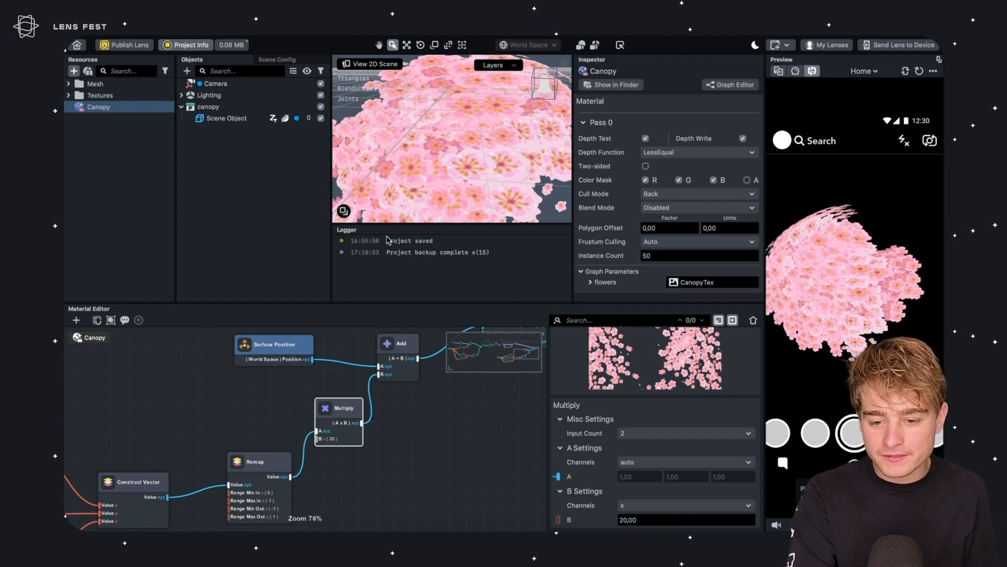
pyautogui.scroll(-5, 469, 200)
pyautogui.click(499, 147)
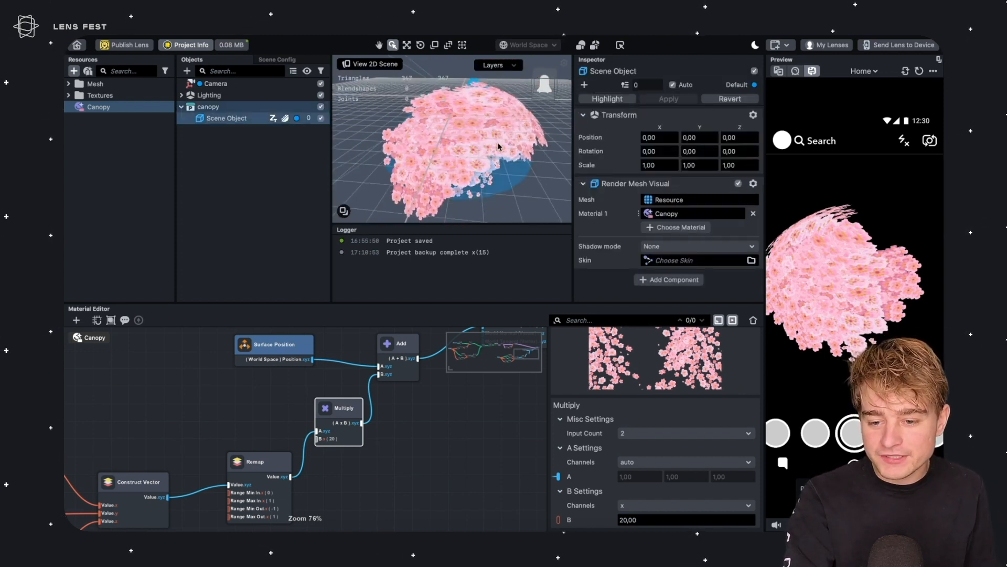
pyautogui.keyDown('alt'); pyautogui.moveTo(494, 152); pyautogui.dragTo(461, 138); pyautogui.keyUp('alt')
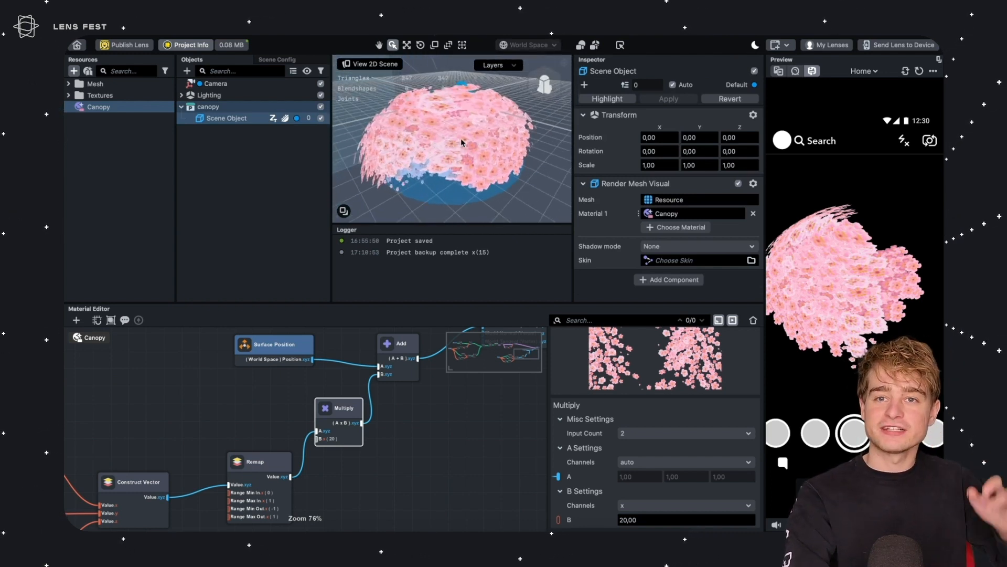
# Reposition the position Add node and the Loop Iteration node in the graph
pyautogui.click(394, 397)
pyautogui.moveTo(393, 343); pyautogui.dragTo(407, 341)
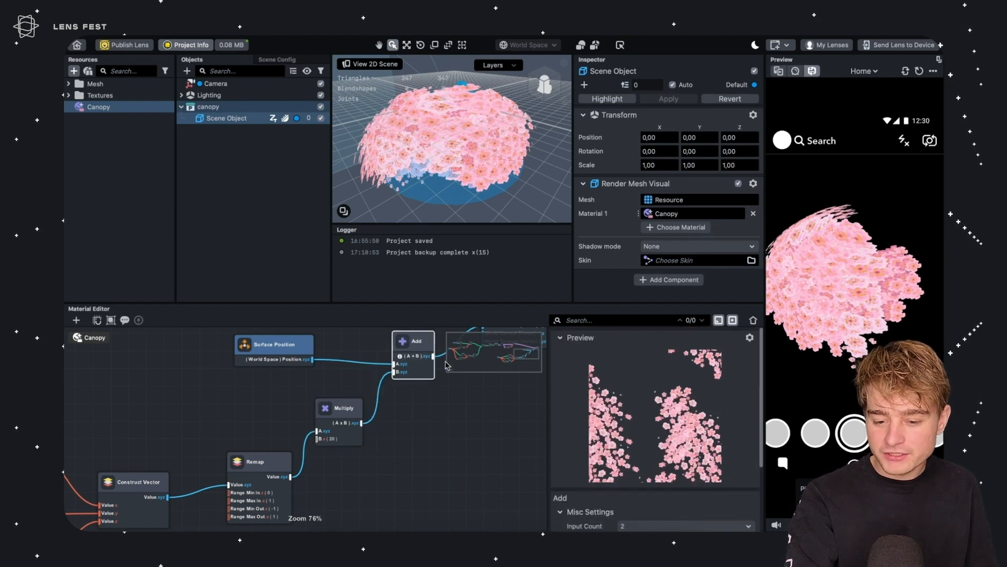
pyautogui.scroll(-8, 449, 385)
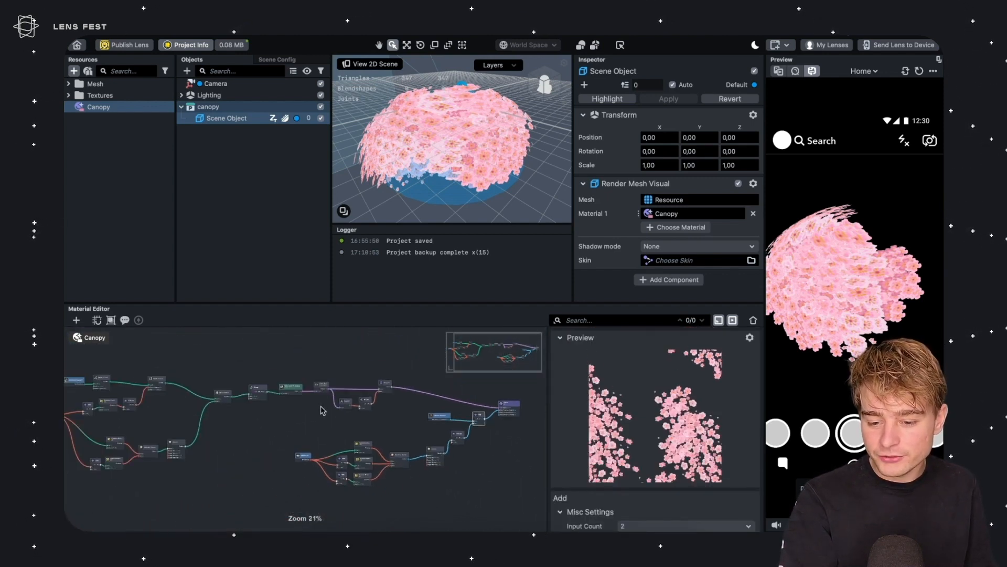
pyautogui.scroll(7, 229, 385)
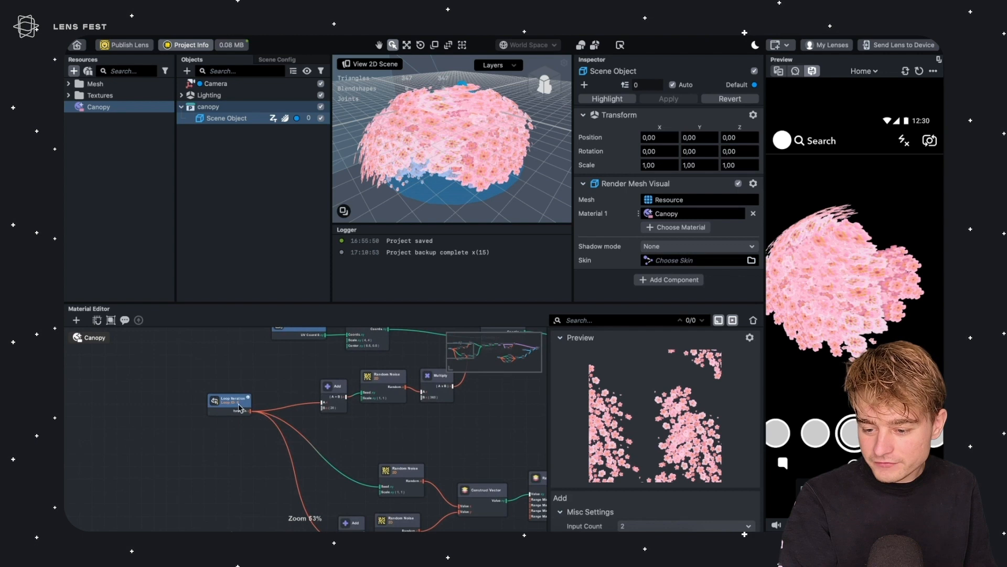
pyautogui.moveTo(223, 397); pyautogui.dragTo(152, 385)
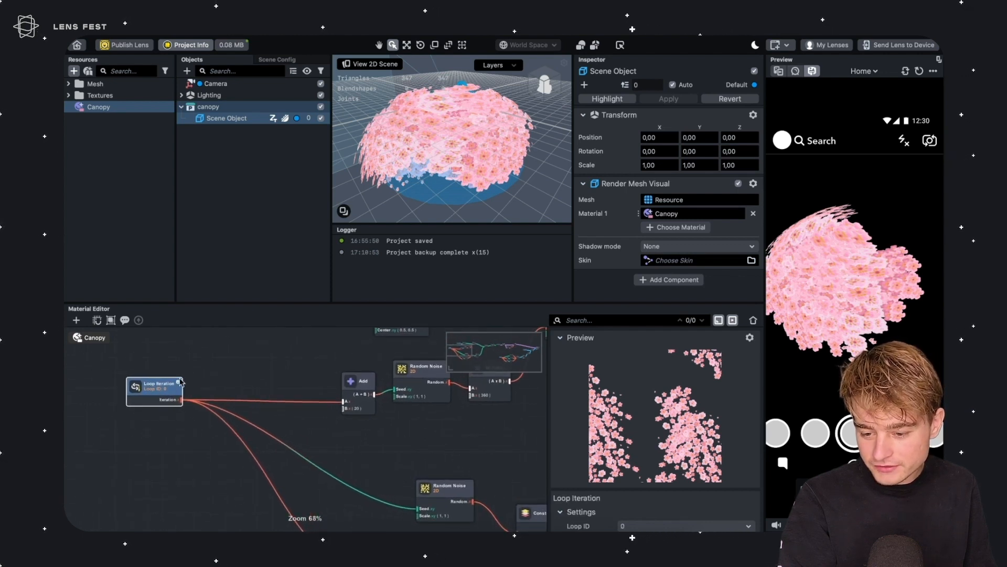
pyautogui.moveTo(201, 371); pyautogui.dragTo(169, 365, button='middle')
pyautogui.scroll(-2, 184, 364)
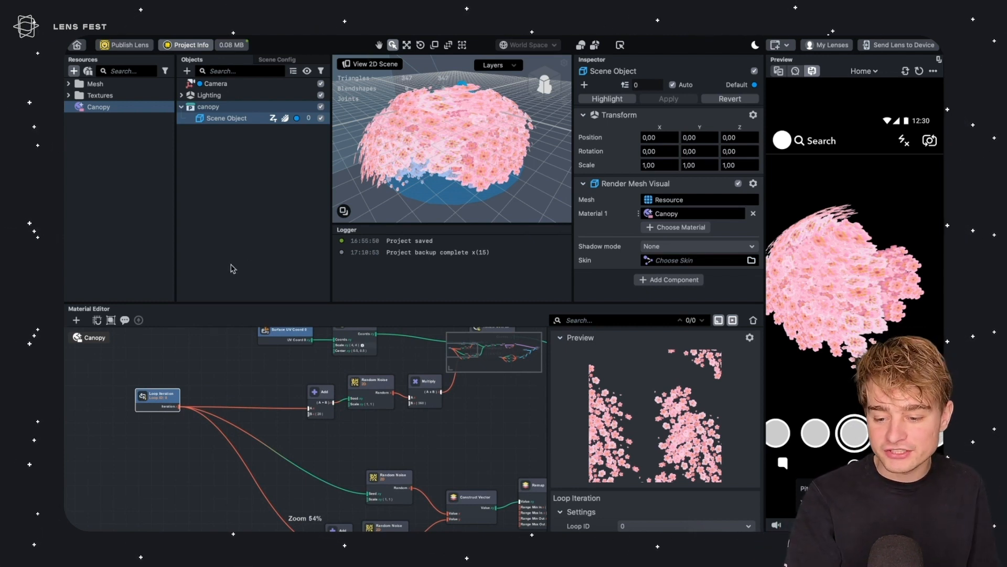
pyautogui.scroll(3, 213, 358)
# Add an Add node from the Loop Iteration output and feed it into the next Add node's A input
pyautogui.click(209, 379)
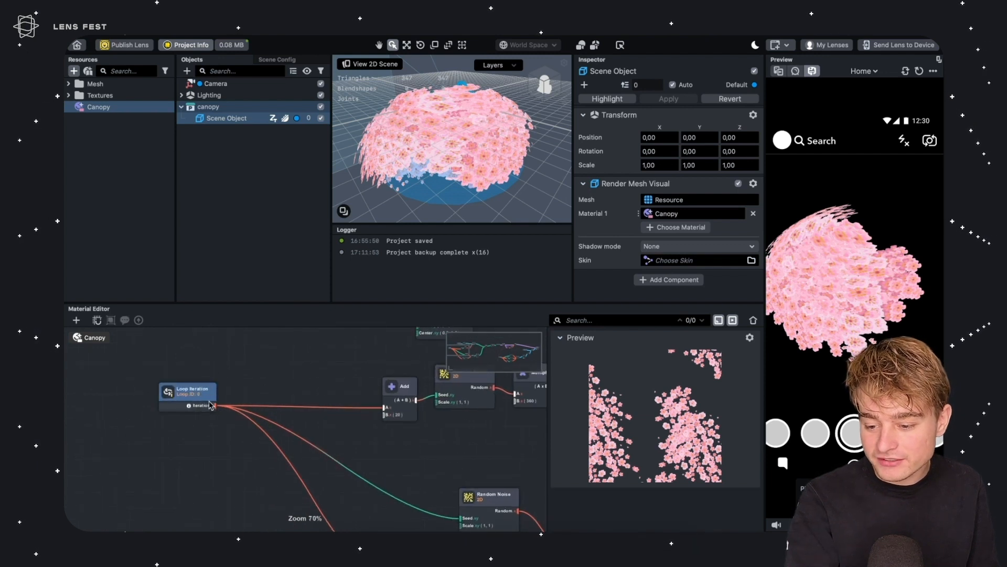
pyautogui.moveTo(269, 394); pyautogui.dragTo(287, 423)
pyautogui.write('add')
pyautogui.press('Return')
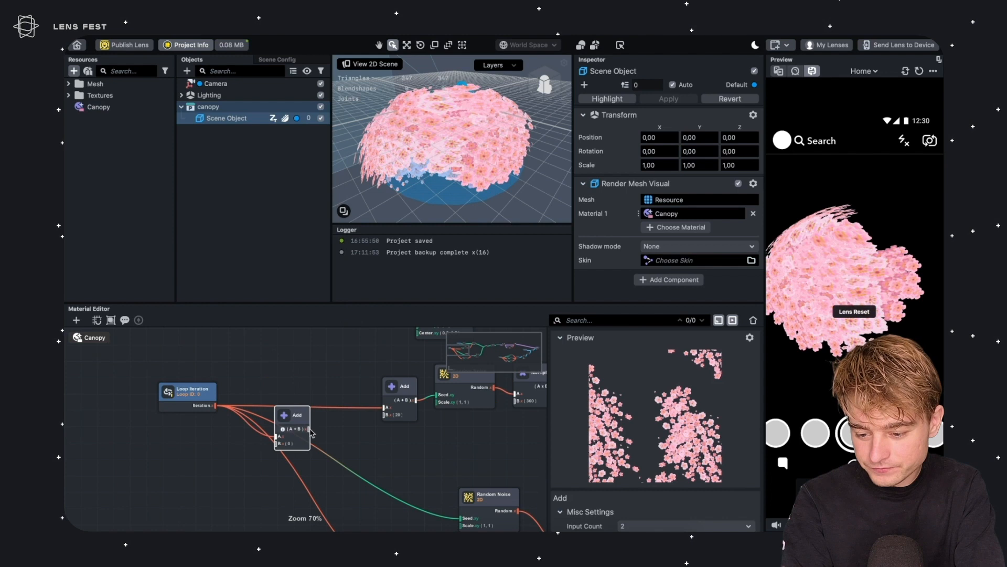
pyautogui.moveTo(393, 413); pyautogui.dragTo(391, 411)
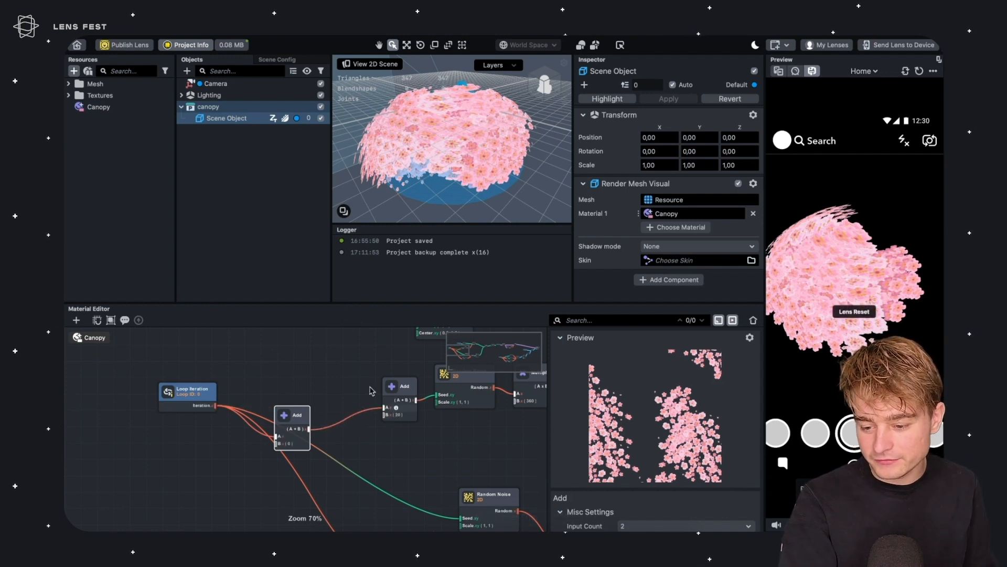
# Reconnect the other Loop Iteration consumers downstream to the new Add node's output
pyautogui.moveTo(307, 445); pyautogui.dragTo(203, 353, button='middle')
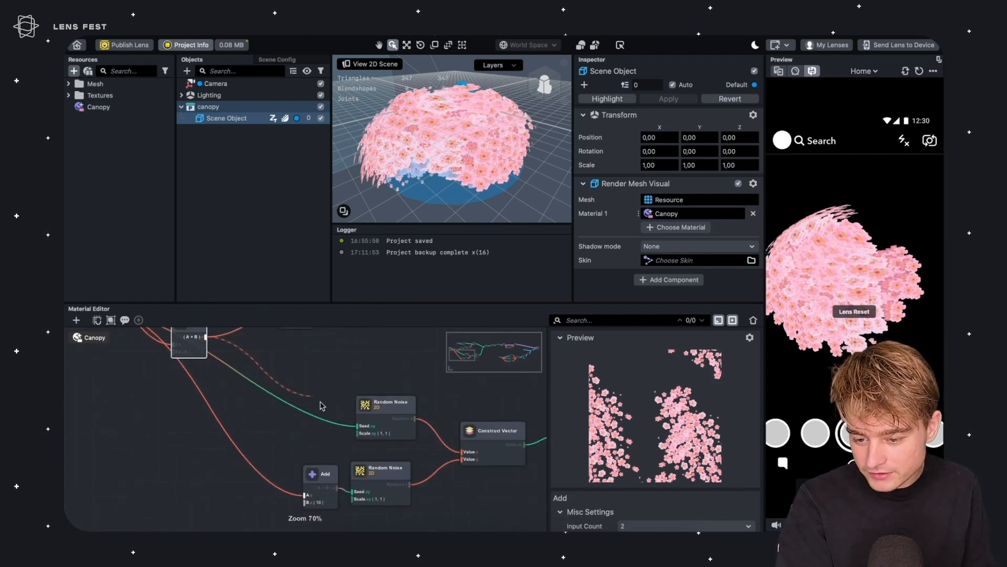
pyautogui.moveTo(239, 347); pyautogui.dragTo(306, 495)
pyautogui.moveTo(196, 435); pyautogui.dragTo(297, 485, button='middle')
pyautogui.click(269, 463)
pyautogui.moveTo(310, 415); pyautogui.dragTo(291, 396)
# Add an Instance ID node and connect it to the new Add node's B input
pyautogui.click(213, 447)
pyautogui.rightClick(213, 447)
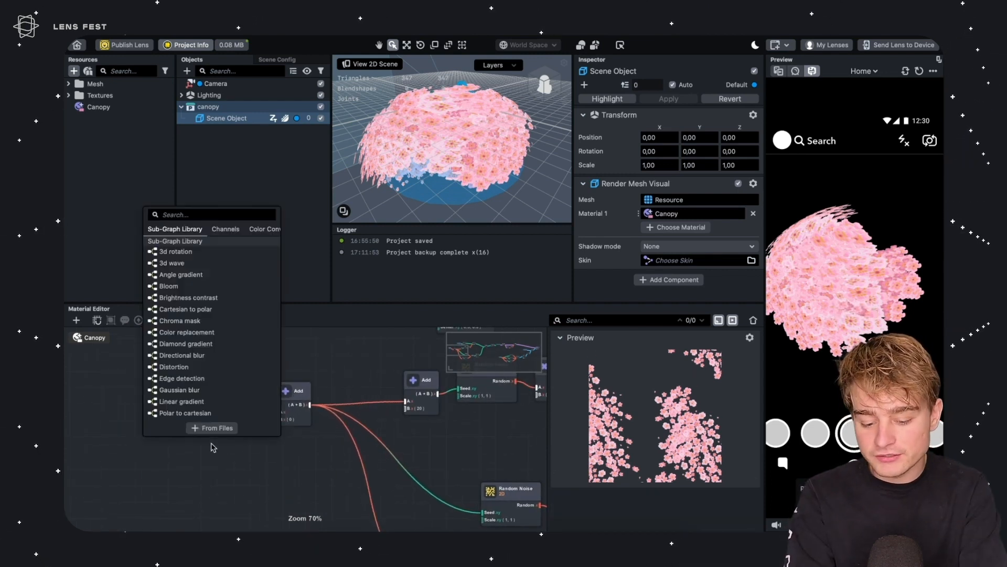
pyautogui.write('inst')
pyautogui.press('Return')
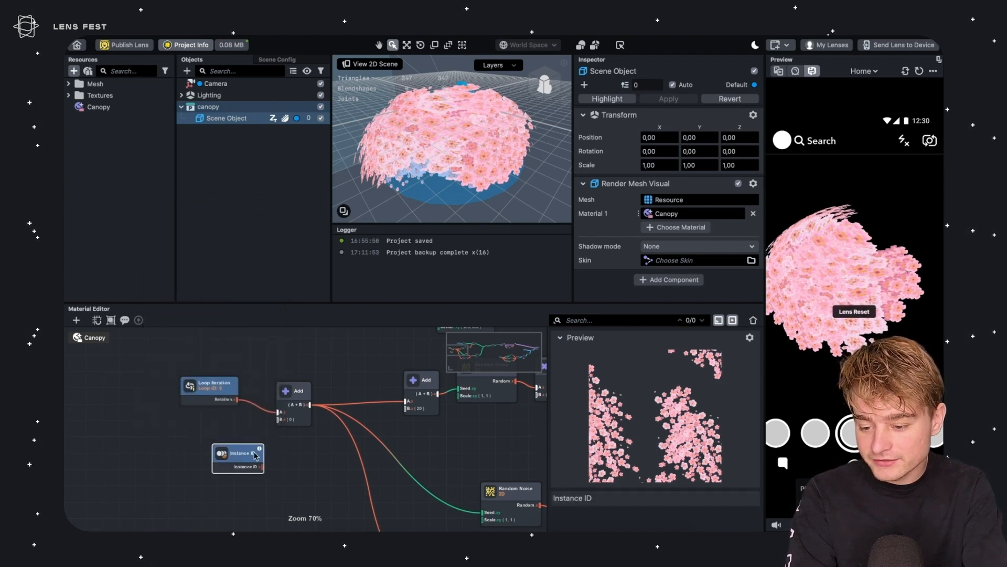
pyautogui.moveTo(225, 445); pyautogui.dragTo(201, 431)
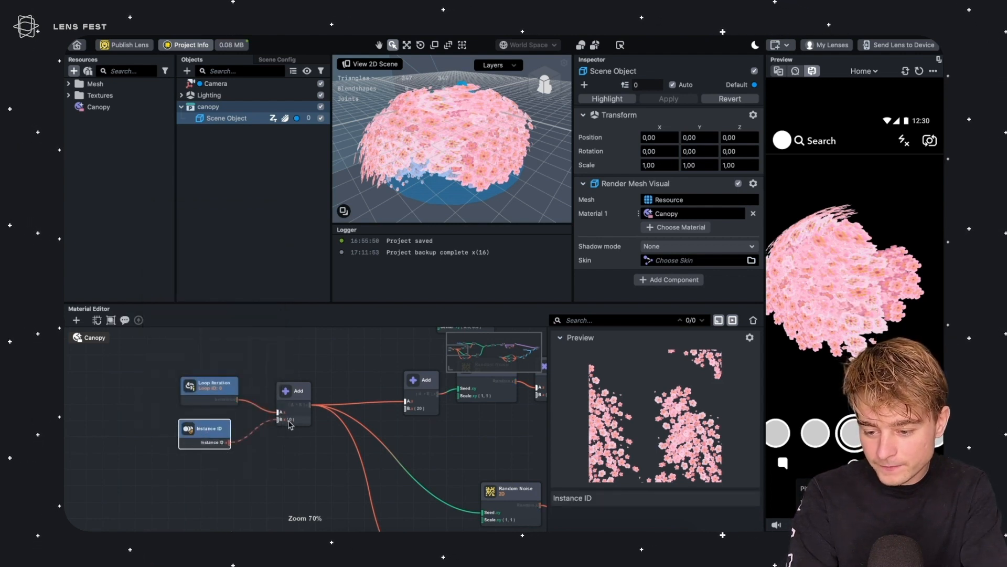
pyautogui.moveTo(290, 424); pyautogui.dragTo(290, 424)
# Move the canopy object in the viewport, then undo the move
pyautogui.moveTo(411, 193); pyautogui.dragTo(472, 163, button='right')
pyautogui.moveTo(475, 156)
pyautogui.keyDown('alt'); pyautogui.mouseDown()
pyautogui.moveTo(438, 176)
pyautogui.moveTo(460, 143)
pyautogui.moveTo(478, 162)
pyautogui.moveTo(464, 173)
pyautogui.mouseUp(); pyautogui.keyUp('alt')
pyautogui.scroll(-5, 473, 152)
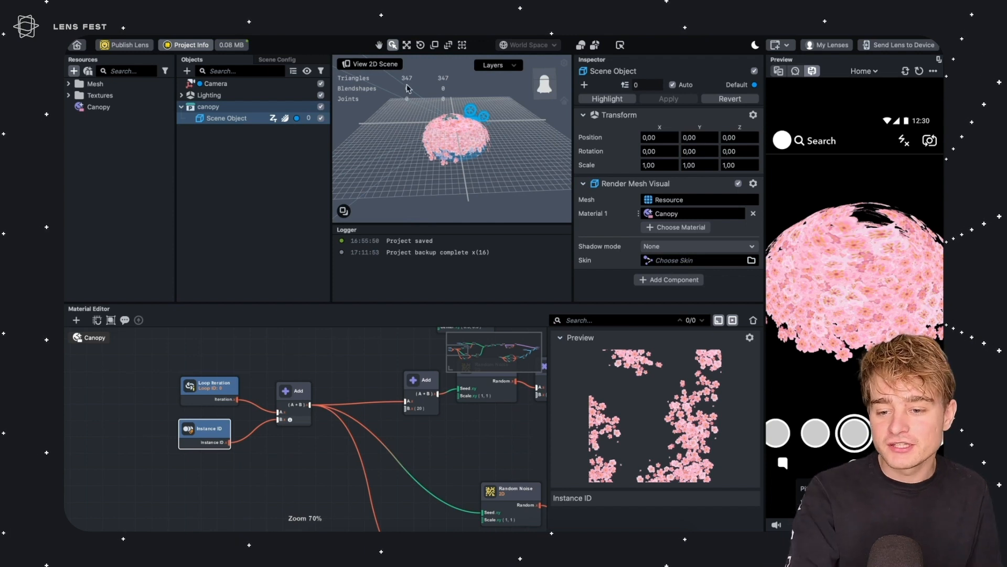
pyautogui.click(230, 107)
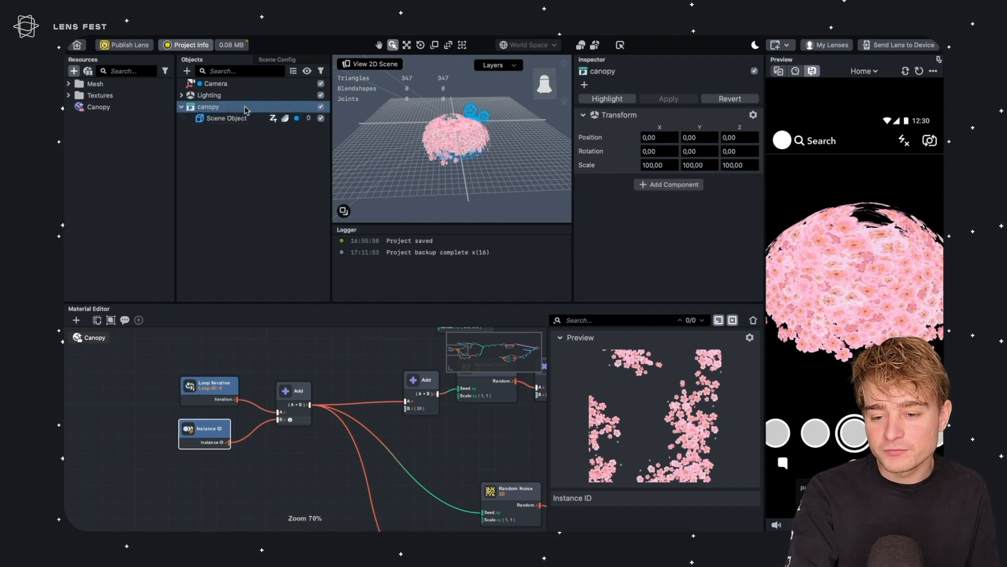
pyautogui.press('w')
pyautogui.moveTo(478, 102)
pyautogui.mouseDown()
pyautogui.moveTo(496, 94)
pyautogui.moveTo(493, 67)
pyautogui.moveTo(488, 89)
pyautogui.moveTo(461, 96)
pyautogui.moveTo(483, 79)
pyautogui.moveTo(488, 95)
pyautogui.mouseUp()
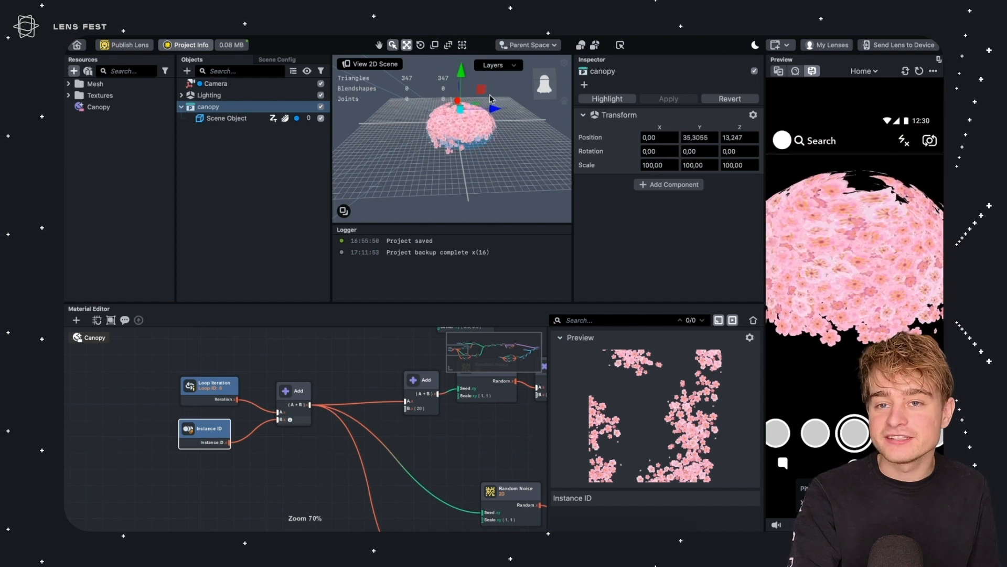
pyautogui.press('super+z')
# Set the new Add node's input count to 3
pyautogui.click(293, 397)
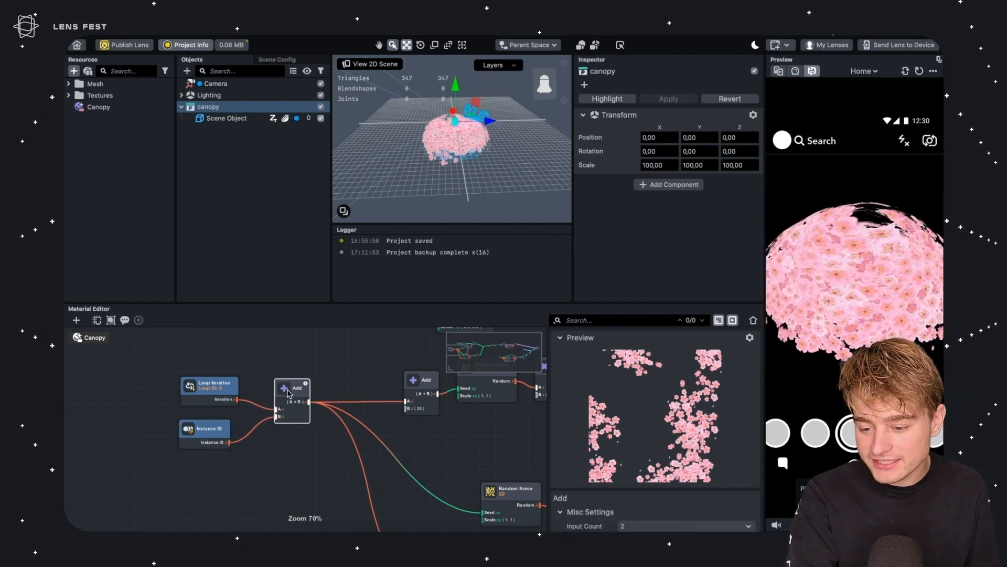
pyautogui.moveTo(293, 397); pyautogui.dragTo(294, 401)
pyautogui.scroll(-3, 641, 460)
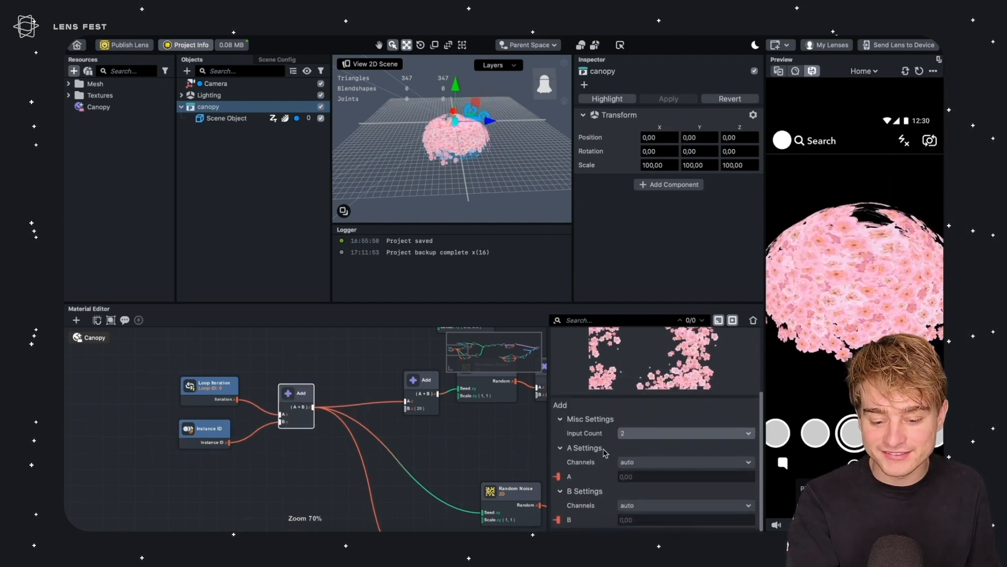
pyautogui.click(644, 433)
pyautogui.click(645, 448)
# Add a Transform Vector node (Object to World) and connect its World Vector output to the Add node's C input
pyautogui.moveTo(288, 386); pyautogui.dragTo(290, 390)
pyautogui.scroll(-2, 288, 390)
pyautogui.click(231, 447)
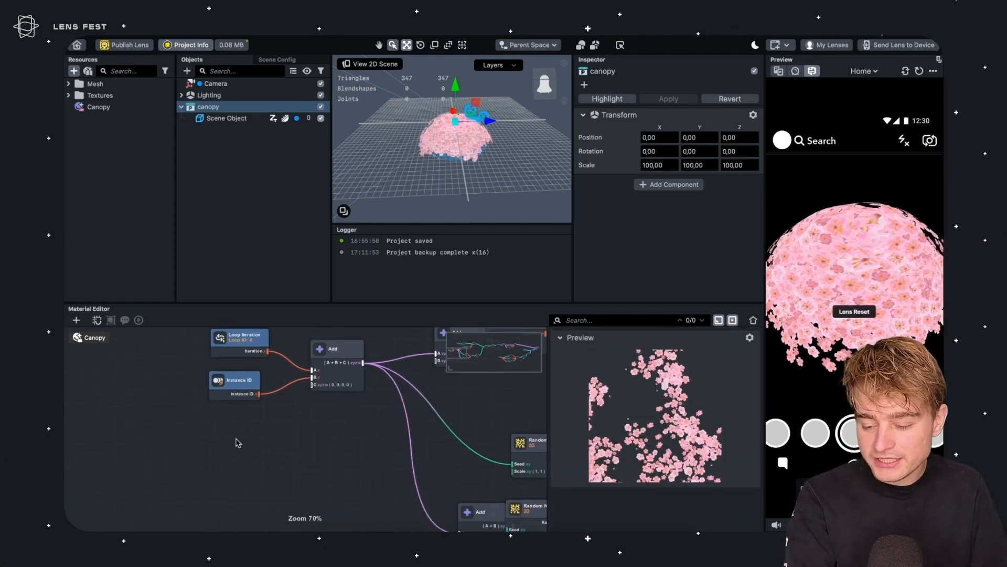
pyautogui.rightClick(236, 442)
pyautogui.write('trans')
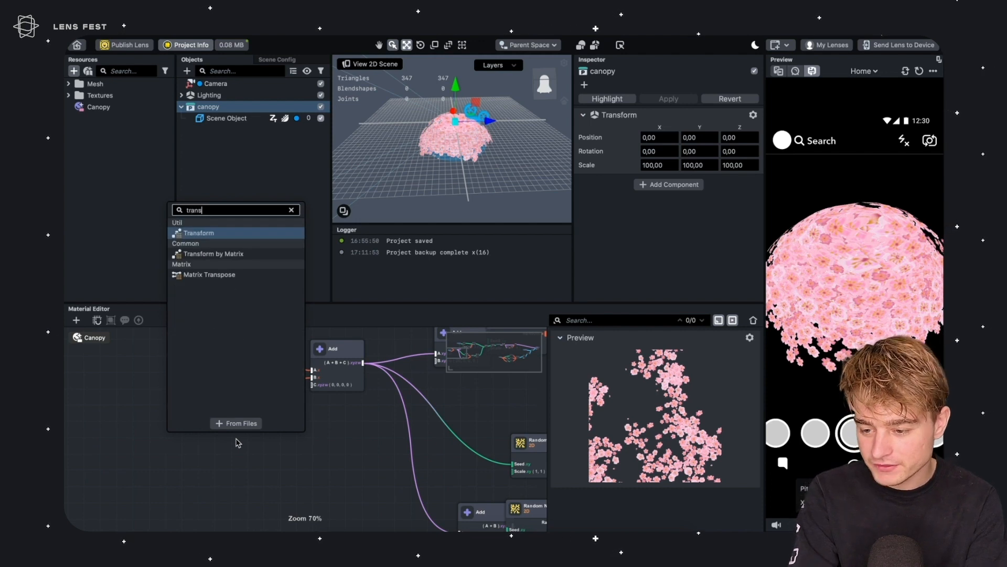
pyautogui.press('Return')
pyautogui.moveTo(268, 452); pyautogui.dragTo(242, 439)
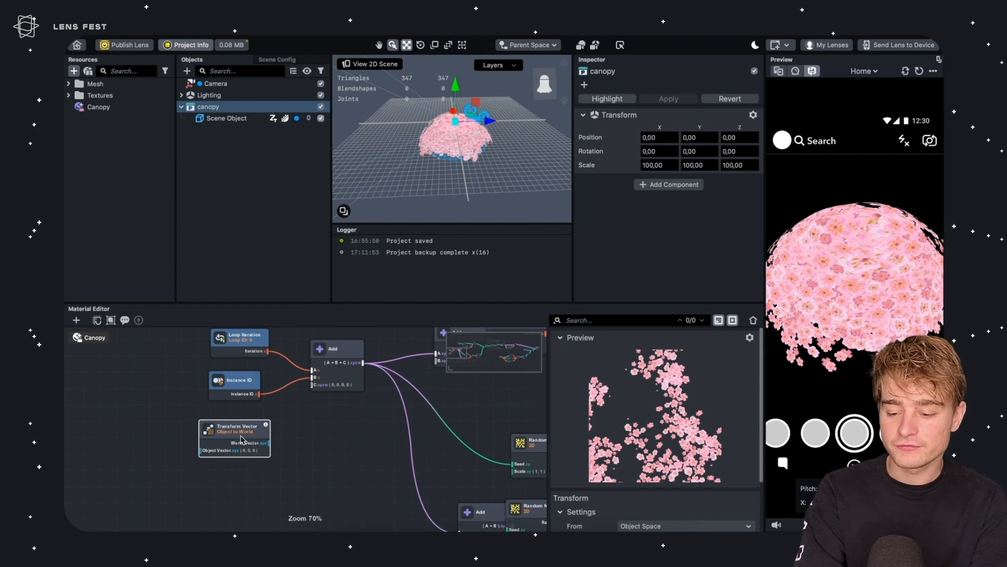
pyautogui.scroll(-3, 661, 483)
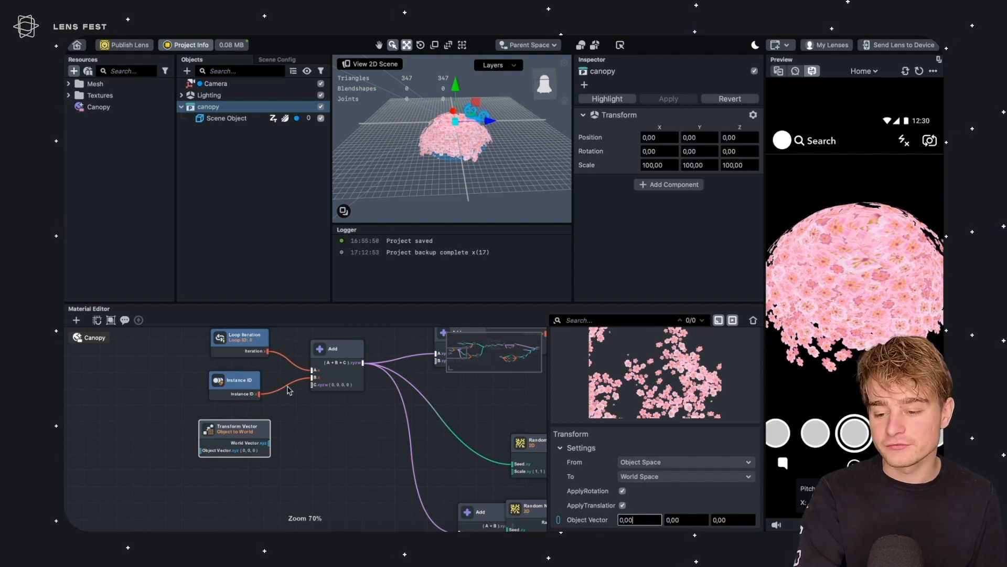
pyautogui.click(295, 426)
pyautogui.moveTo(236, 421); pyautogui.dragTo(317, 387)
# Move the canopy object upward in the viewport
pyautogui.moveTo(497, 126); pyautogui.dragTo(458, 133, button='right')
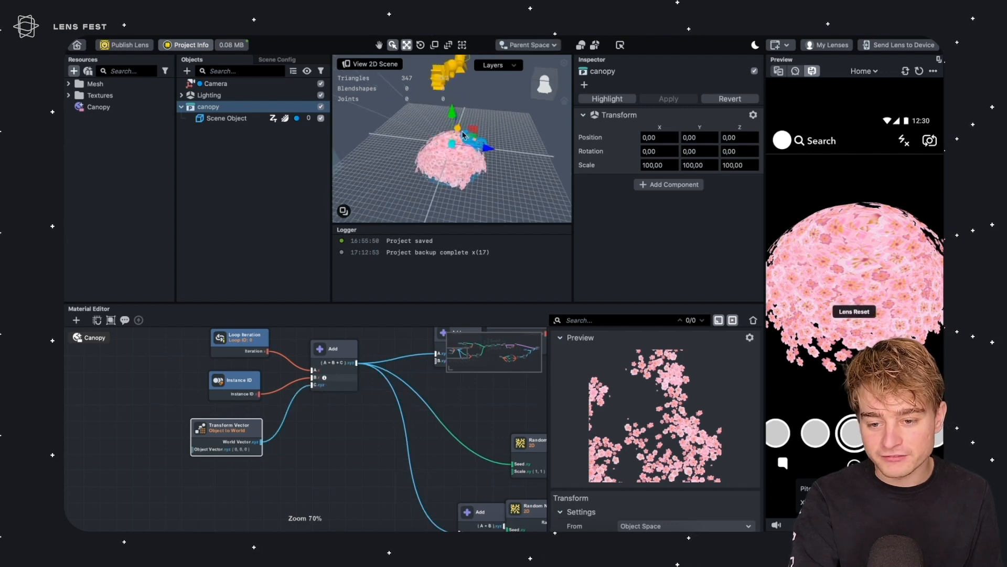
pyautogui.moveTo(475, 129); pyautogui.dragTo(418, 105)
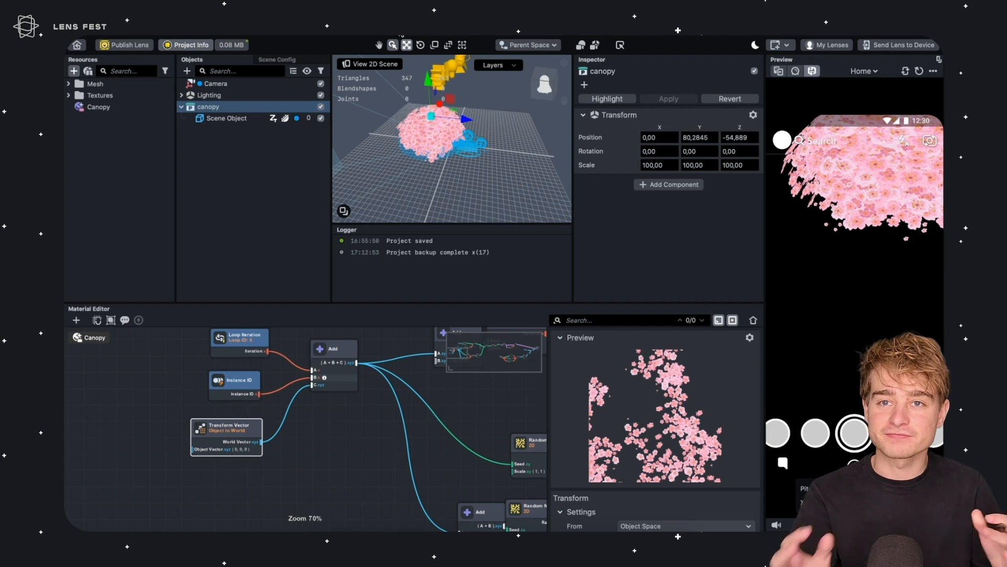
pyautogui.scroll(5, 473, 157)
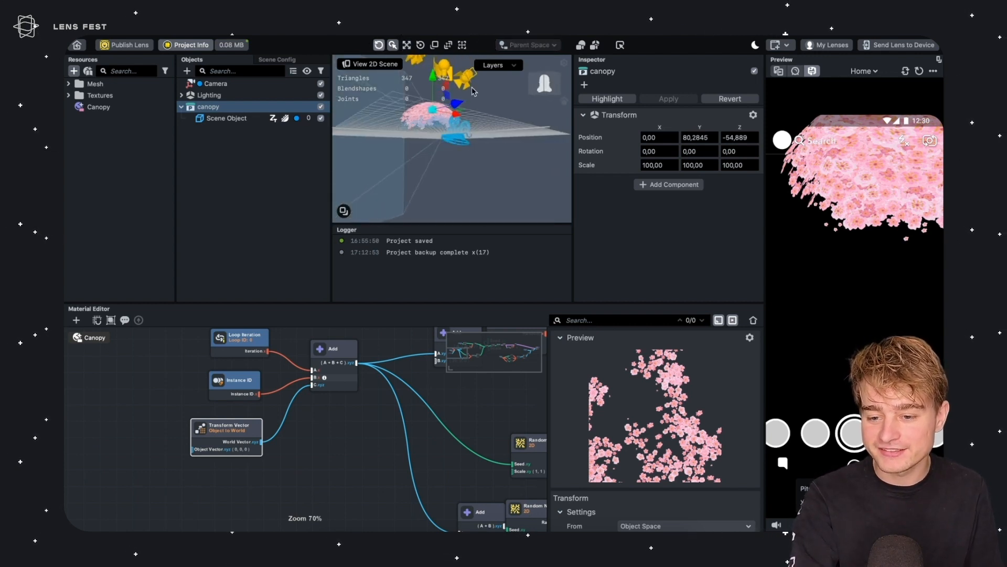
pyautogui.scroll(-5, 469, 167)
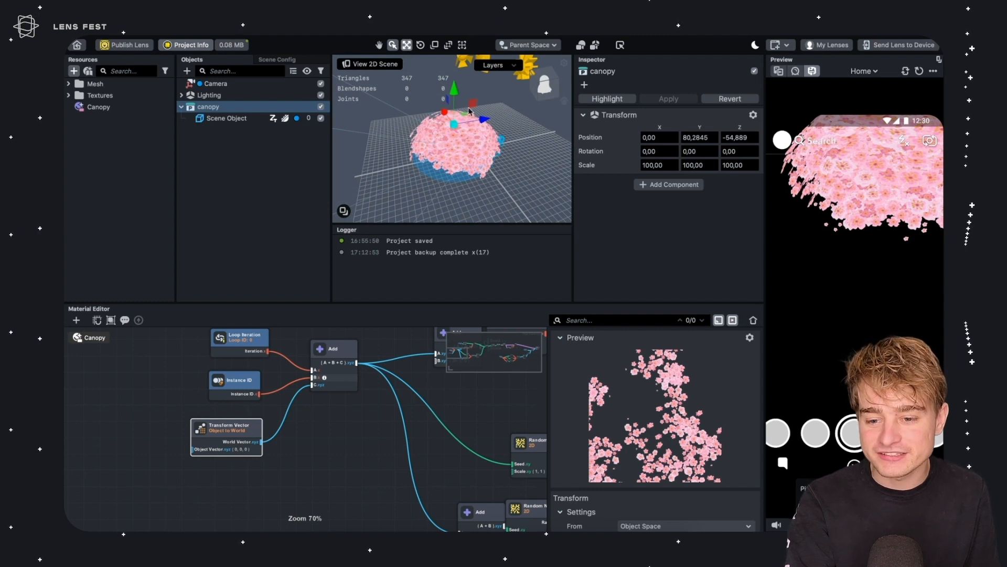
pyautogui.moveTo(472, 105); pyautogui.dragTo(489, 129)
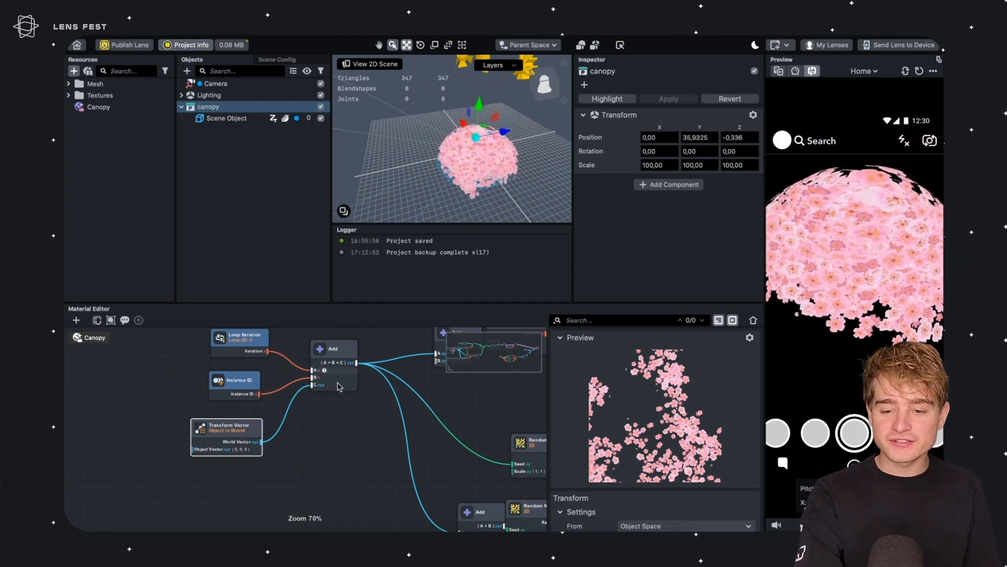
# Examine the complete canopy material graph and orbit the preview and scene viewport to inspect the result
pyautogui.scroll(-10, 376, 430)
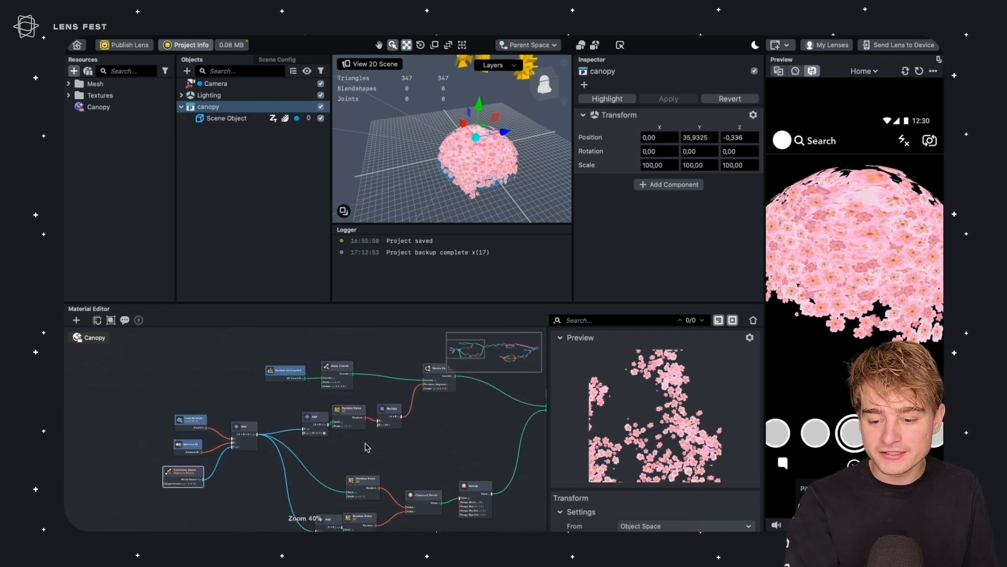
pyautogui.scroll(-5, 838, 273)
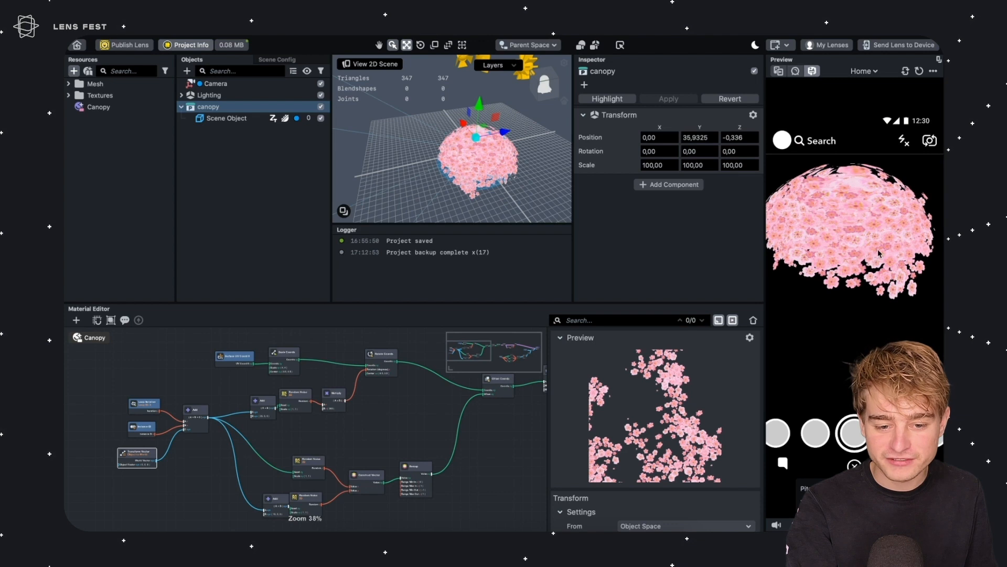
pyautogui.moveTo(879, 251); pyautogui.dragTo(869, 241, button='right')
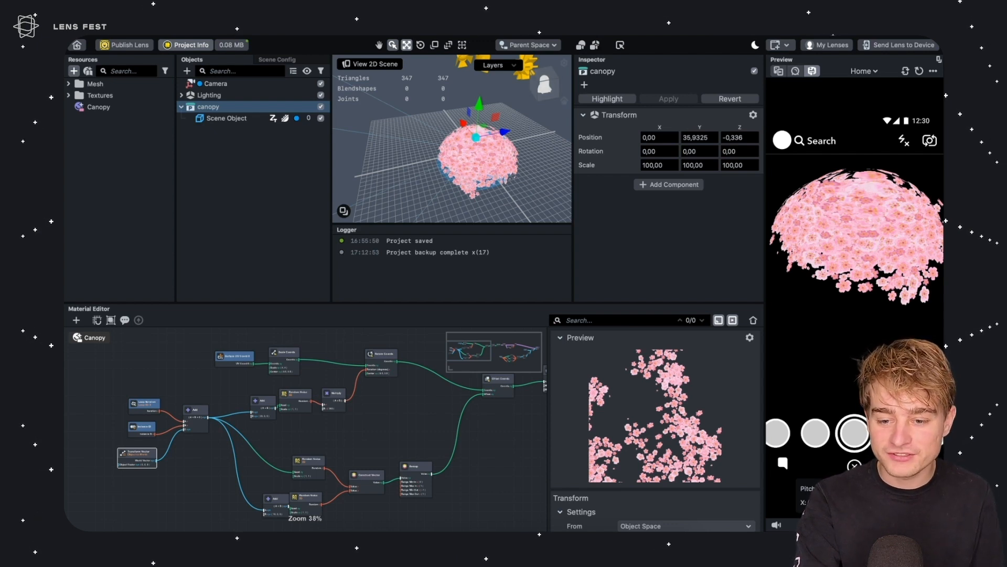
pyautogui.moveTo(499, 121); pyautogui.dragTo(488, 129, button='right')
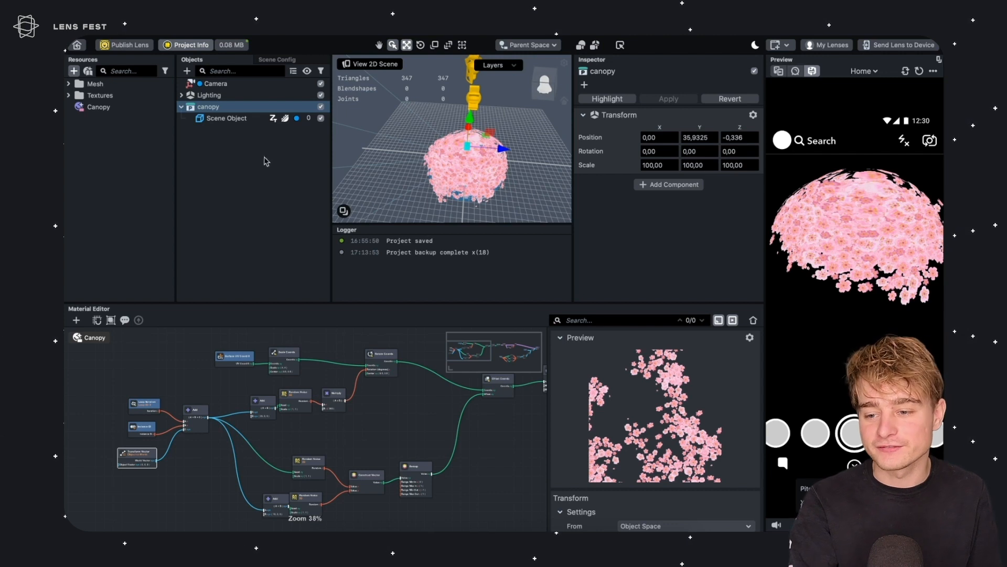
pyautogui.moveTo(456, 148); pyautogui.dragTo(493, 160, button='right')
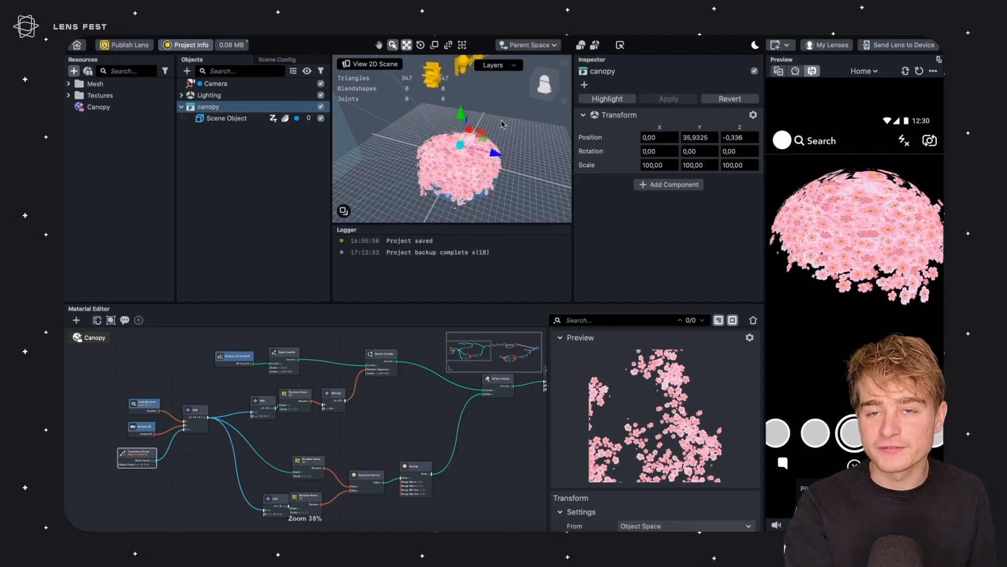
pyautogui.moveTo(480, 152); pyautogui.dragTo(472, 145, button='right')
# Open the recent project named Water
pyautogui.click(154, 16)
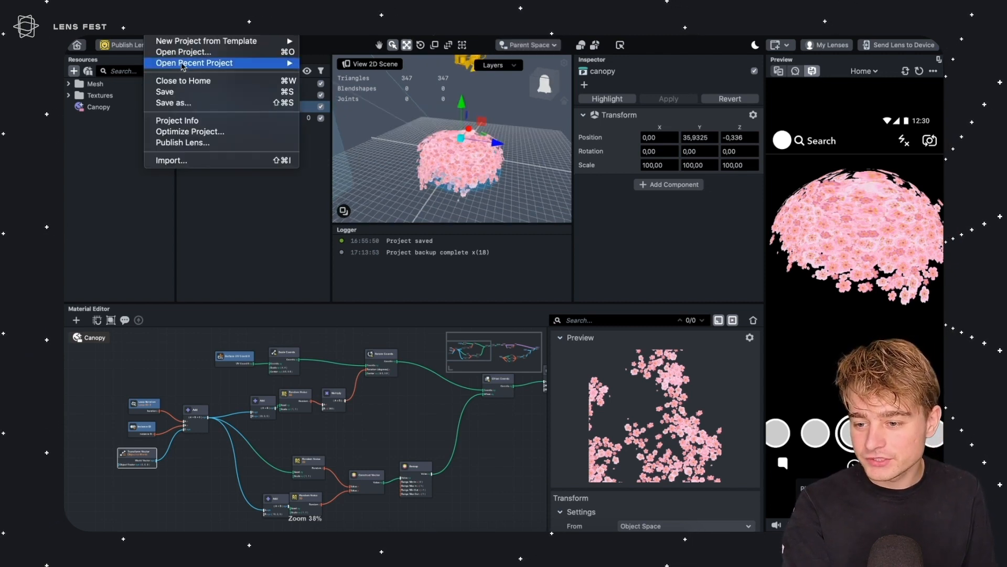
pyautogui.moveTo(185, 67)
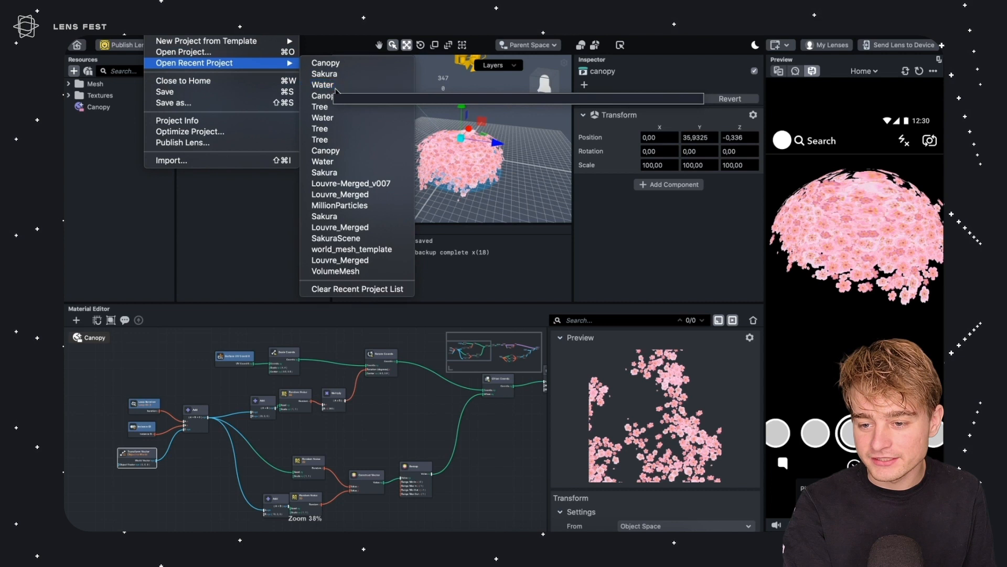
pyautogui.click(334, 85)
pyautogui.click(571, 283)
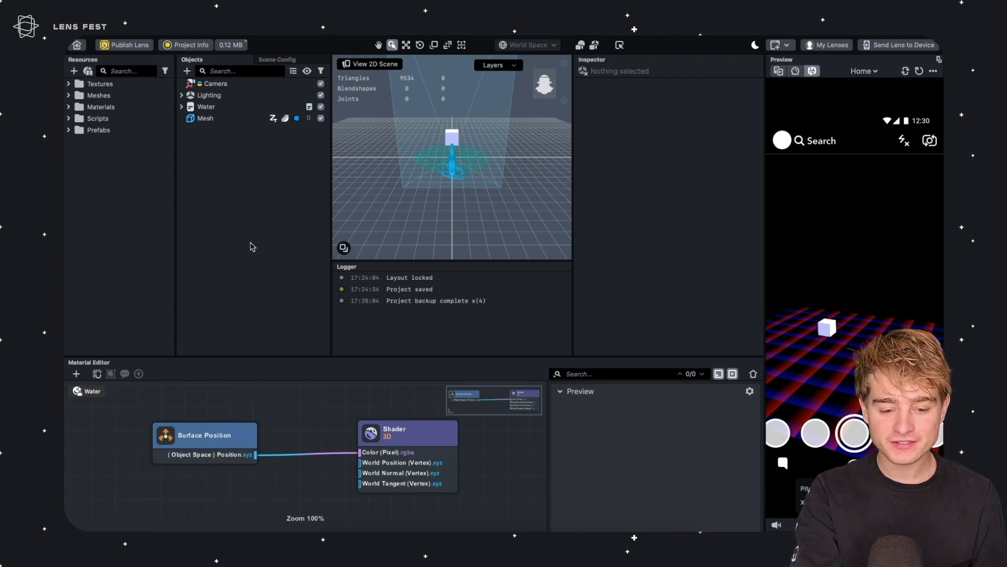
# Convert the Water mesh's position vertex attribute format to Half Float
pyautogui.moveTo(871, 282); pyautogui.dragTo(818, 285, button='right')
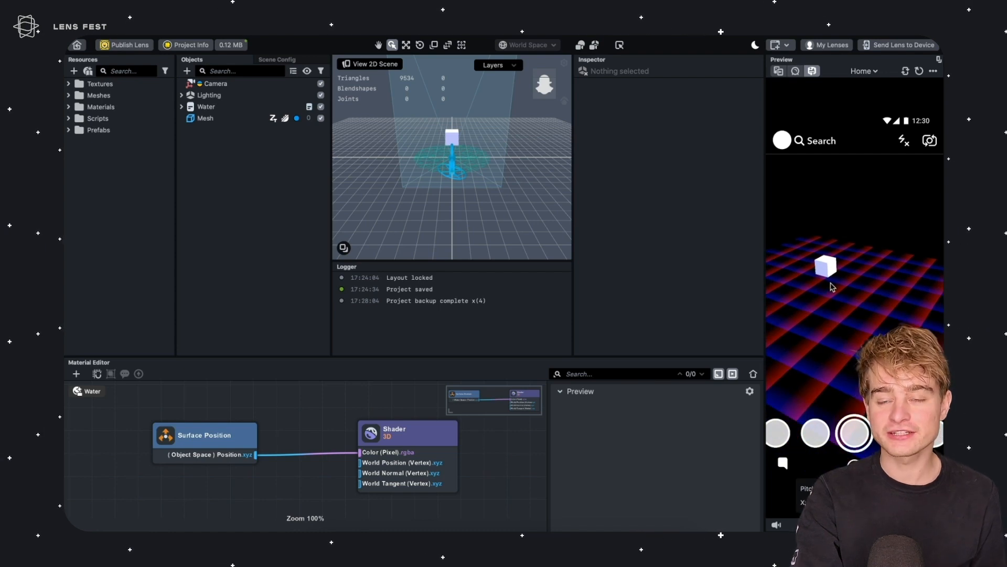
pyautogui.moveTo(829, 274); pyautogui.dragTo(860, 318, button='right')
pyautogui.moveTo(846, 350); pyautogui.dragTo(821, 306, button='right')
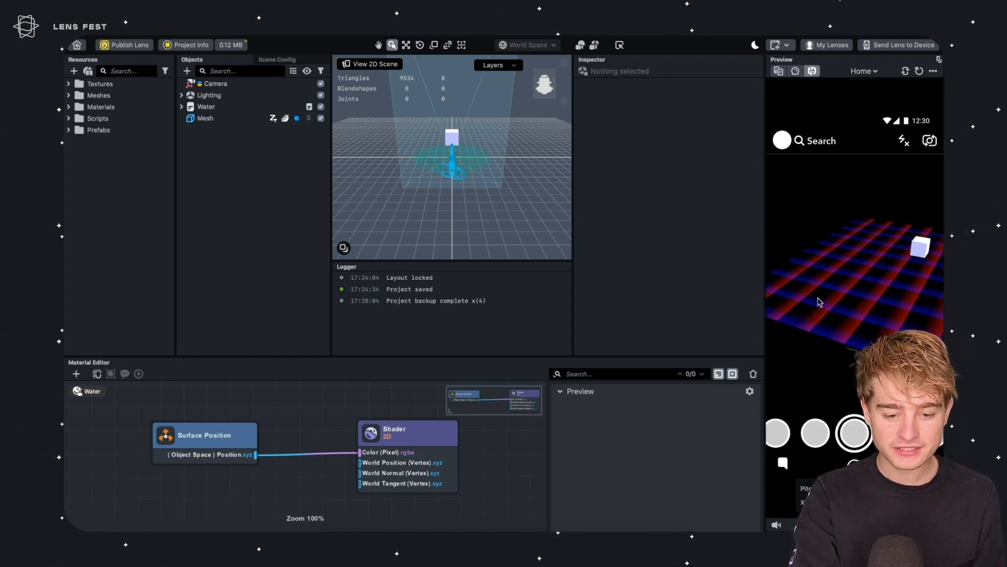
pyautogui.doubleClick(100, 95)
pyautogui.click(103, 107)
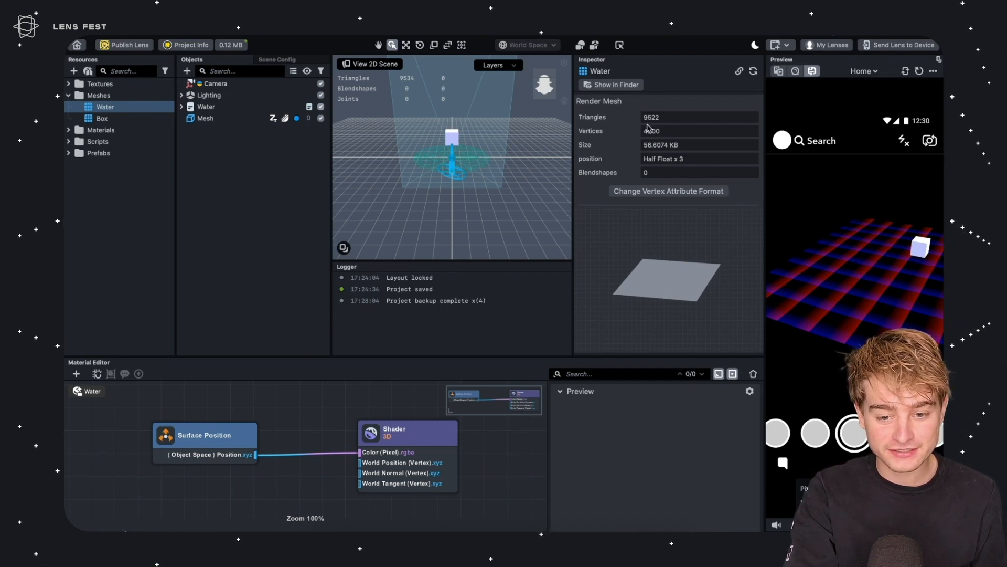
pyautogui.moveTo(864, 274); pyautogui.dragTo(862, 344, button='right')
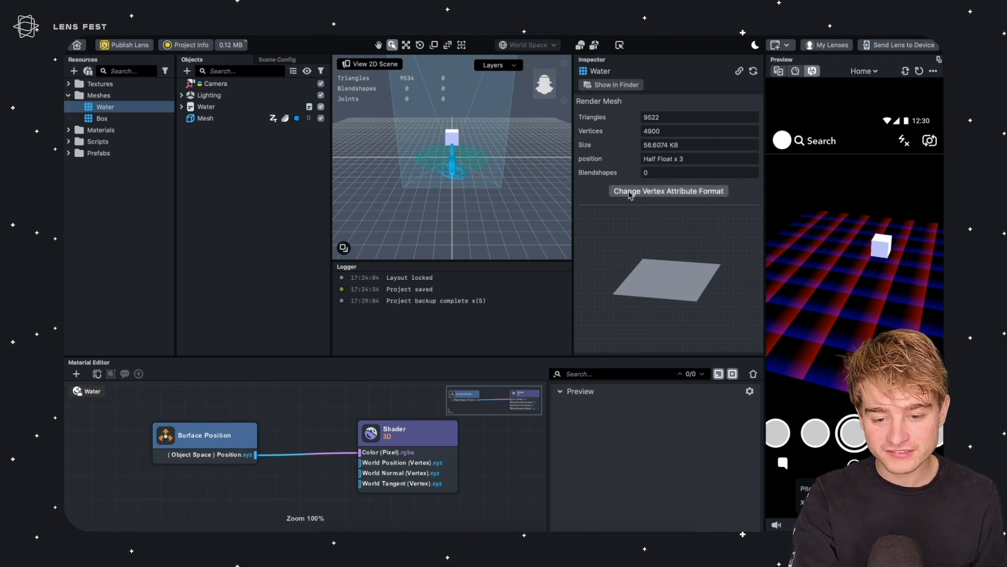
pyautogui.click(710, 191)
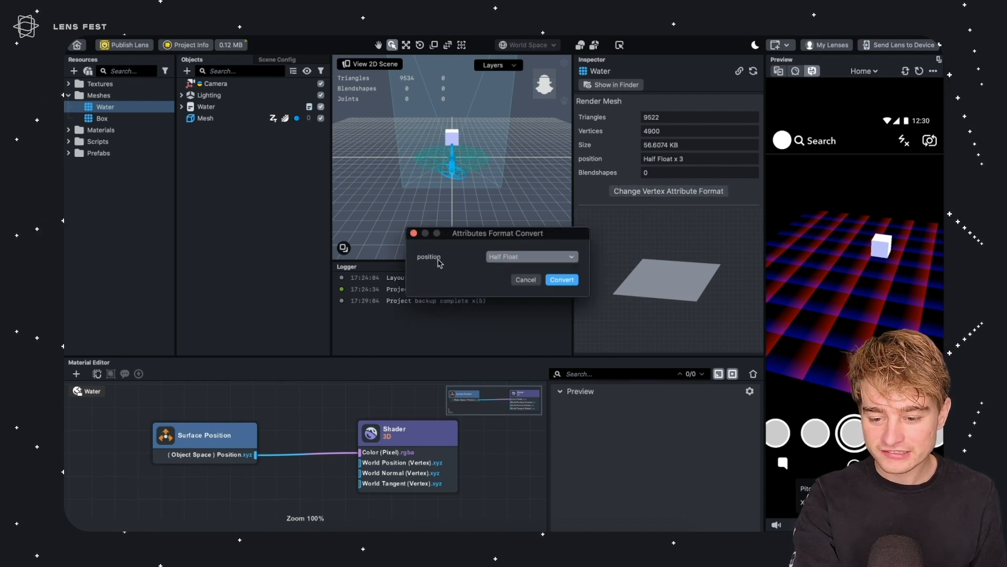
pyautogui.moveTo(501, 234); pyautogui.dragTo(500, 224)
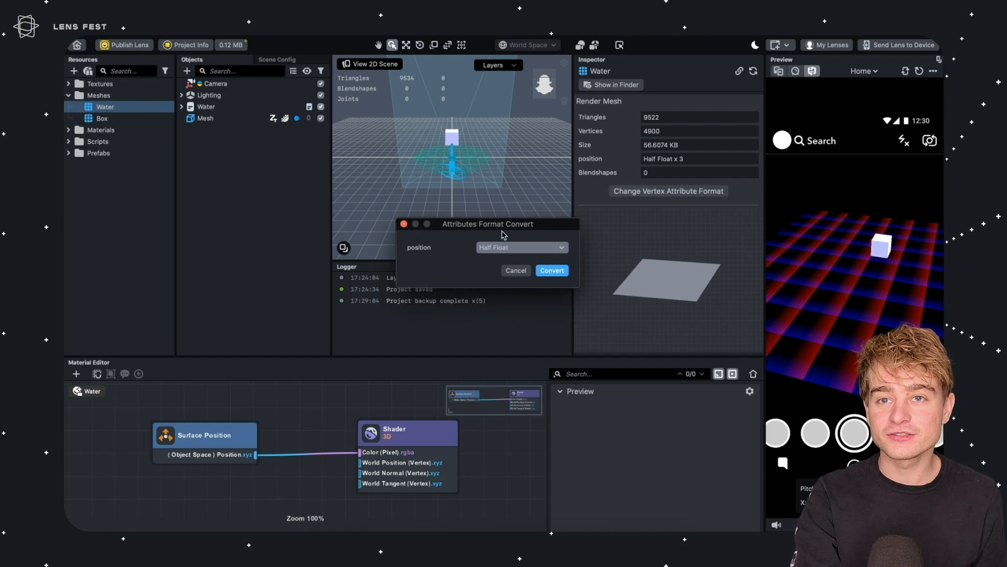
pyautogui.click(496, 247)
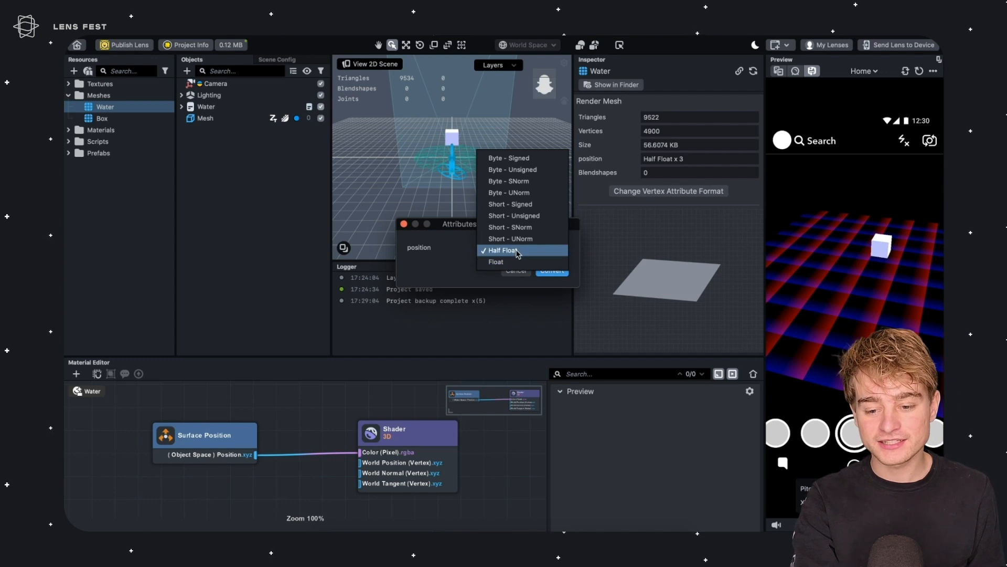
pyautogui.click(518, 252)
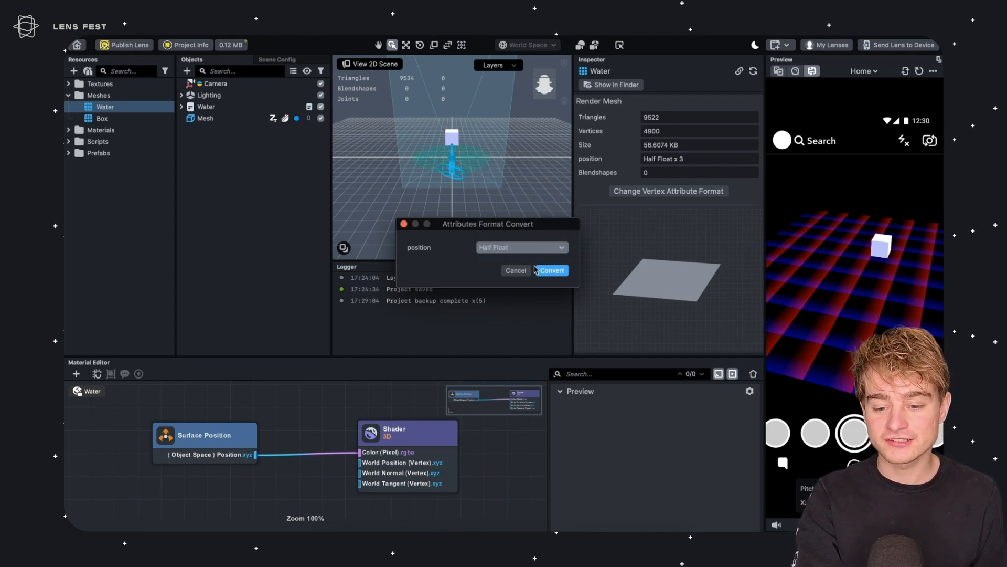
pyautogui.click(556, 270)
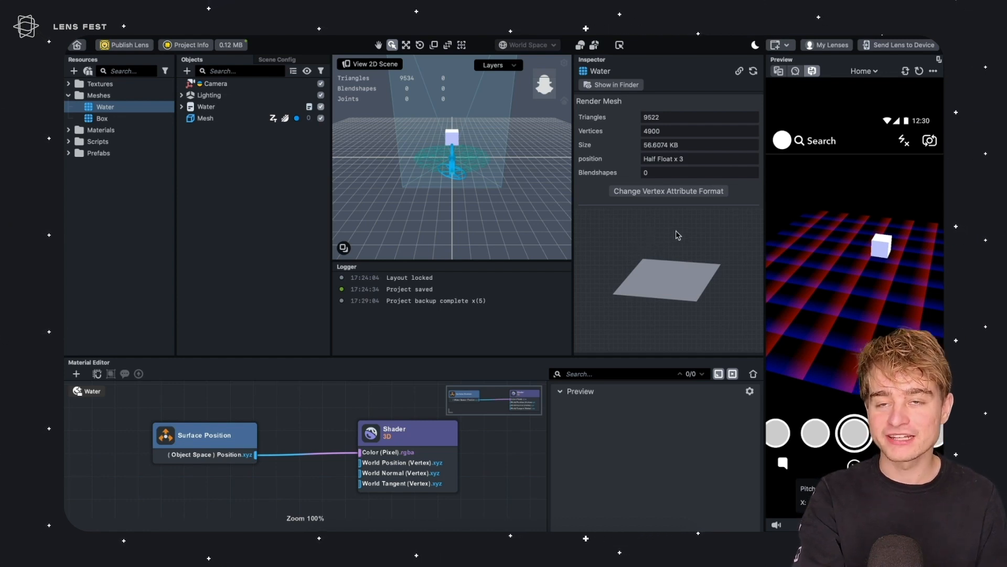
# Try different Rows values on the Water object's tile generator script, setting it back to 9
pyautogui.moveTo(859, 308); pyautogui.dragTo(898, 221, button='right')
pyautogui.moveTo(893, 274); pyautogui.dragTo(869, 256, button='right')
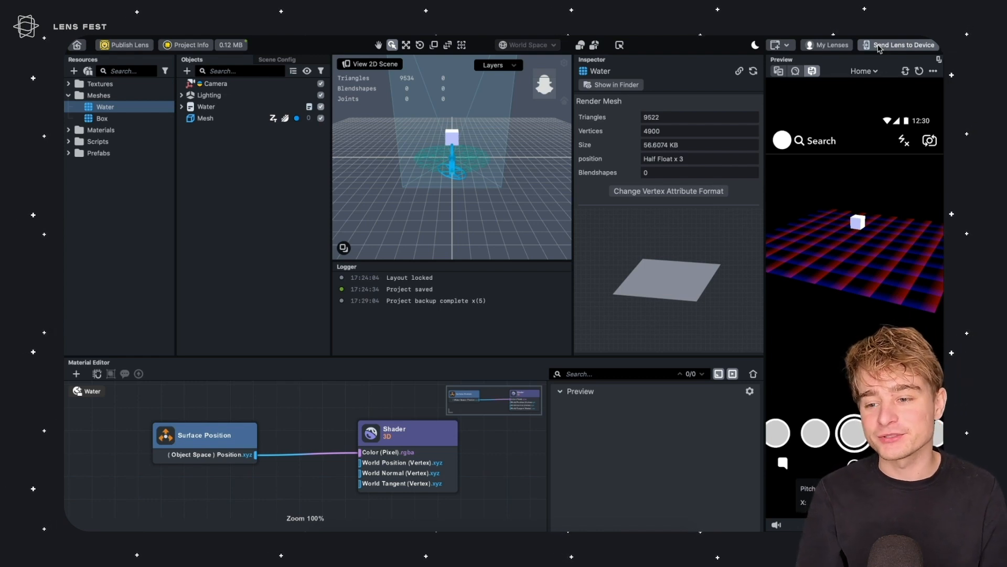
pyautogui.click(210, 106)
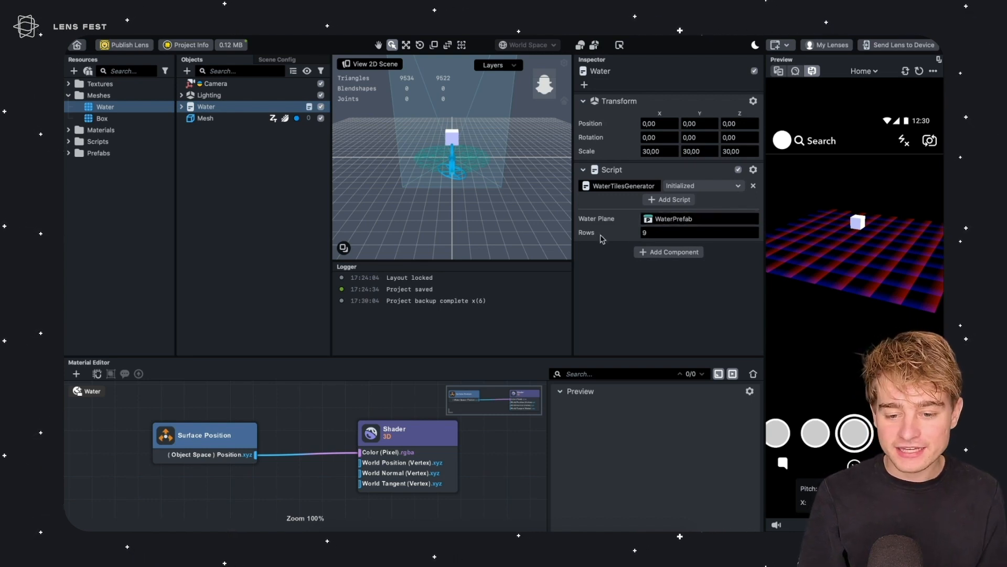
pyautogui.click(644, 232)
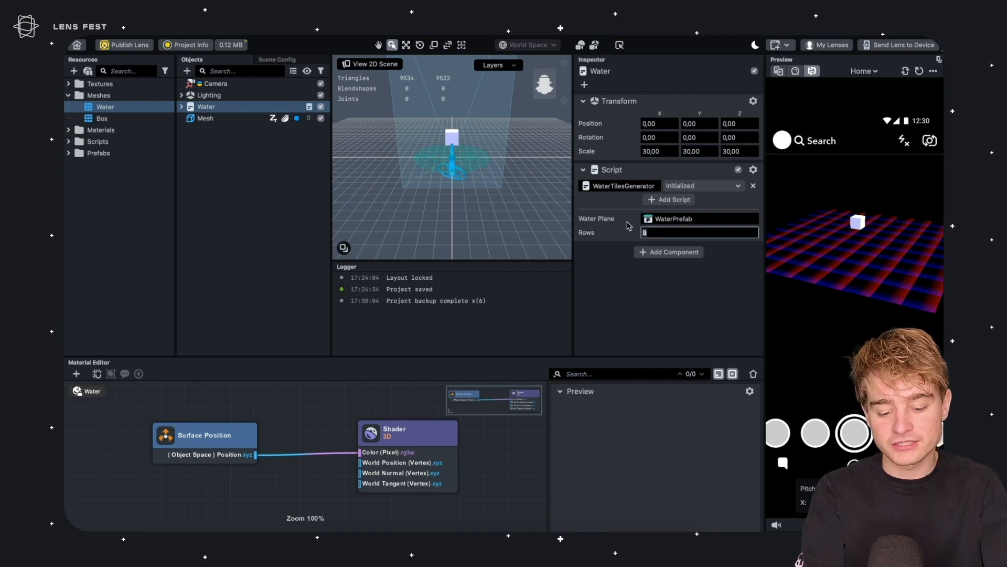
pyautogui.write('0')
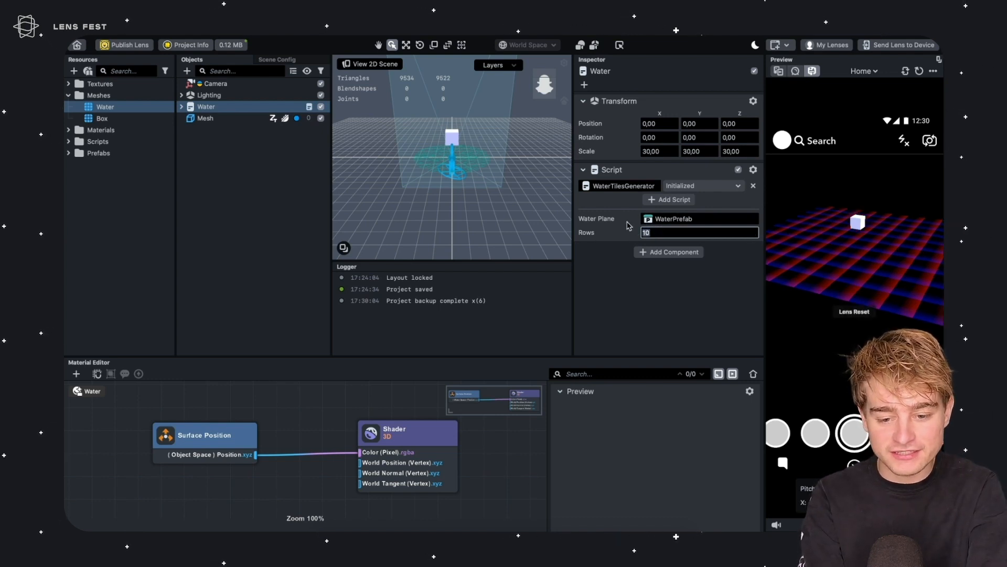
pyautogui.press('BackSpace')
pyautogui.write('5')
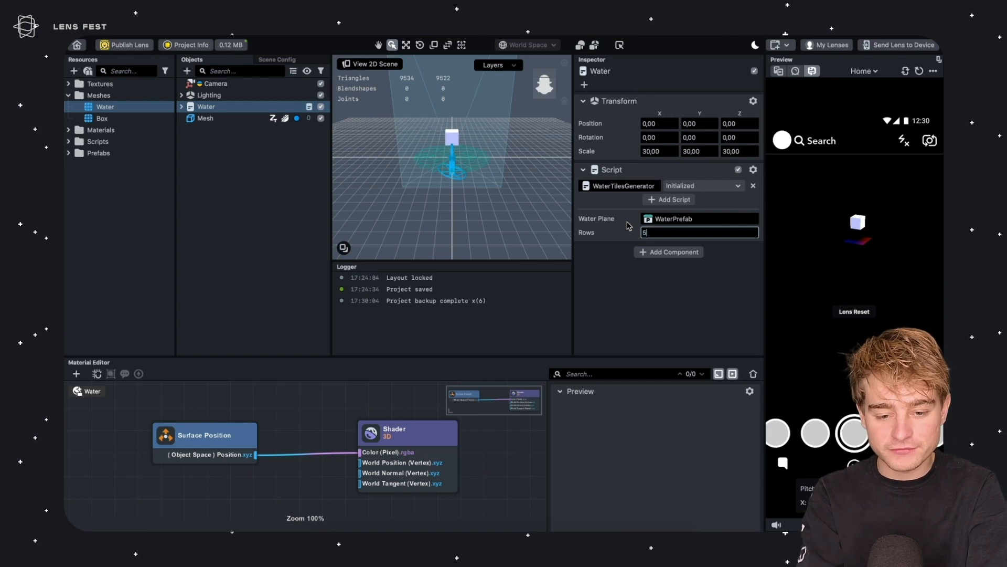
pyautogui.press('BackSpace')
pyautogui.write('9')
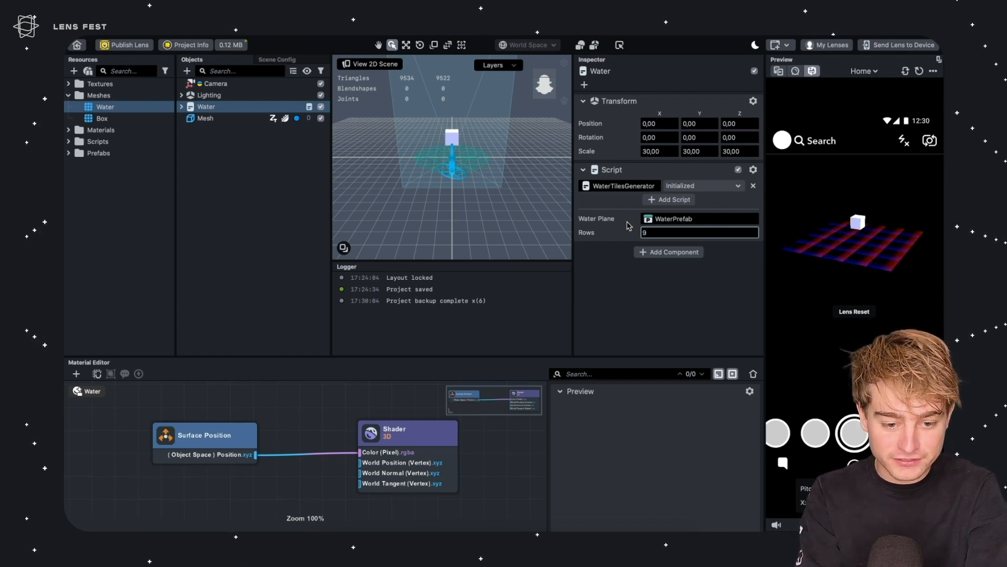
# Delete the Surface Position node from the Water material graph
pyautogui.moveTo(938, 271); pyautogui.dragTo(840, 259, button='right')
pyautogui.press('w')
pyautogui.press('s')
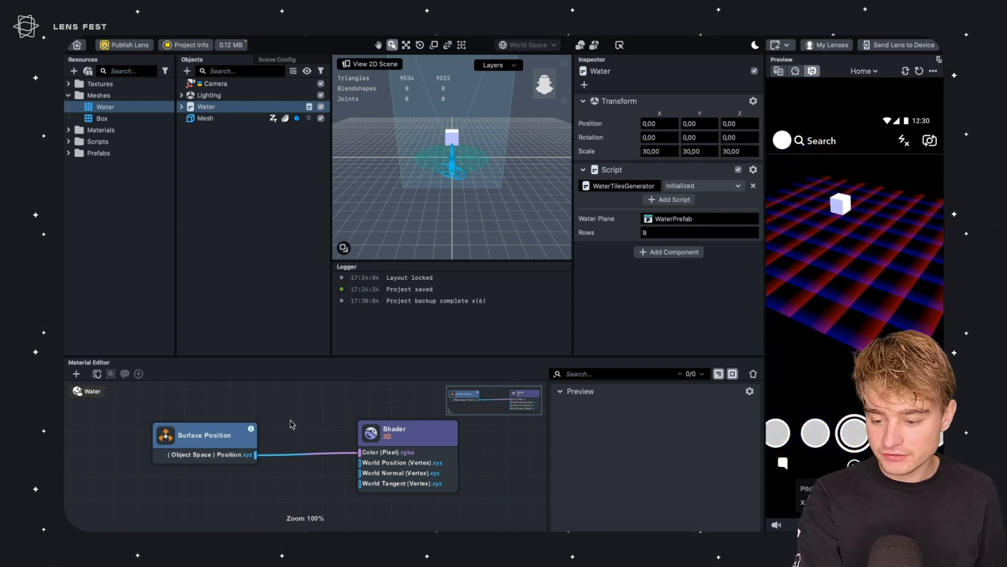
pyautogui.moveTo(252, 431); pyautogui.dragTo(280, 424)
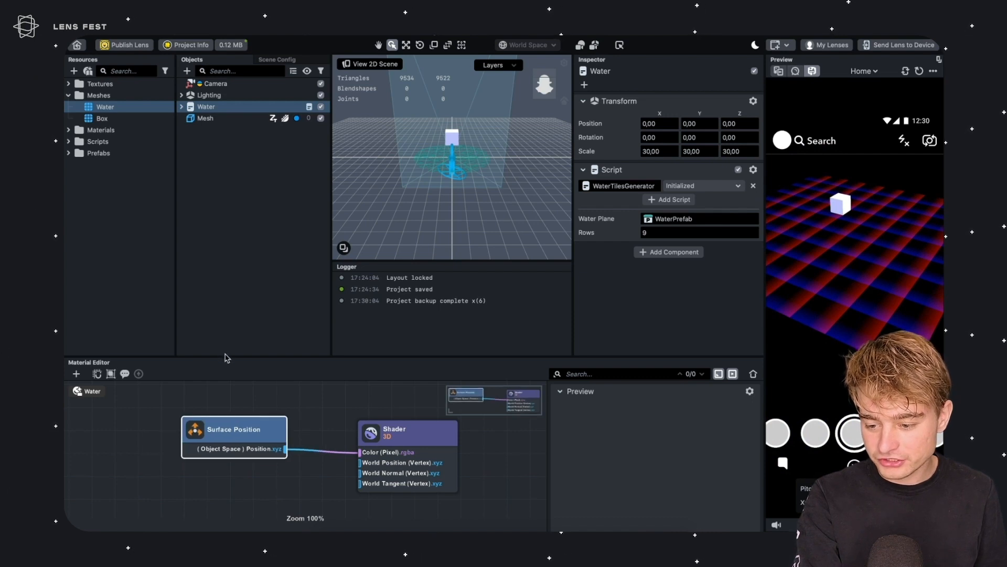
pyautogui.moveTo(245, 356); pyautogui.dragTo(252, 216)
pyautogui.click(268, 297)
pyautogui.moveTo(252, 363); pyautogui.dragTo(218, 375)
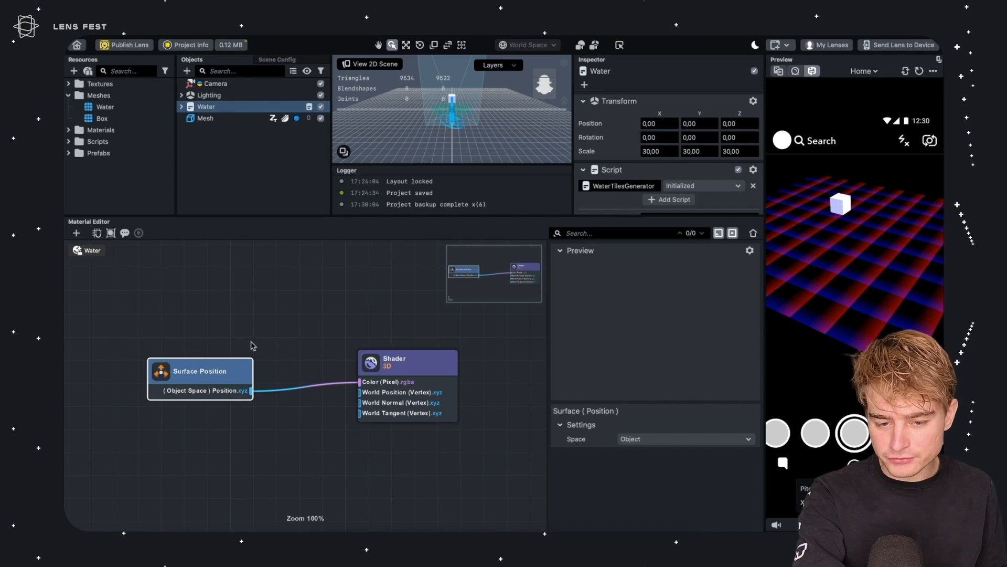
pyautogui.press('Delete')
# Save the project
pyautogui.moveTo(816, 279); pyautogui.dragTo(853, 255, button='right')
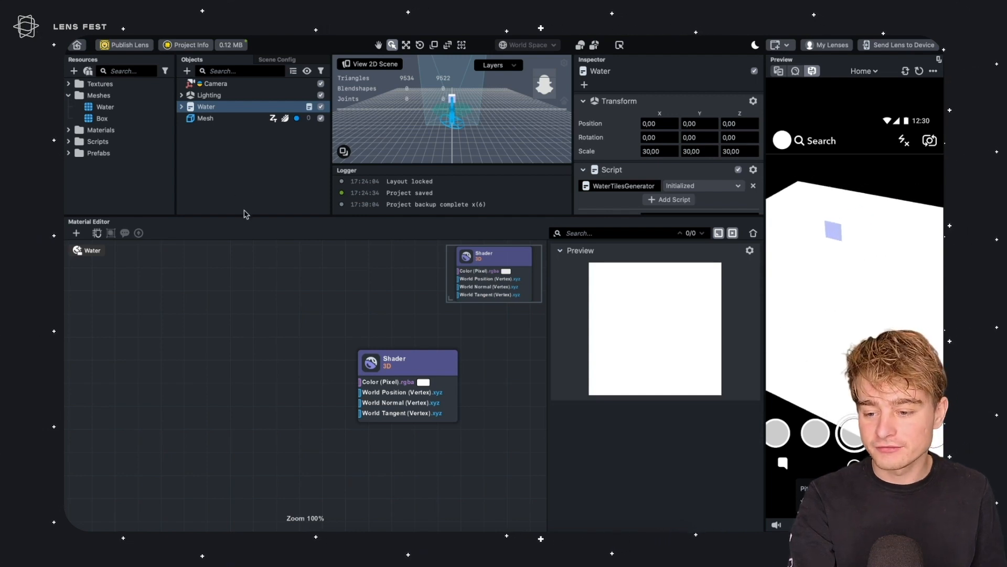
pyautogui.moveTo(254, 216); pyautogui.dragTo(237, 277)
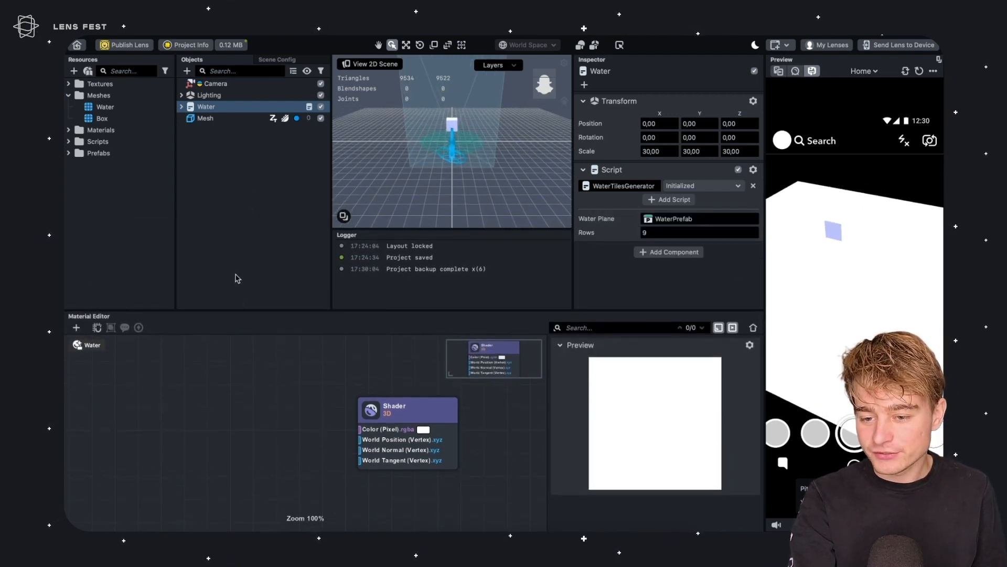
pyautogui.click(250, 257)
pyautogui.hotkey('ctrl', 's')
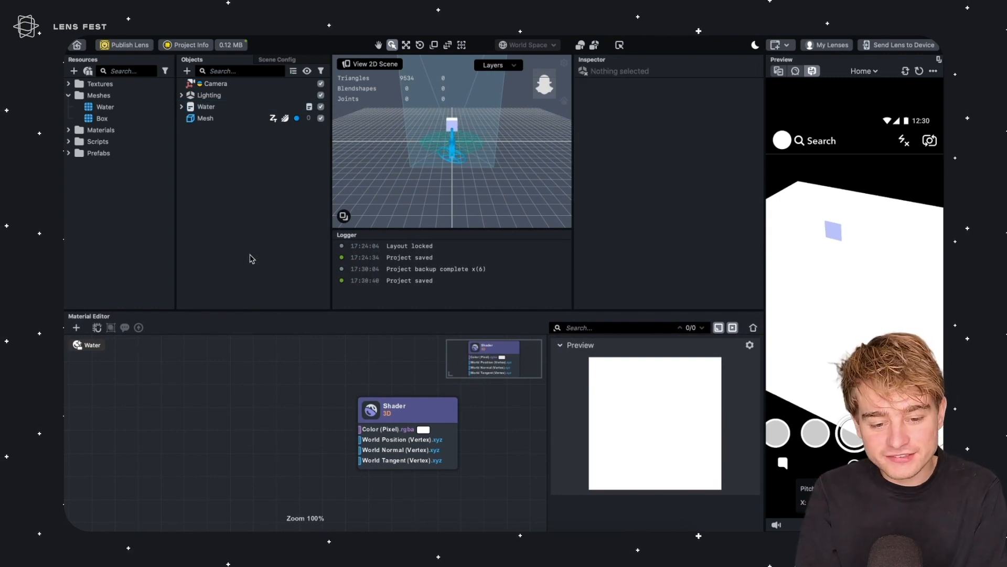
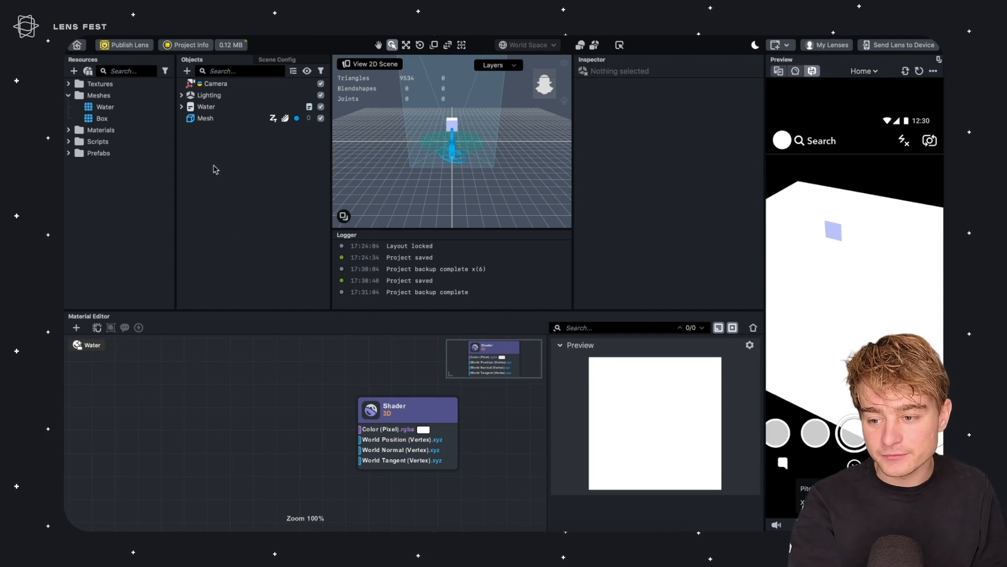
# Add a new camera object, move it up in the hierarchy, and rename it Reflection
pyautogui.click(186, 71)
pyautogui.write('camera')
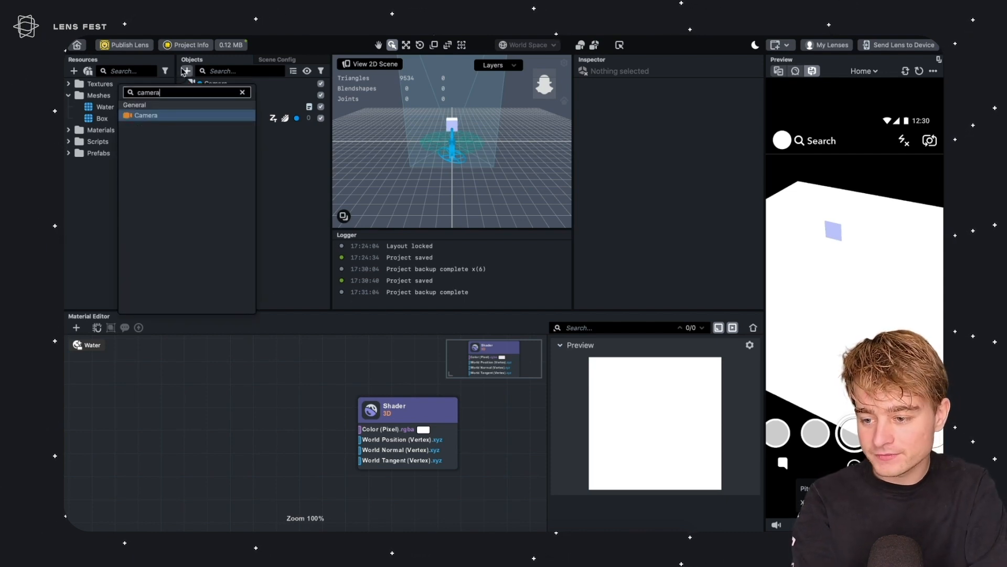
pyautogui.press('Return')
pyautogui.moveTo(212, 129); pyautogui.dragTo(210, 90)
pyautogui.press('Return')
pyautogui.write('Renflection')
pyautogui.press('Return')
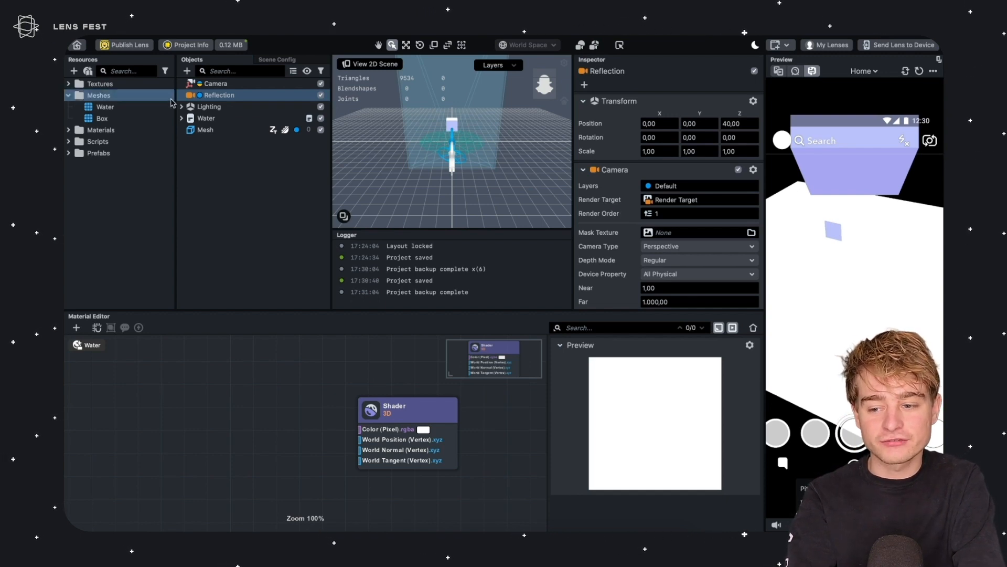
# Compare the Camera and Reflection objects' settings in the inspector
pyautogui.click(215, 83)
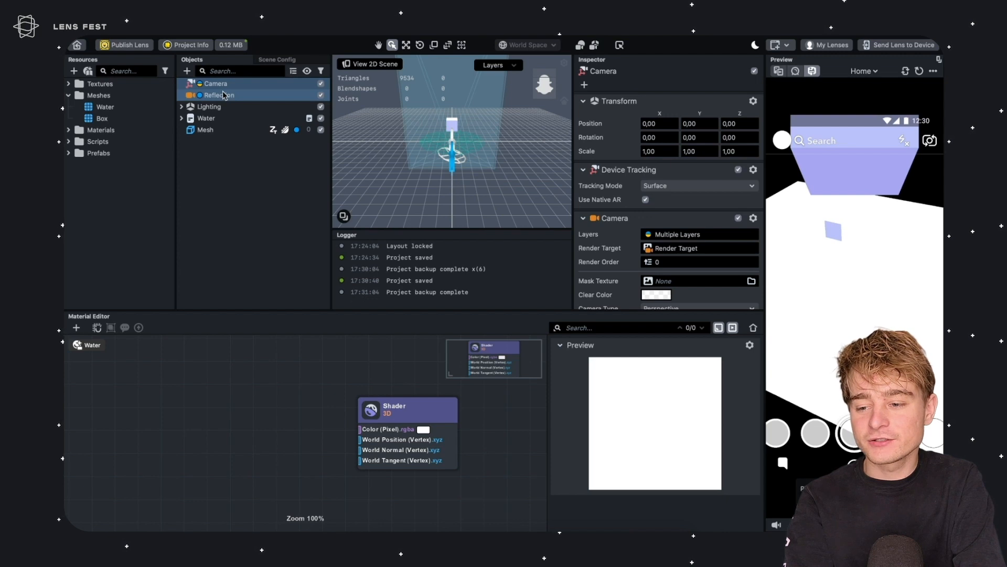
pyautogui.click(224, 95)
pyautogui.click(231, 85)
pyautogui.click(230, 95)
pyautogui.click(70, 97)
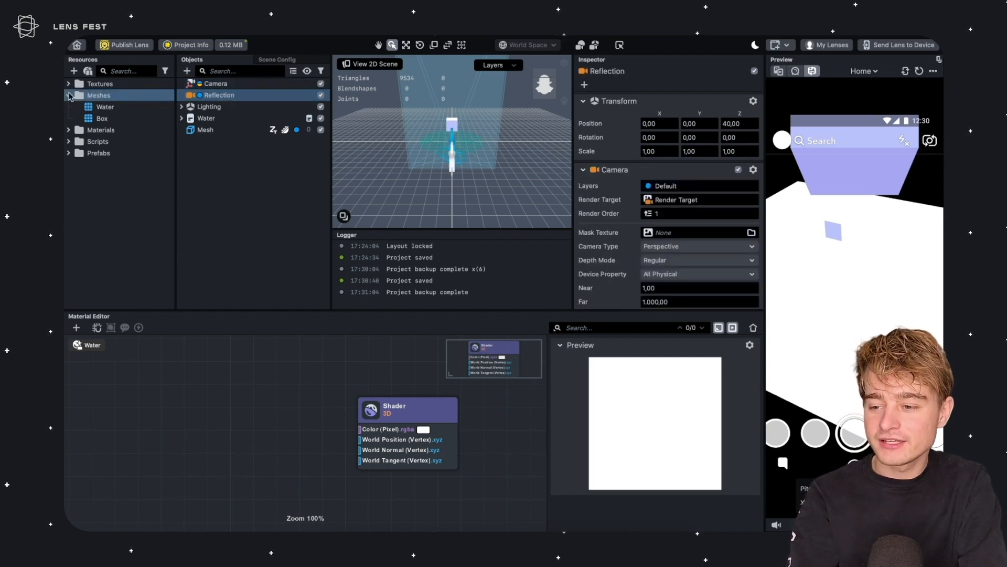
pyautogui.click(69, 95)
pyautogui.click(220, 96)
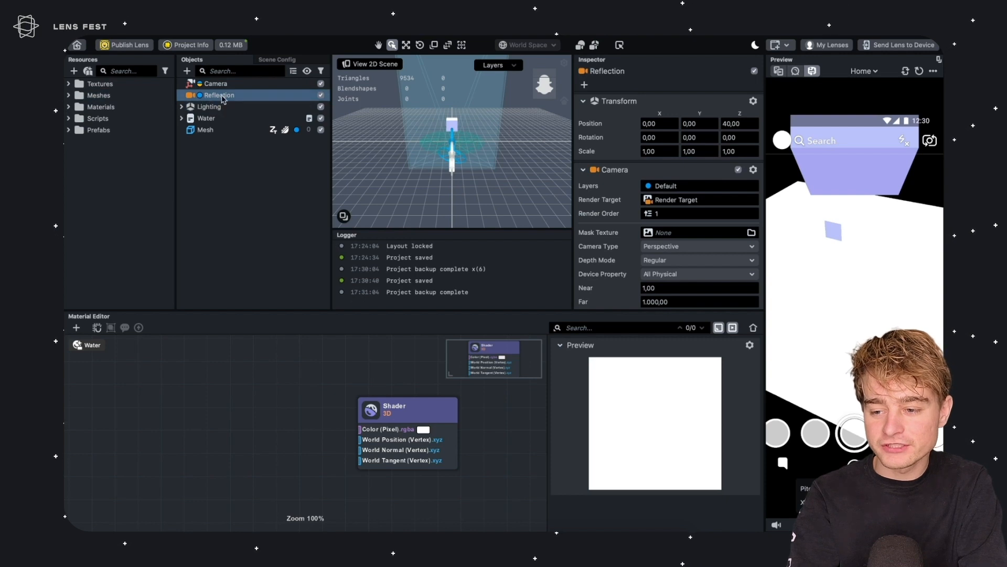
# Open the CopyTransform script from the Scripts folder and review its code before closing it
pyautogui.click(83, 120)
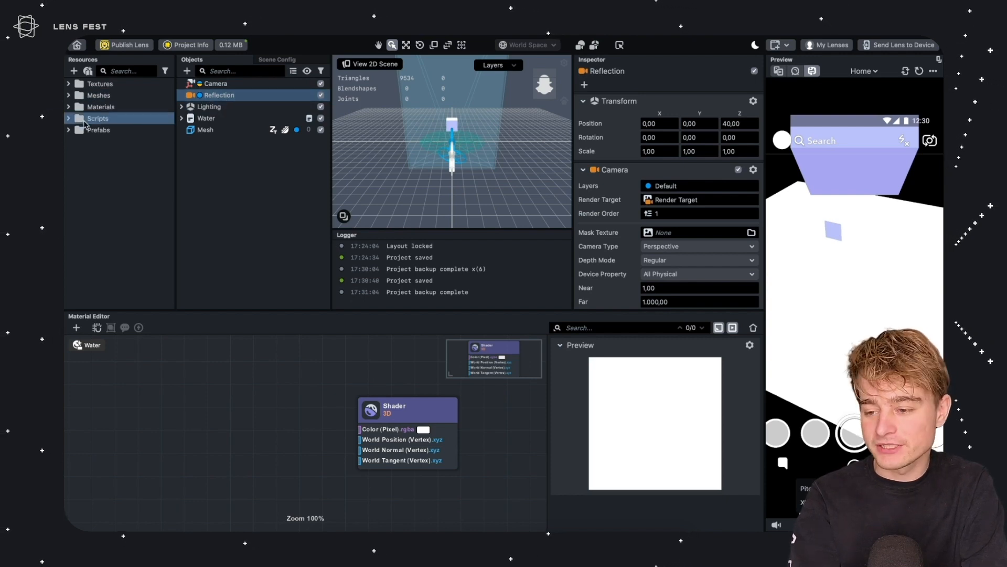
pyautogui.doubleClick(83, 119)
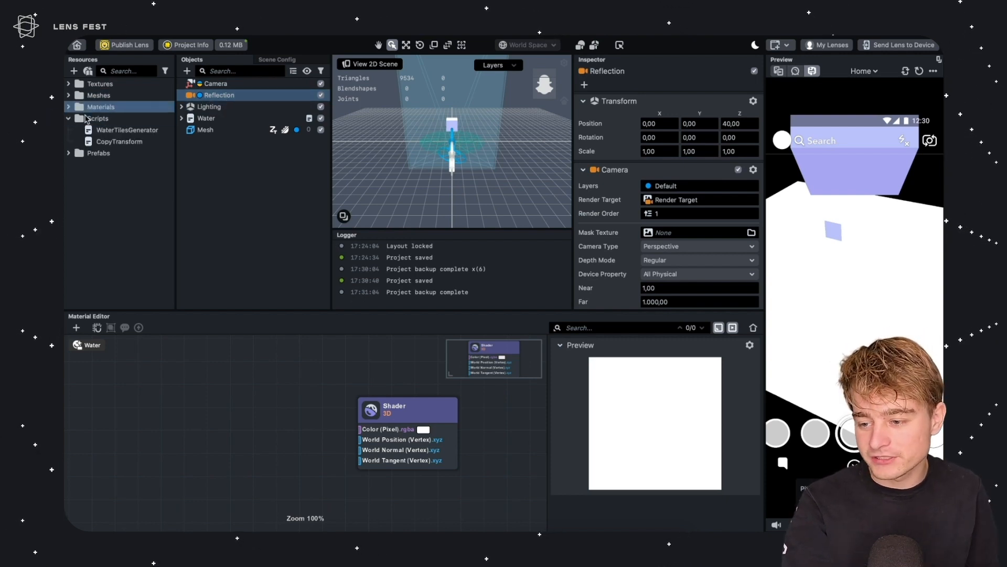
pyautogui.click(102, 131)
pyautogui.doubleClick(119, 142)
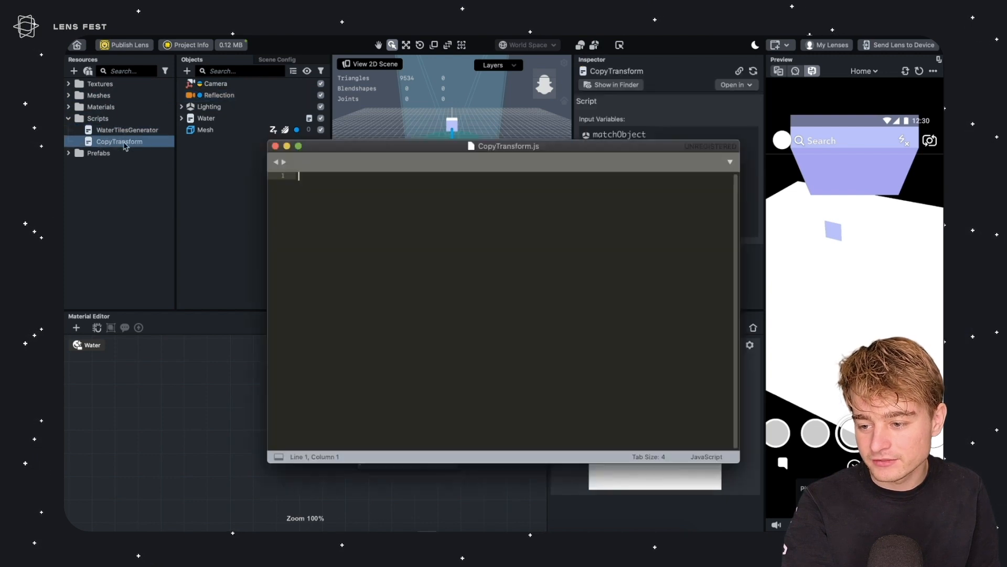
pyautogui.click(413, 251)
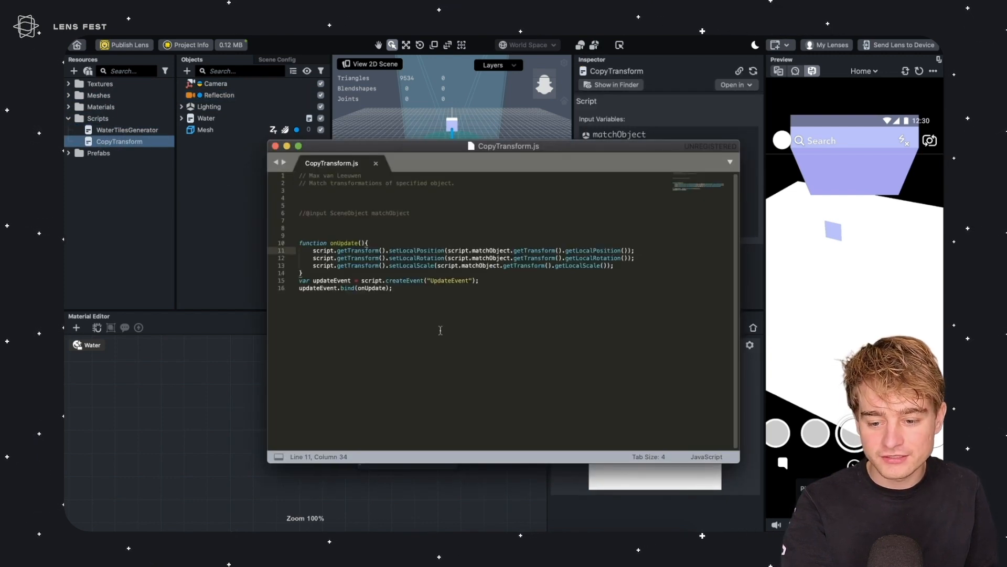
pyautogui.moveTo(403, 251); pyautogui.dragTo(431, 251)
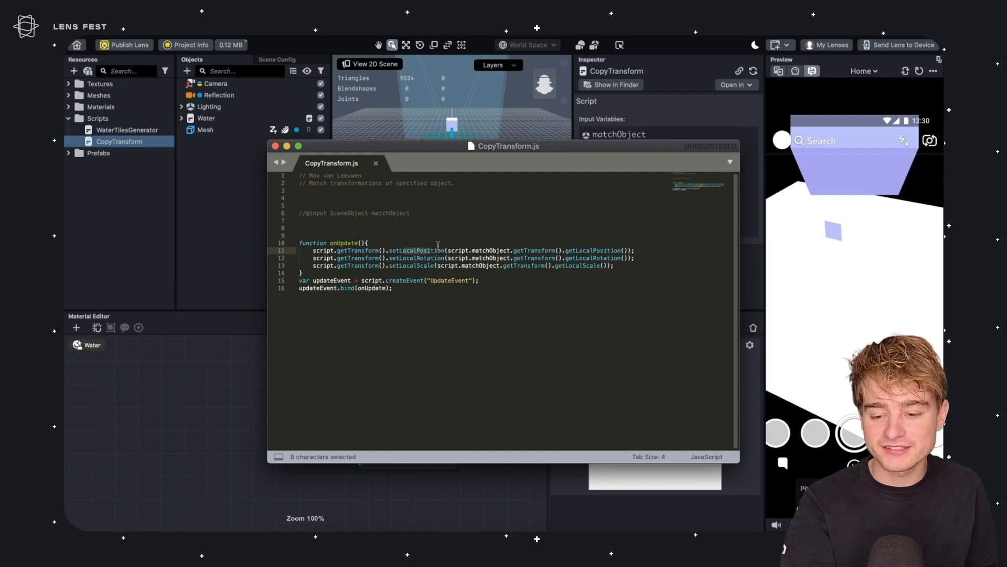
pyautogui.click(597, 251)
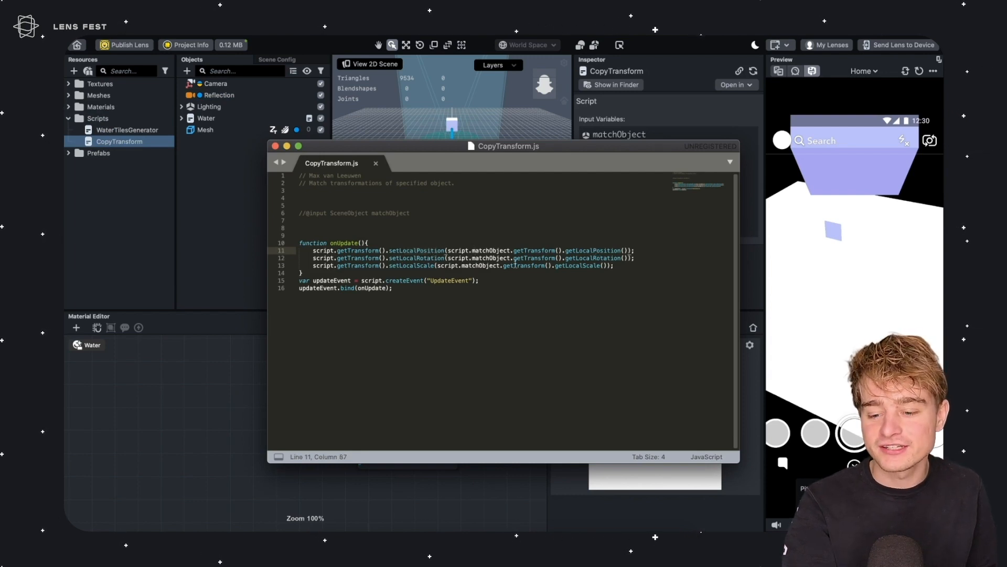
pyautogui.click(420, 257)
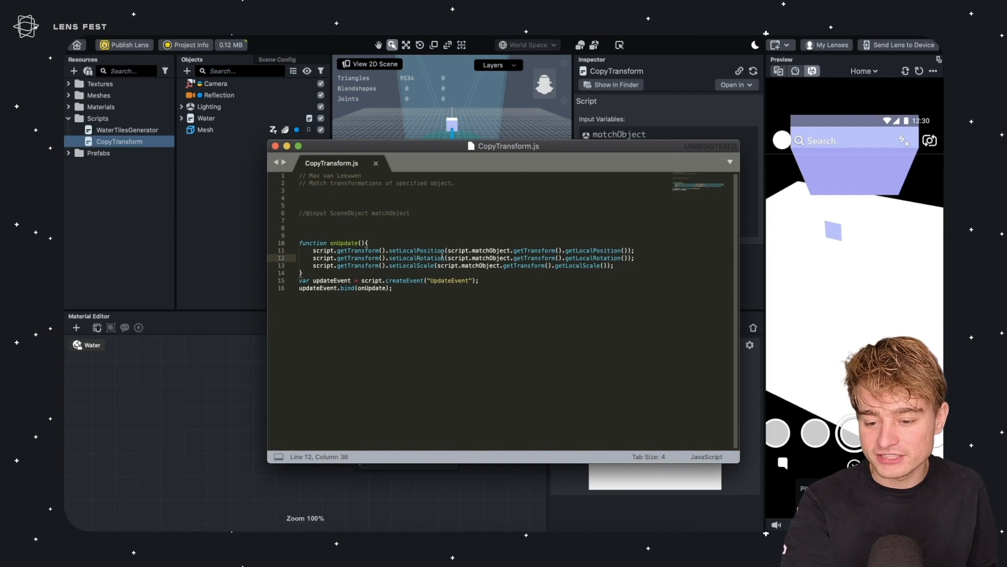
pyautogui.click(599, 259)
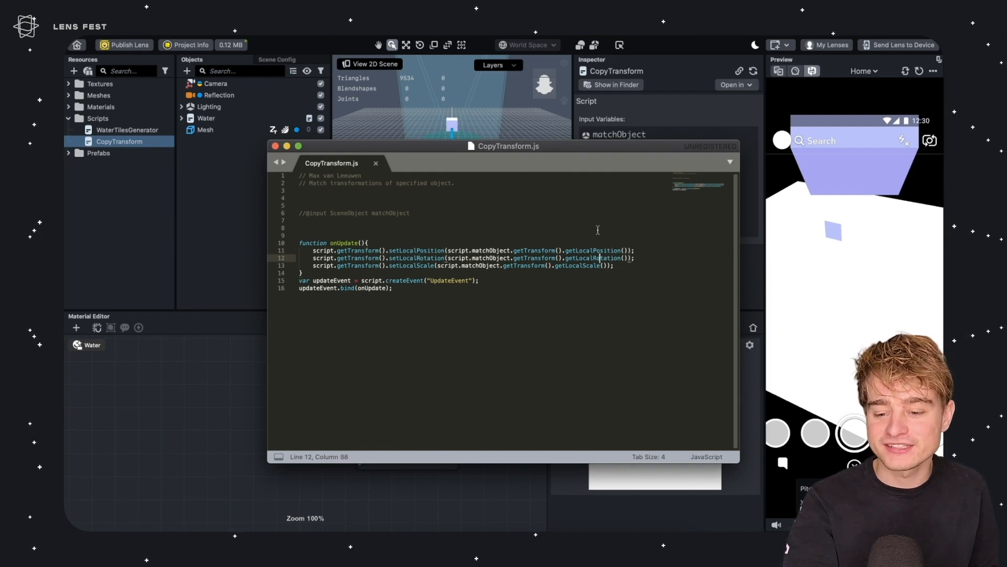
pyautogui.click(511, 228)
pyautogui.moveTo(349, 245); pyautogui.dragTo(360, 298)
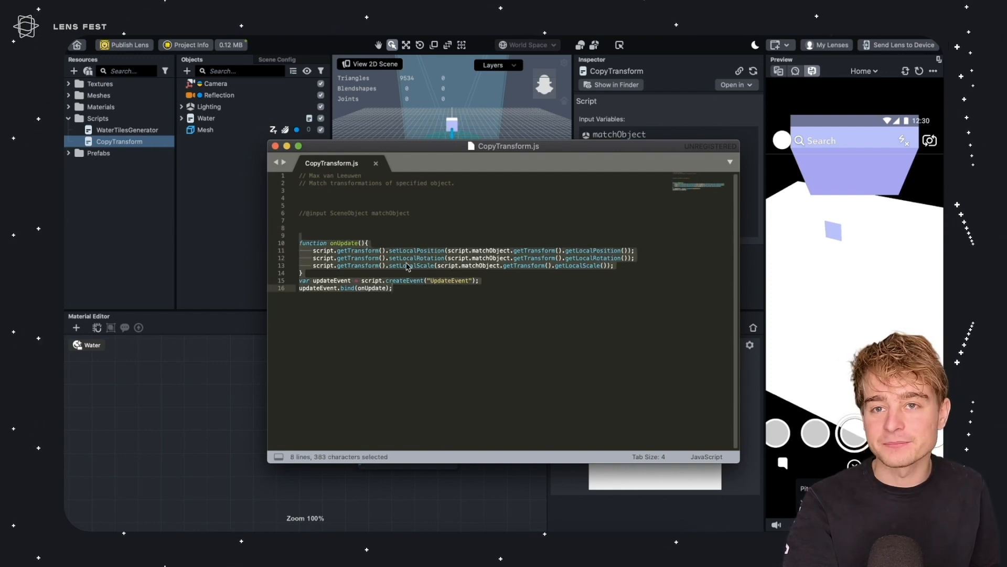
pyautogui.click(457, 211)
pyautogui.press('super+w')
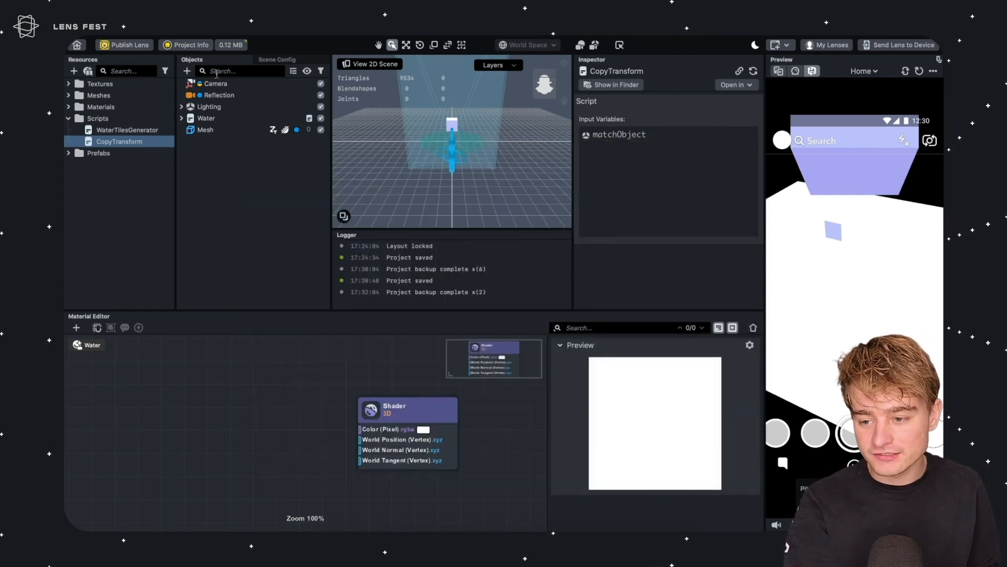
# Switch between the Water, Camera and Reflection objects to inspect their properties
pyautogui.click(206, 119)
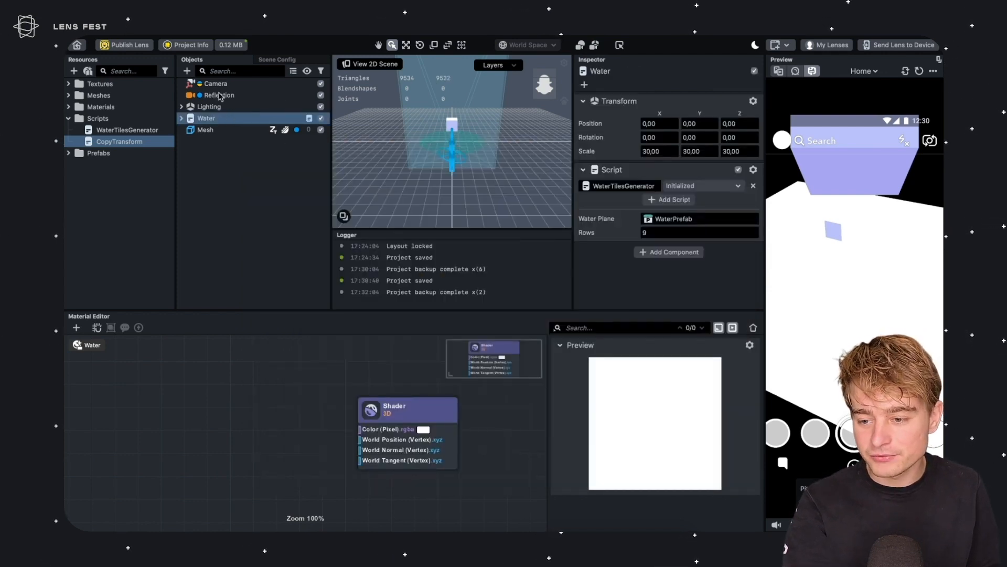
pyautogui.click(219, 95)
pyautogui.click(260, 85)
pyautogui.click(258, 96)
pyautogui.click(270, 85)
pyautogui.click(274, 97)
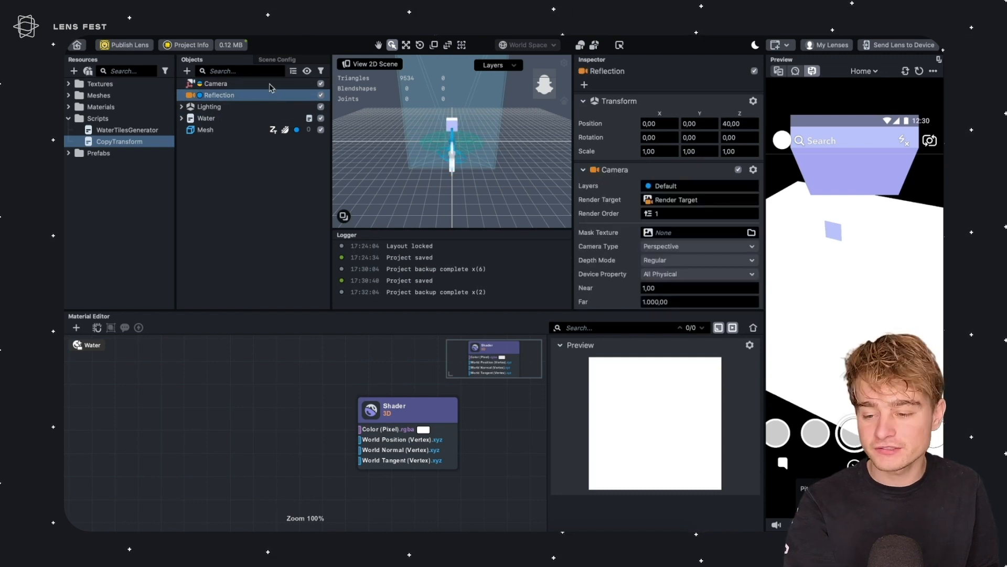
# Add the CopyTransform script to the Reflection camera and set its Match Object to Camera
pyautogui.click(226, 109)
pyautogui.click(231, 96)
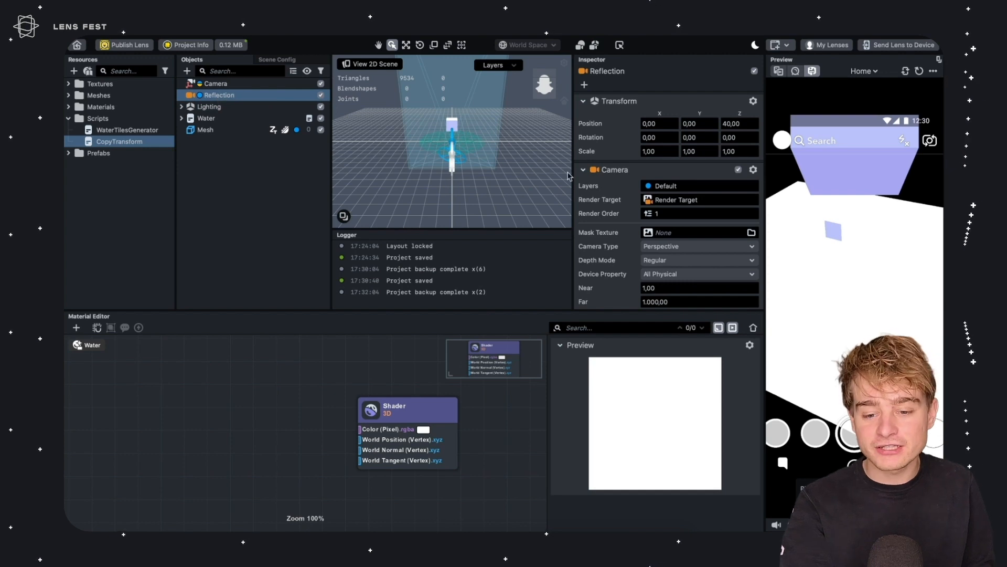
pyautogui.scroll(-3, 619, 237)
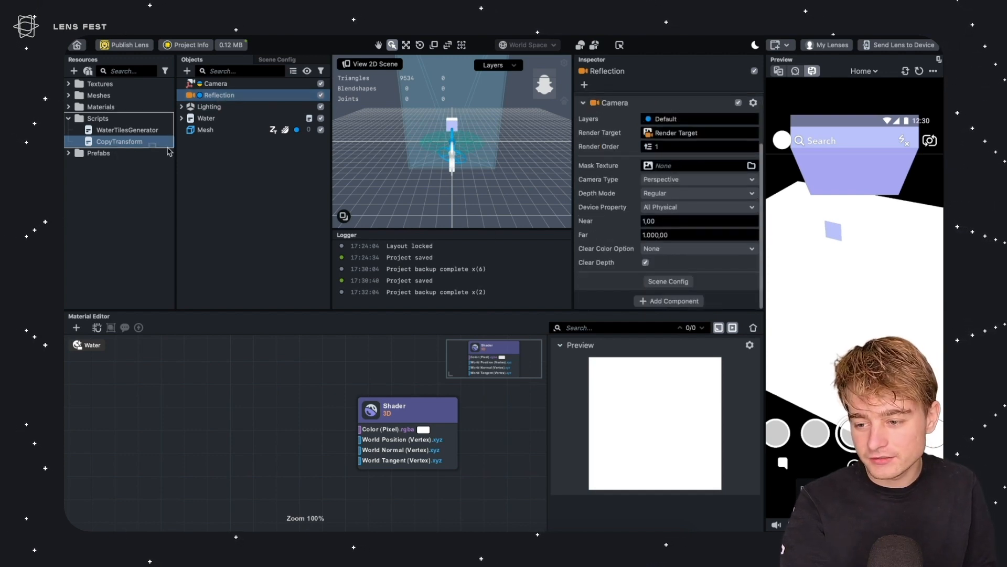
pyautogui.moveTo(616, 263); pyautogui.dragTo(612, 275)
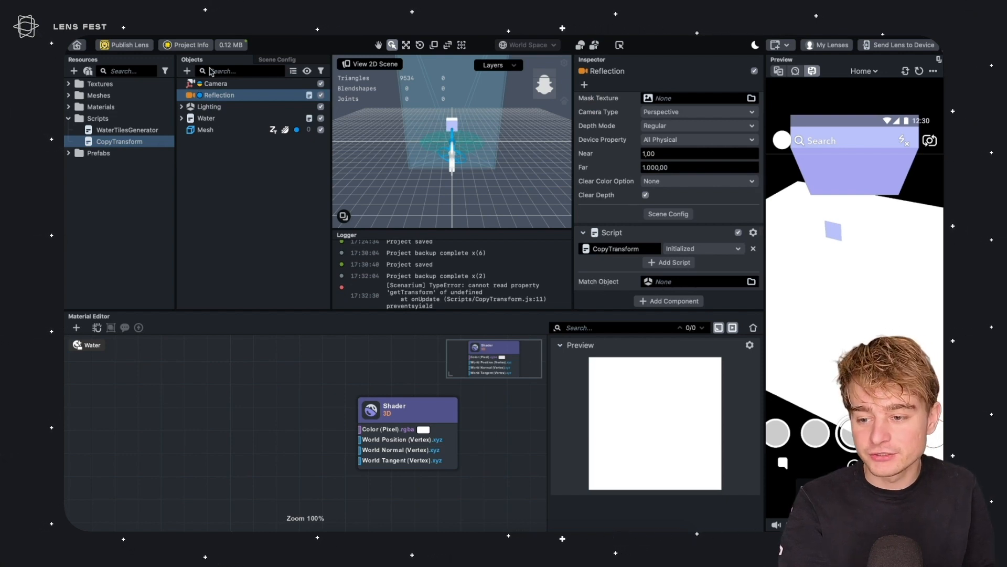
pyautogui.moveTo(219, 83); pyautogui.dragTo(672, 281)
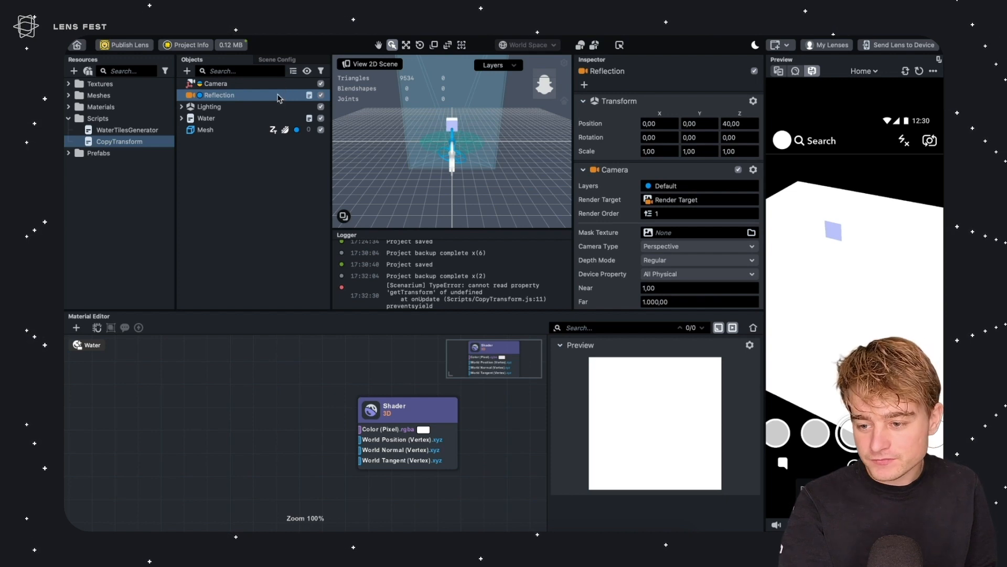
# Add an empty scene object named ReflectionAnchor
pyautogui.click(257, 158)
pyautogui.click(187, 71)
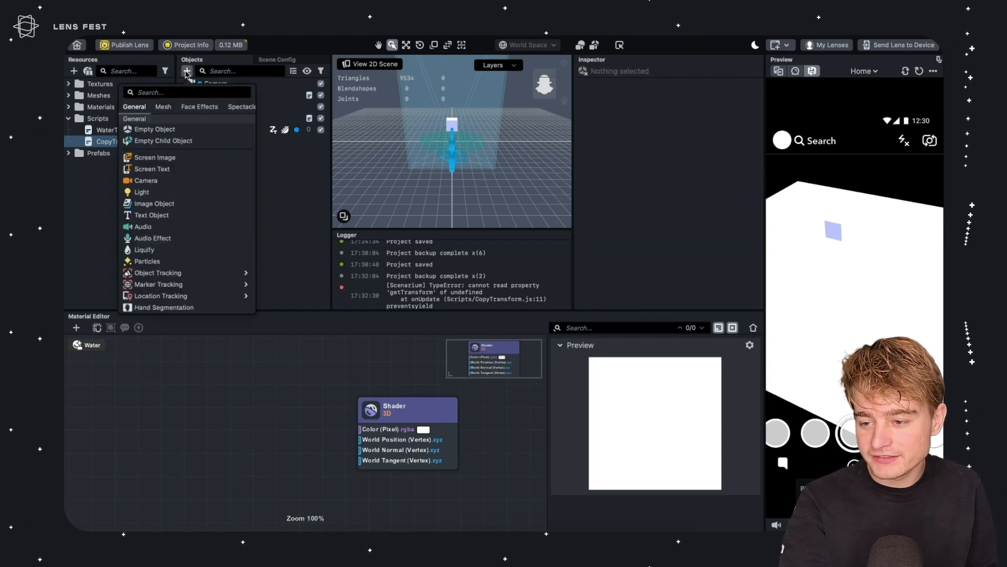
pyautogui.write('emp')
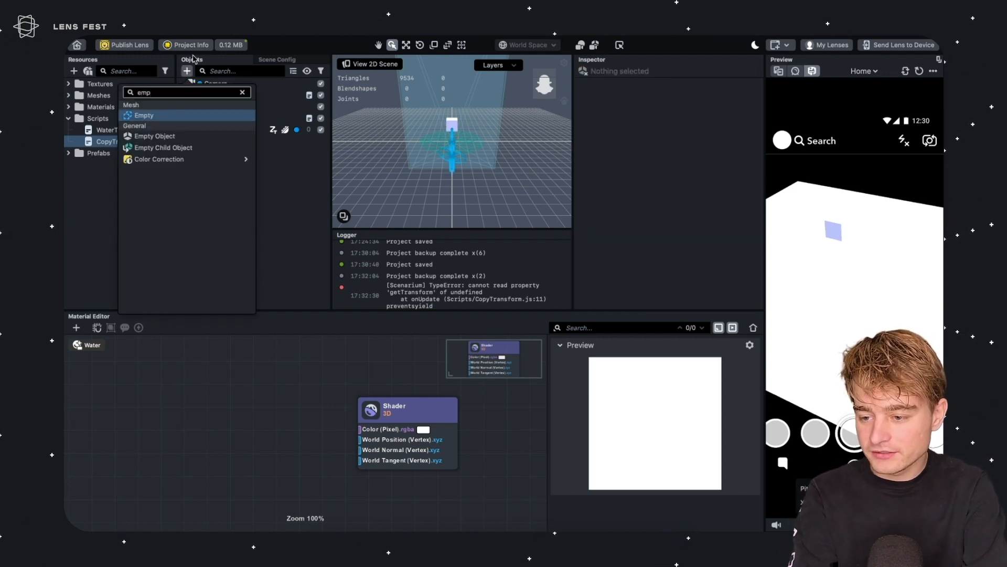
pyautogui.press('Down')
pyautogui.press('Return')
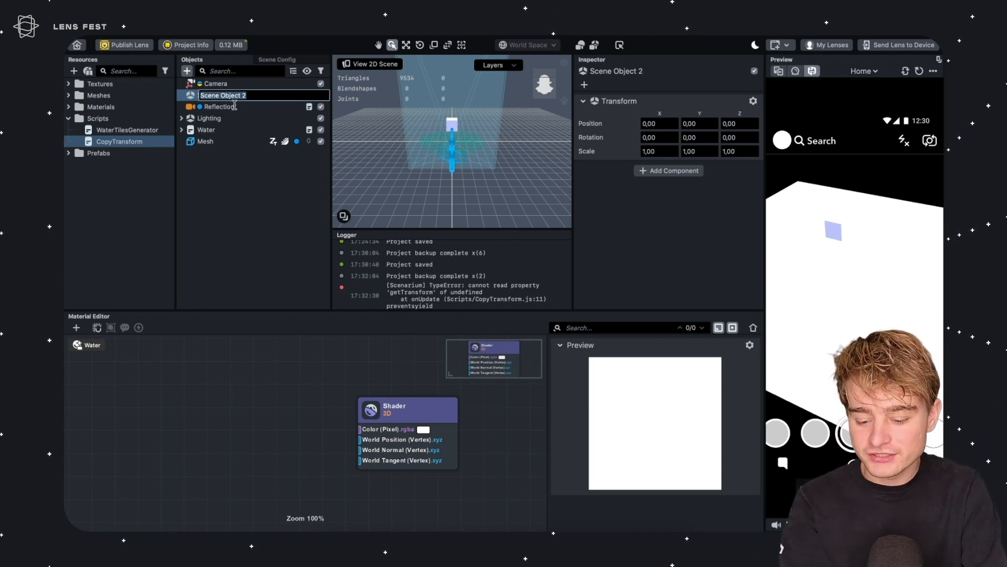
pyautogui.write('ReflectionAnchor')
pyautogui.press('Return')
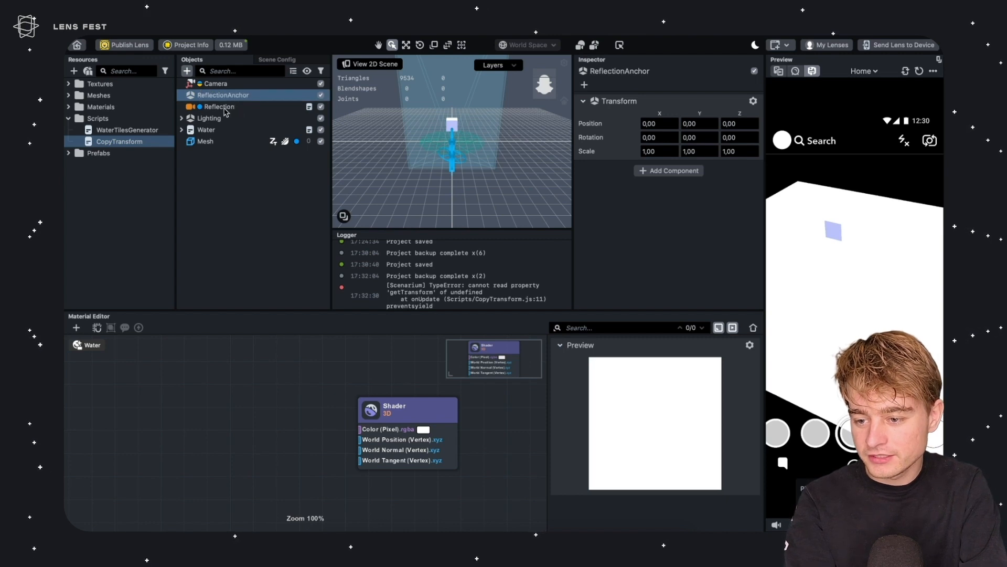
# Nest Reflection inside ReflectionAnchor and flip the anchor by setting its Y scale to -1
pyautogui.click(223, 107)
pyautogui.moveTo(231, 109); pyautogui.dragTo(246, 98)
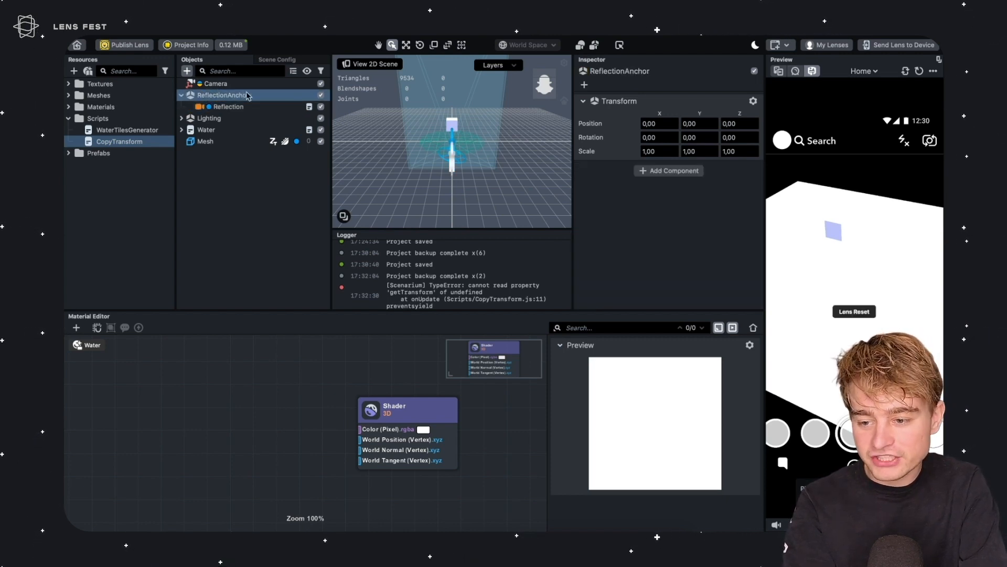
pyautogui.moveTo(452, 153); pyautogui.dragTo(487, 132, button='right')
pyautogui.press('r')
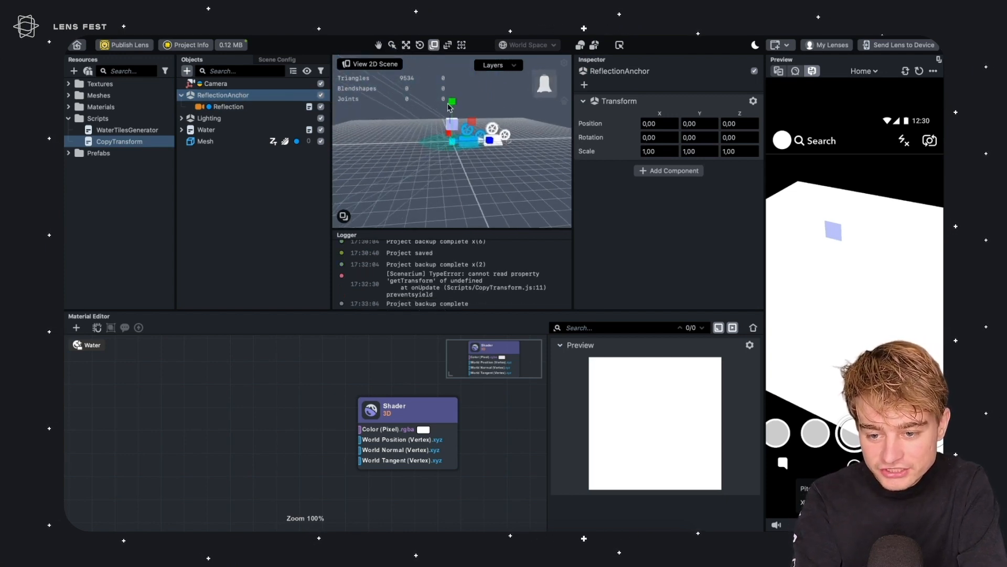
pyautogui.moveTo(454, 109); pyautogui.dragTo(439, 148)
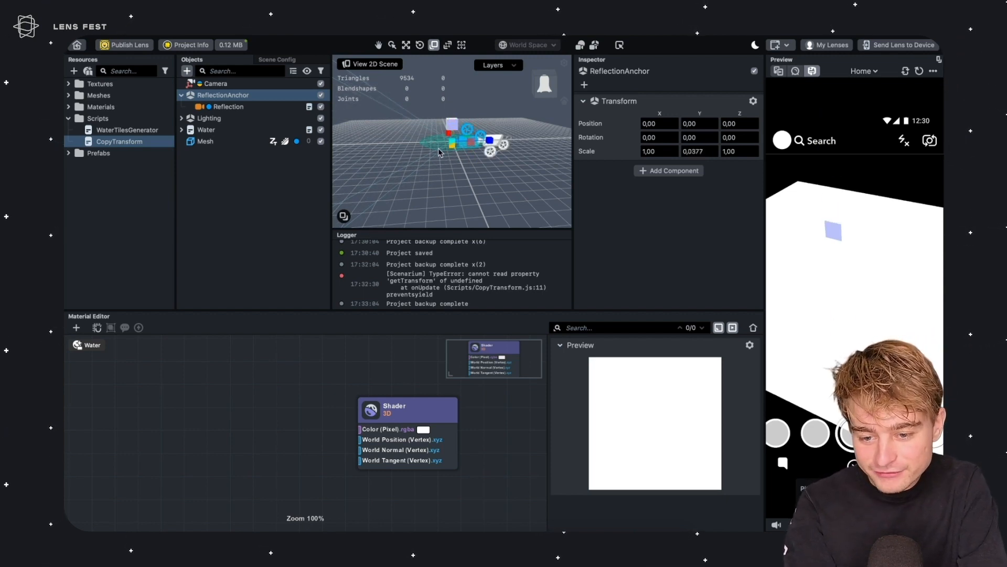
pyautogui.click(695, 151)
pyautogui.press('Return')
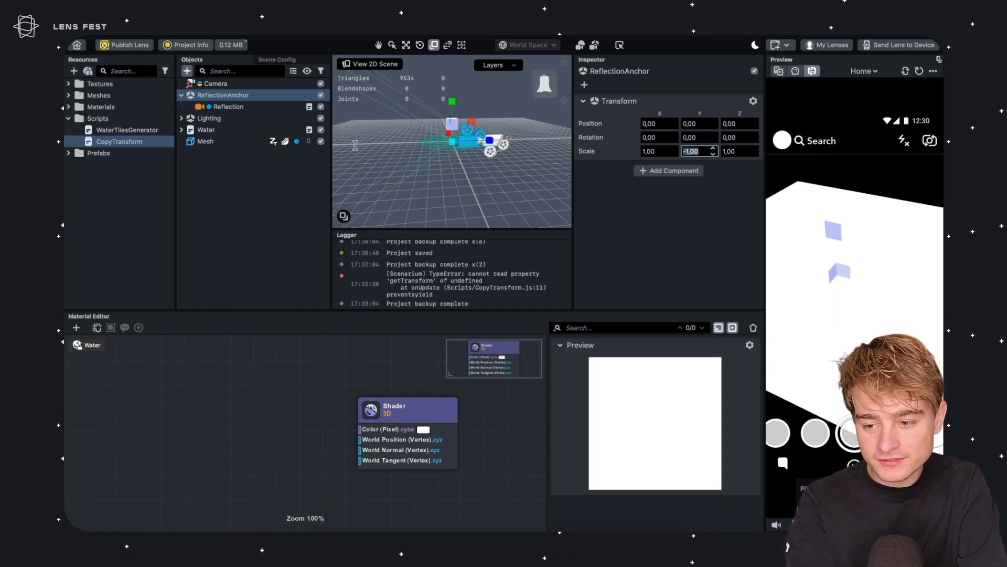
# Review the Reflection camera's script settings and the ReflectionAnchor hierarchy
pyautogui.click(237, 106)
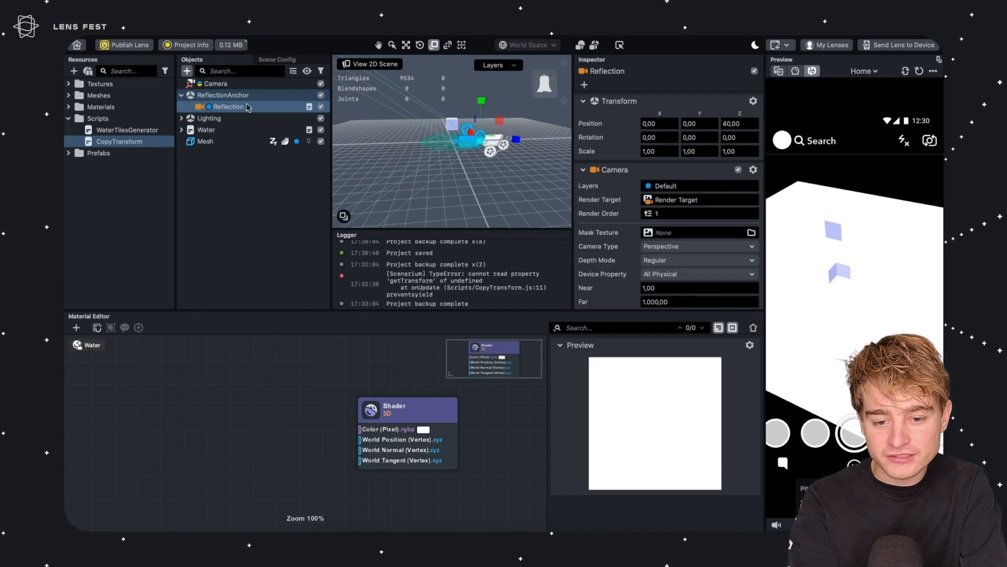
pyautogui.scroll(-5, 669, 106)
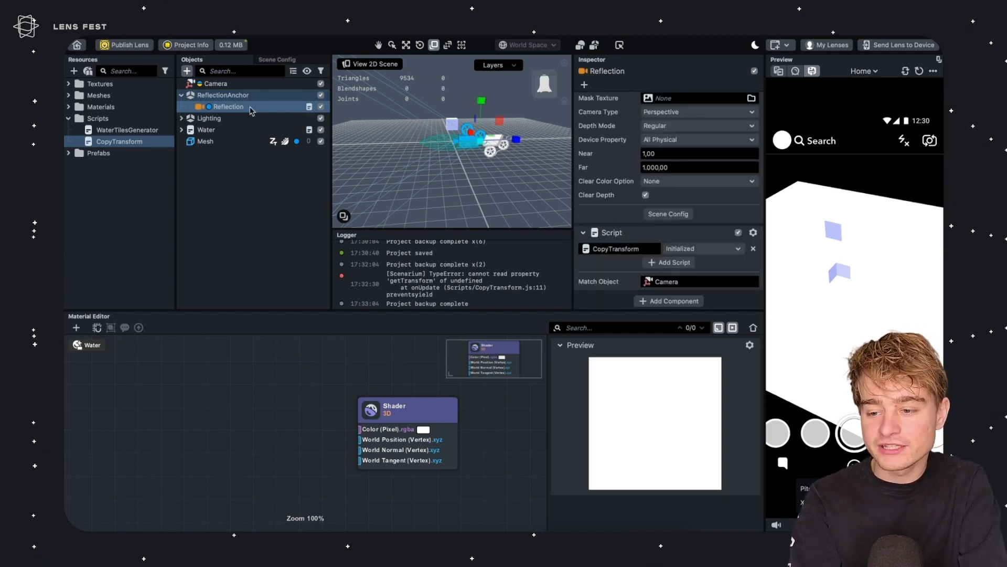
pyautogui.click(215, 96)
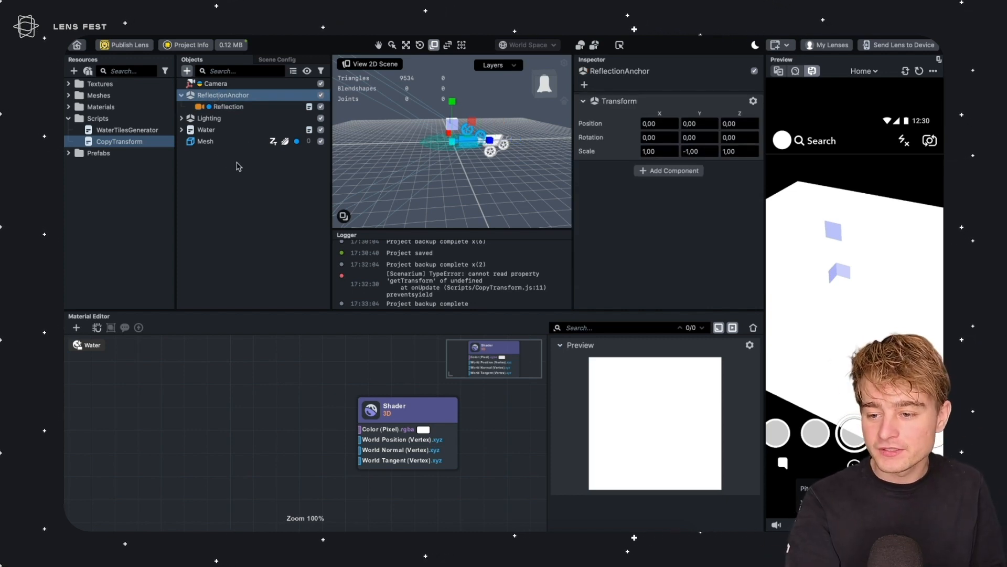
pyautogui.click(181, 95)
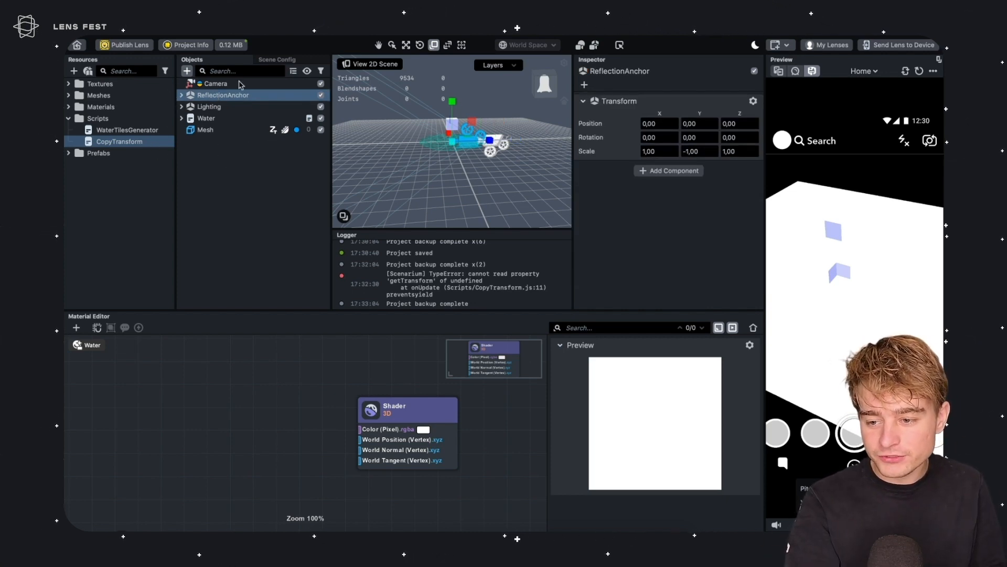
pyautogui.click(181, 95)
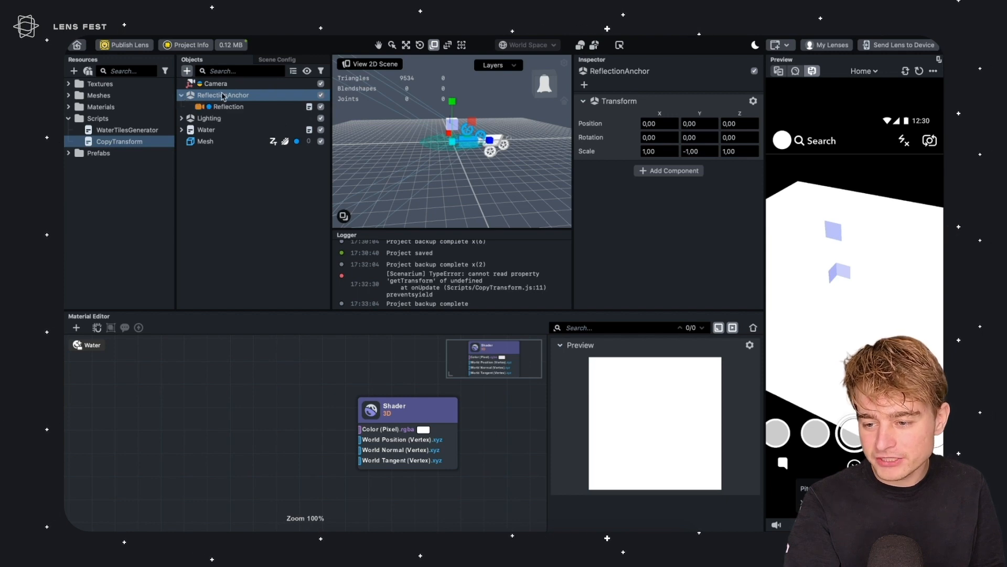
pyautogui.click(229, 107)
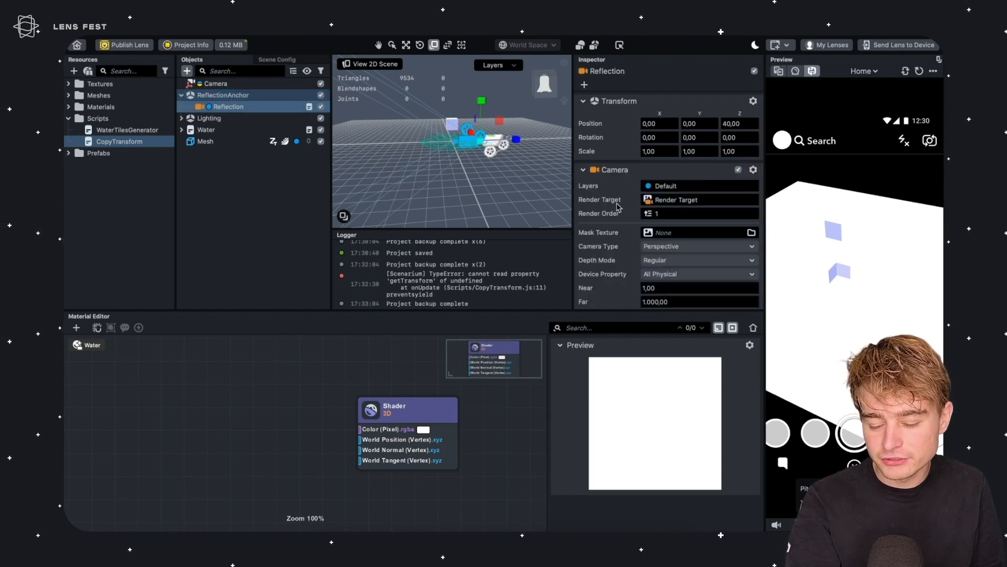
# Set the Reflection camera's Clear Color Option to Color
pyautogui.scroll(-5, 614, 202)
pyautogui.scroll(3, 614, 202)
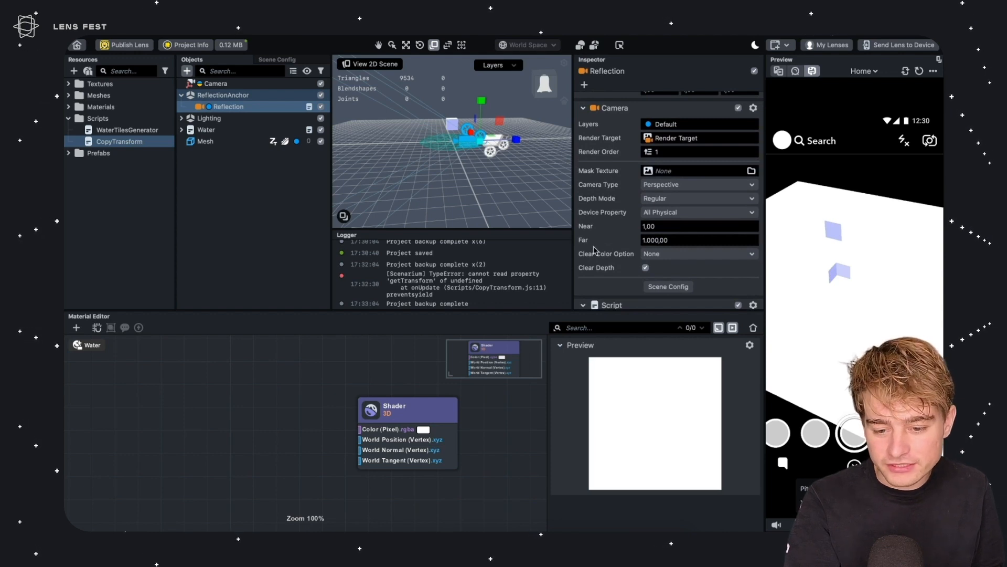
pyautogui.click(666, 257)
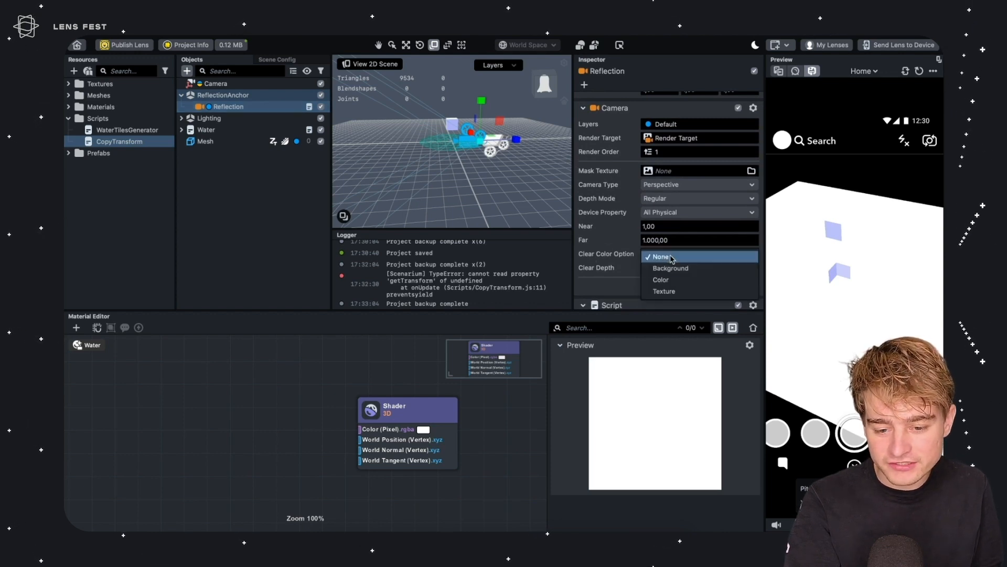
pyautogui.click(665, 282)
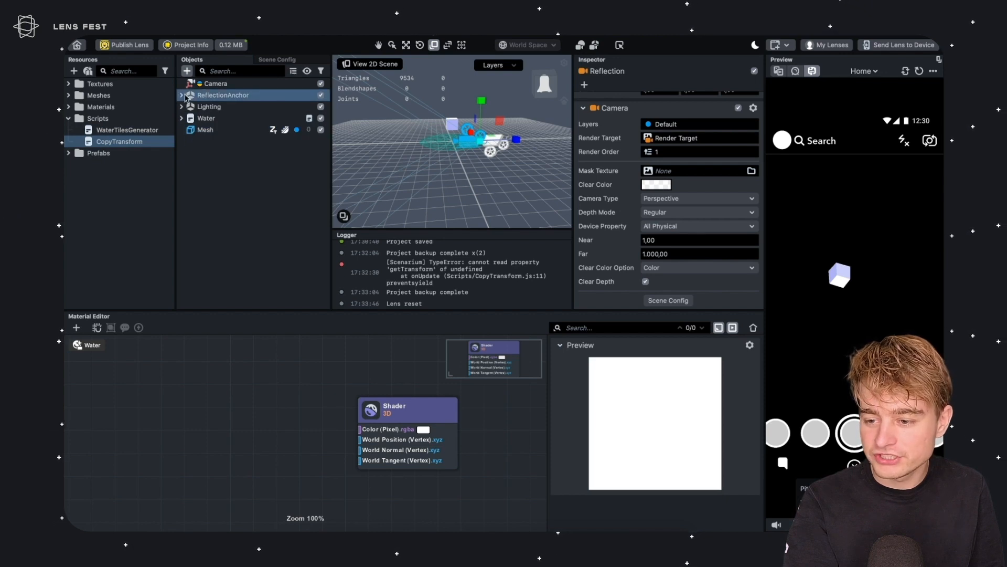
# Duplicate the existing Render Target texture and rename the copy Reflection Target
pyautogui.scroll(2, 611, 200)
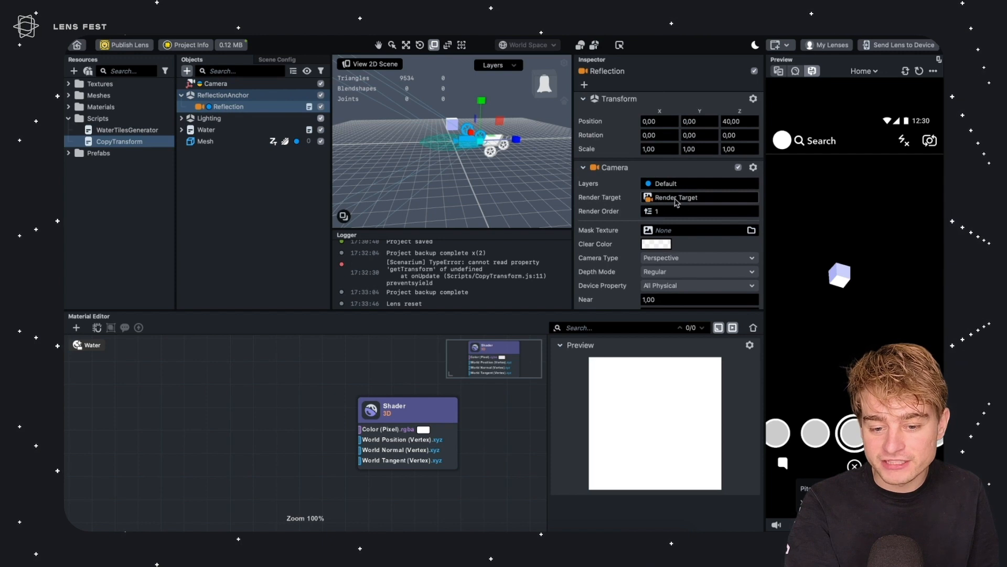
pyautogui.click(68, 84)
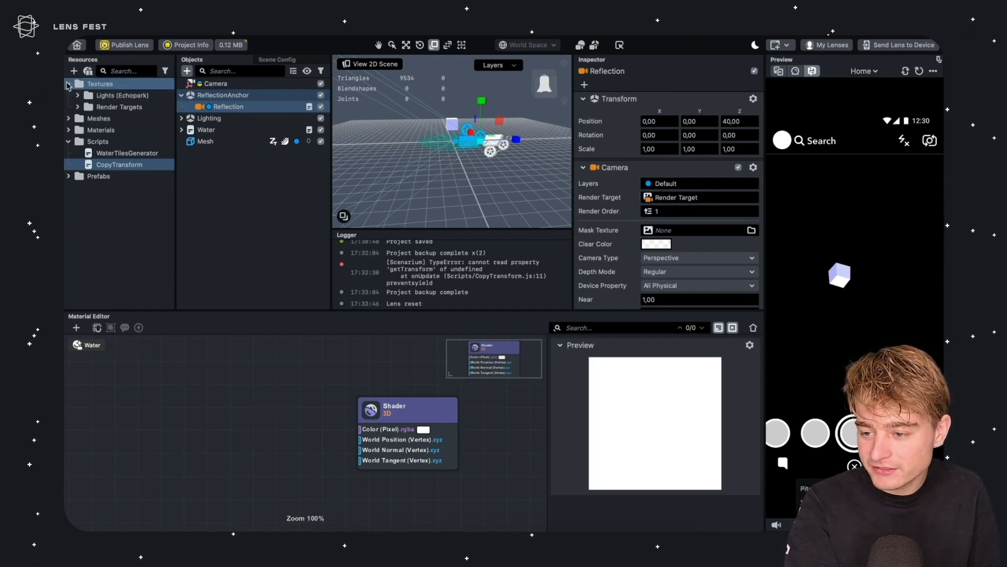
pyautogui.click(78, 106)
pyautogui.click(126, 119)
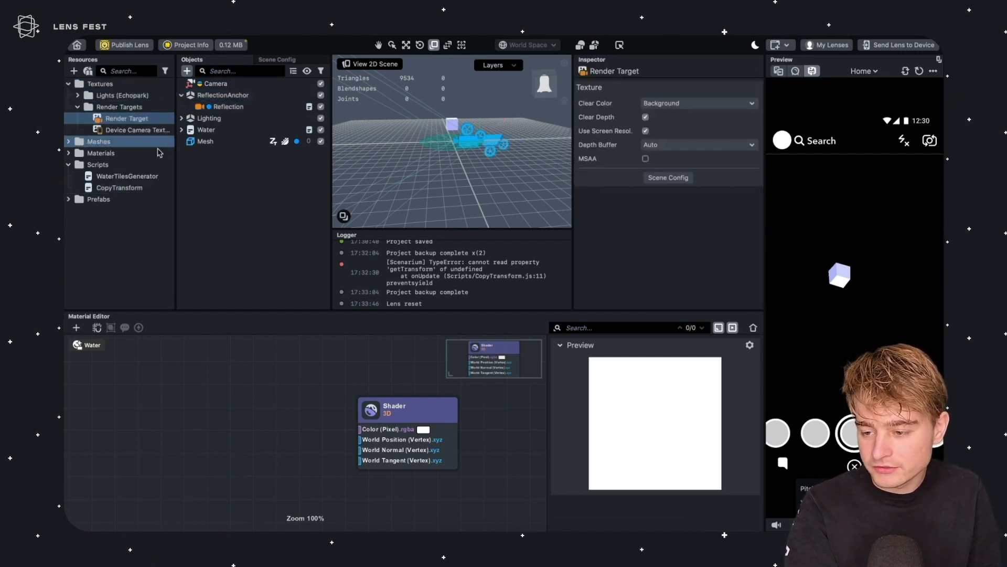
pyautogui.press('super+d')
pyautogui.click(130, 143)
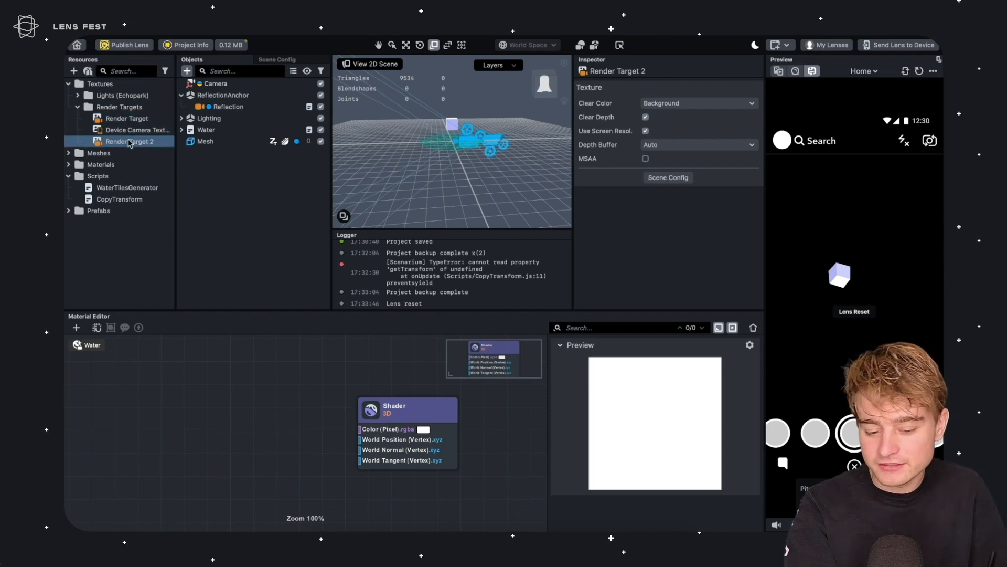
pyautogui.click(128, 142)
pyautogui.write('Reflection')
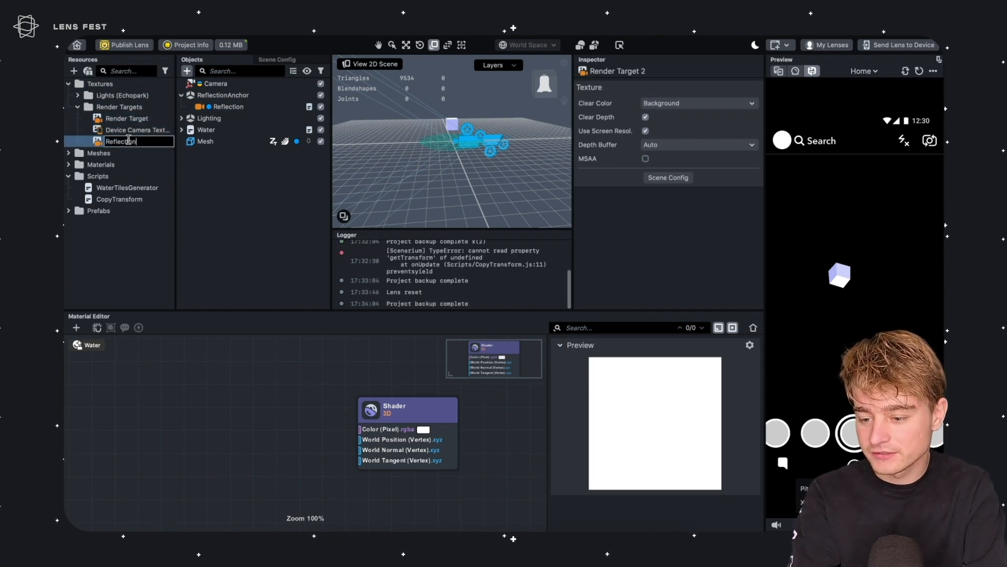
pyautogui.write(' Target')
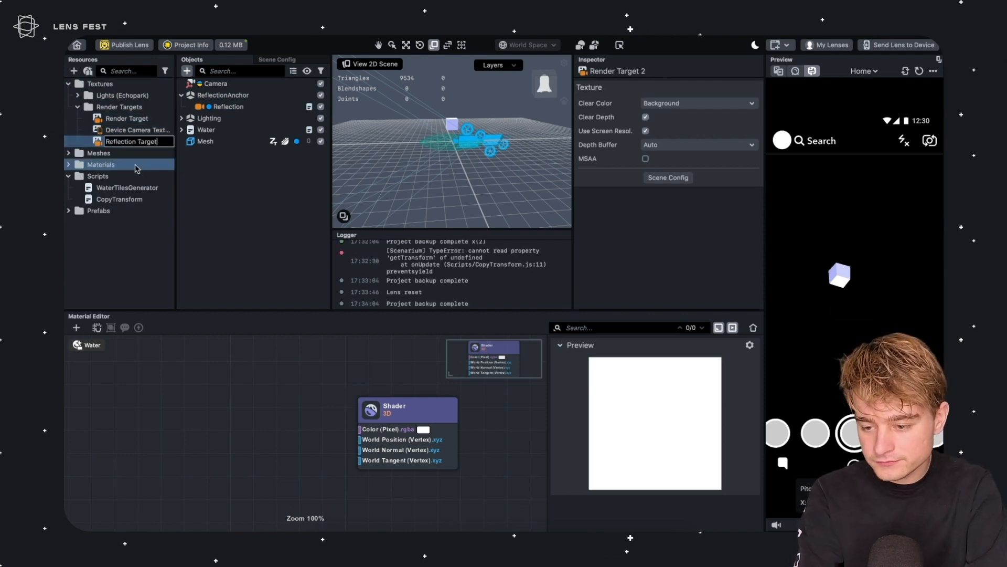
pyautogui.press('Return')
# Assign Reflection Target as the Reflection camera's render target
pyautogui.click(240, 110)
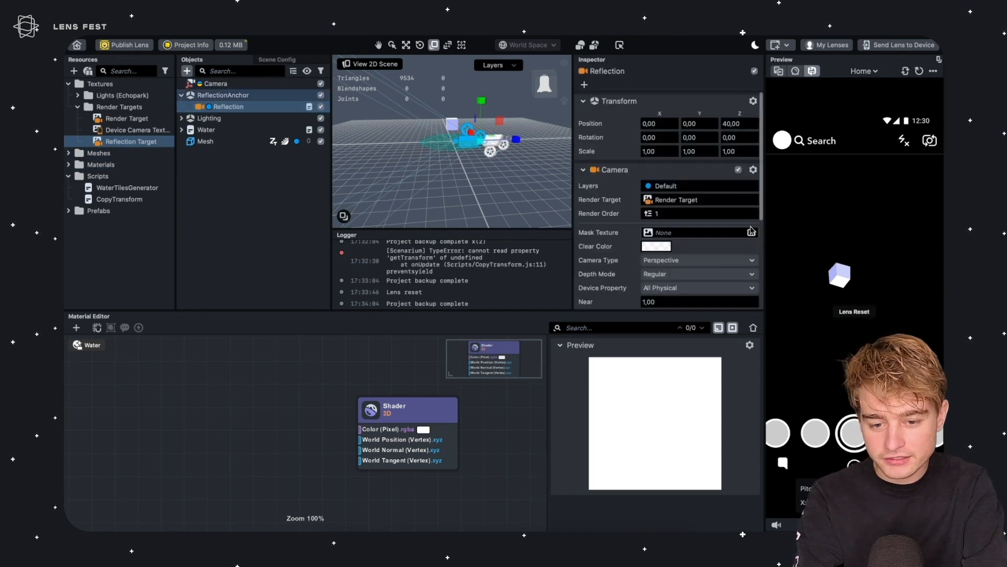
pyautogui.click(681, 204)
pyautogui.write('refle')
pyautogui.doubleClick(501, 190)
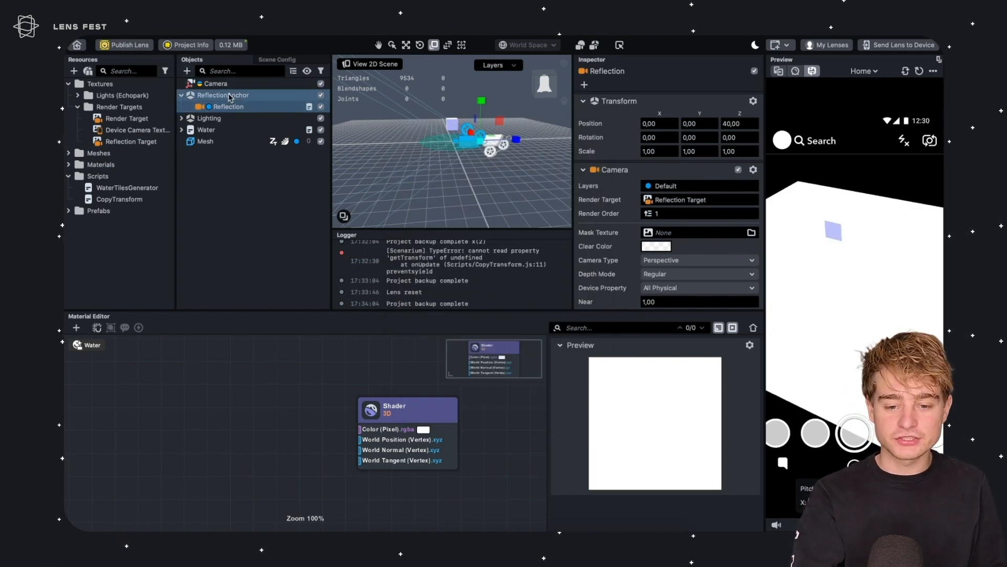
# Turn off screen resolution for Reflection Target and set its resolution to 512 by 1024
pyautogui.click(135, 142)
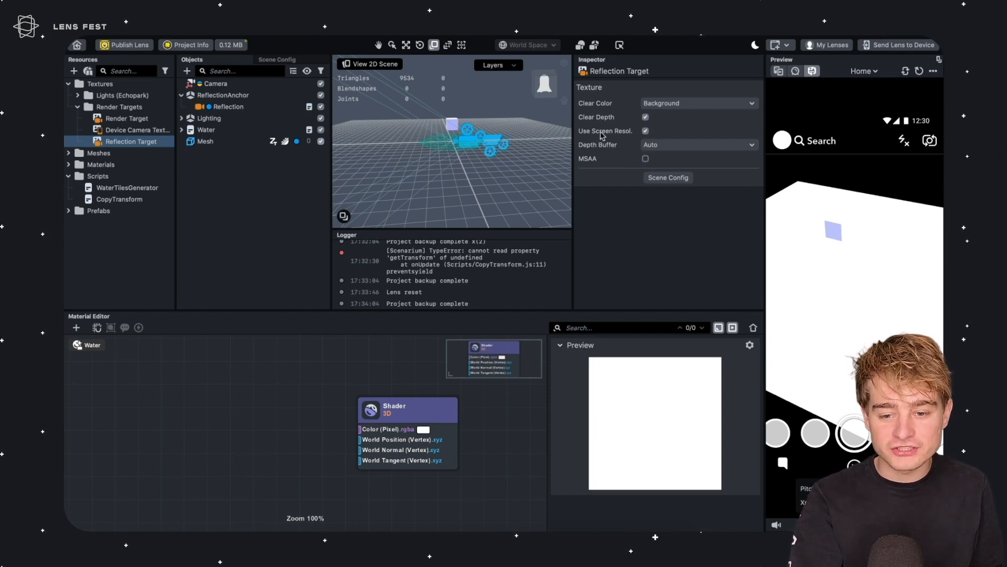
pyautogui.click(646, 131)
pyautogui.click(665, 145)
pyautogui.write('512')
pyautogui.press('Tab')
pyautogui.write('1')
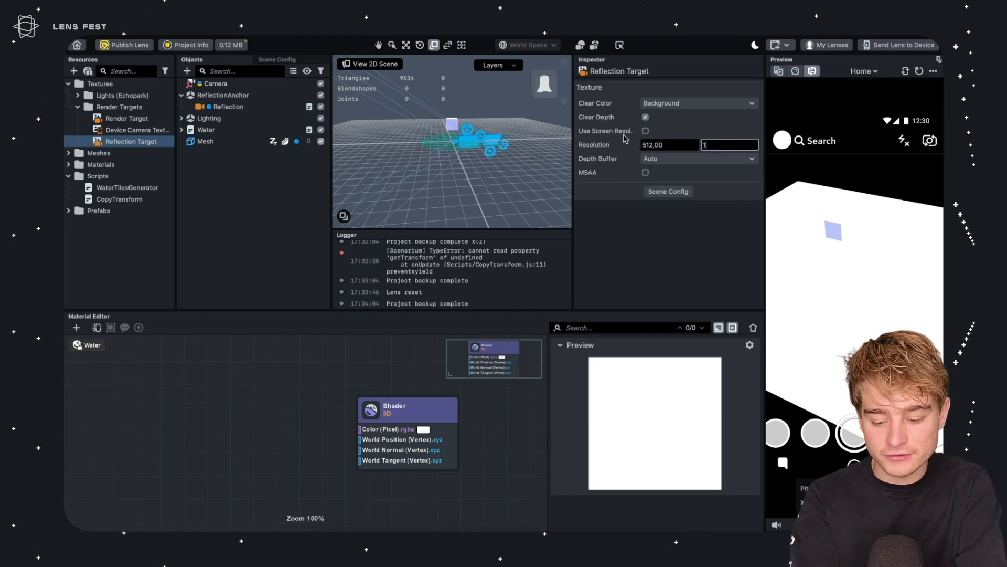
pyautogui.click(592, 139)
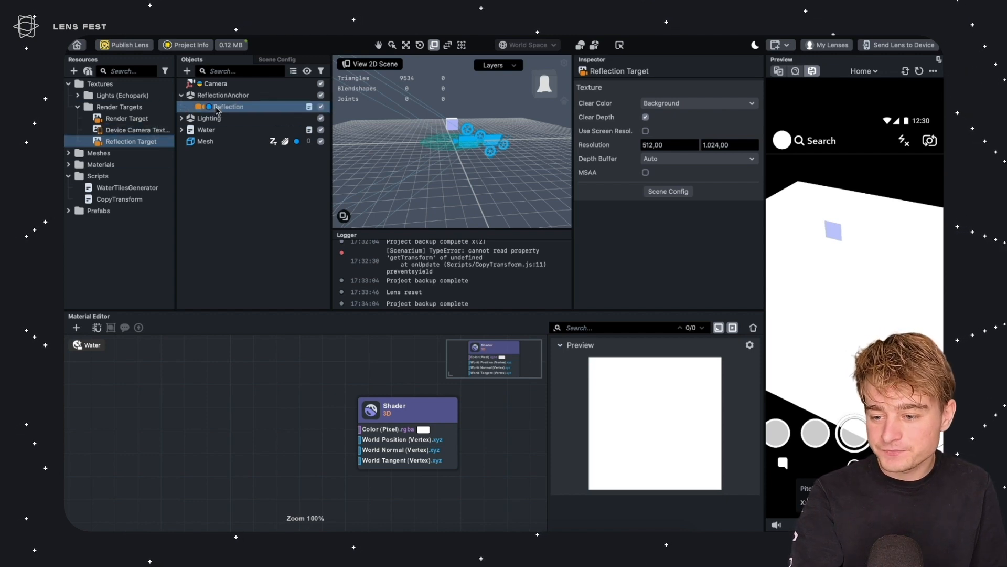
# Add a Texture 2D Parameter node to the Water graph and title it reflectionTexture
pyautogui.click(233, 108)
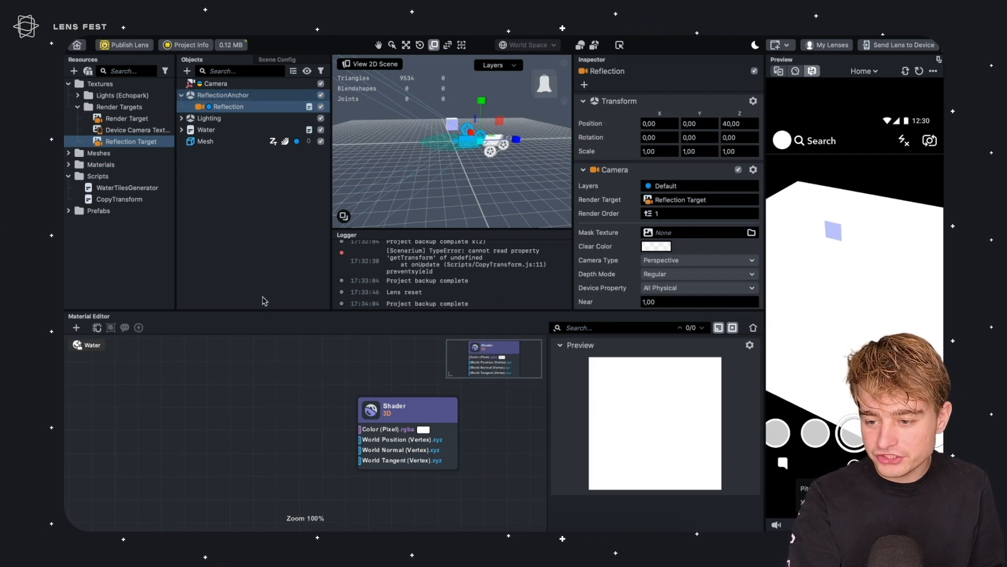
pyautogui.click(153, 146)
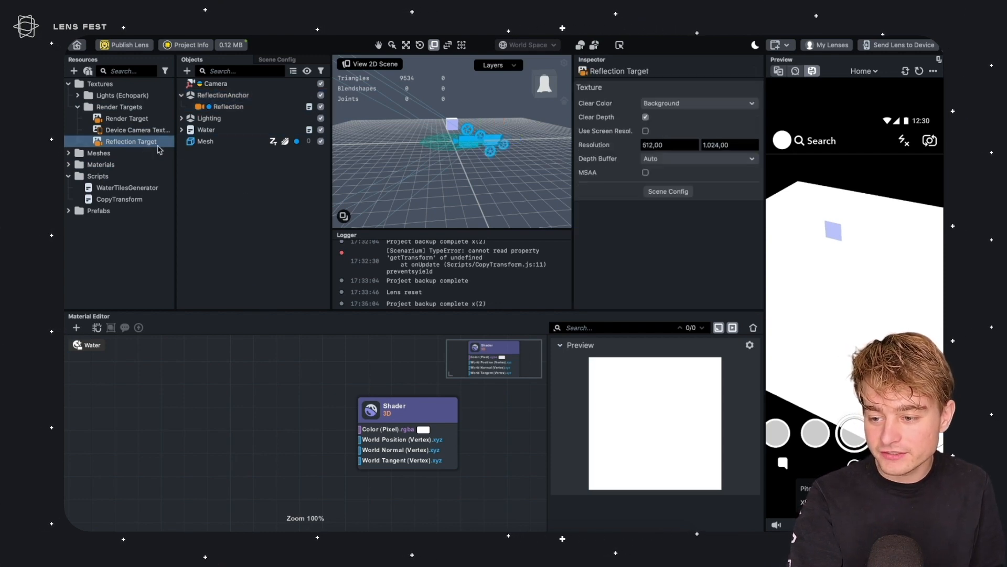
pyautogui.keyDown('shift'); pyautogui.click(169, 133); pyautogui.keyUp('shift')
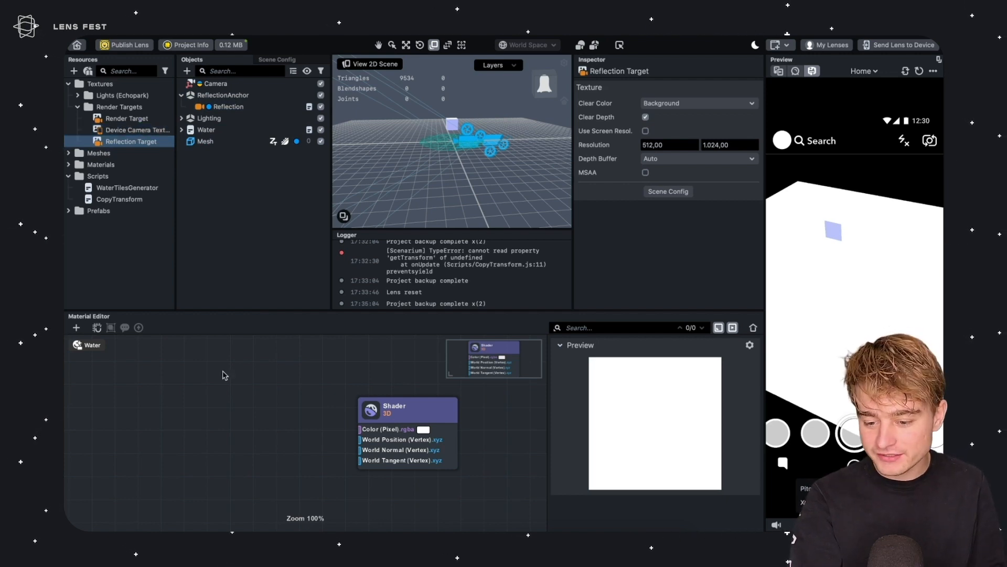
pyautogui.moveTo(237, 383); pyautogui.dragTo(301, 412, button='middle')
pyautogui.rightClick(302, 414)
pyautogui.write('texture')
pyautogui.press('Down')
pyautogui.press('Return')
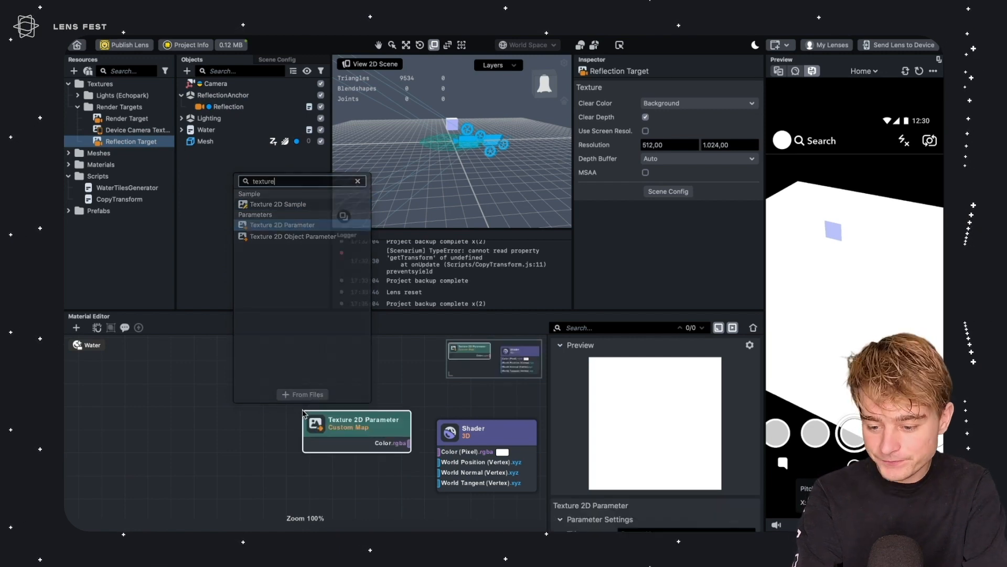
pyautogui.scroll(-3, 609, 477)
pyautogui.click(666, 391)
pyautogui.hotkey('ctrl', 'a')
pyautogui.write('relf')
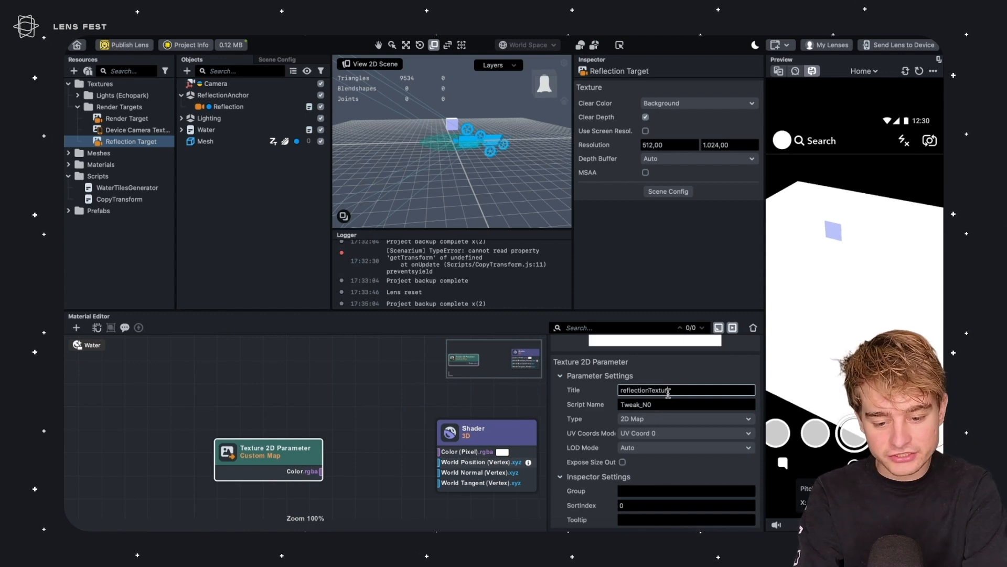
pyautogui.press('Return')
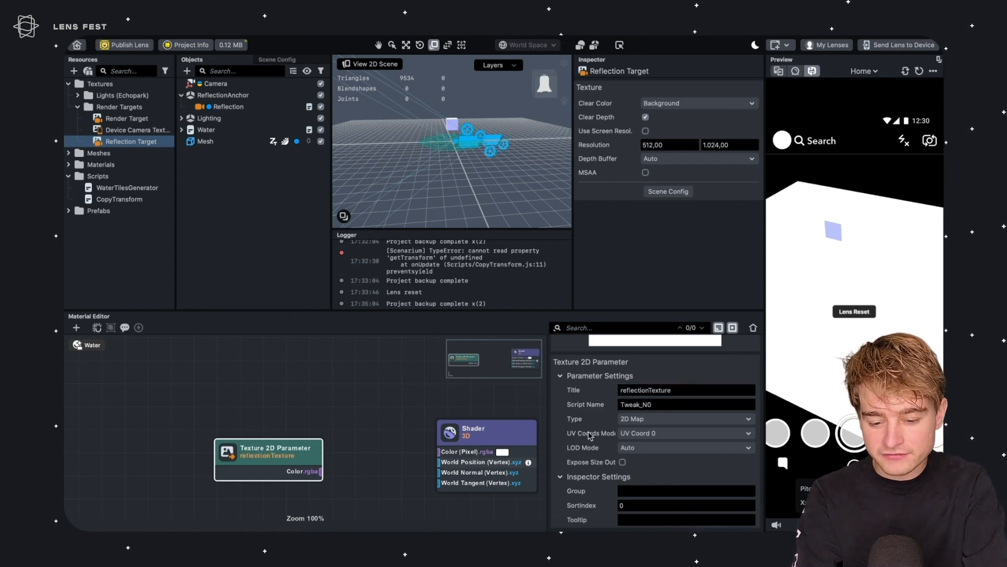
# Set the texture parameter's UV Coords Mode to Custom and connect its Color to the Shader's Color input
pyautogui.click(640, 434)
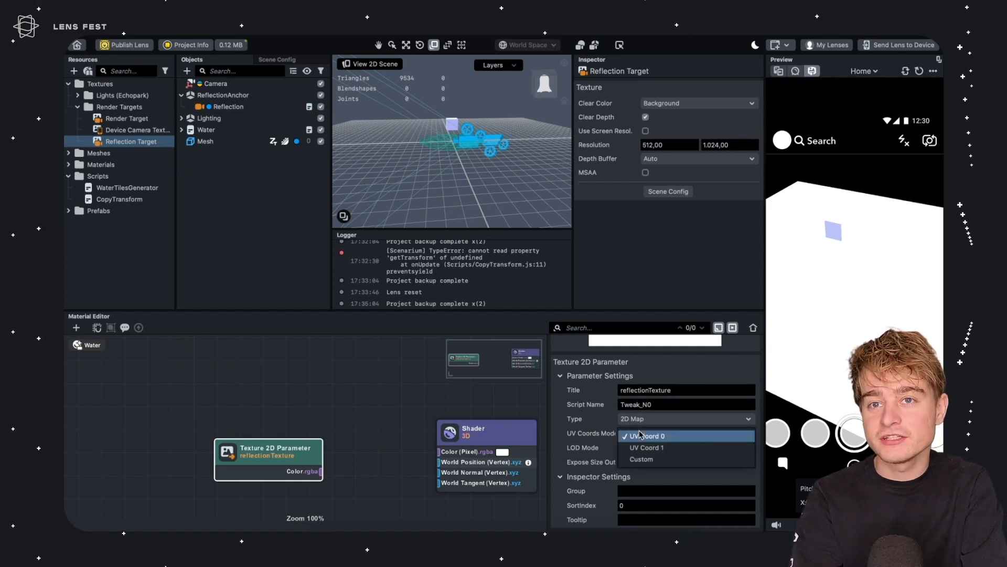
pyautogui.click(660, 459)
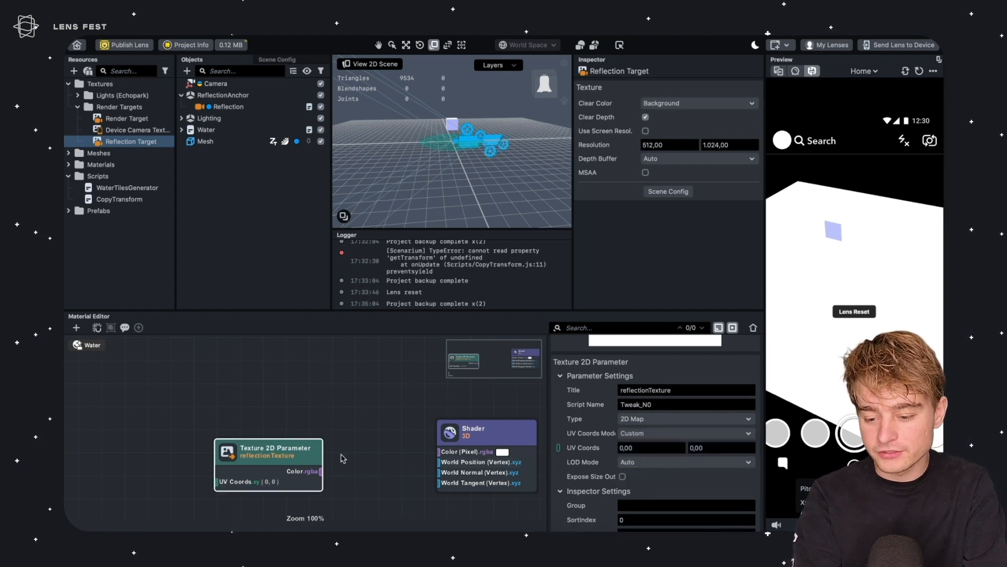
pyautogui.moveTo(284, 455); pyautogui.dragTo(441, 453)
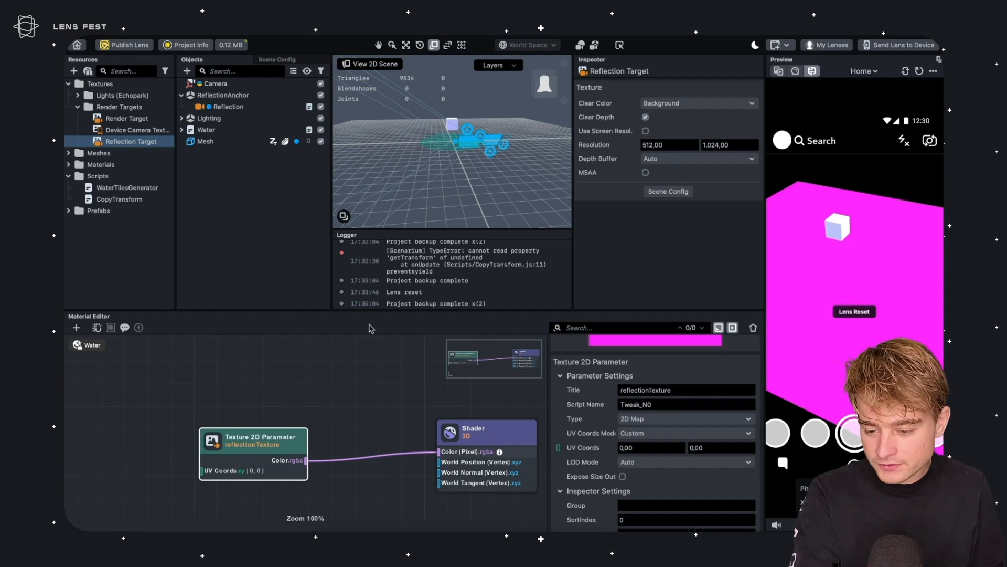
# Add a Screen UV Coord node and connect it to the texture parameter's UV Coords input
pyautogui.moveTo(193, 393); pyautogui.dragTo(366, 397, button='middle')
pyautogui.click(280, 470)
pyautogui.moveTo(259, 443); pyautogui.dragTo(222, 418, button='middle')
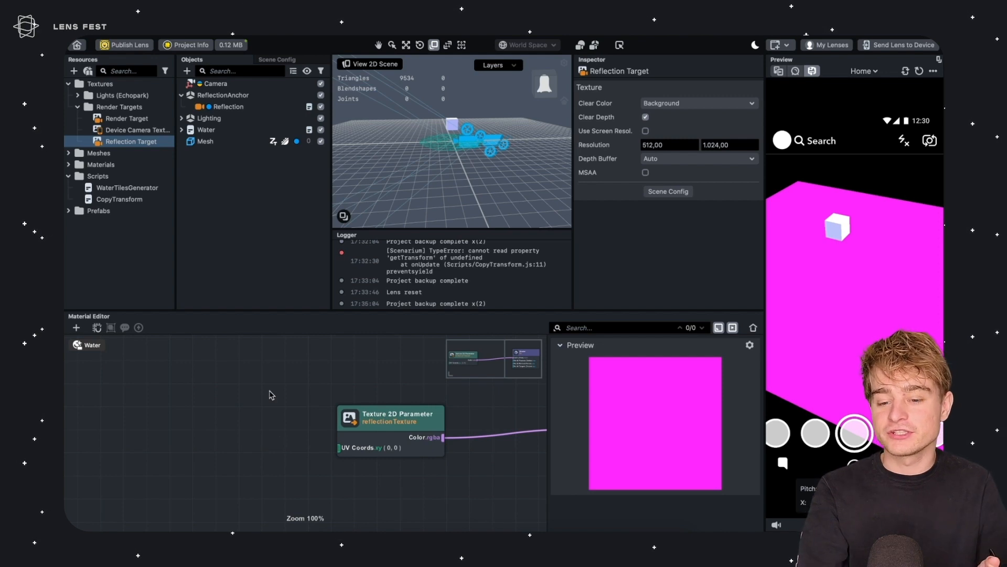
pyautogui.rightClick(225, 394)
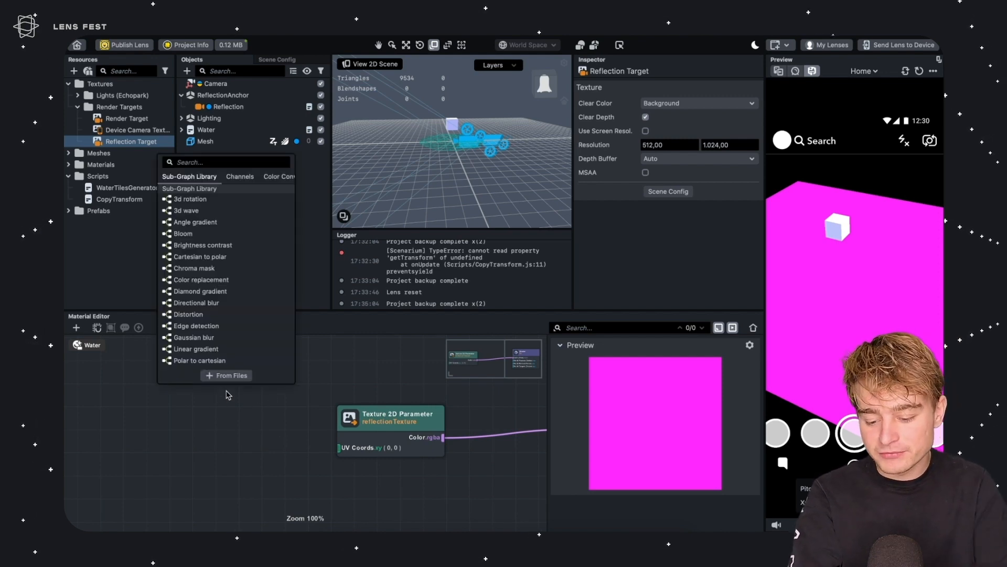
pyautogui.write('screen')
pyautogui.press('Return')
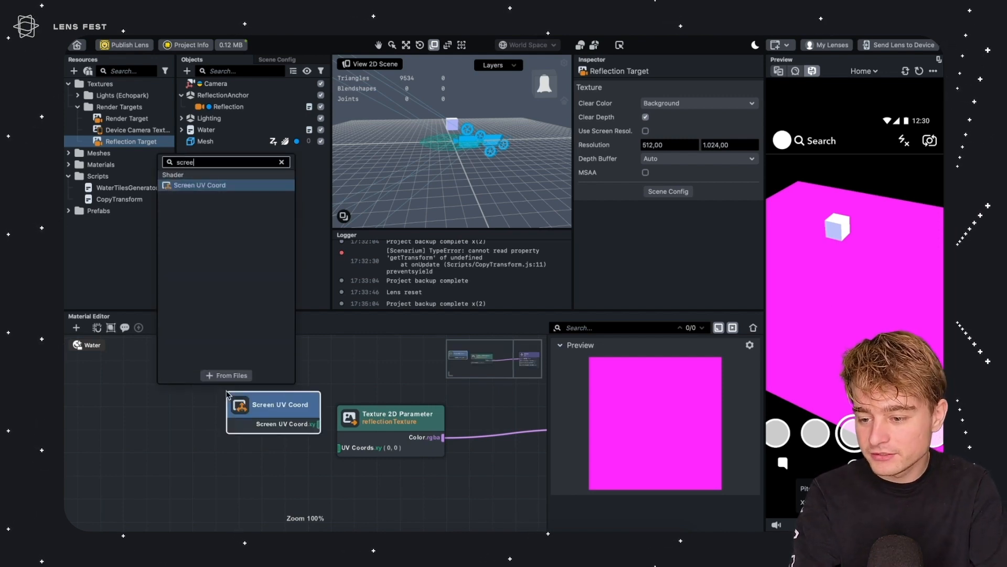
pyautogui.moveTo(245, 414); pyautogui.dragTo(201, 427)
pyautogui.moveTo(257, 439); pyautogui.dragTo(339, 447)
pyautogui.moveTo(391, 417); pyautogui.dragTo(401, 408)
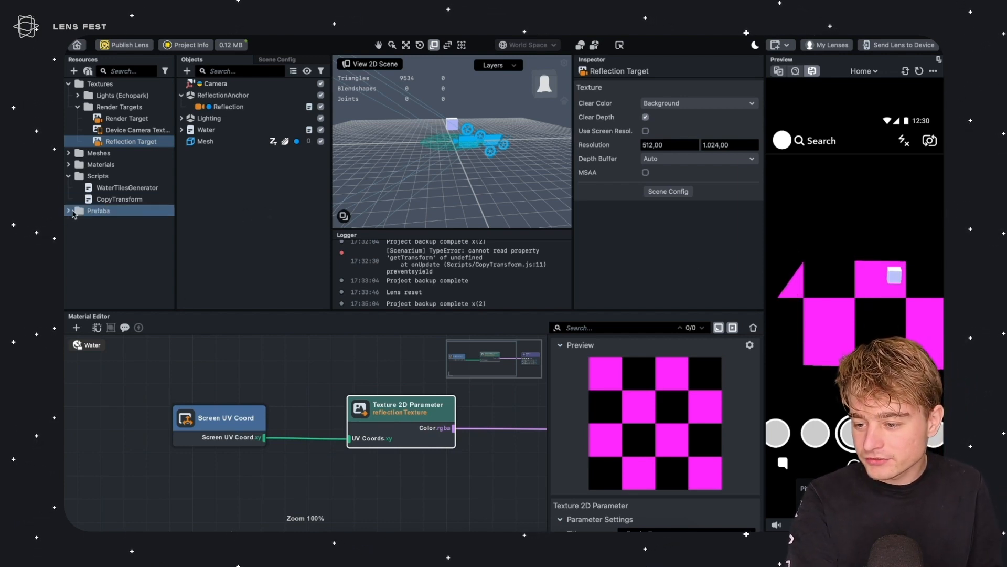
# Assign Reflection Target to the Water material's reflectionTexture parameter
pyautogui.click(69, 164)
pyautogui.click(105, 177)
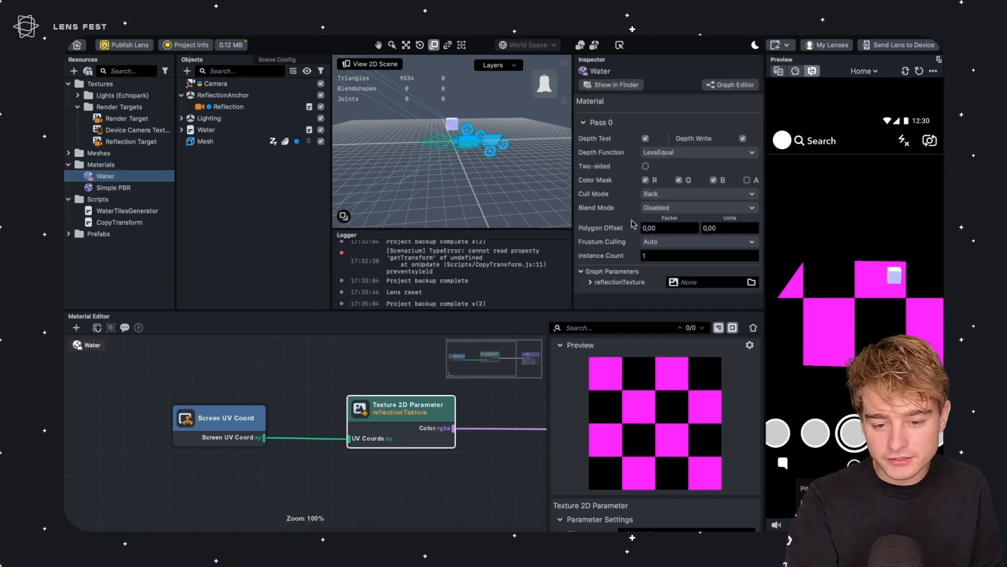
pyautogui.click(689, 284)
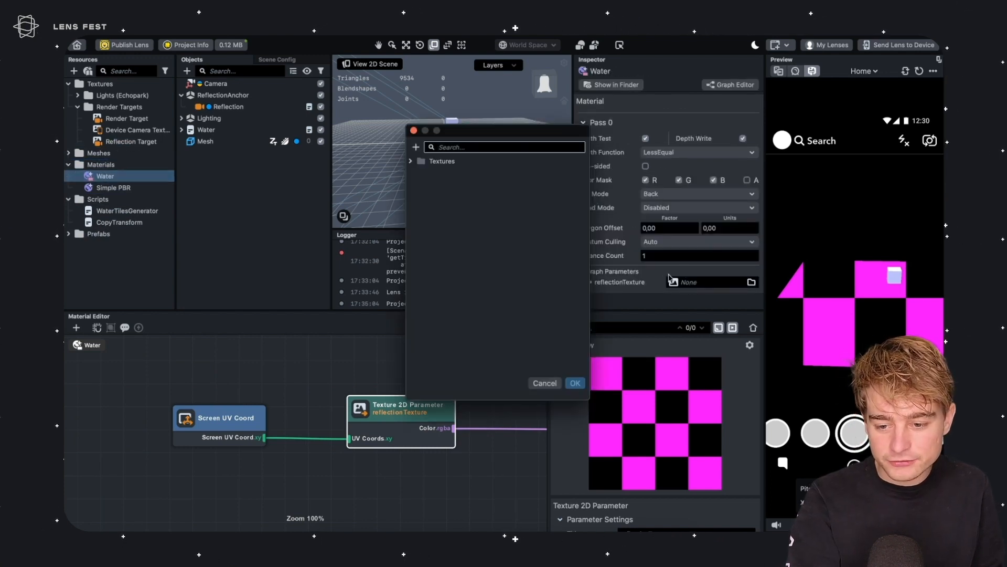
pyautogui.click(410, 161)
pyautogui.click(421, 184)
pyautogui.click(462, 207)
pyautogui.click(575, 383)
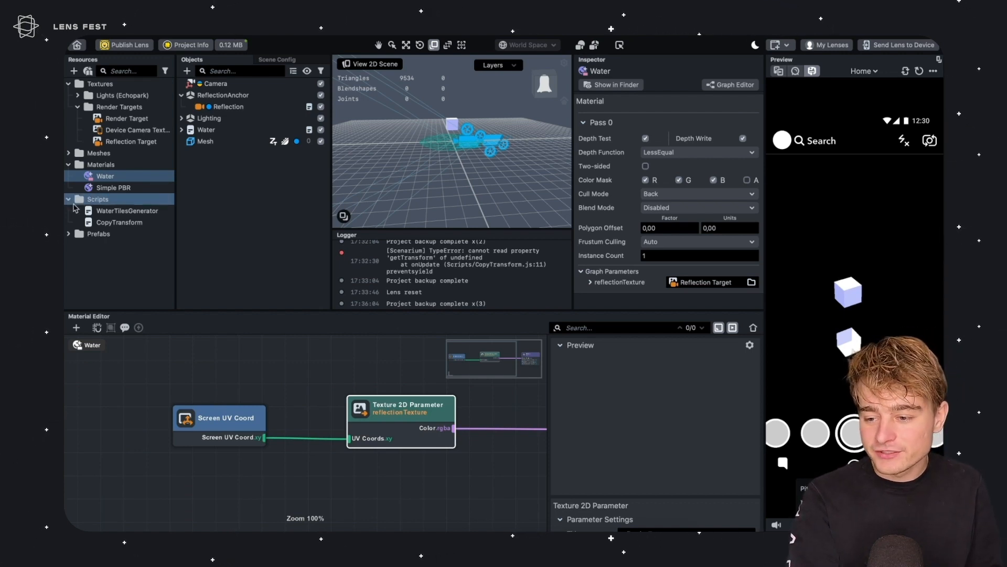
# Open the Mesh's Simple PBR material and test its Cull Mode, switching it to Front and then back to Back
pyautogui.click(205, 141)
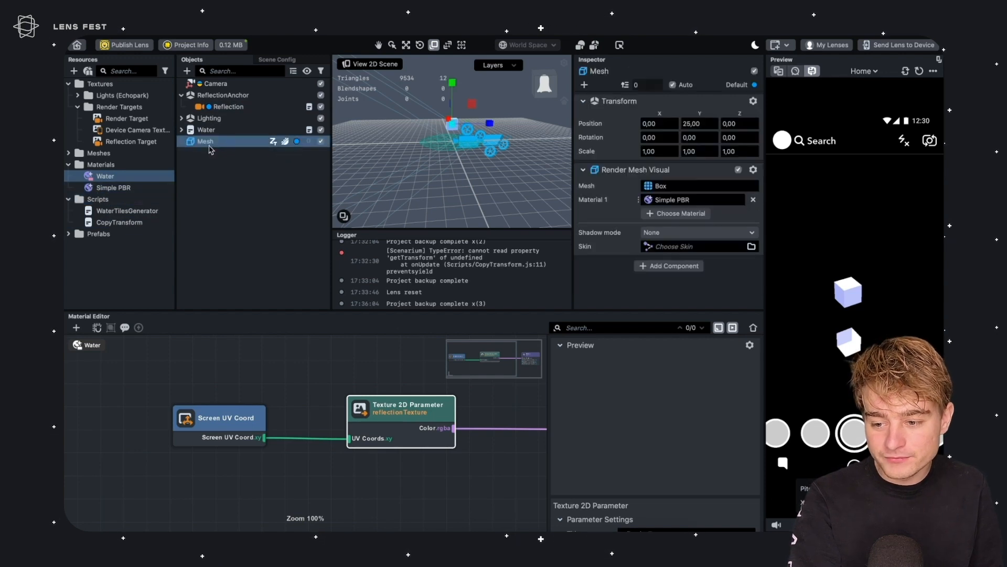
pyautogui.click(677, 200)
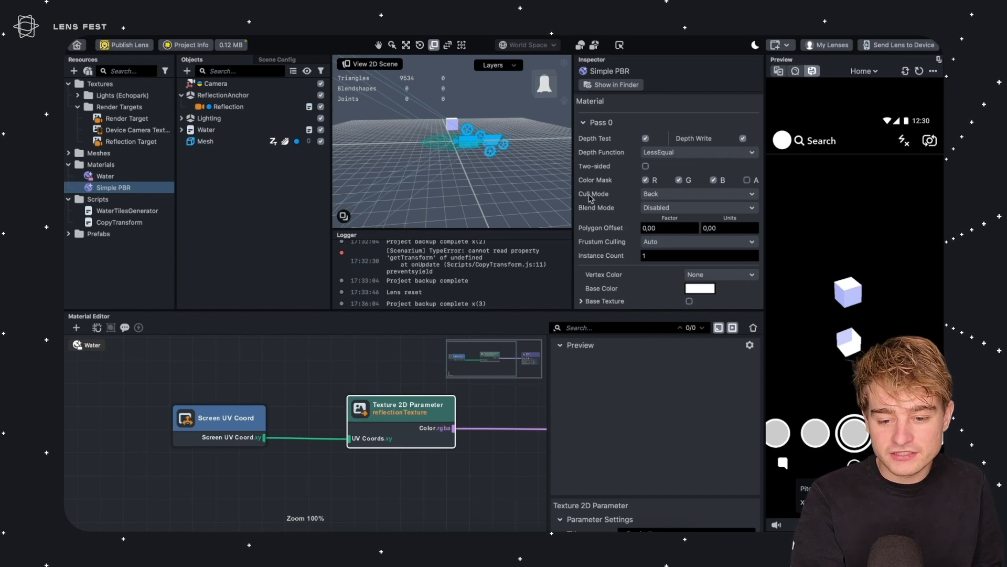
pyautogui.click(662, 194)
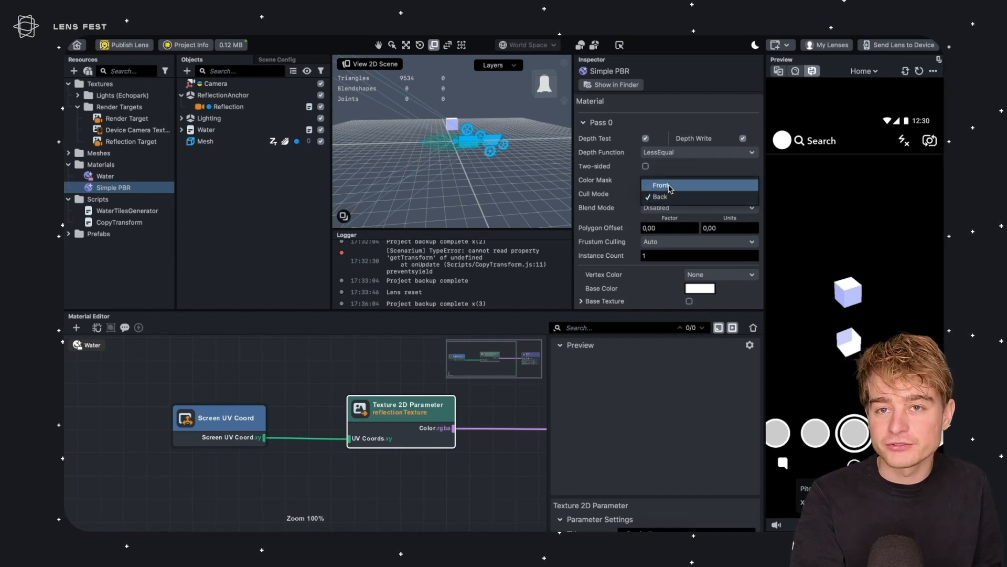
pyautogui.click(662, 185)
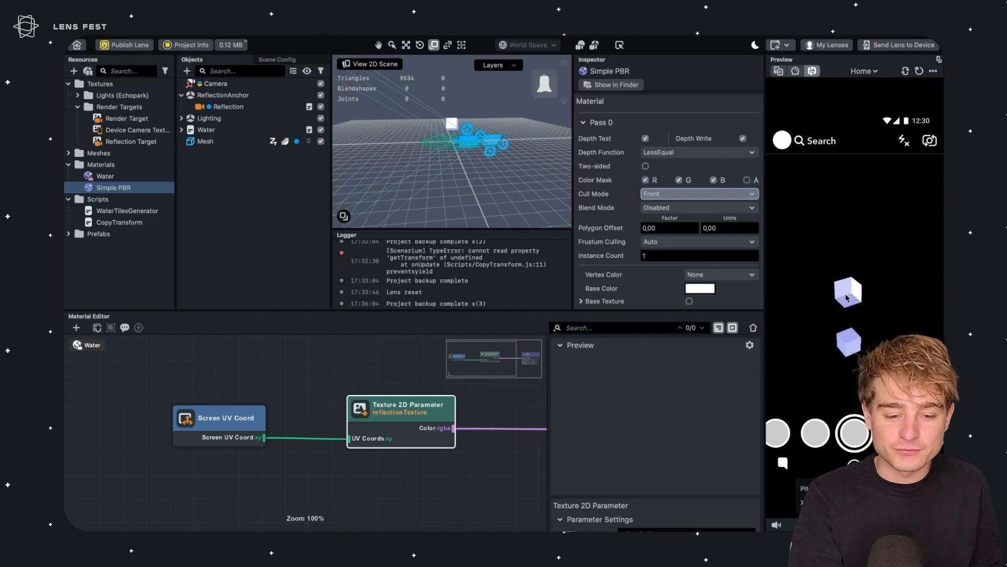
pyautogui.click(658, 195)
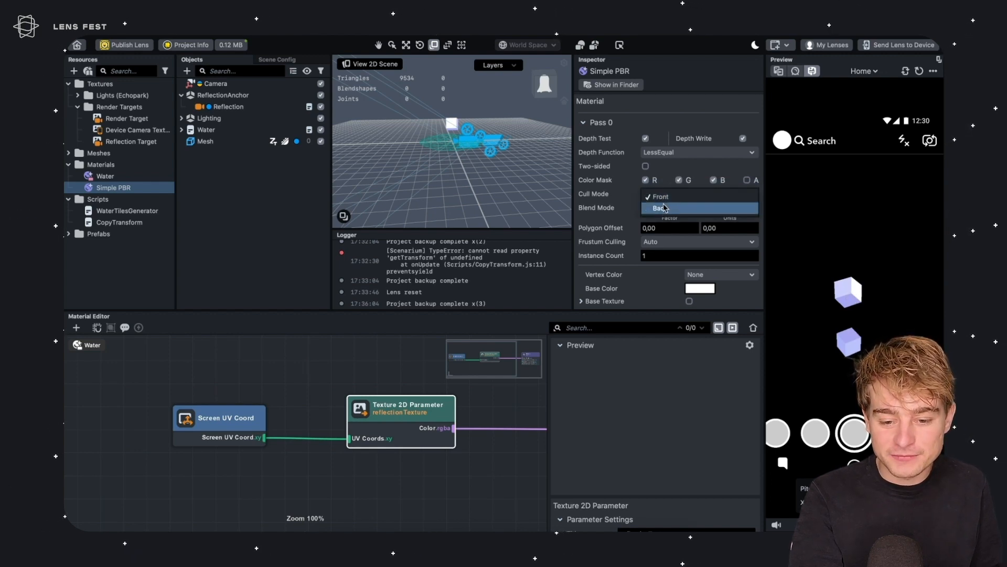
pyautogui.click(665, 208)
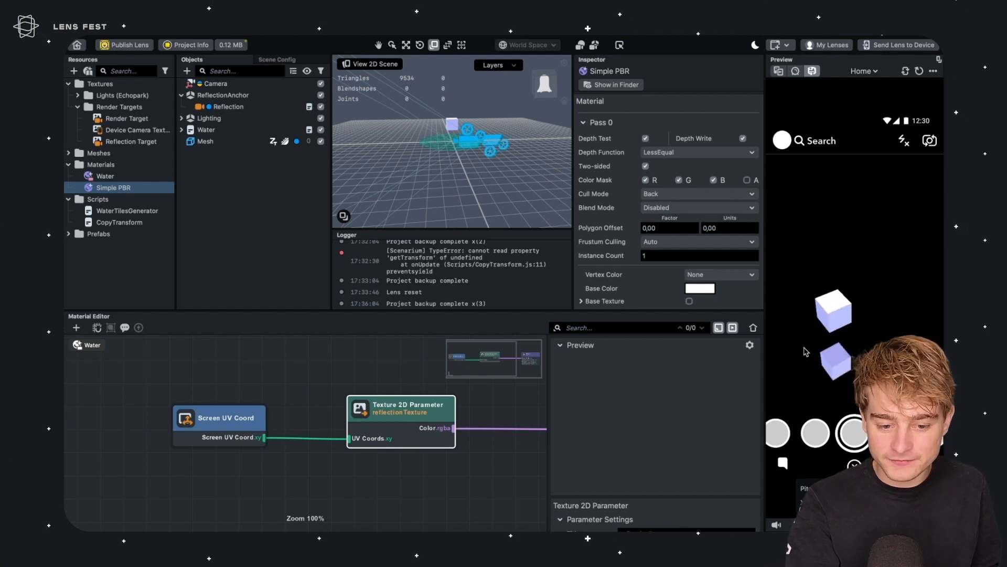
# Rotate the Mesh cube to about 6°, 34° and 36° around X, Y and Z
pyautogui.click(272, 140)
pyautogui.click(218, 144)
pyautogui.press('w')
pyautogui.press('e')
pyautogui.moveTo(453, 105); pyautogui.dragTo(446, 131)
pyautogui.moveTo(439, 137); pyautogui.dragTo(492, 166, button='right')
pyautogui.moveTo(462, 137); pyautogui.dragTo(862, 255)
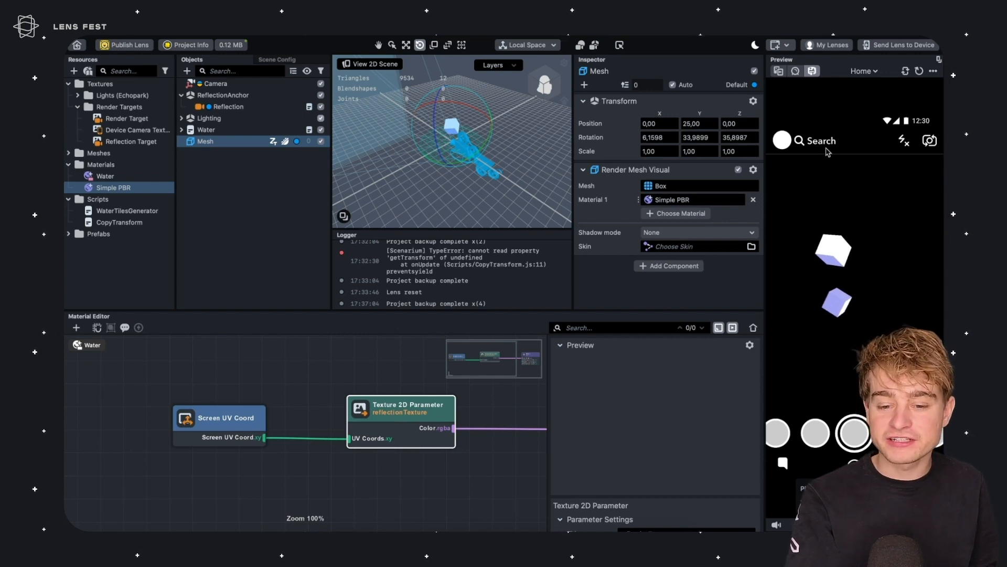
# Reorder the render targets in Scene Config so Reflection Target renders before Render Target
pyautogui.click(265, 61)
pyautogui.click(226, 114)
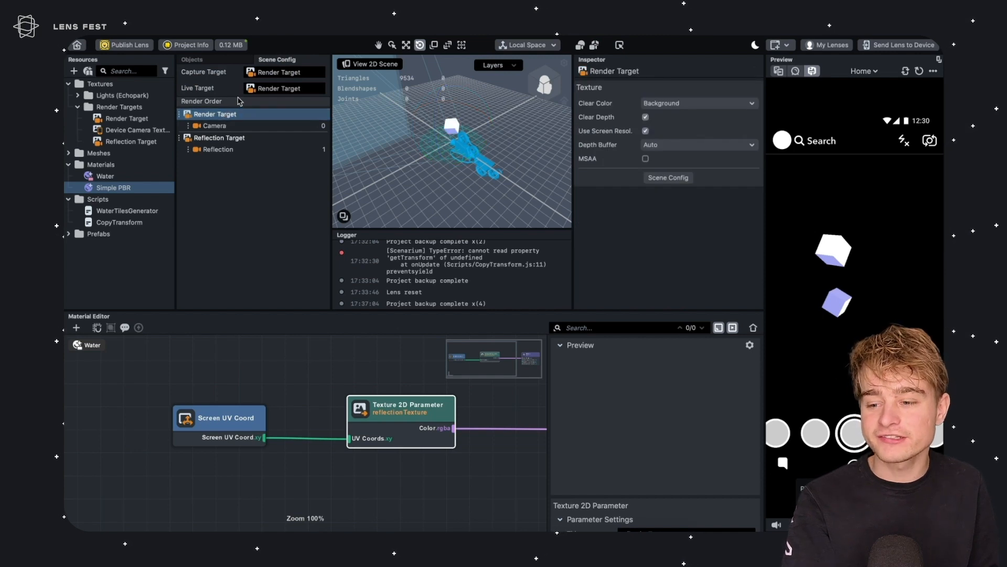
pyautogui.click(228, 138)
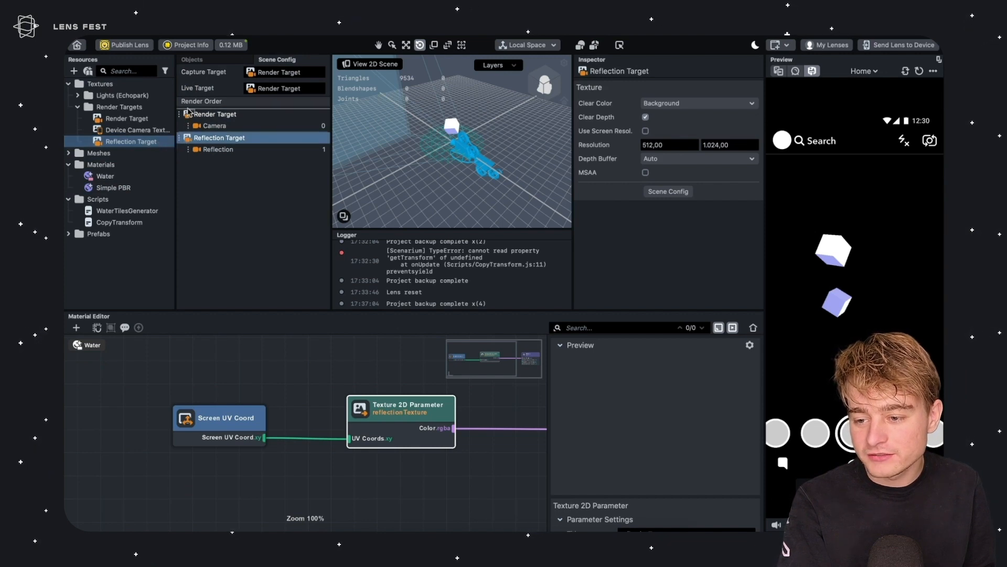
pyautogui.moveTo(187, 112); pyautogui.dragTo(189, 141)
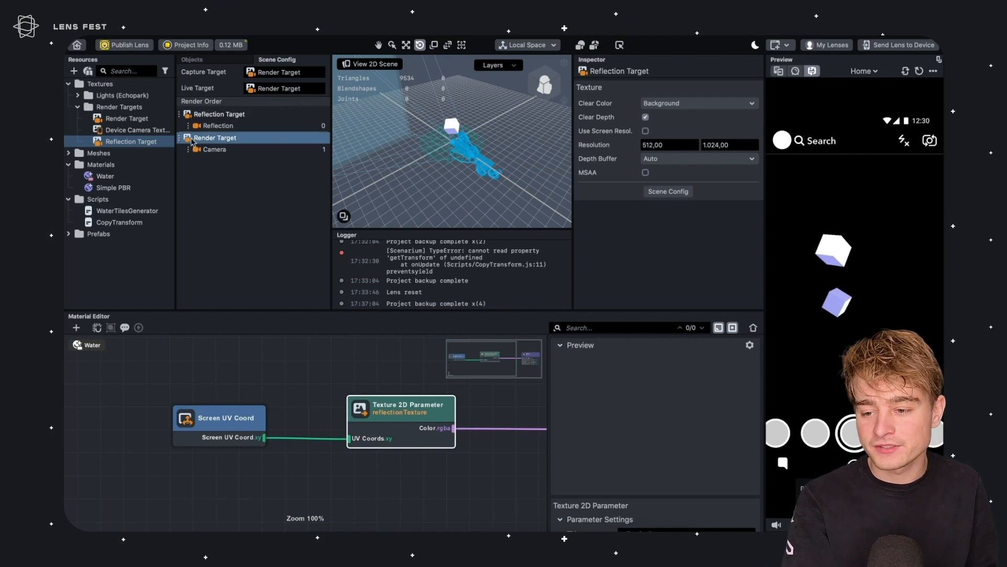
pyautogui.click(216, 152)
pyautogui.click(217, 138)
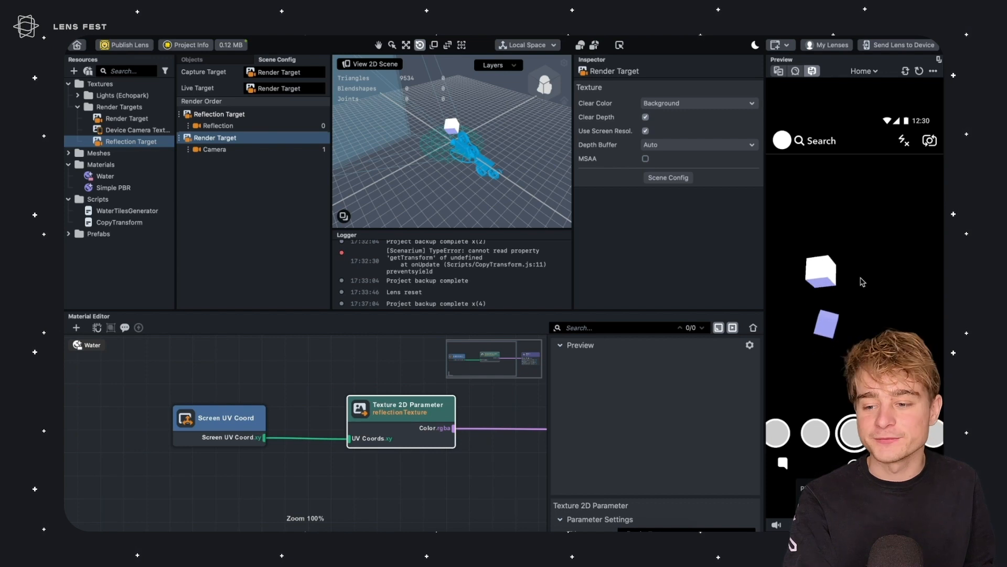
# Add a Voronoi Noise node to the Water graph below the texture parameter
pyautogui.click(208, 61)
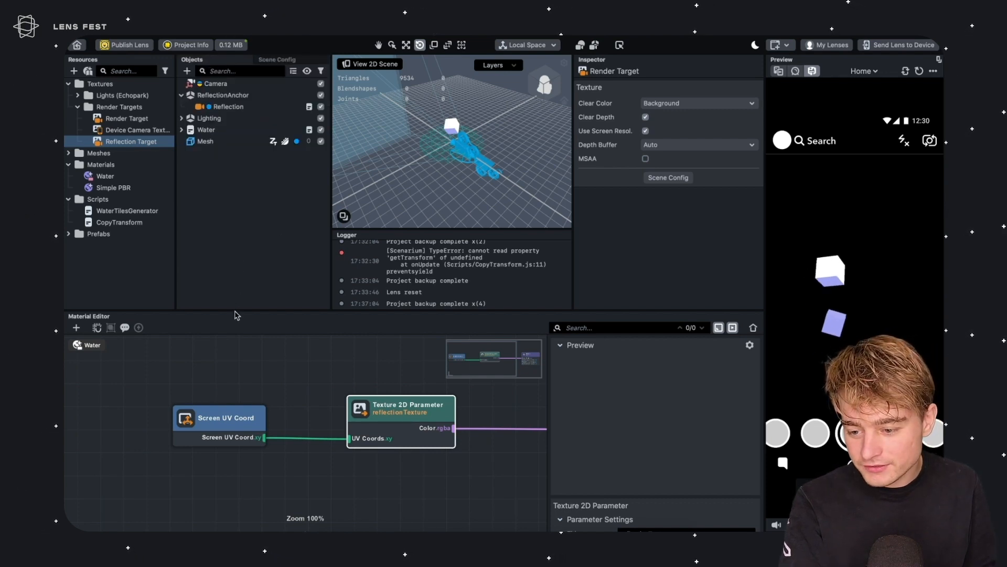
pyautogui.moveTo(238, 310); pyautogui.dragTo(241, 245)
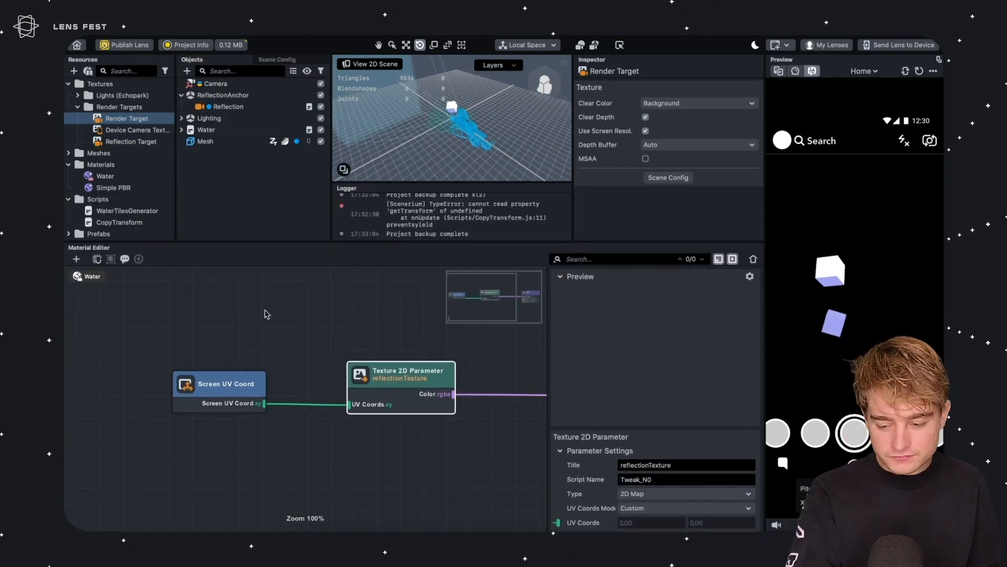
pyautogui.click(265, 364)
pyautogui.moveTo(400, 369); pyautogui.dragTo(381, 383)
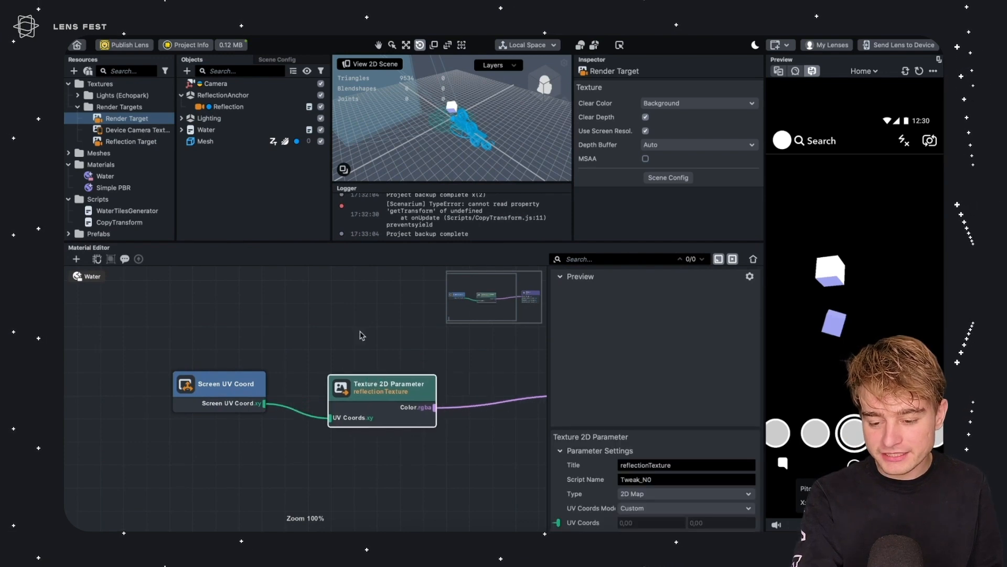
pyautogui.scroll(-3, 226, 432)
pyautogui.rightClick(226, 432)
pyautogui.write('voronoo')
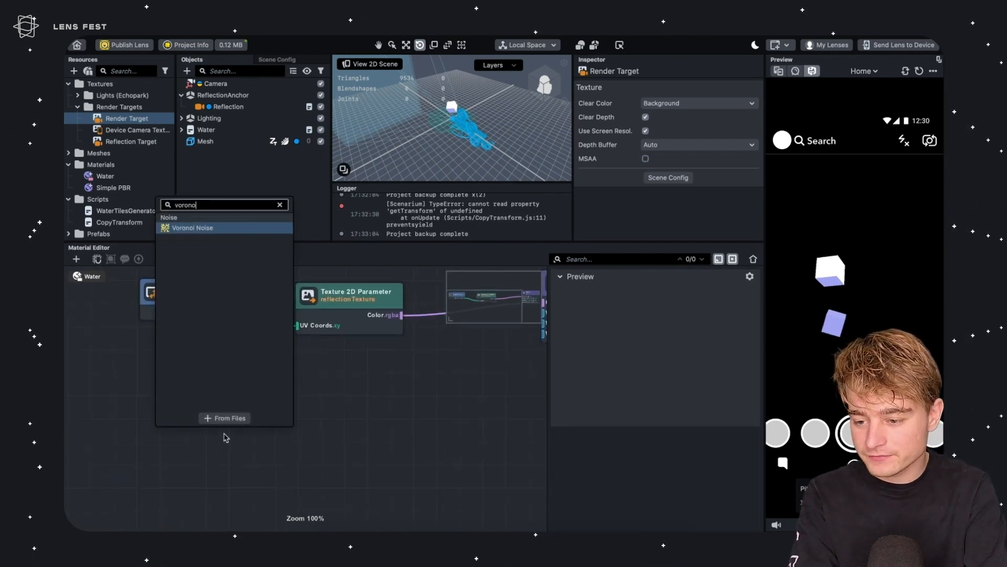
pyautogui.press('BackSpace')
pyautogui.write('i')
pyautogui.press('Return')
pyautogui.moveTo(289, 452); pyautogui.dragTo(292, 405)
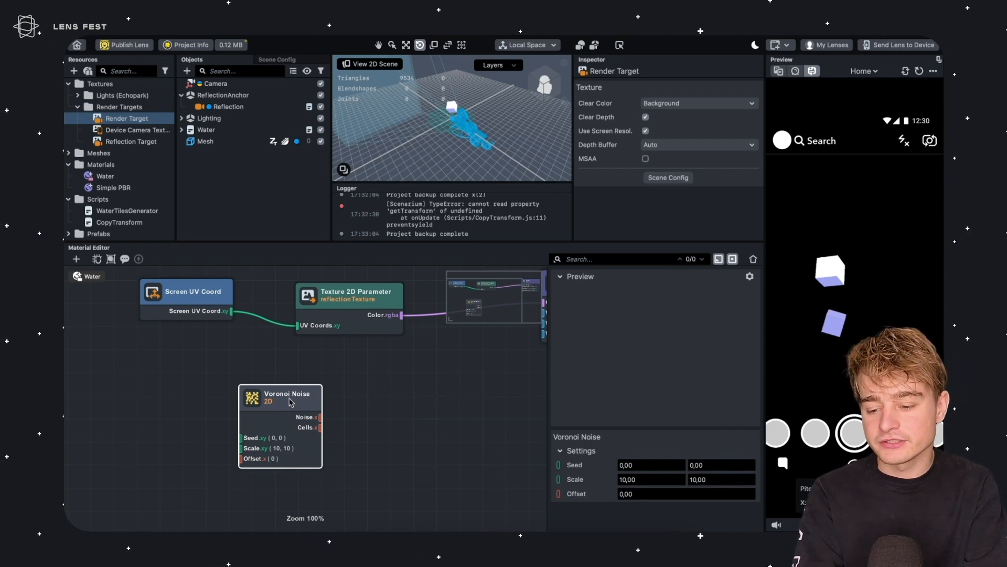
pyautogui.moveTo(290, 402); pyautogui.dragTo(360, 392)
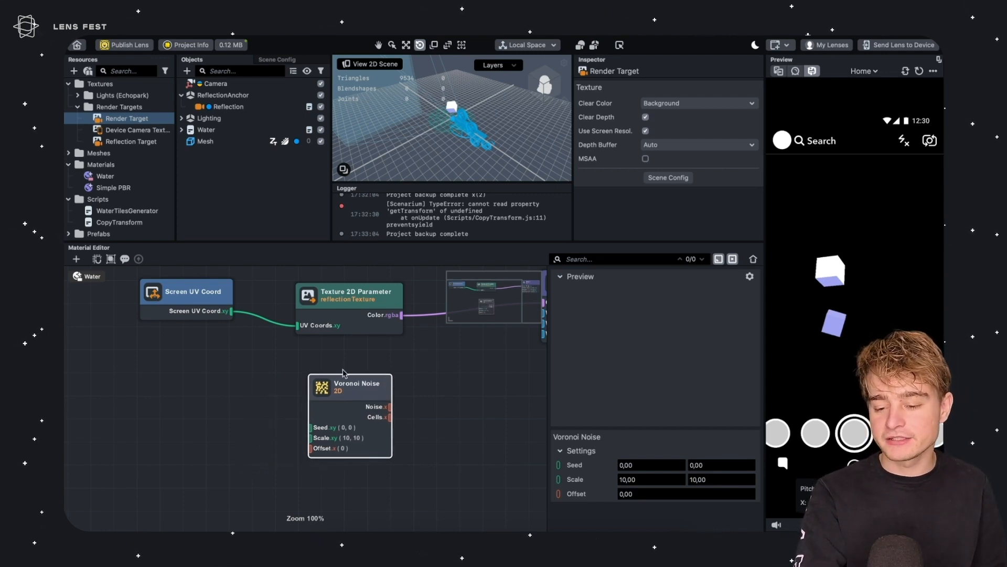
pyautogui.moveTo(345, 373); pyautogui.dragTo(281, 397, button='middle')
# Add a Screen-type Blend node taking Voronoi Noise as Base and the reflection texture as Color, output to the Shader's Color
pyautogui.click(370, 409)
pyautogui.moveTo(385, 418); pyautogui.dragTo(326, 478, button='middle')
pyautogui.moveTo(452, 364); pyautogui.dragTo(581, 449)
pyautogui.moveTo(313, 401); pyautogui.dragTo(238, 396, button='middle')
pyautogui.click(259, 480)
pyautogui.press('Tab')
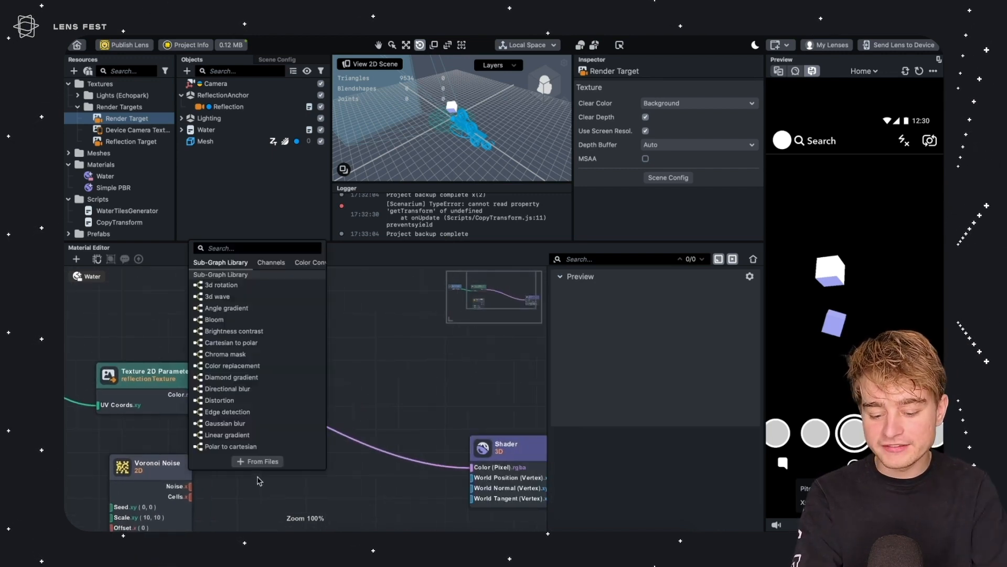
pyautogui.write('blend')
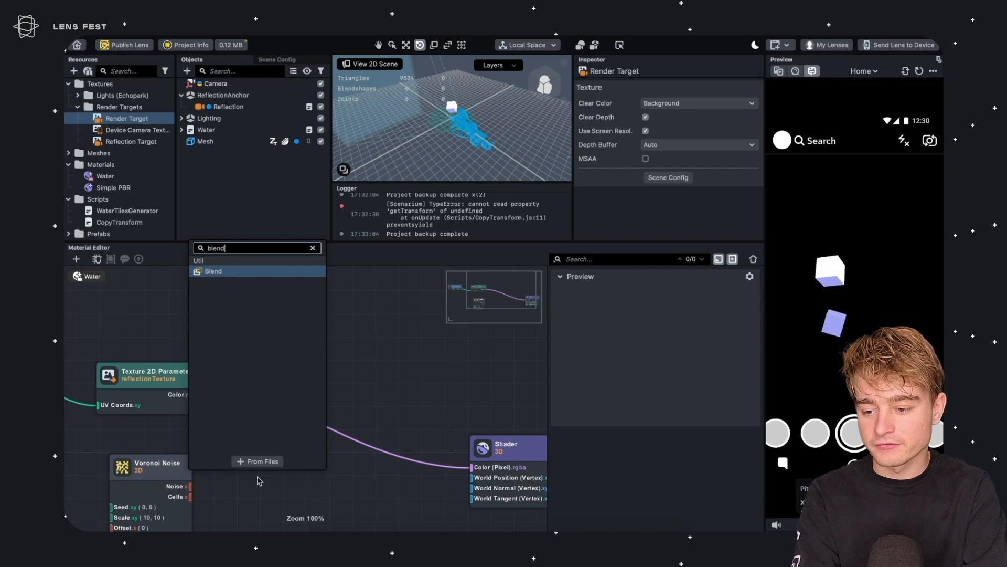
pyautogui.press('Return')
pyautogui.moveTo(280, 488); pyautogui.dragTo(272, 455)
pyautogui.moveTo(190, 486); pyautogui.dragTo(261, 465)
pyautogui.moveTo(278, 431); pyautogui.dragTo(307, 441)
pyautogui.moveTo(201, 397); pyautogui.dragTo(290, 484)
pyautogui.moveTo(366, 463); pyautogui.dragTo(471, 467)
pyautogui.moveTo(329, 444); pyautogui.dragTo(348, 444)
pyautogui.click(677, 466)
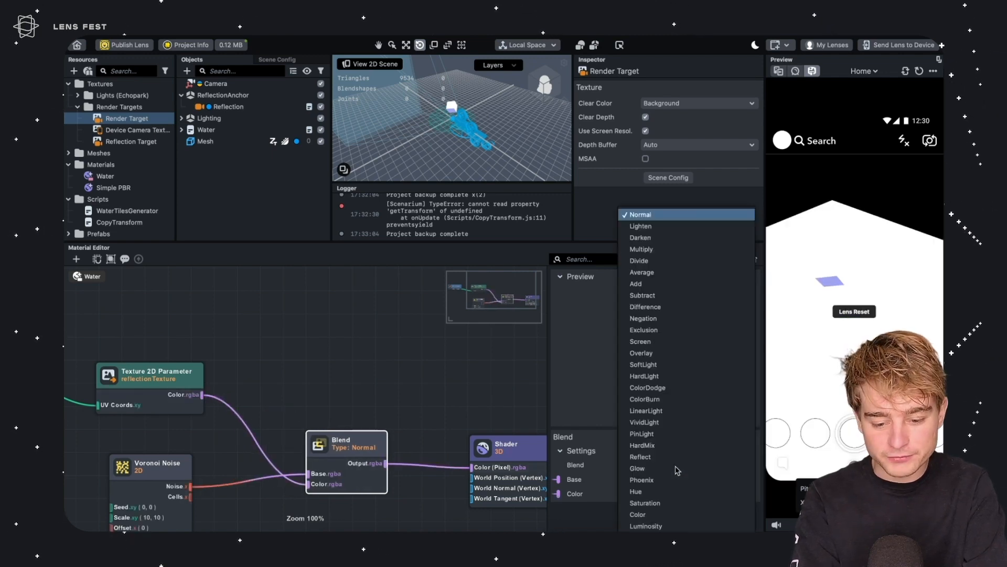
pyautogui.click(644, 341)
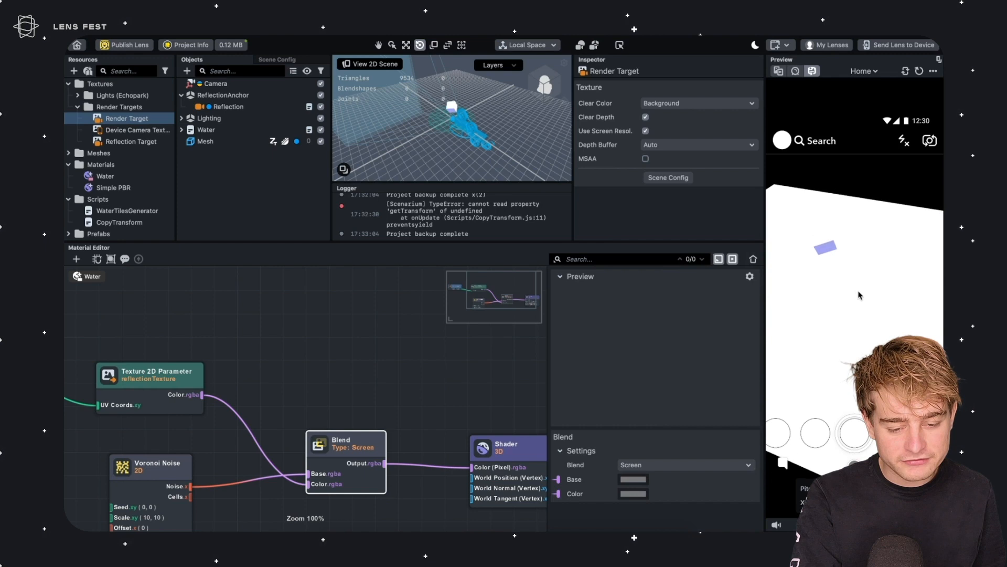
# Insert a Swizzle node between the texture's Color and the Blend's Color input, setting its swizzle to xyz1
pyautogui.moveTo(266, 377); pyautogui.dragTo(434, 355, button='middle')
pyautogui.moveTo(357, 320); pyautogui.dragTo(137, 403)
pyautogui.moveTo(358, 390); pyautogui.dragTo(303, 327)
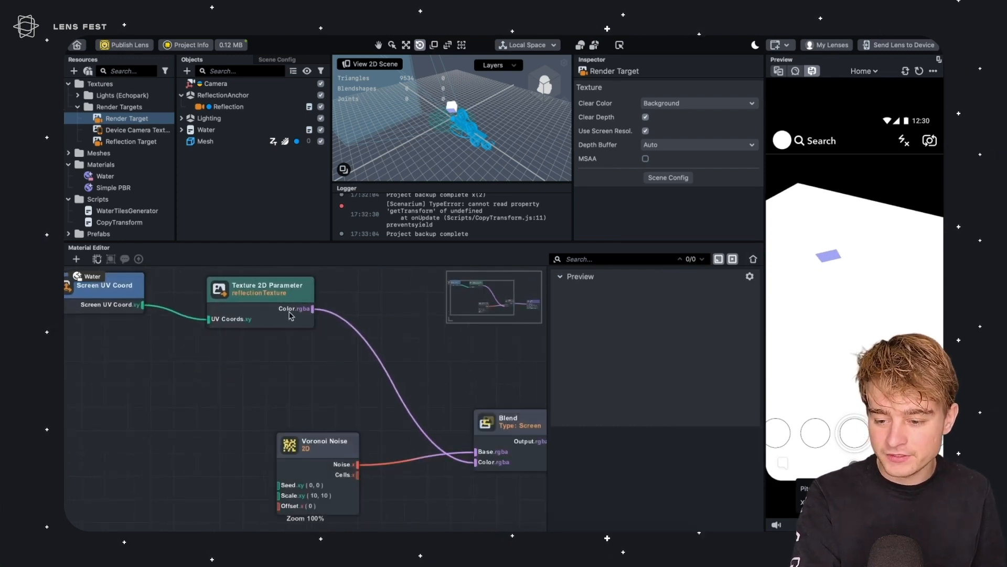
pyautogui.moveTo(271, 290); pyautogui.dragTo(361, 314)
pyautogui.write('swizz')
pyautogui.press('Return')
pyautogui.moveTo(396, 279); pyautogui.dragTo(471, 466)
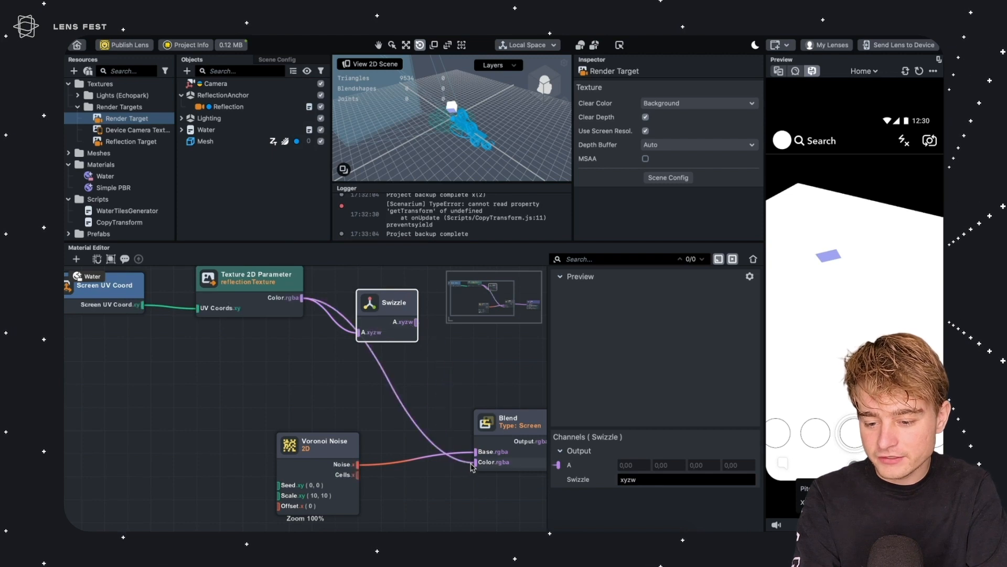
pyautogui.moveTo(411, 326); pyautogui.dragTo(476, 462)
pyautogui.moveTo(385, 305); pyautogui.dragTo(385, 321)
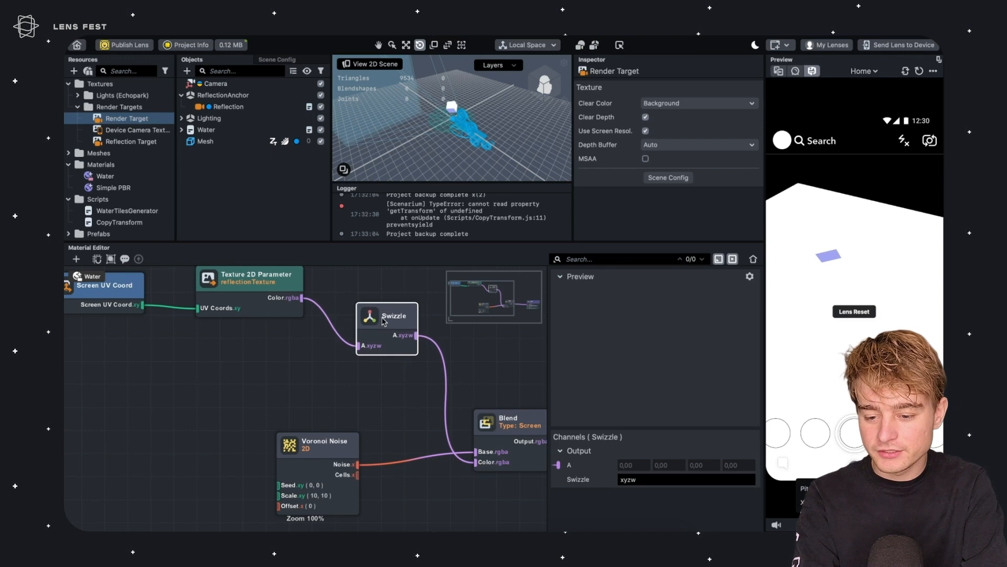
pyautogui.click(643, 479)
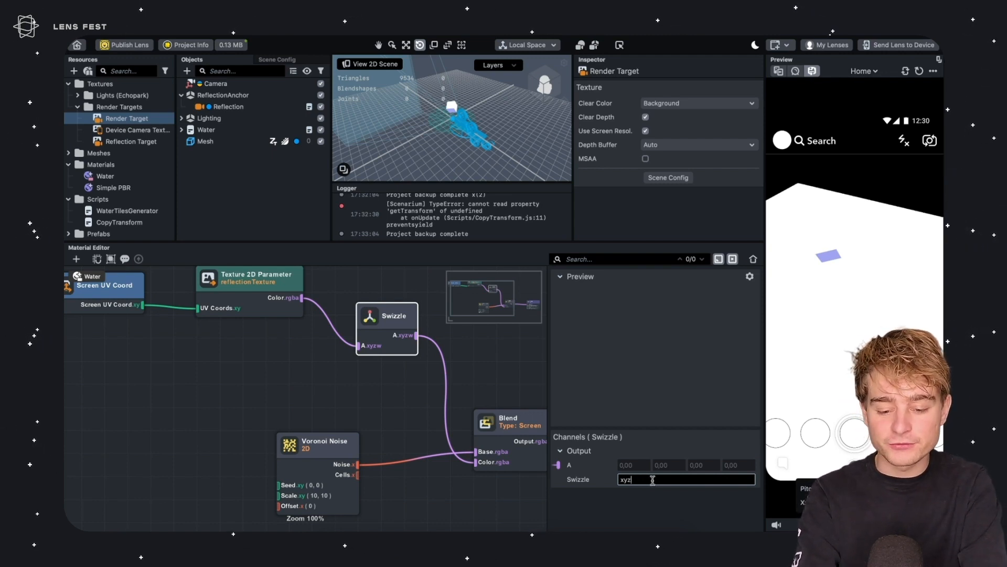
pyautogui.press('Return')
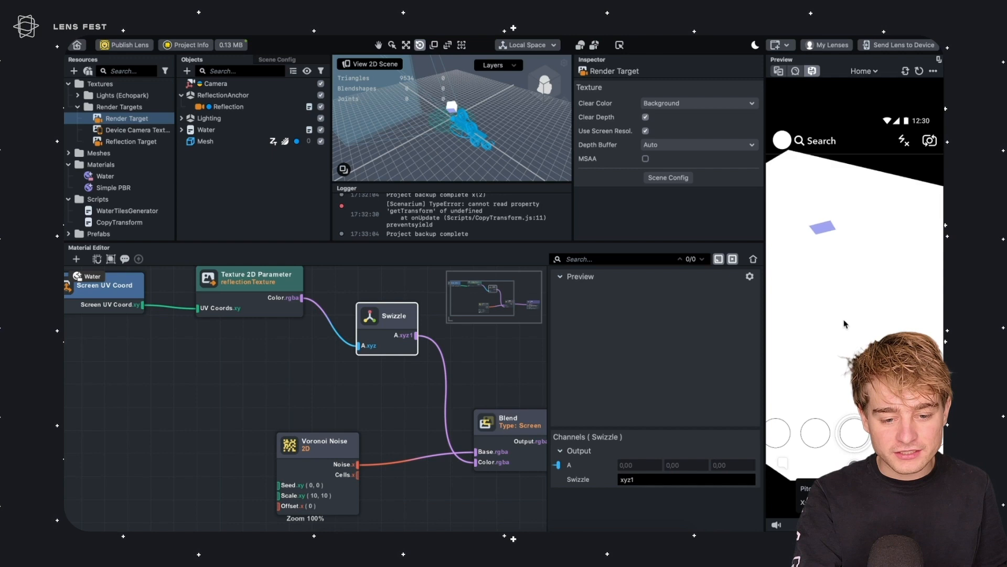
# Set the Blend node's Base color to black and reconnect the Voronoi Noise output to Base
pyautogui.moveTo(305, 454); pyautogui.dragTo(269, 441)
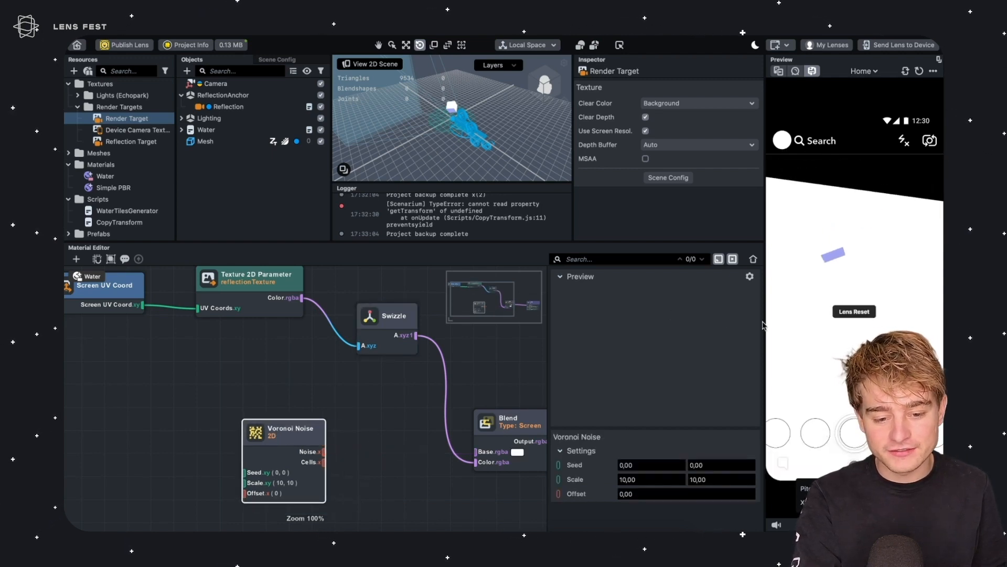
pyautogui.click(378, 455)
pyautogui.moveTo(378, 455); pyautogui.dragTo(278, 440)
pyautogui.click(415, 415)
pyautogui.click(631, 479)
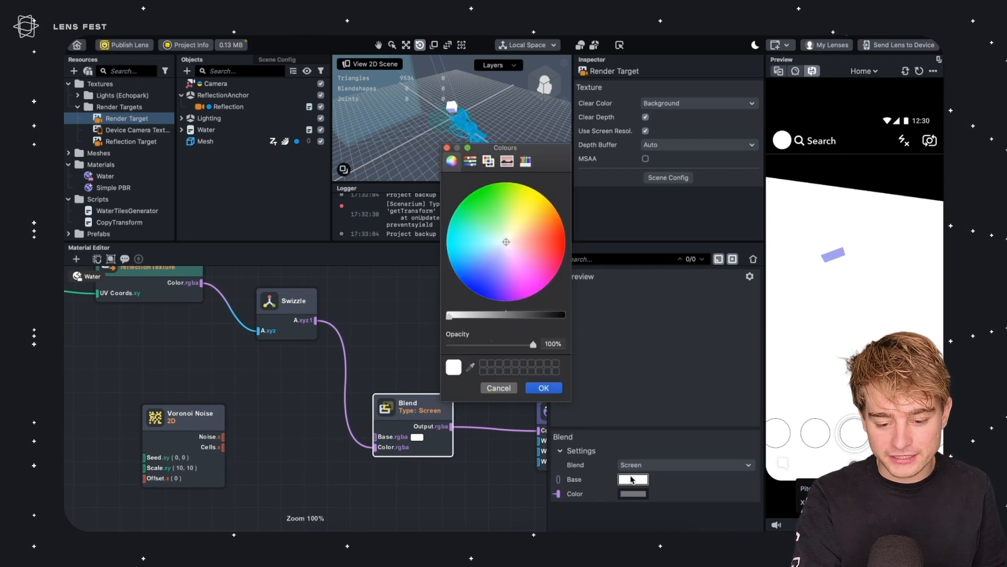
pyautogui.moveTo(503, 315); pyautogui.dragTo(602, 329)
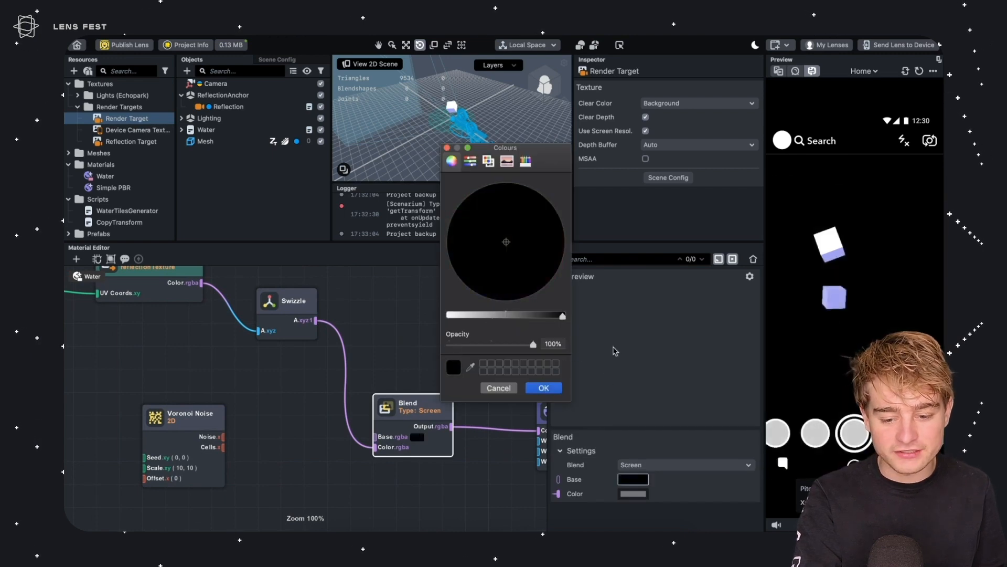
pyautogui.click(554, 388)
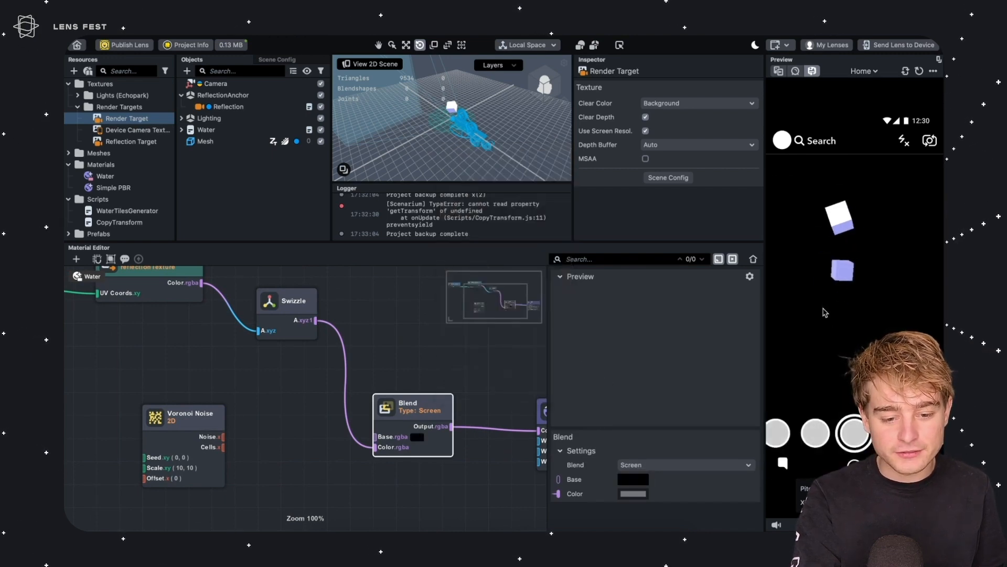
pyautogui.moveTo(223, 437); pyautogui.dragTo(388, 442)
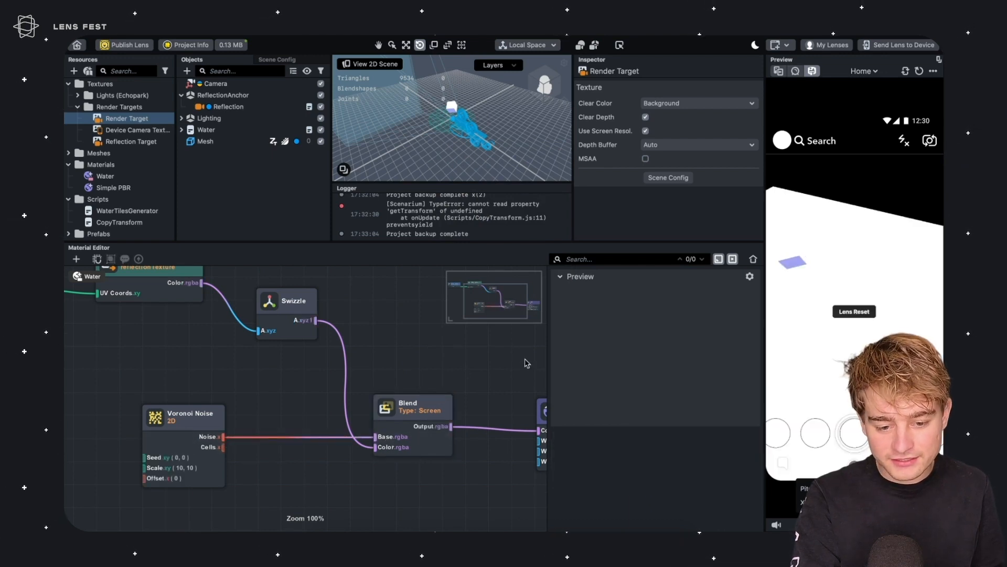
# Set the Voronoi Noise node's Scale to 0.1 by 0.1
pyautogui.moveTo(425, 334); pyautogui.dragTo(488, 319)
pyautogui.moveTo(256, 405); pyautogui.dragTo(295, 403)
pyautogui.moveTo(641, 480); pyautogui.dragTo(595, 468)
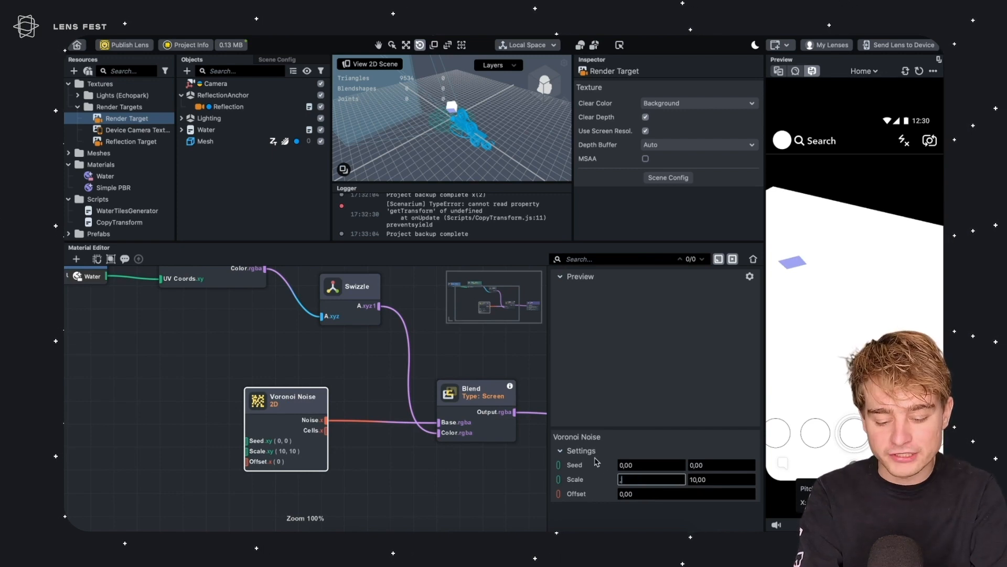
pyautogui.write(',1')
pyautogui.press('Tab')
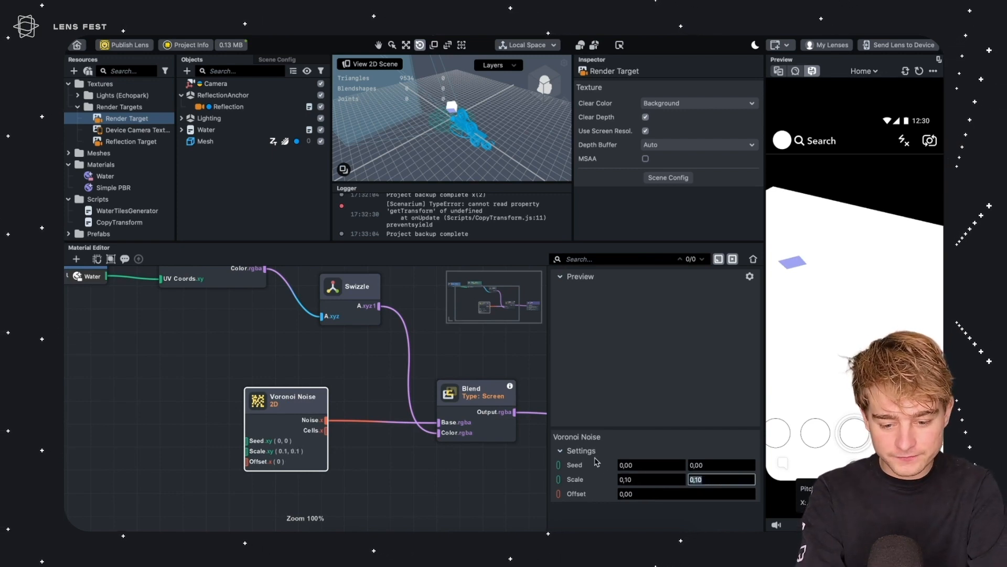
pyautogui.click(180, 387)
pyautogui.moveTo(272, 388); pyautogui.dragTo(282, 393)
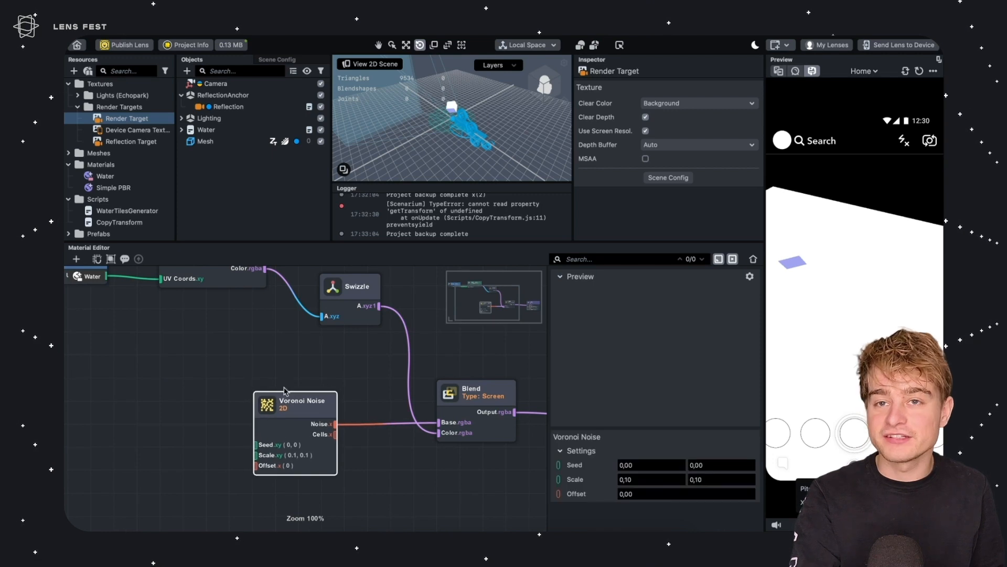
# Add a world-space Surface Position node to the Water material graph
pyautogui.moveTo(92, 448); pyautogui.dragTo(174, 385)
pyautogui.press('Tab')
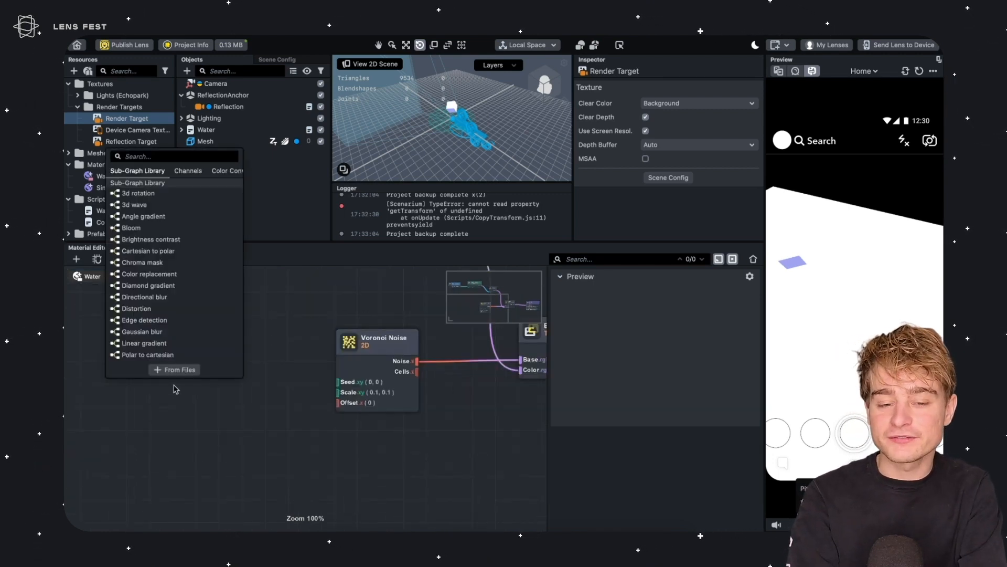
pyautogui.click(822, 279)
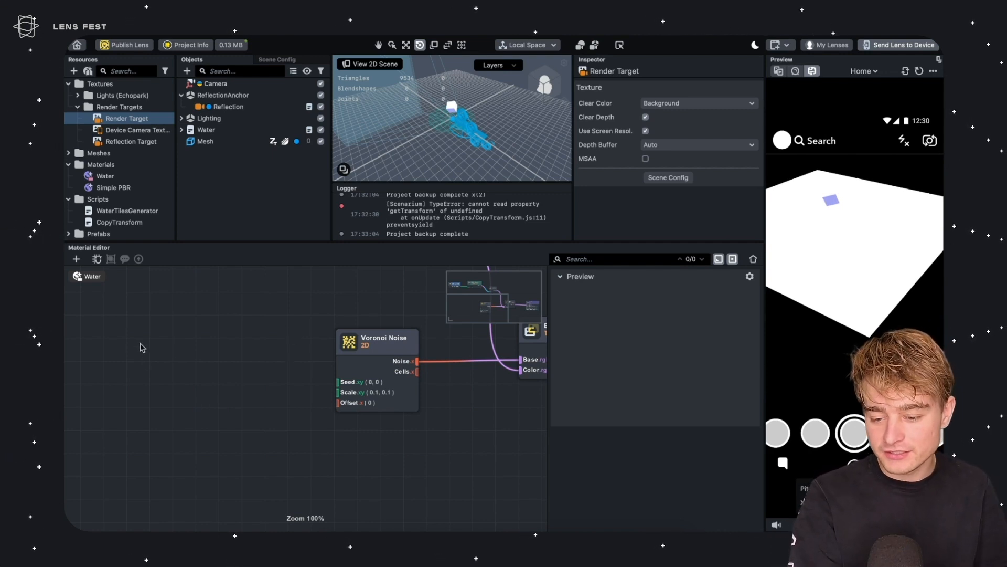
pyautogui.press('Tab')
pyautogui.write('positi')
pyautogui.press('Down')
pyautogui.press('Down')
pyautogui.press('Return')
pyautogui.moveTo(177, 358); pyautogui.dragTo(102, 374)
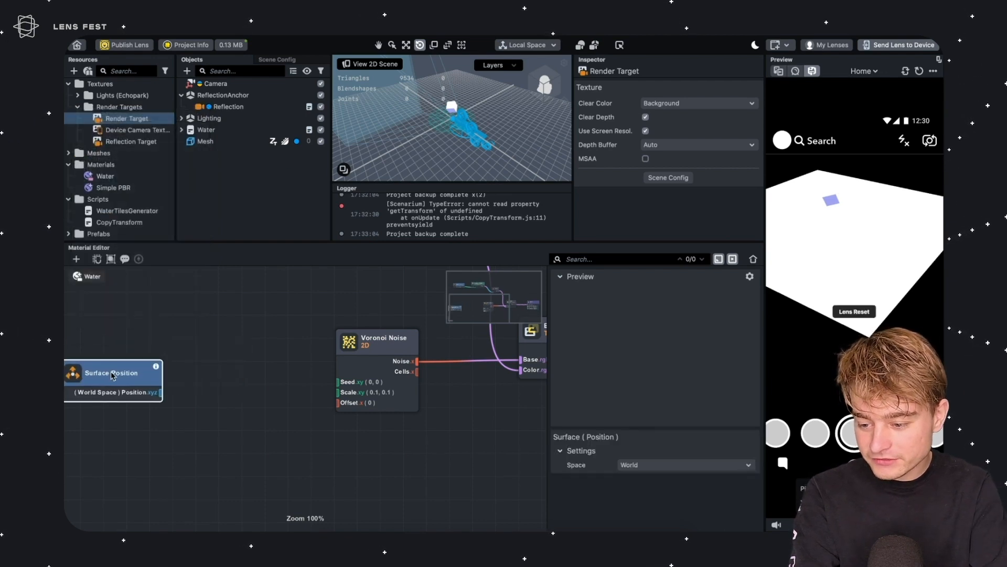
# Attach a Swizzle node to the Surface Position output and set its swizzle to xz
pyautogui.moveTo(161, 392); pyautogui.dragTo(202, 395)
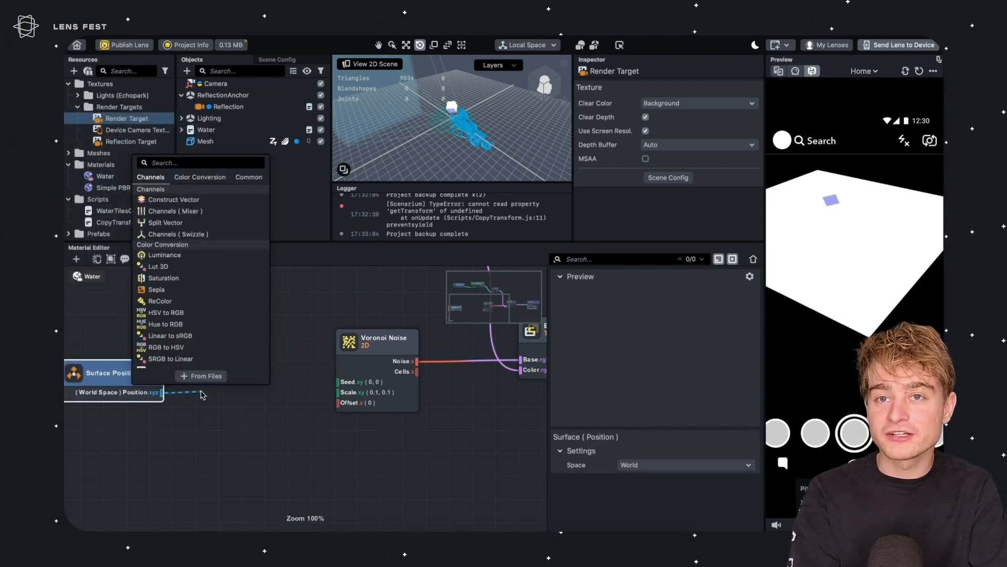
pyautogui.write('swizz')
pyautogui.press('Return')
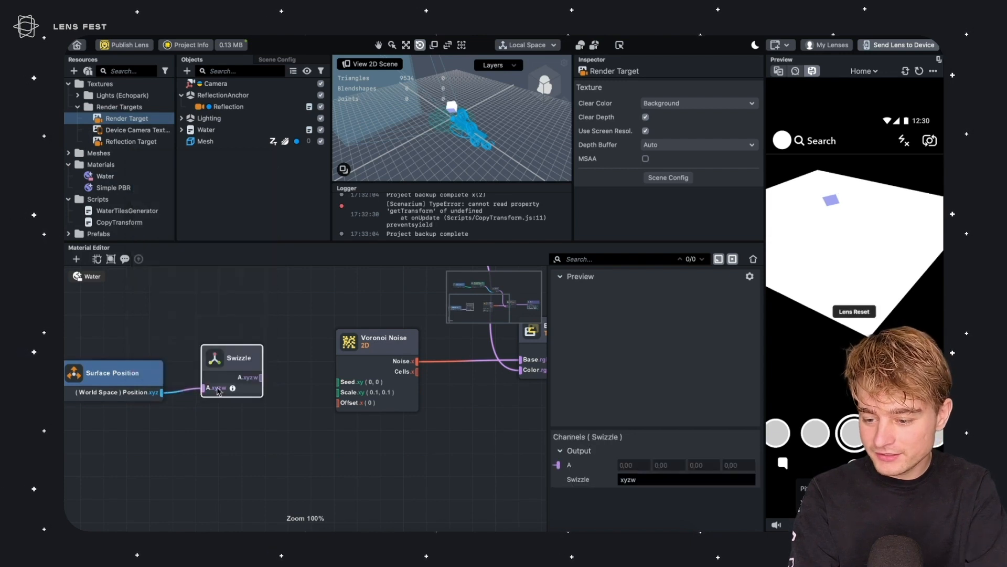
pyautogui.moveTo(234, 387); pyautogui.dragTo(233, 400)
pyautogui.click(661, 479)
pyautogui.doubleClick(660, 478)
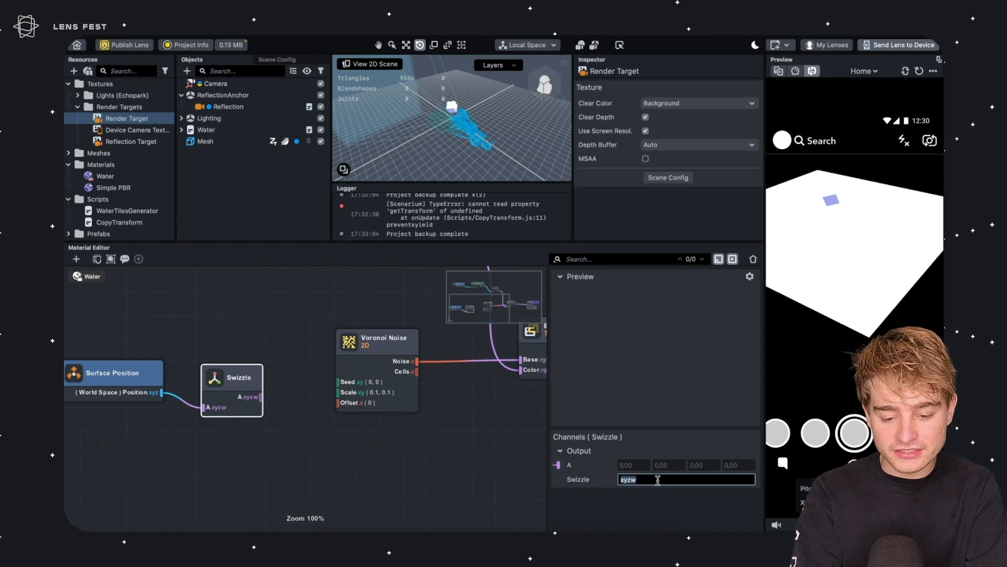
pyautogui.write('xz')
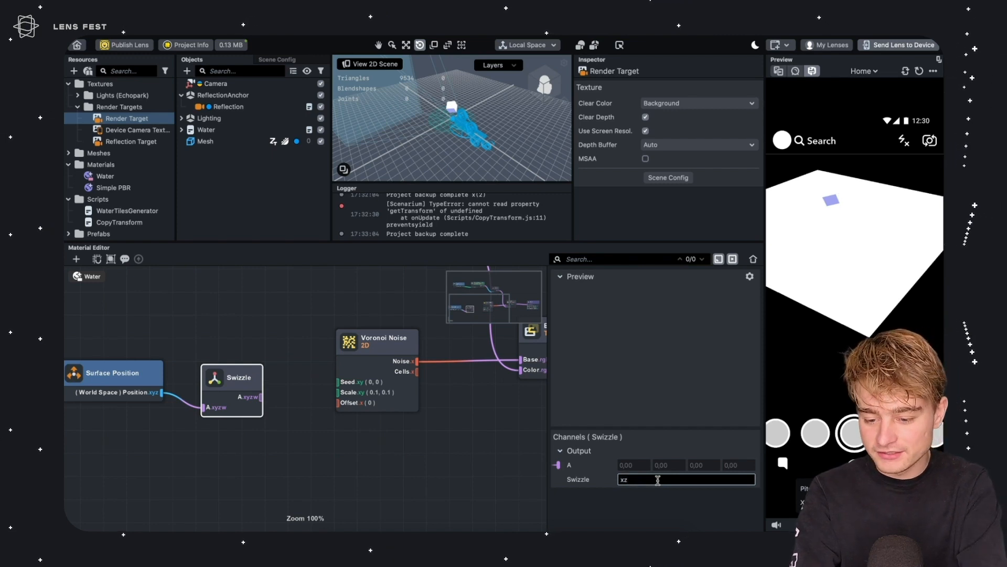
pyautogui.press('Return')
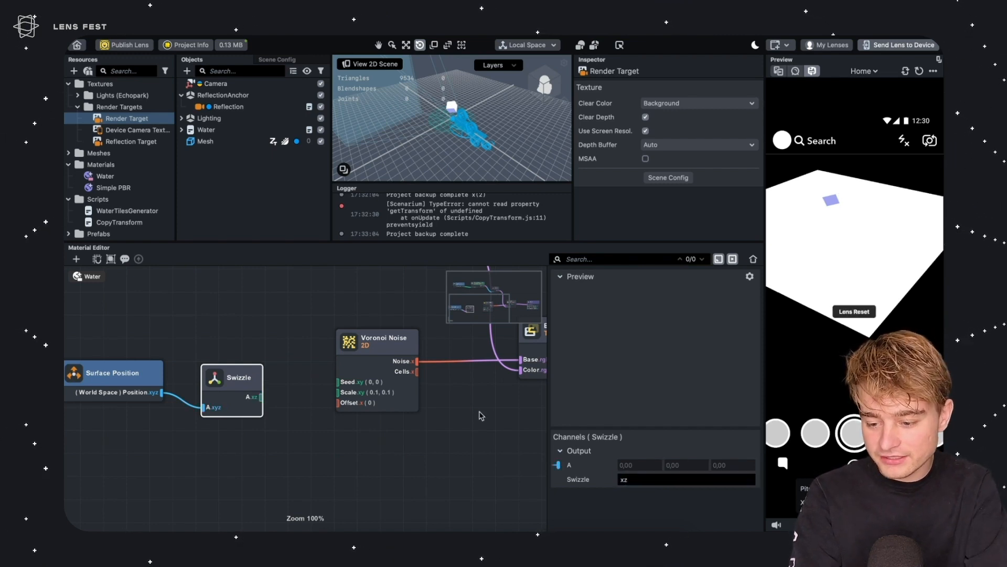
# Connect the Swizzle output to the Voronoi Noise Seed and set the noise Scale to 0.05 by 0.05
pyautogui.moveTo(247, 388); pyautogui.dragTo(339, 382)
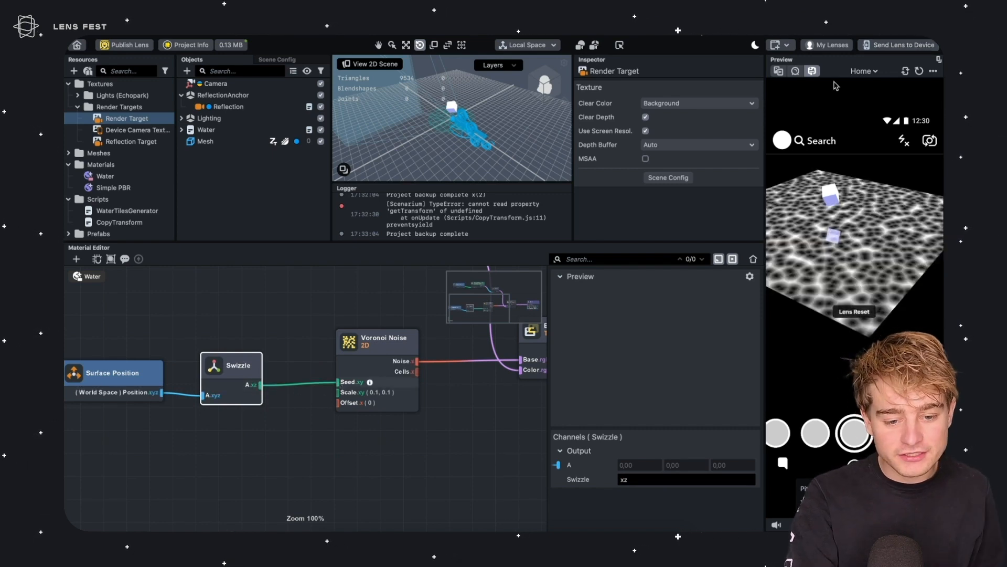
pyautogui.moveTo(838, 209); pyautogui.dragTo(848, 354)
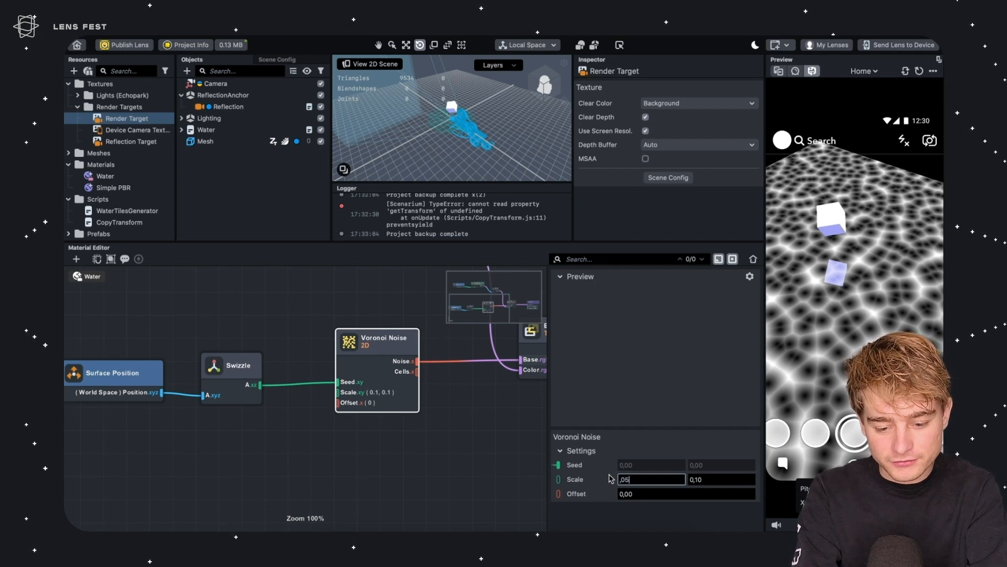
pyautogui.press('Tab')
pyautogui.press('Return')
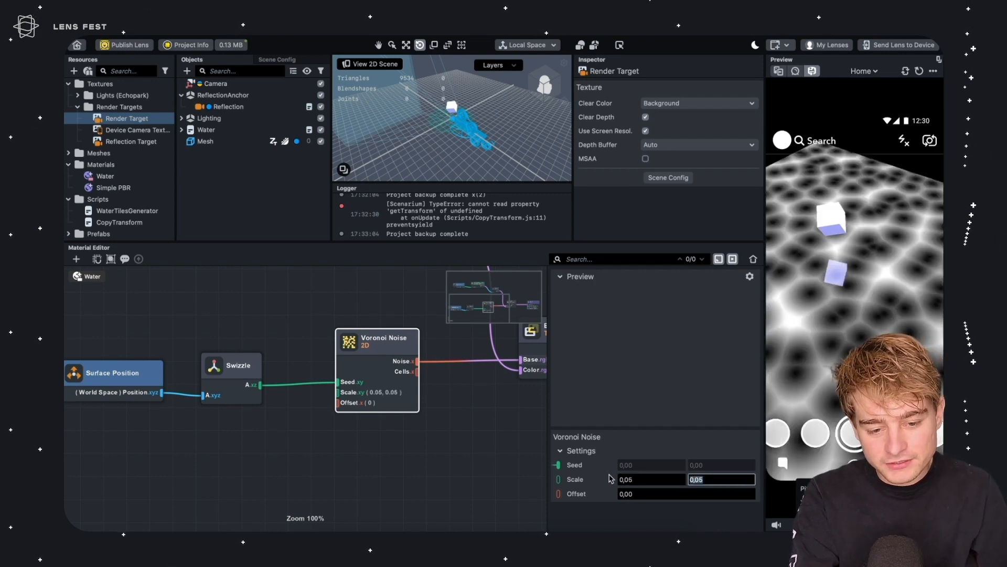
# Try Voronoi Noise Offset values of 10 and 15, returning the Offset to 0
pyautogui.moveTo(838, 288); pyautogui.dragTo(889, 261, button='right')
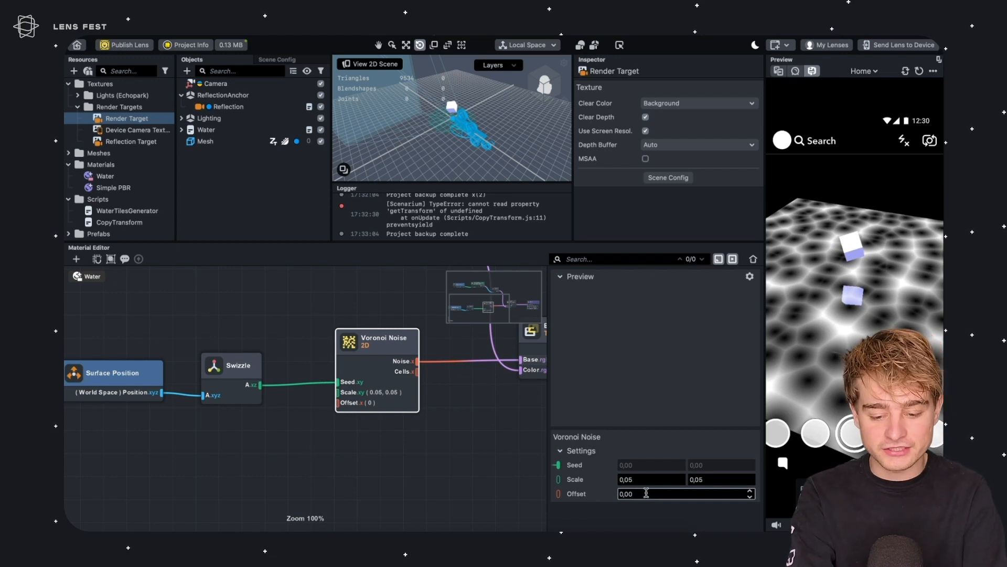
pyautogui.write('10')
pyautogui.press('Return')
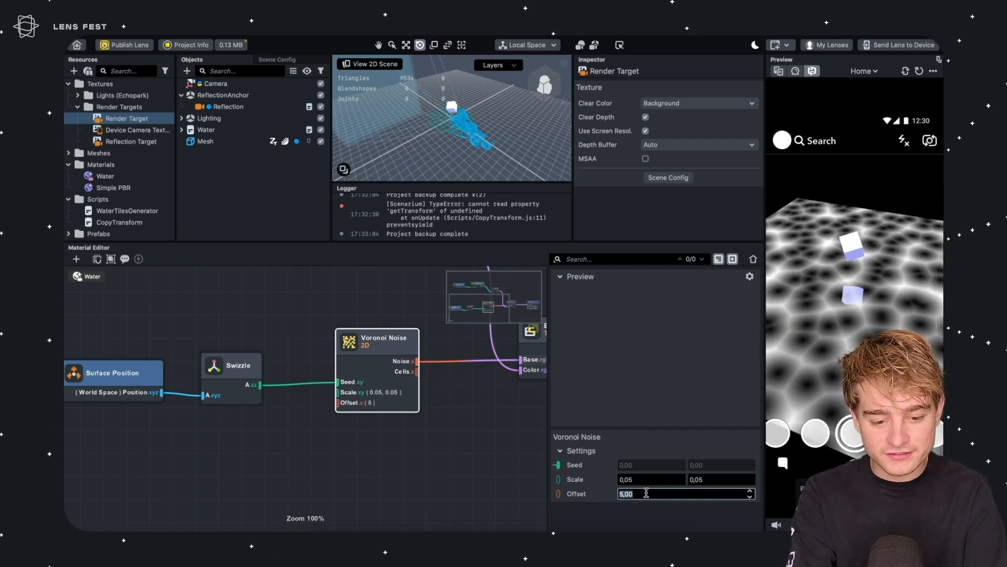
pyautogui.write('15')
pyautogui.press('Return')
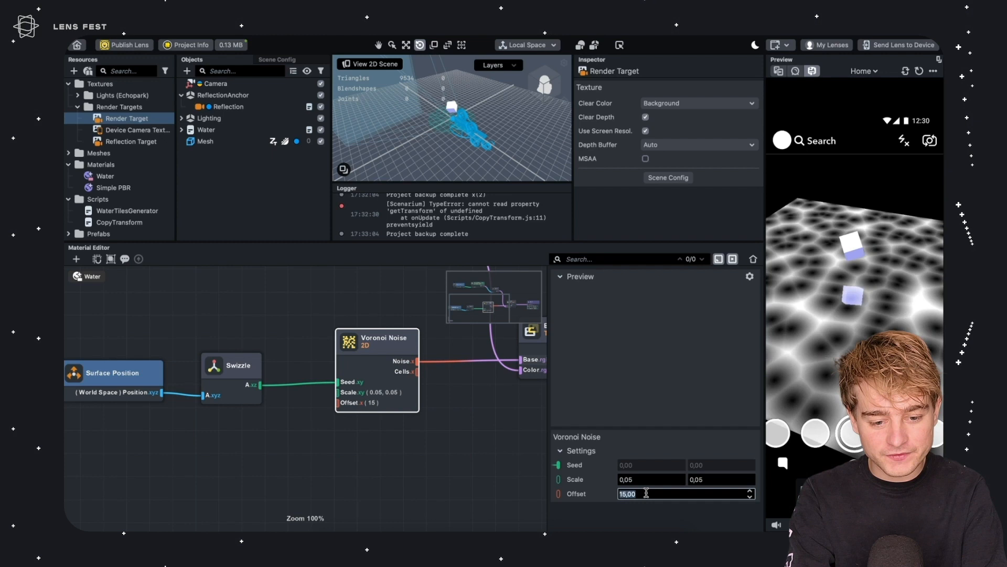
pyautogui.write('0')
pyautogui.press('Return')
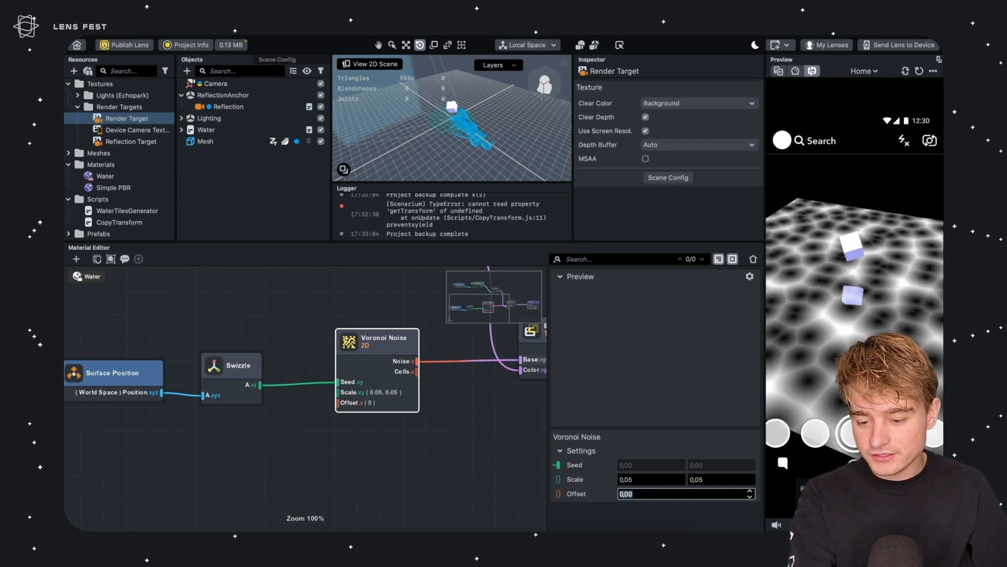
# Add an Elapsed Time node and connect its Time output to the Voronoi Noise Offset
pyautogui.rightClick(250, 417)
pyautogui.write('tim')
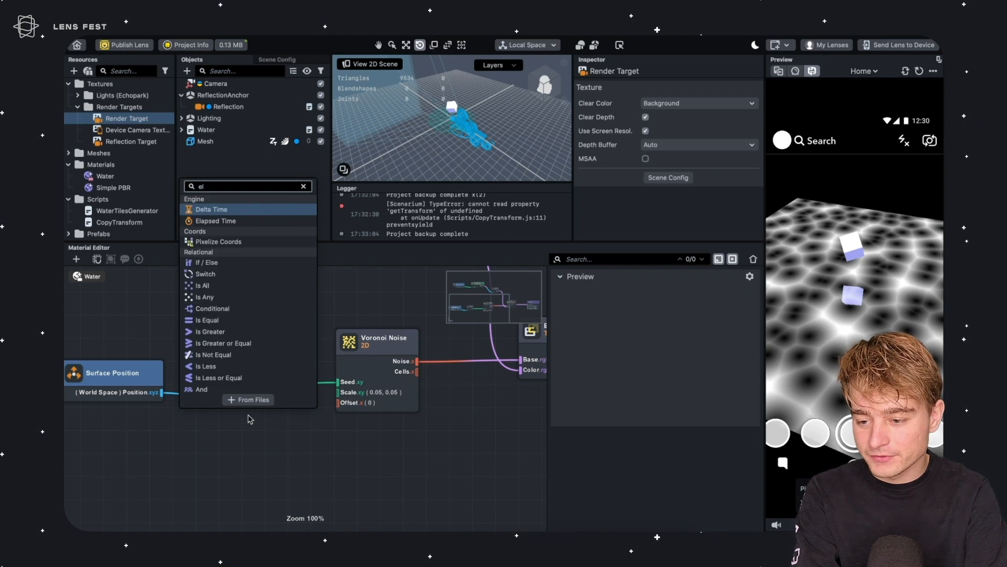
pyautogui.press('Return')
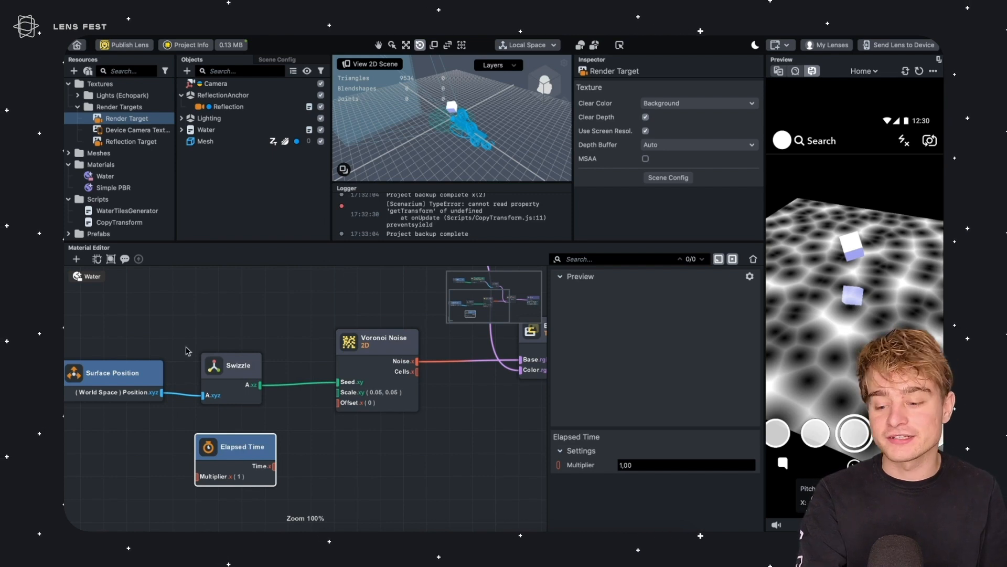
pyautogui.scroll(-3, 169, 415)
pyautogui.moveTo(243, 402); pyautogui.dragTo(221, 403)
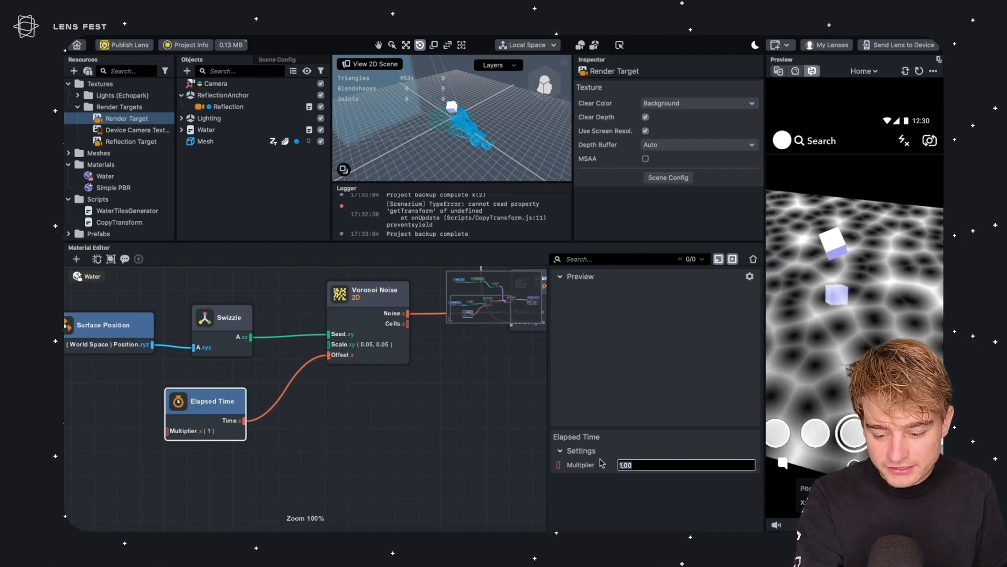
# Set the Elapsed Time node's Multiplier to 7
pyautogui.write('4')
pyautogui.press('Return')
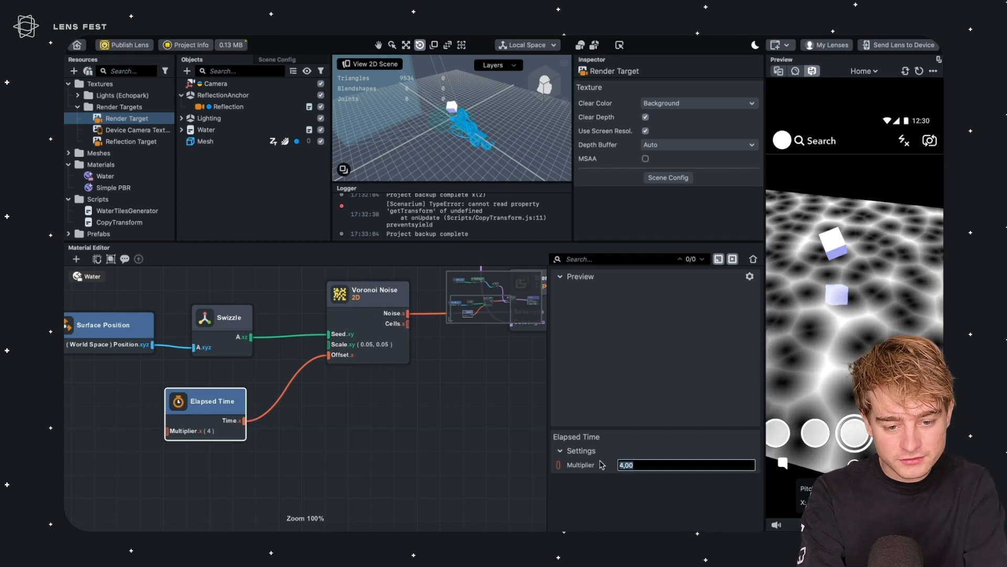
pyautogui.moveTo(817, 340); pyautogui.dragTo(855, 286)
pyautogui.click(629, 464)
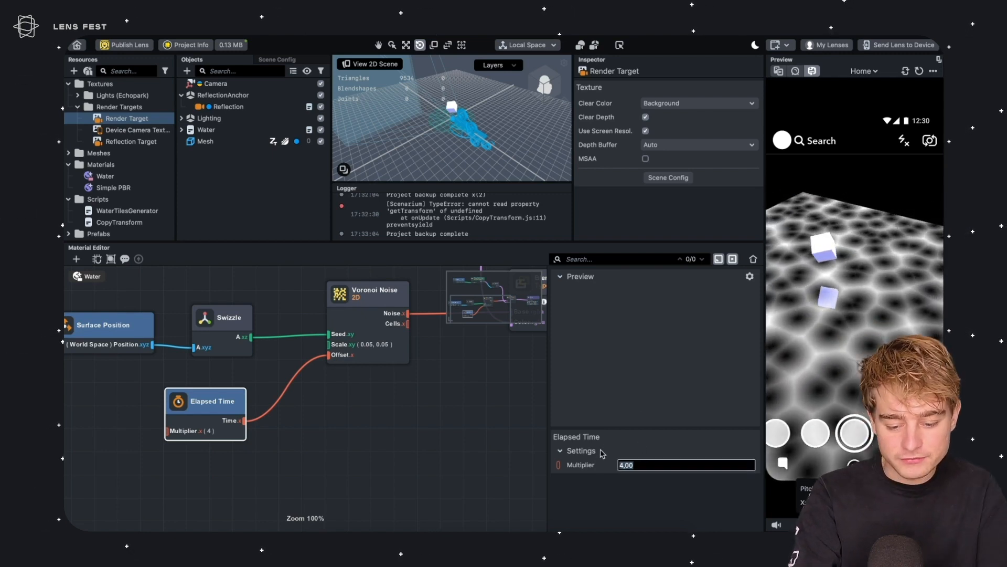
pyautogui.write('7')
pyautogui.press('Return')
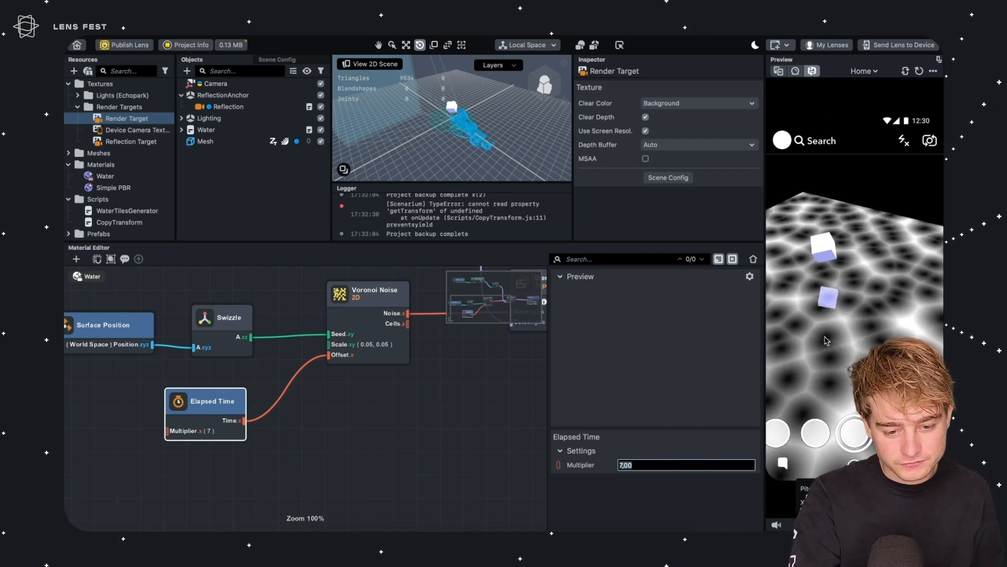
# Add a second world-space Surface Position node and connect it to the Shader's World Position input
pyautogui.moveTo(844, 327); pyautogui.dragTo(869, 313)
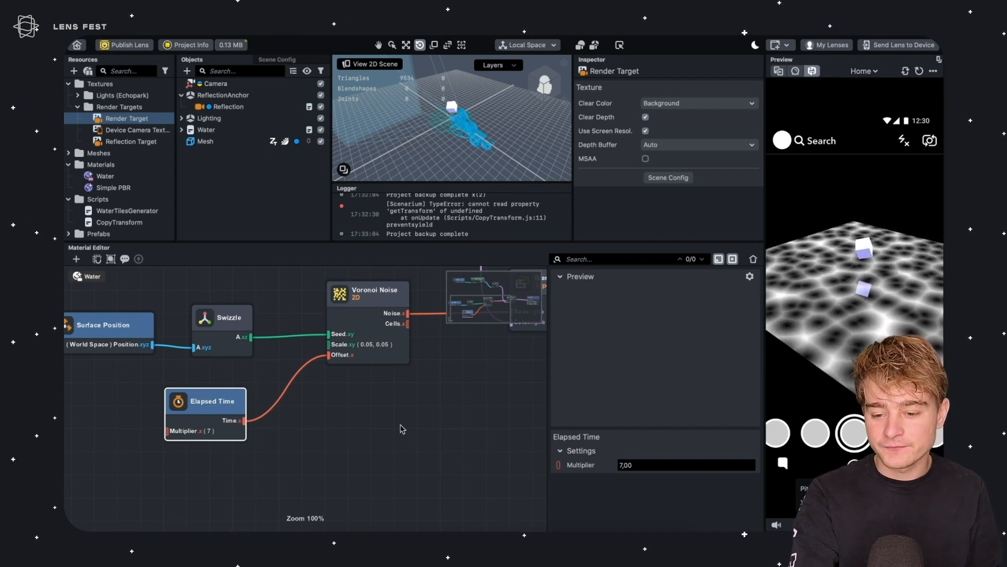
pyautogui.moveTo(466, 412); pyautogui.dragTo(381, 466, button='middle')
pyautogui.scroll(-3, 461, 443)
pyautogui.moveTo(461, 443); pyautogui.dragTo(265, 423, button='middle')
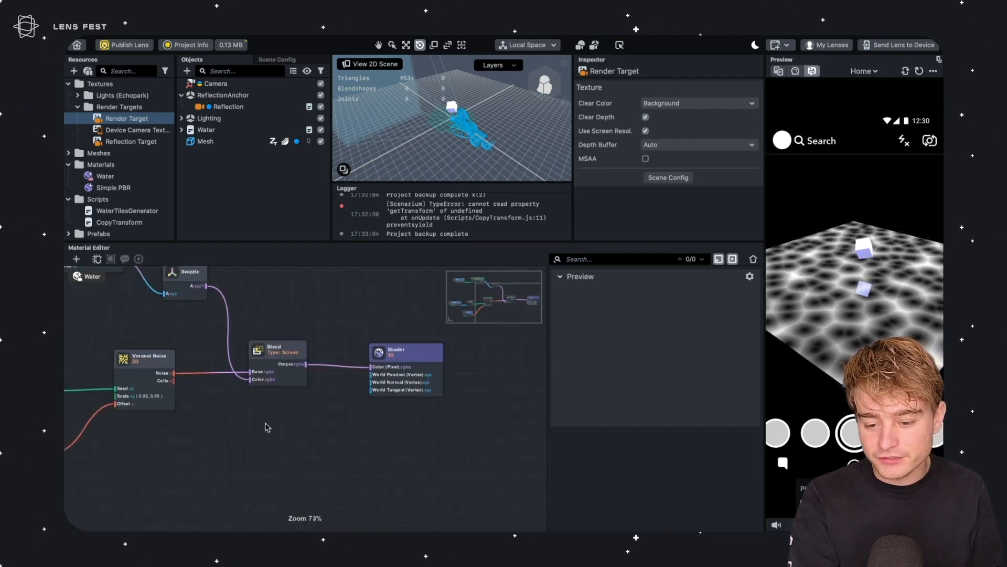
pyautogui.moveTo(385, 353); pyautogui.dragTo(432, 430)
pyautogui.moveTo(390, 399); pyautogui.dragTo(364, 329, button='middle')
pyautogui.scroll(1, 397, 387)
pyautogui.scroll(1, 398, 390)
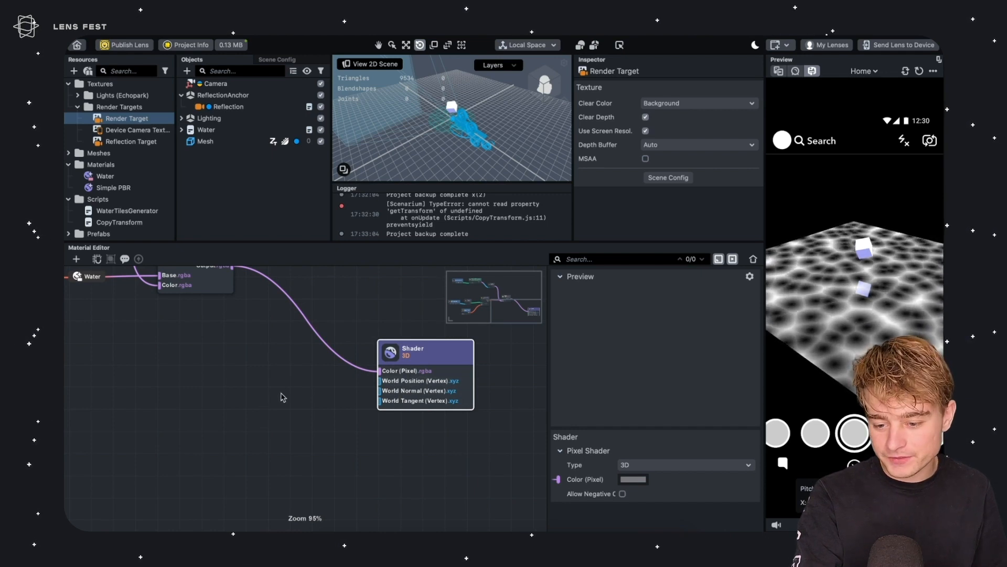
pyautogui.moveTo(281, 398); pyautogui.dragTo(301, 367, button='middle')
pyautogui.rightClick(302, 368)
pyautogui.write('world')
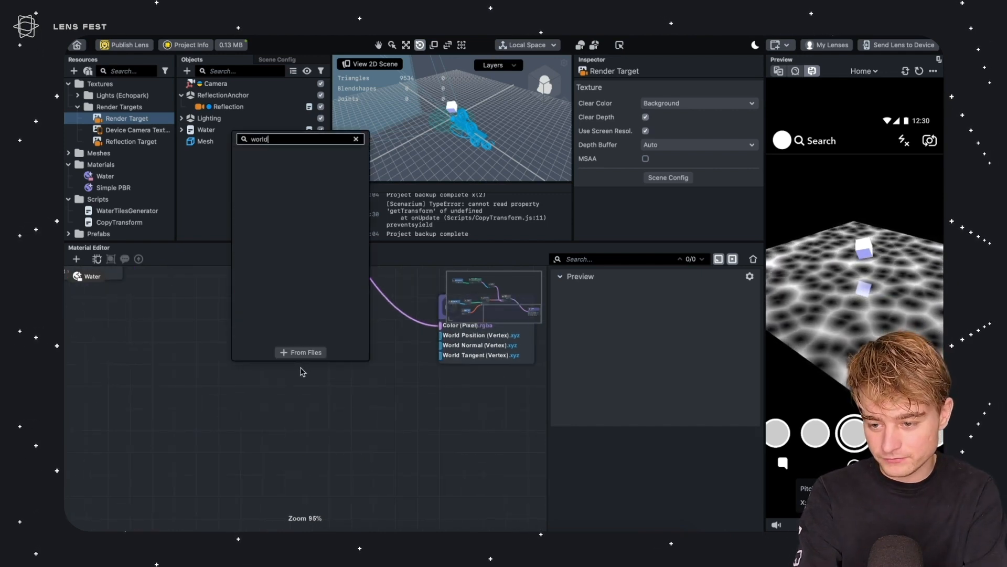
pyautogui.press('BackSpace')
pyautogui.press('BackSpace')
pyautogui.write('posit')
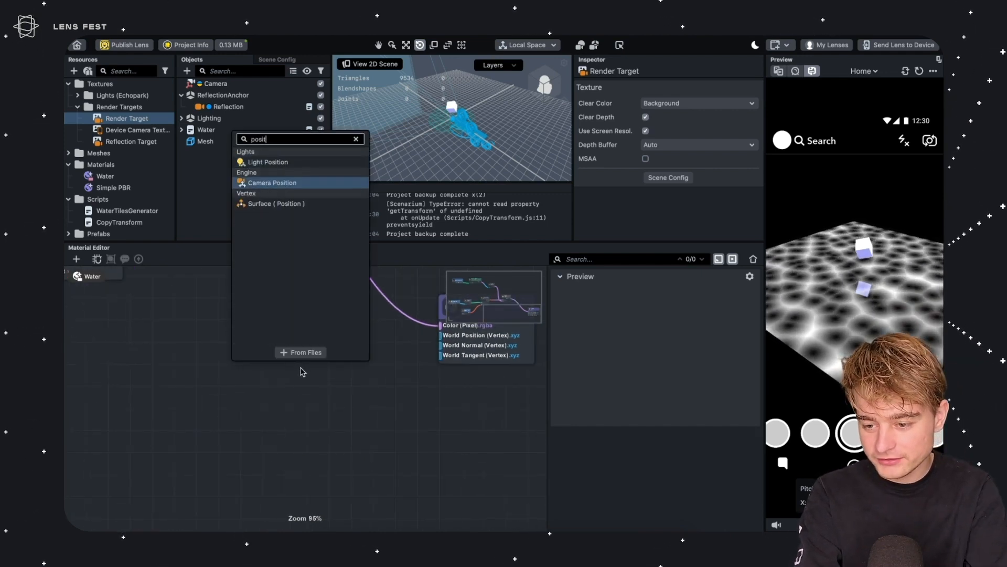
pyautogui.press('Down')
pyautogui.press('Return')
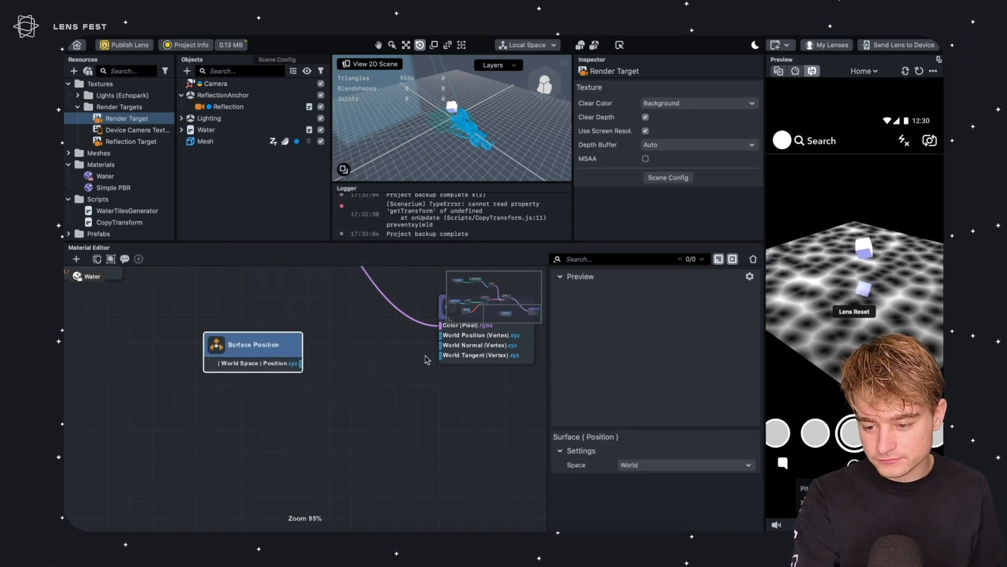
pyautogui.moveTo(425, 360); pyautogui.dragTo(268, 492, button='middle')
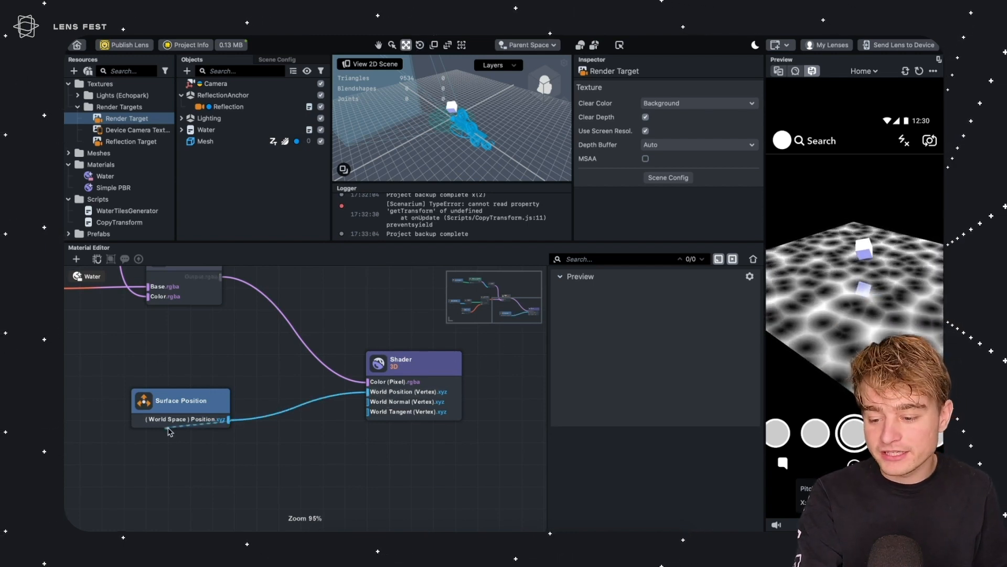
# Insert a Split Vector node after the new Surface Position node
pyautogui.moveTo(201, 402); pyautogui.dragTo(134, 403)
pyautogui.moveTo(108, 402); pyautogui.dragTo(366, 336, button='middle')
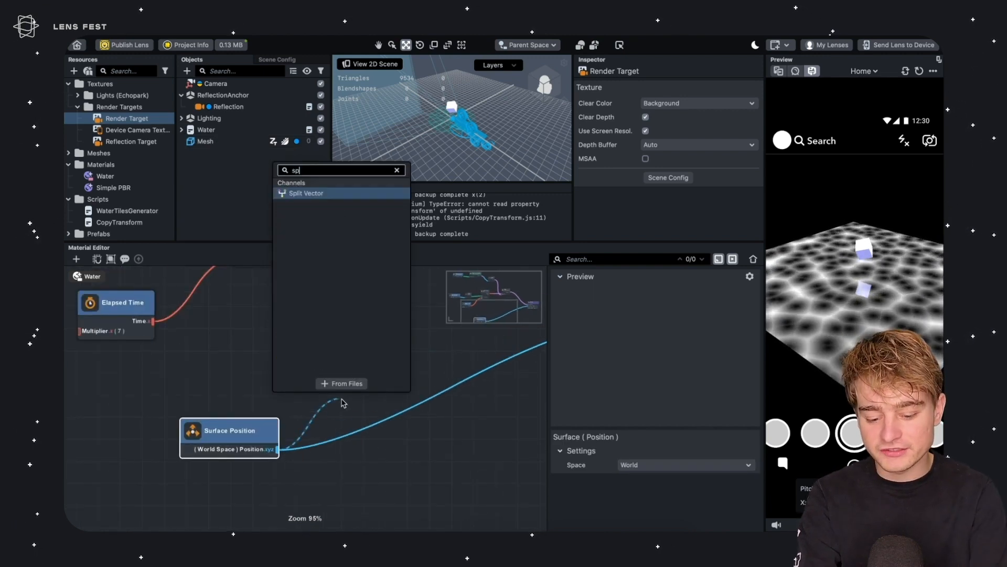
pyautogui.press('Return')
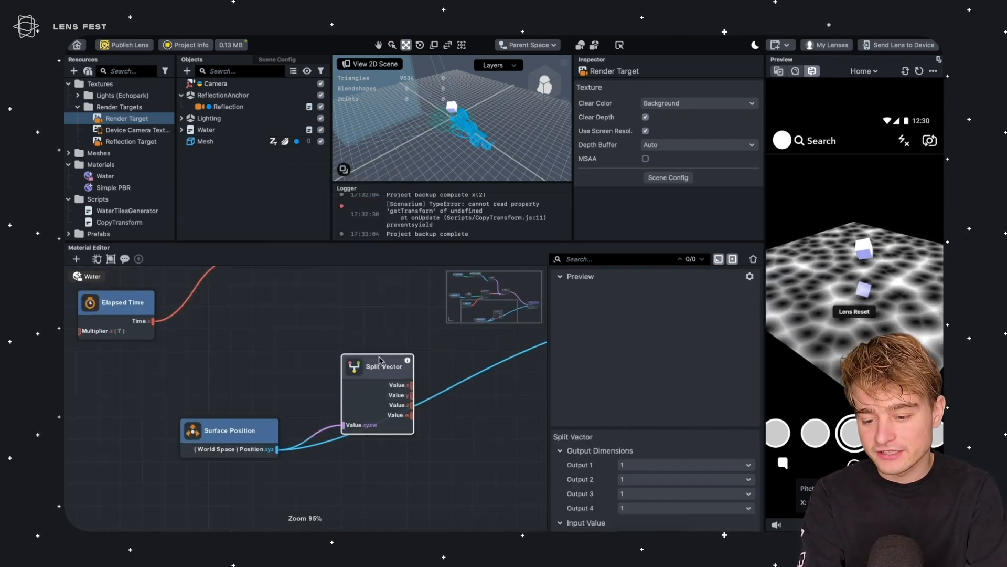
pyautogui.moveTo(385, 423); pyautogui.dragTo(307, 407, button='middle')
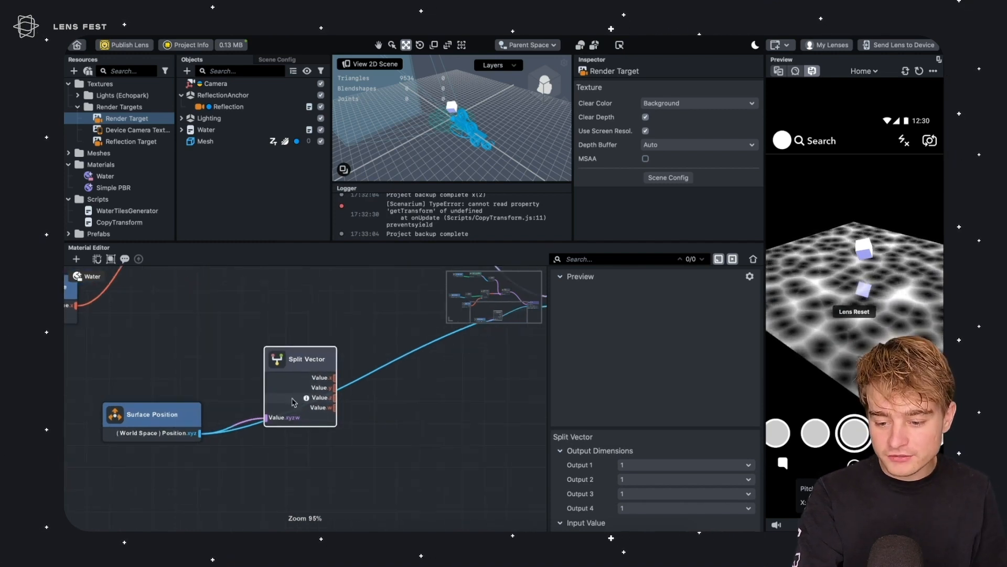
# Add a Construct Vector node fed by the Split Vector's x, y and z outputs, driving the Shader's World Position
pyautogui.moveTo(313, 328); pyautogui.dragTo(221, 392, button='middle')
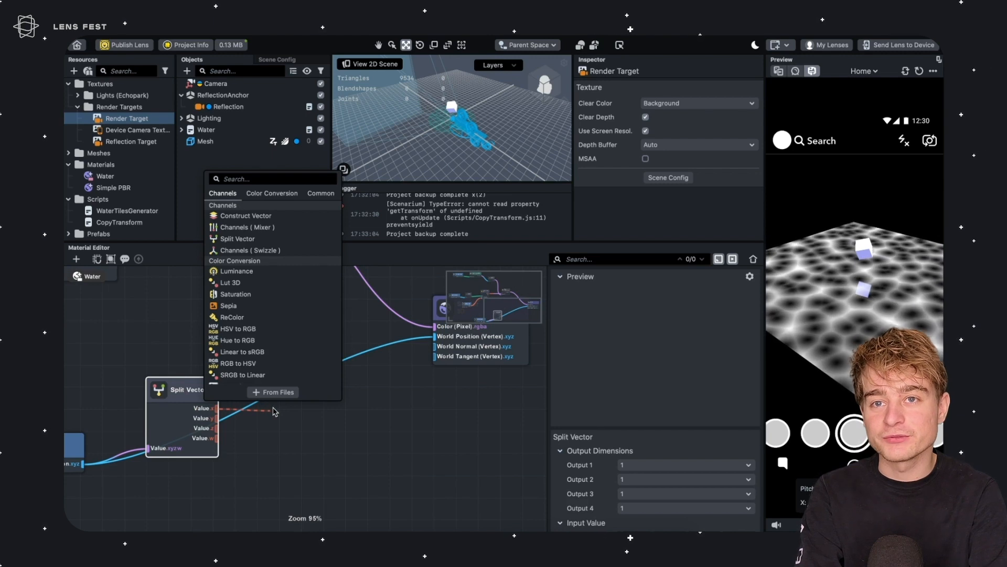
pyautogui.press('Return')
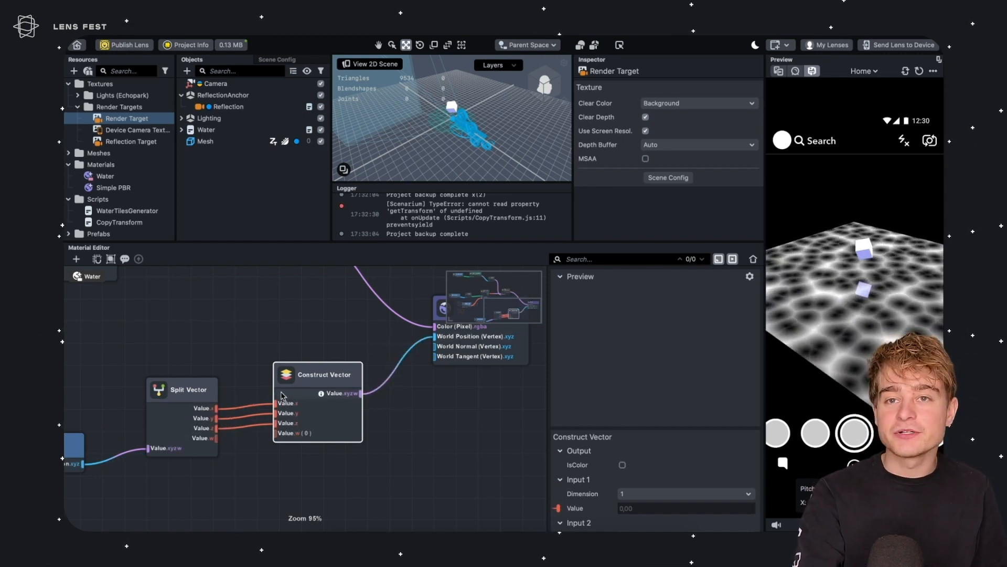
pyautogui.moveTo(175, 364); pyautogui.dragTo(251, 333, button='middle')
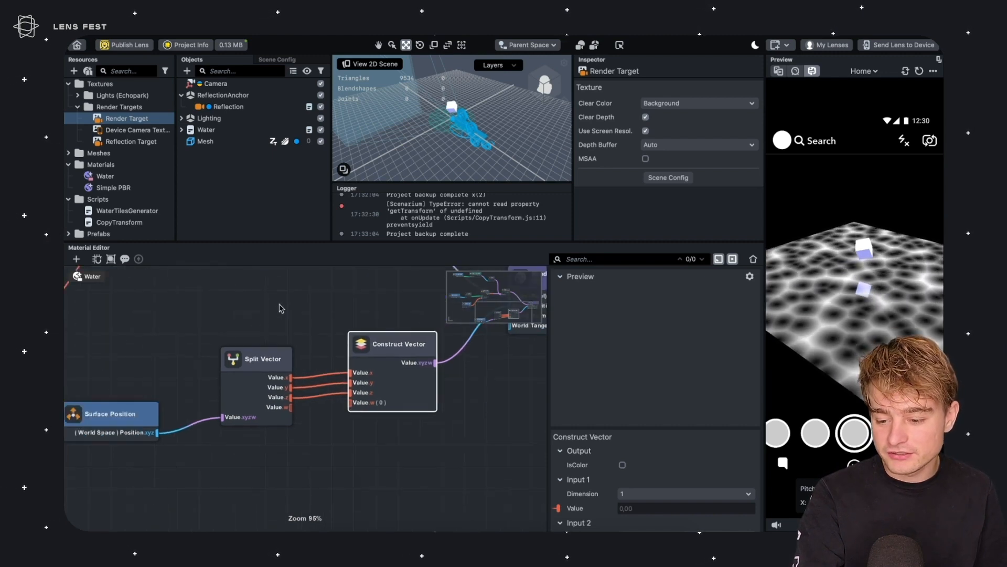
pyautogui.moveTo(253, 366); pyautogui.dragTo(233, 370)
pyautogui.moveTo(123, 418); pyautogui.dragTo(100, 414)
pyautogui.moveTo(233, 365); pyautogui.dragTo(208, 368)
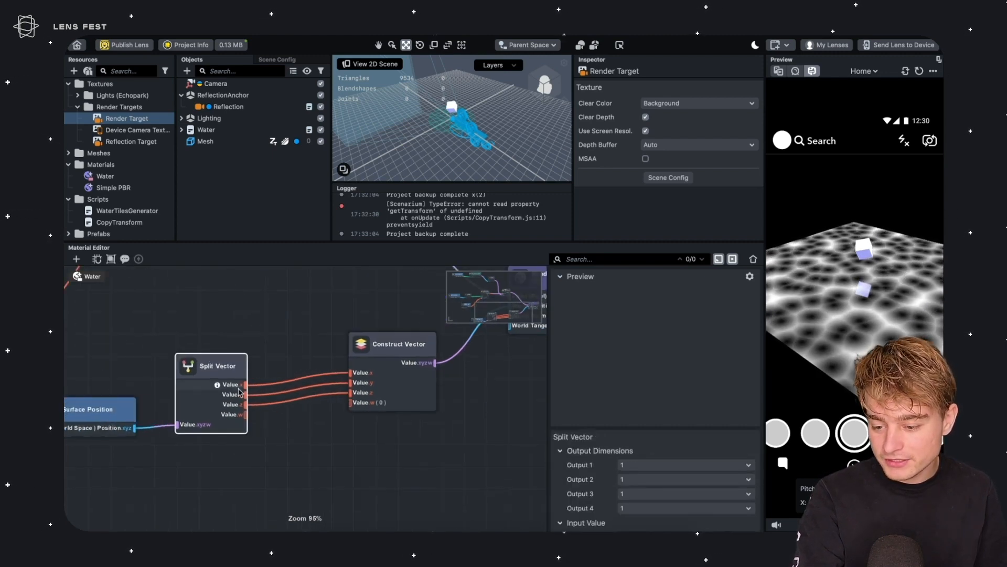
# Insert an Add node on the Split Vector's y output and set its B value to 10
pyautogui.press('Return')
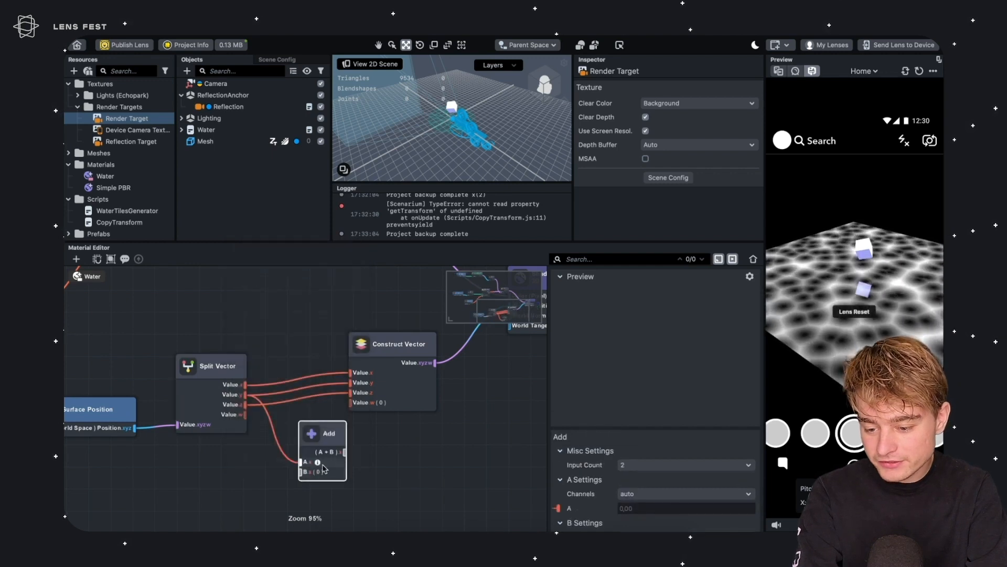
pyautogui.moveTo(329, 438); pyautogui.dragTo(303, 439)
pyautogui.scroll(-3, 624, 467)
pyautogui.click(642, 522)
pyautogui.hotkey('ctrl', 'a')
pyautogui.write('10')
pyautogui.press('Return')
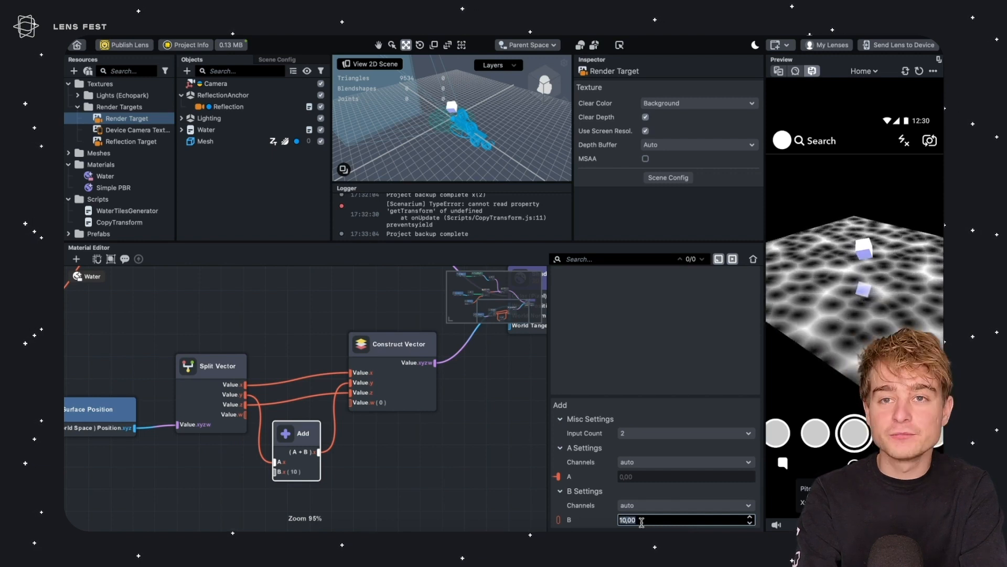
pyautogui.write('40')
pyautogui.press('Return')
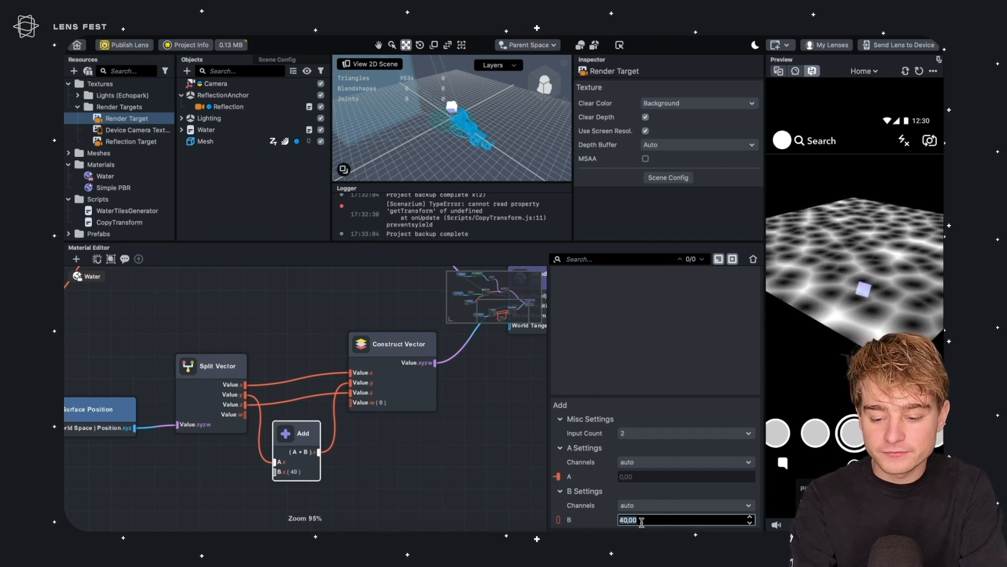
pyautogui.write('10')
pyautogui.press('Return')
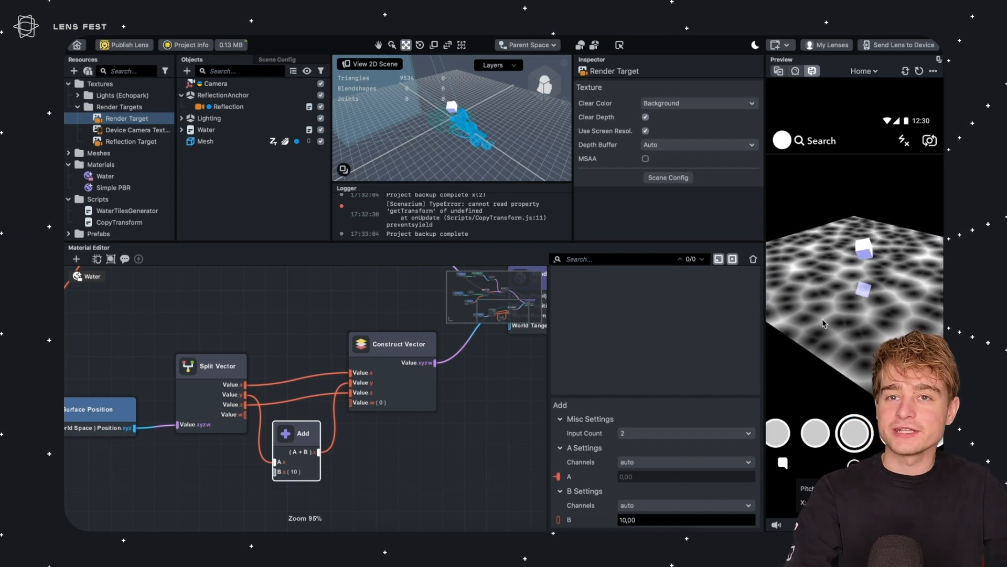
# Feed the Voronoi Noise output into the Add node's second input
pyautogui.moveTo(297, 433); pyautogui.dragTo(298, 348)
pyautogui.moveTo(300, 312); pyautogui.dragTo(295, 270)
pyautogui.moveTo(279, 292); pyautogui.dragTo(351, 387, button='middle')
pyautogui.scroll(-2, 603, 491)
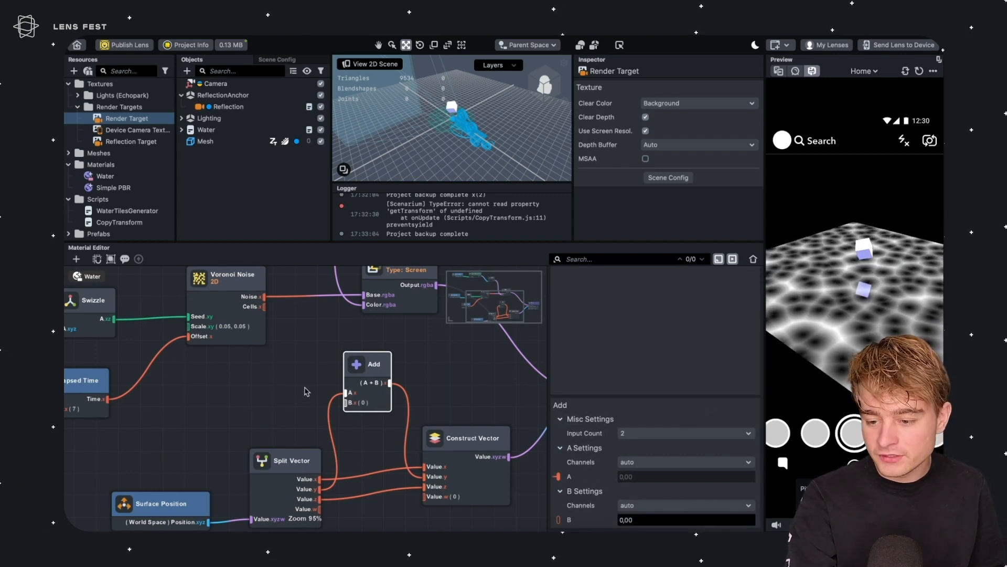
pyautogui.moveTo(279, 376); pyautogui.dragTo(340, 401, button='middle')
pyautogui.moveTo(283, 307); pyautogui.dragTo(419, 421)
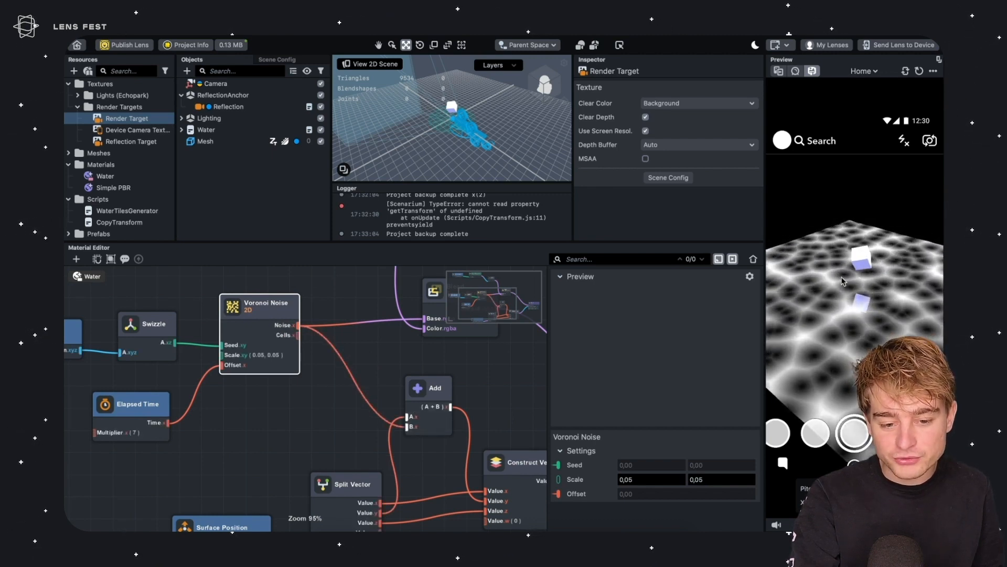
# Insert a Multiply node between the Voronoi Noise output and the Add node, with B set to 20
pyautogui.moveTo(370, 352); pyautogui.dragTo(331, 314, button='middle')
pyautogui.click(274, 408)
pyautogui.press('Tab')
pyautogui.write('m')
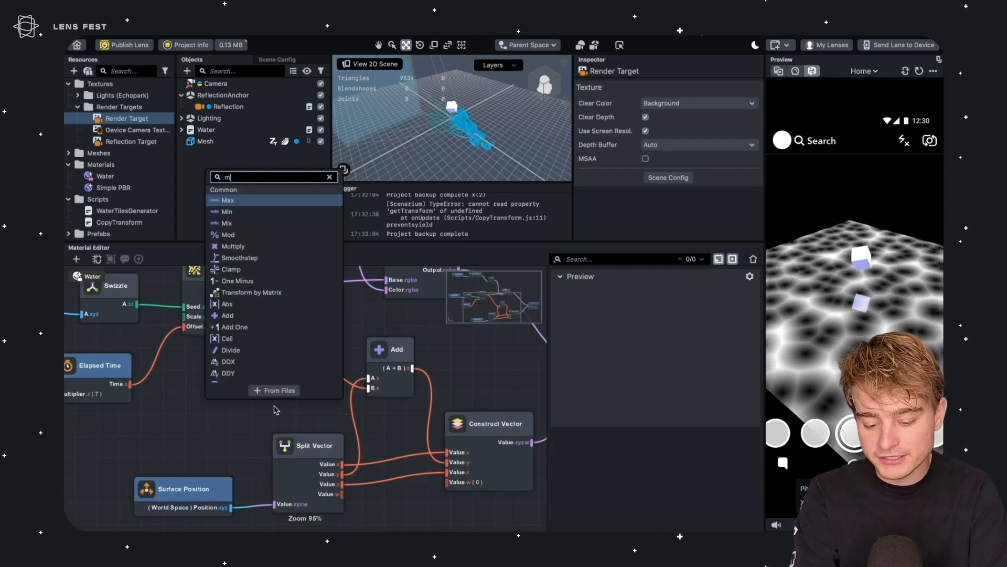
pyautogui.press('Return')
pyautogui.moveTo(299, 420); pyautogui.dragTo(324, 327)
pyautogui.scroll(-2, 636, 499)
pyautogui.doubleClick(633, 520)
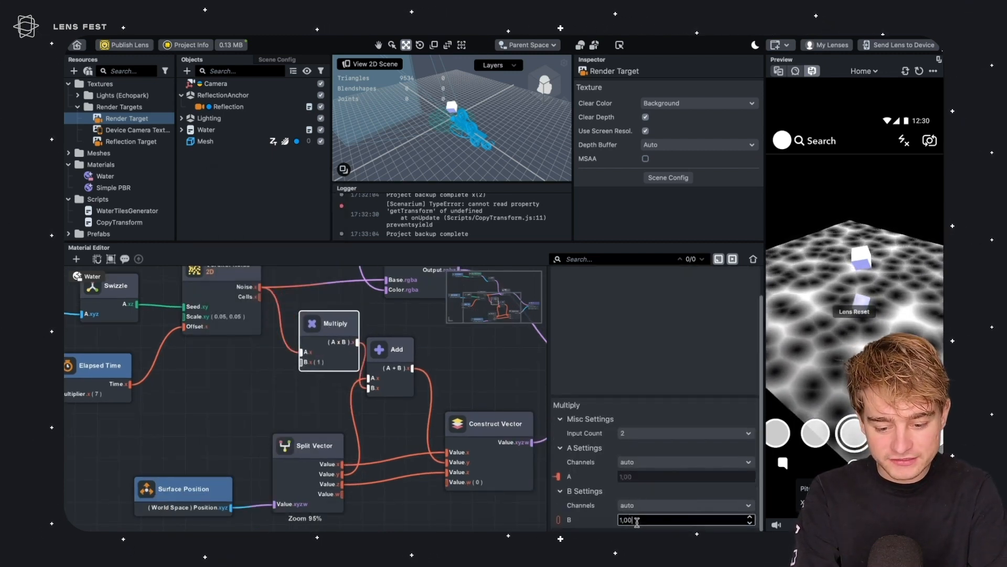
pyautogui.write('10')
pyautogui.press('Return')
pyautogui.write('20')
pyautogui.press('Return')
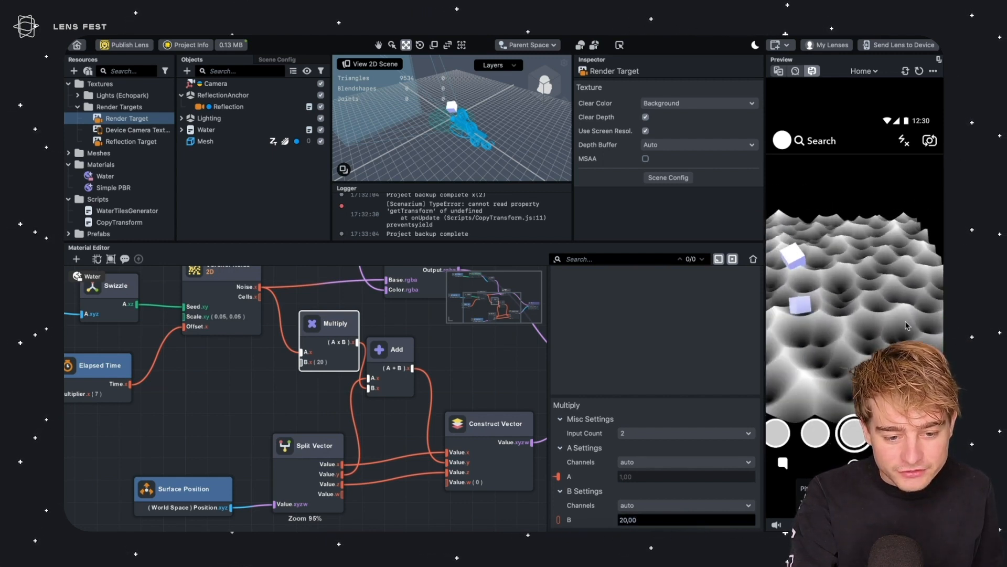
# Insert an Interpolate node between the reflection Texture 2D Parameter's color and the Swizzle node
pyautogui.moveTo(904, 327); pyautogui.dragTo(863, 367, button='right')
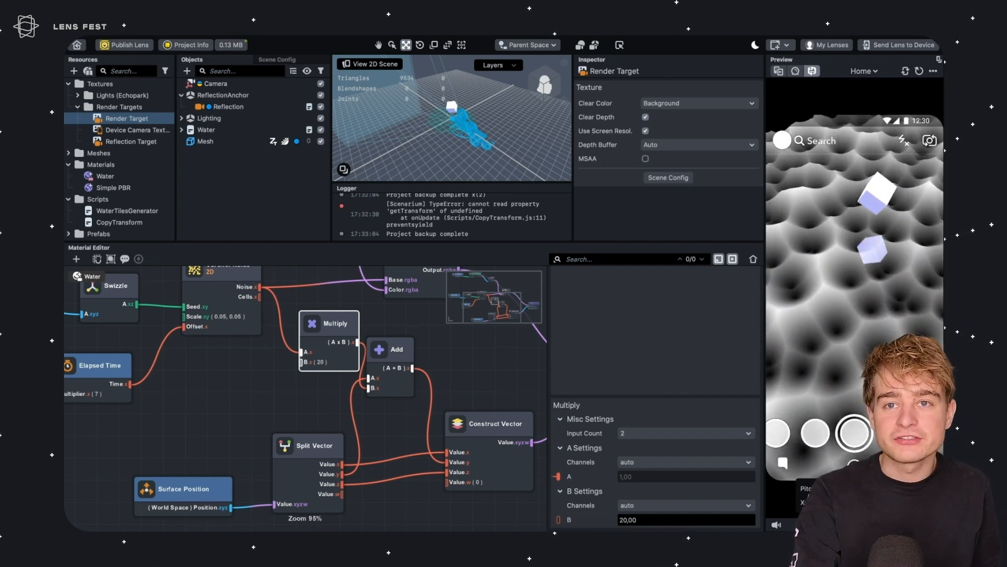
pyautogui.moveTo(330, 323); pyautogui.dragTo(319, 345)
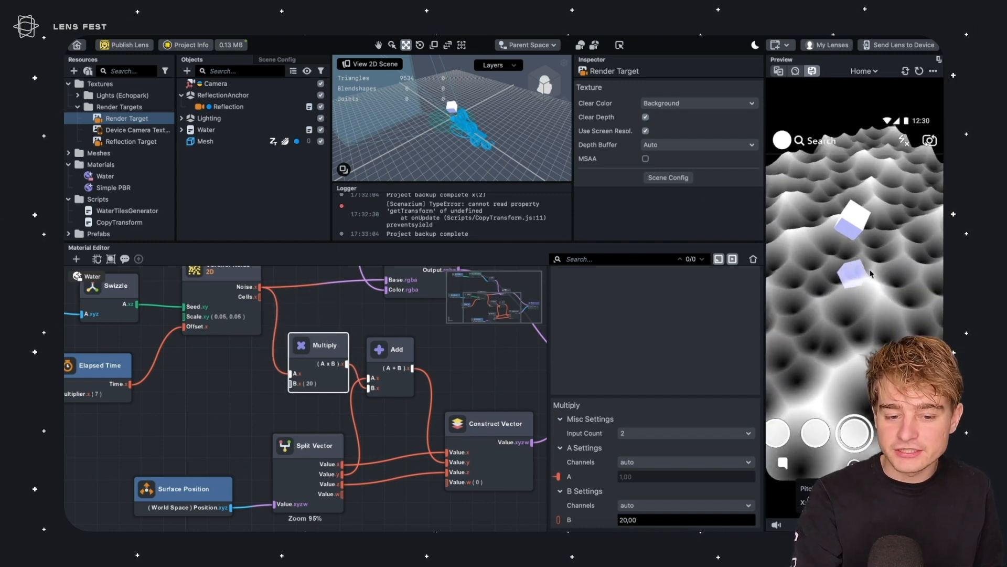
pyautogui.moveTo(541, 360); pyautogui.dragTo(204, 398)
pyautogui.moveTo(307, 389); pyautogui.dragTo(360, 350)
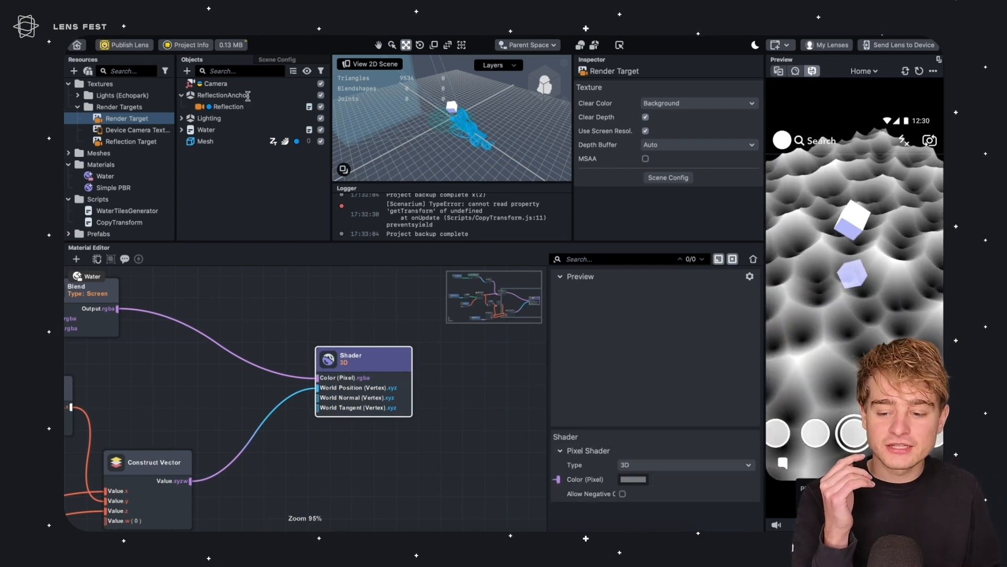
pyautogui.scroll(-5, 252, 395)
pyautogui.click(255, 340)
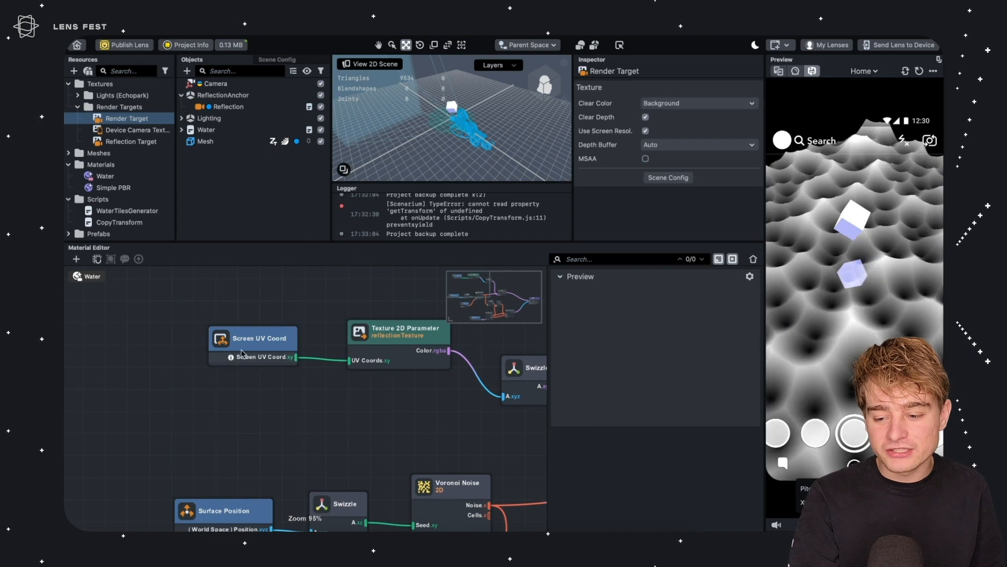
pyautogui.moveTo(225, 307); pyautogui.dragTo(388, 402)
pyautogui.moveTo(389, 402); pyautogui.dragTo(310, 456, button='middle')
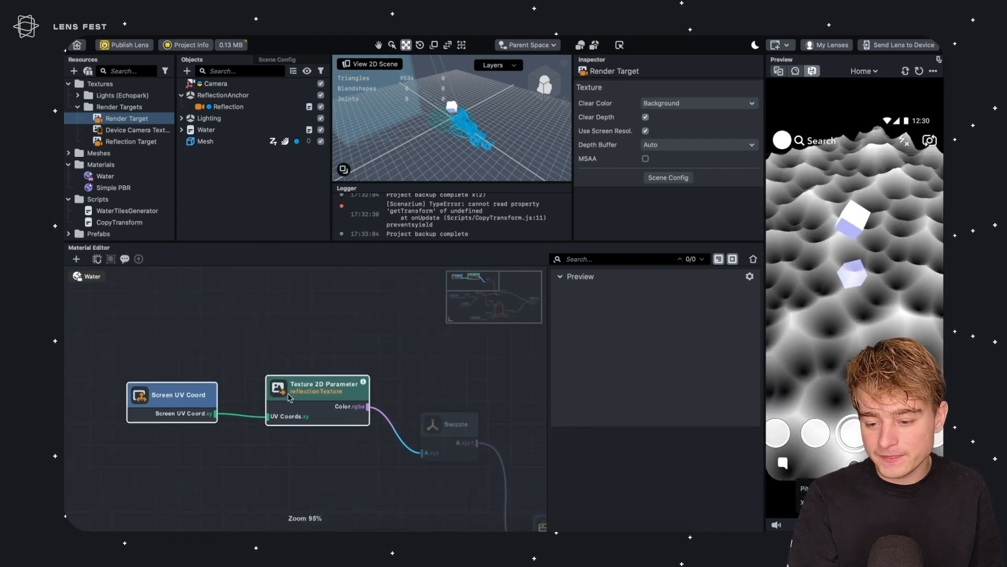
pyautogui.click(316, 387)
pyautogui.moveTo(316, 389); pyautogui.dragTo(219, 382)
pyautogui.moveTo(195, 370); pyautogui.dragTo(298, 315, button='middle')
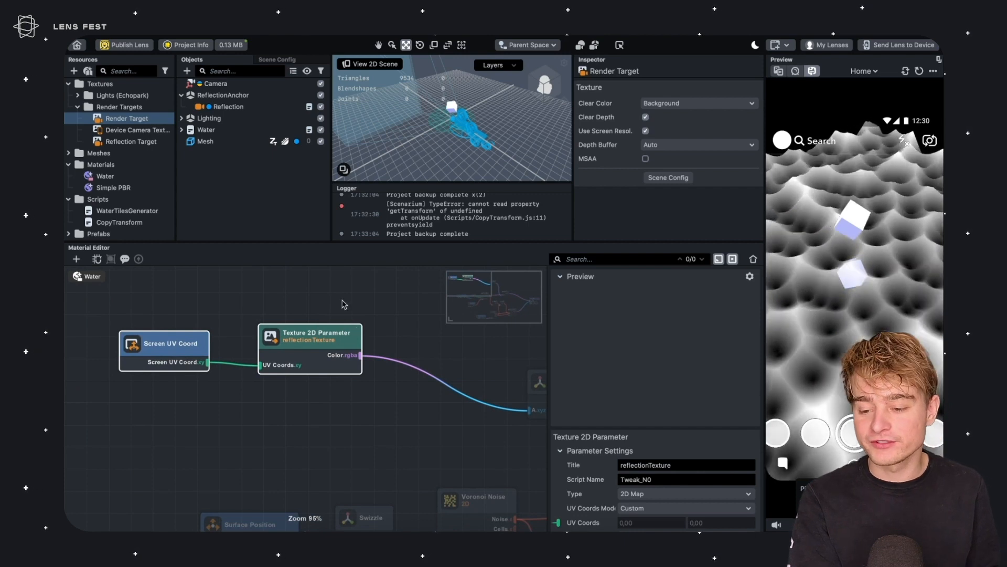
pyautogui.moveTo(365, 297); pyautogui.dragTo(159, 393)
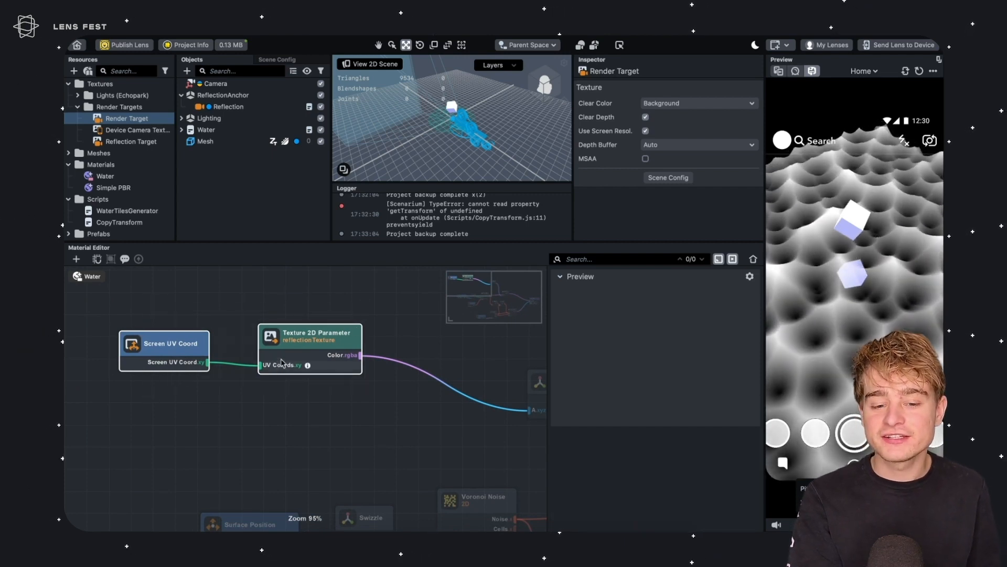
pyautogui.moveTo(326, 310); pyautogui.dragTo(218, 329, button='middle')
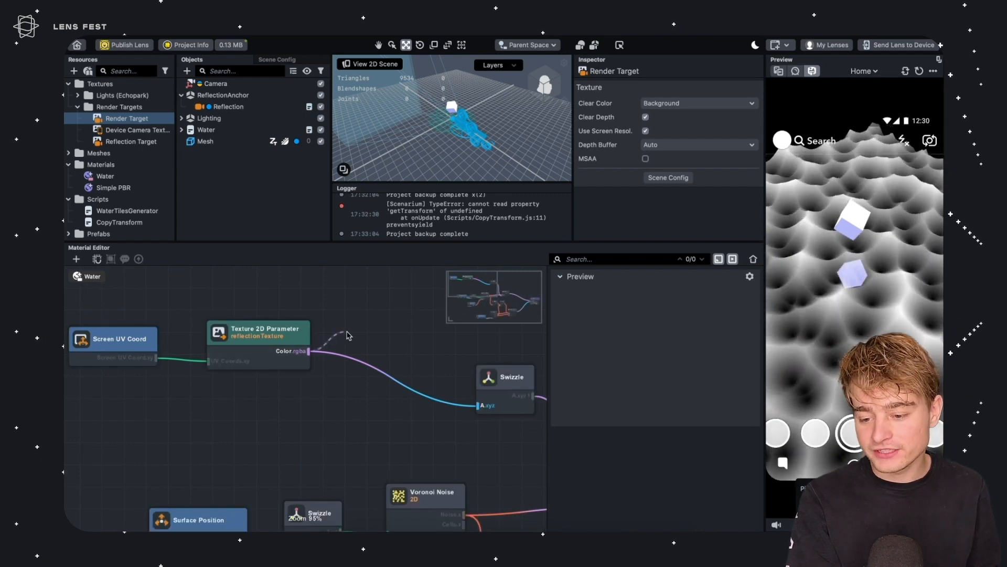
pyautogui.moveTo(347, 335); pyautogui.dragTo(348, 332)
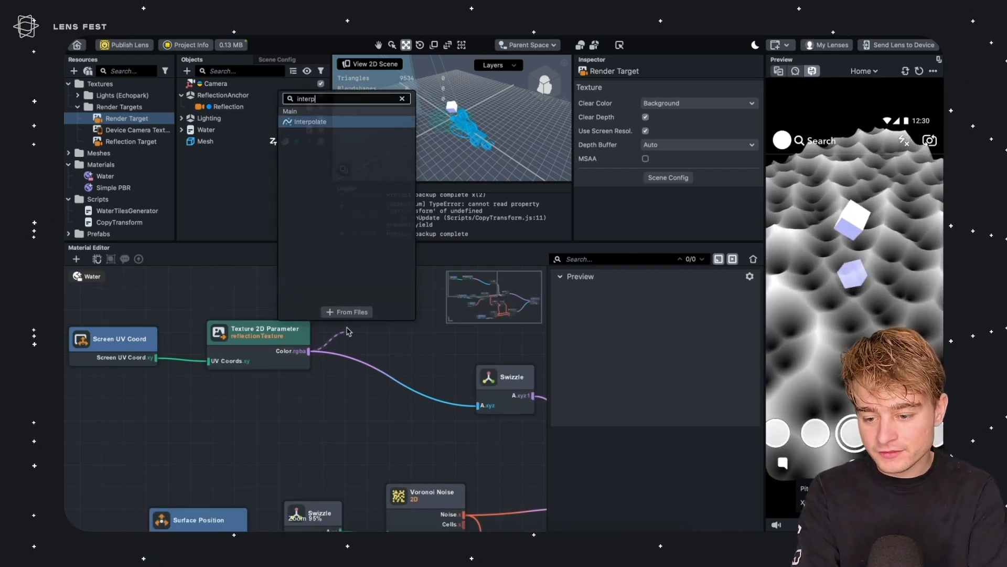
pyautogui.press('Return')
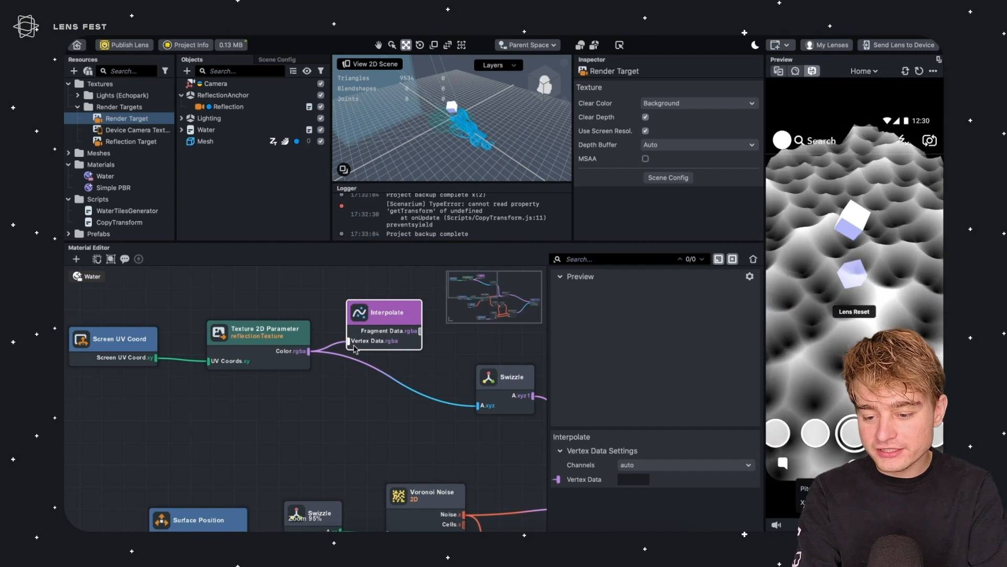
pyautogui.moveTo(378, 317); pyautogui.dragTo(483, 412)
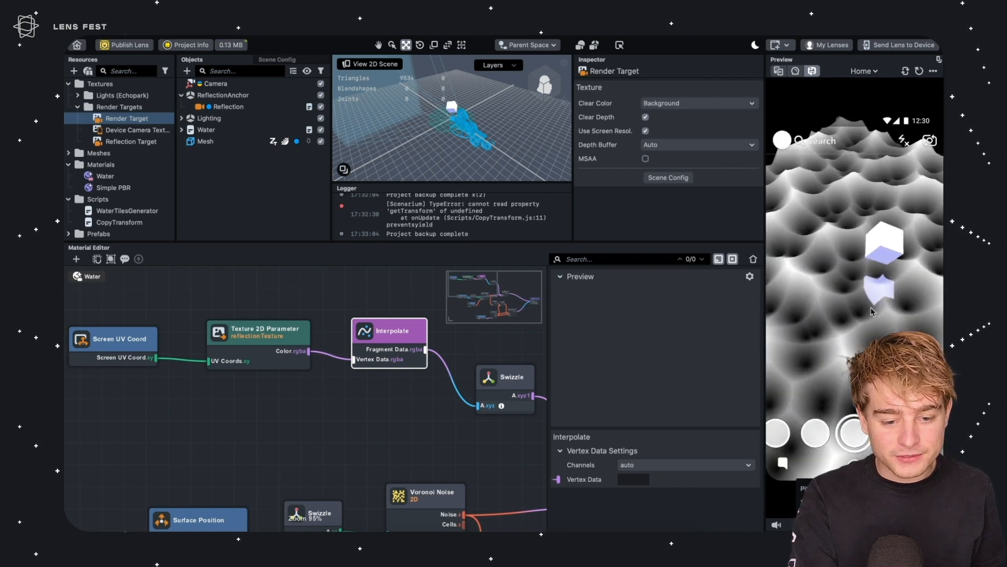
# Add a Mix node whose Ratio is driven by the Voronoi Noise output
pyautogui.click(115, 353)
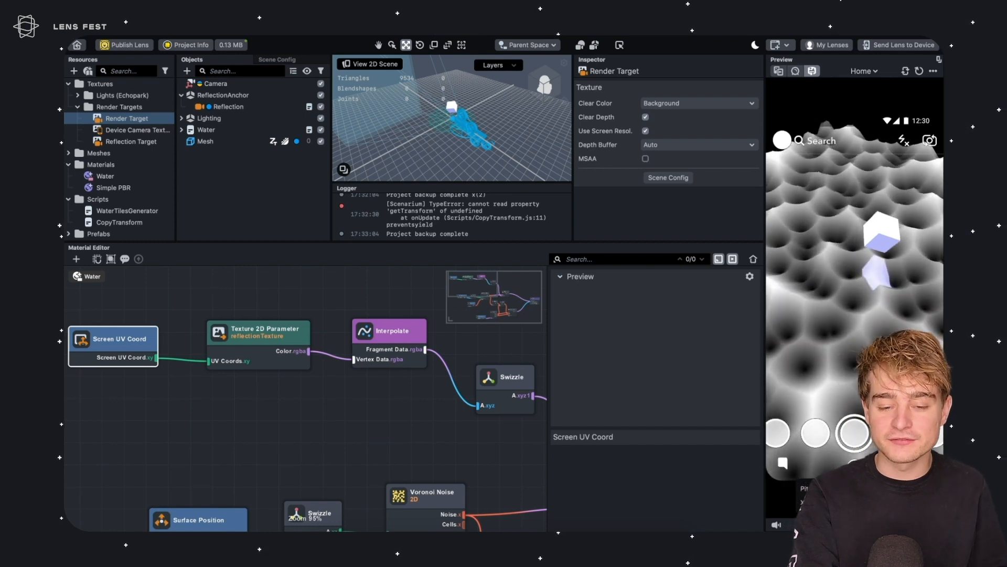
pyautogui.moveTo(331, 290); pyautogui.dragTo(282, 299, button='middle')
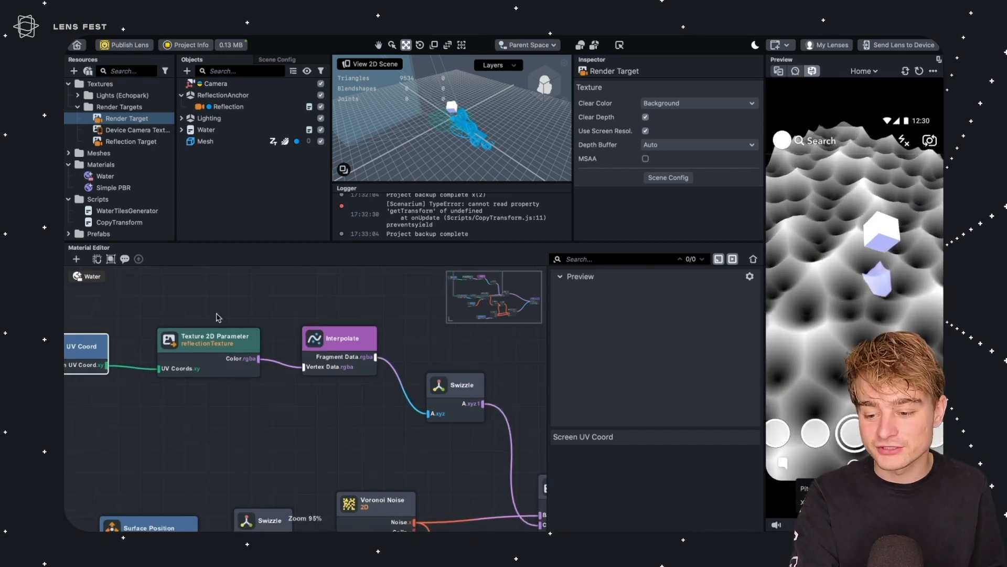
pyautogui.click(235, 316)
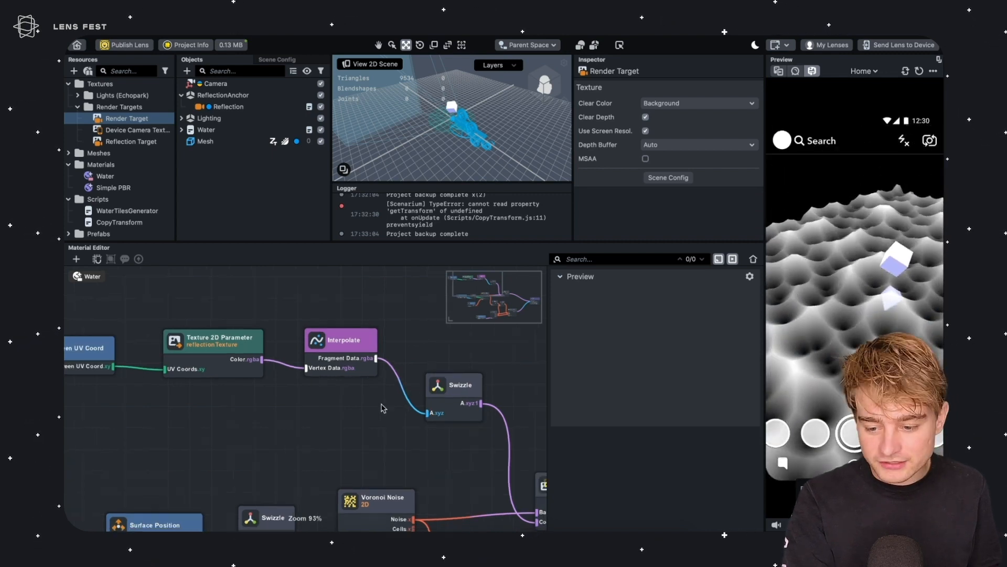
pyautogui.scroll(-5, 381, 412)
pyautogui.moveTo(155, 320); pyautogui.dragTo(456, 412)
pyautogui.moveTo(429, 399); pyautogui.dragTo(407, 315)
pyautogui.moveTo(408, 328); pyautogui.dragTo(249, 280, button='middle')
pyautogui.click(296, 343)
pyautogui.moveTo(336, 400); pyautogui.dragTo(413, 346)
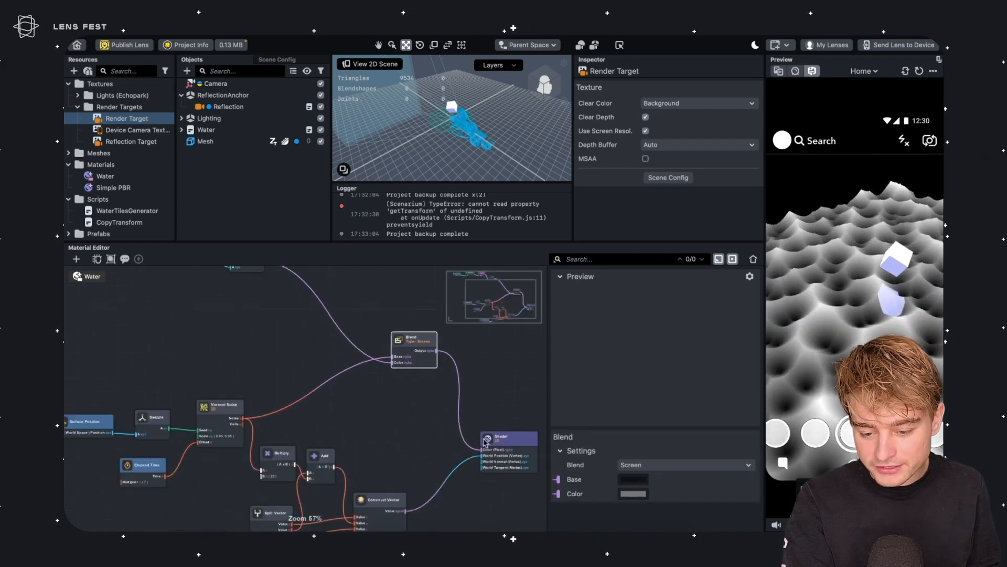
pyautogui.moveTo(484, 440); pyautogui.dragTo(549, 379)
pyautogui.moveTo(364, 387); pyautogui.dragTo(343, 379, button='middle')
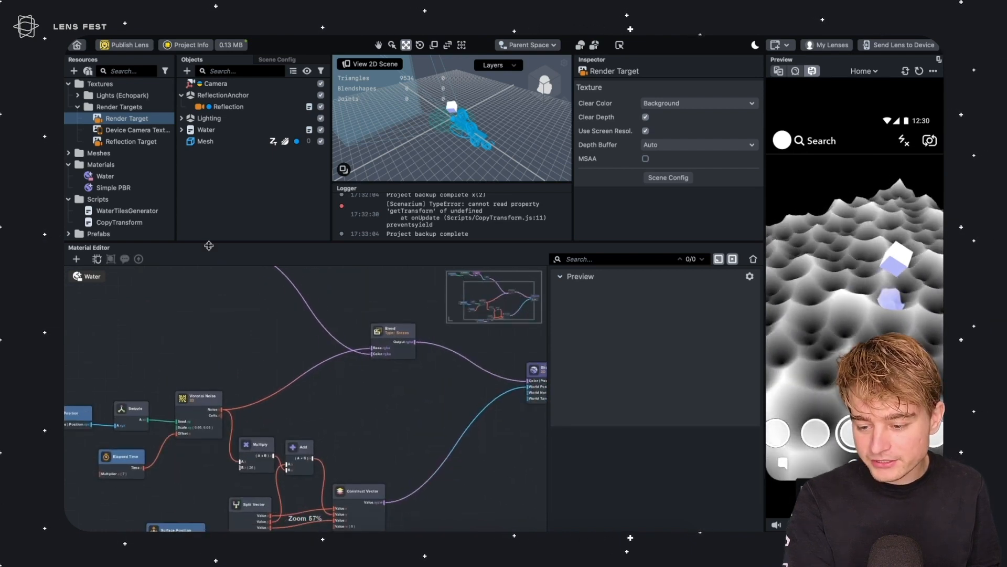
pyautogui.scroll(3, 241, 367)
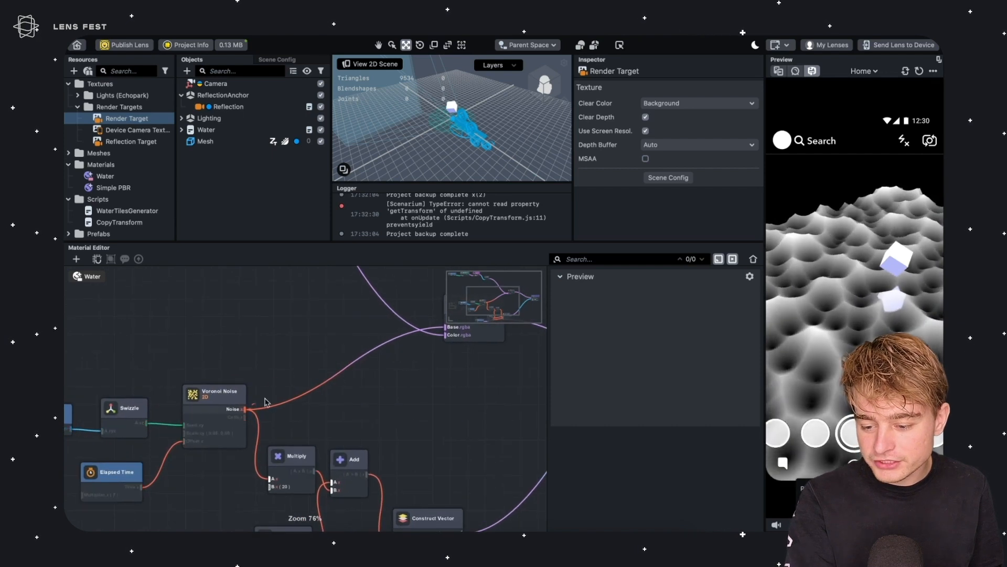
pyautogui.moveTo(234, 406); pyautogui.dragTo(302, 361)
pyautogui.write('mix')
pyautogui.press('Return')
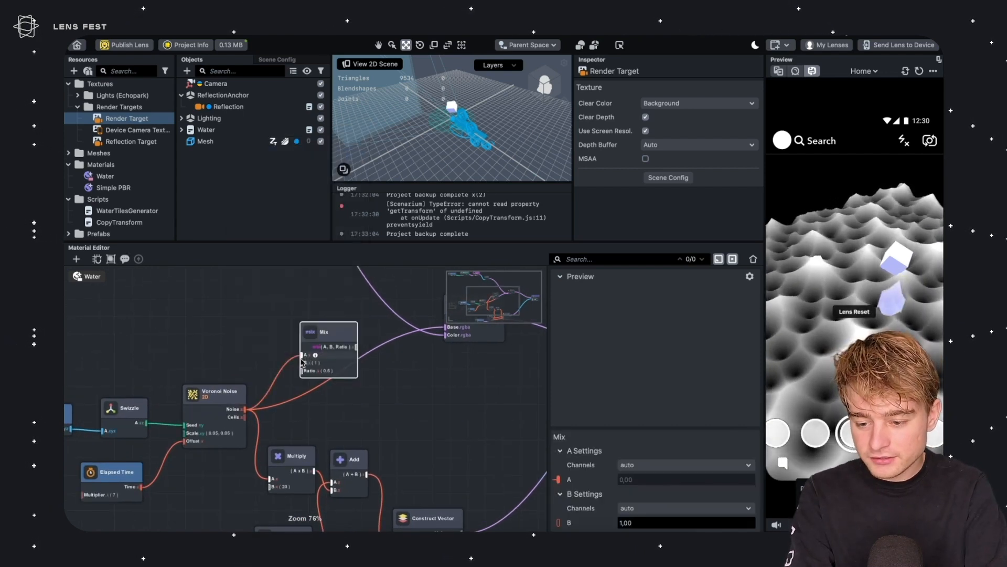
pyautogui.moveTo(314, 333); pyautogui.dragTo(317, 294)
# Add two Color Value nodes and connect them to the Mix node's A and B inputs
pyautogui.click(225, 308)
pyautogui.press('Tab')
pyautogui.write('color')
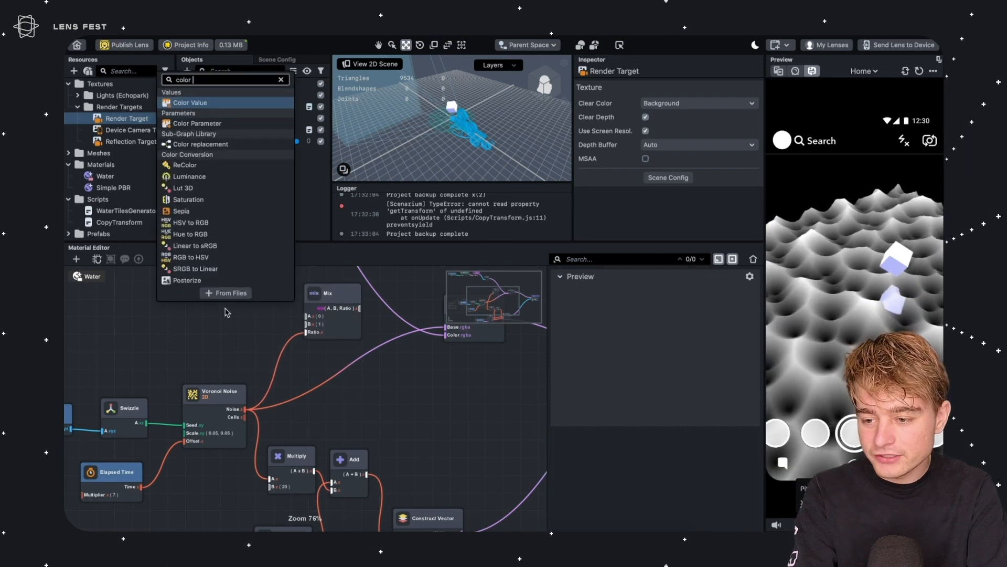
pyautogui.press('Return')
pyautogui.moveTo(236, 313); pyautogui.dragTo(225, 249)
pyautogui.press('super+d')
pyautogui.moveTo(234, 341); pyautogui.dragTo(234, 303)
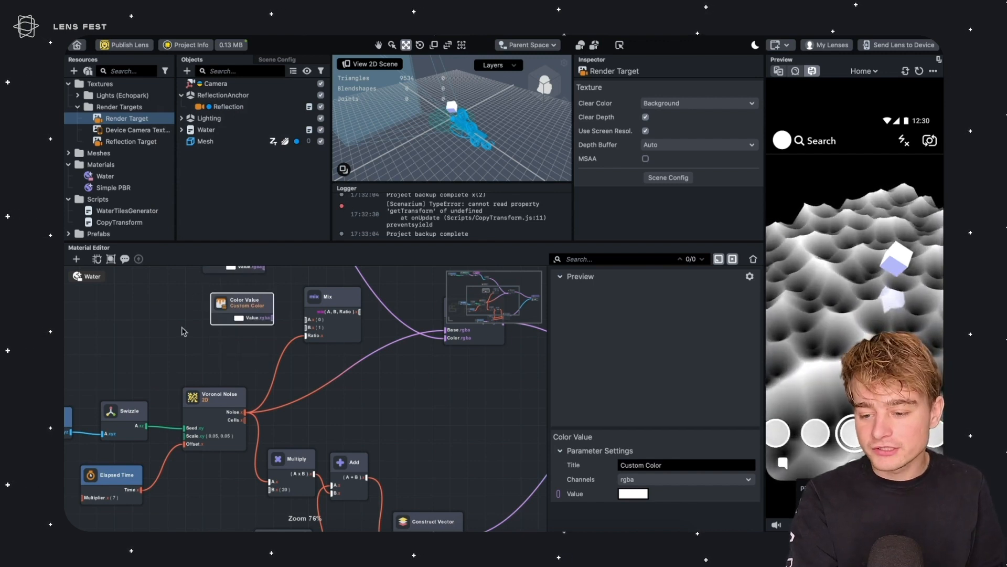
pyautogui.moveTo(198, 297); pyautogui.dragTo(179, 355, button='middle')
pyautogui.click(143, 376)
pyautogui.moveTo(218, 358); pyautogui.dragTo(205, 359)
pyautogui.moveTo(216, 314); pyautogui.dragTo(251, 345)
pyautogui.moveTo(289, 378)
pyautogui.mouseDown()
pyautogui.moveTo(278, 386)
pyautogui.moveTo(287, 385)
pyautogui.mouseUp()
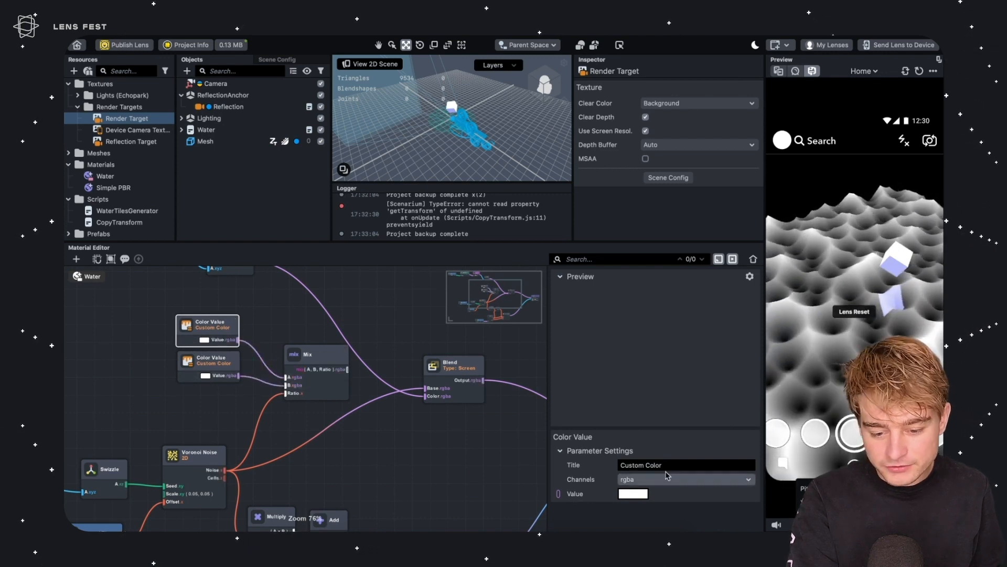
# Set the first Color Value to a dark colour and the second Color Value to light blue
pyautogui.click(634, 493)
pyautogui.click(546, 316)
pyautogui.moveTo(511, 267); pyautogui.dragTo(544, 316)
pyautogui.click(544, 388)
pyautogui.moveTo(210, 362); pyautogui.dragTo(211, 364)
pyautogui.click(213, 325)
pyautogui.click(213, 356)
pyautogui.click(632, 493)
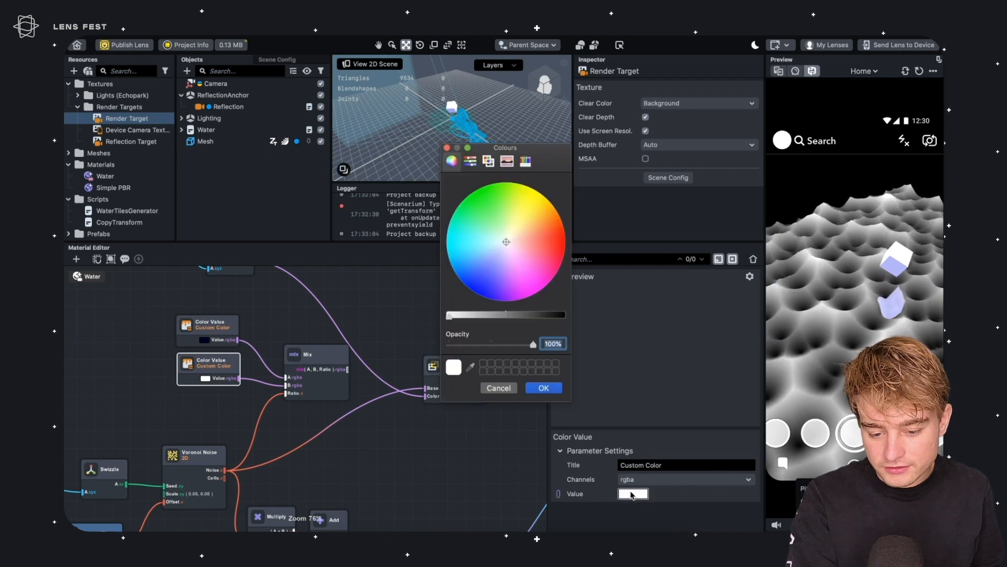
pyautogui.moveTo(499, 241); pyautogui.dragTo(498, 247)
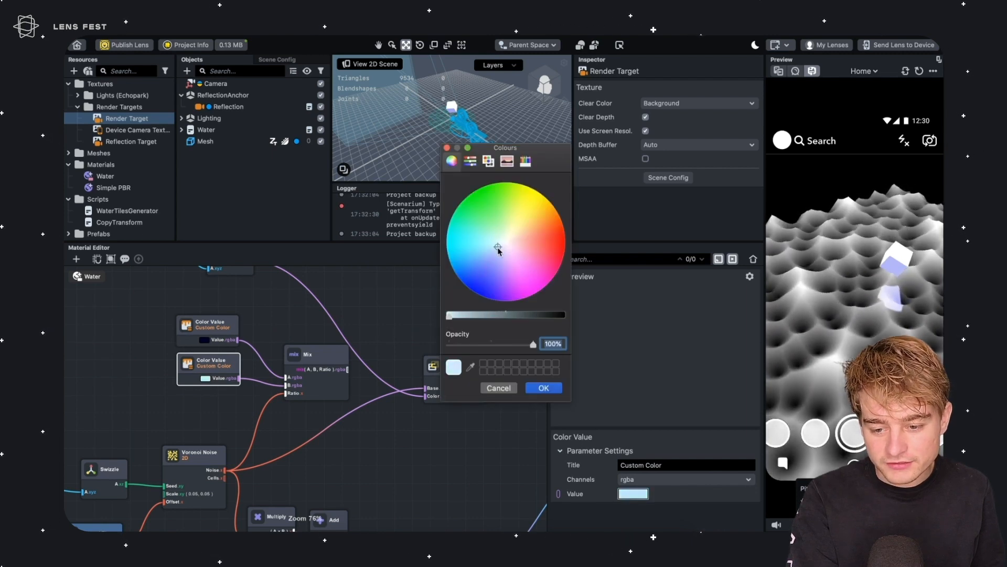
pyautogui.click(533, 386)
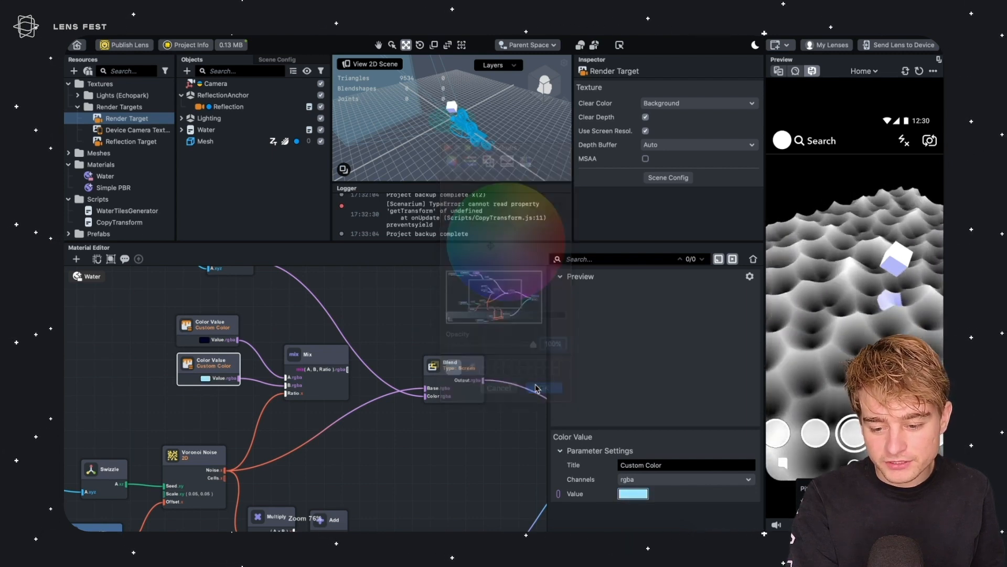
# Connect the Mix output to the Blend node's Color input
pyautogui.hscroll(5, 311, 296)
pyautogui.click(298, 311)
pyautogui.moveTo(228, 341); pyautogui.dragTo(314, 355)
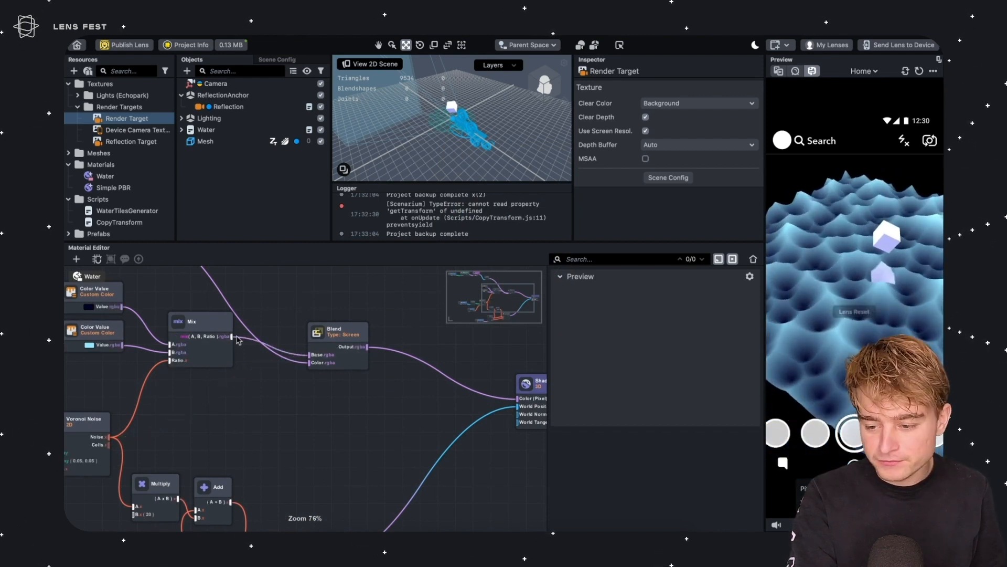
pyautogui.hscroll(-5, 352, 416)
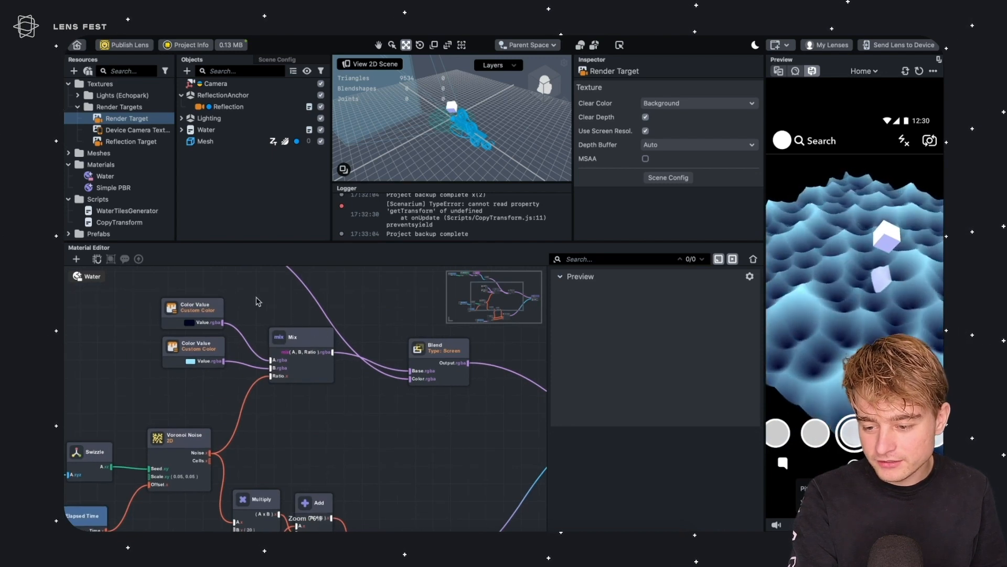
# Insert a Pow node between the Voronoi Noise output and the Mix Ratio, with exponent 2
pyautogui.moveTo(287, 337); pyautogui.dragTo(264, 302)
pyautogui.moveTo(169, 395); pyautogui.dragTo(168, 280)
pyautogui.click(283, 388)
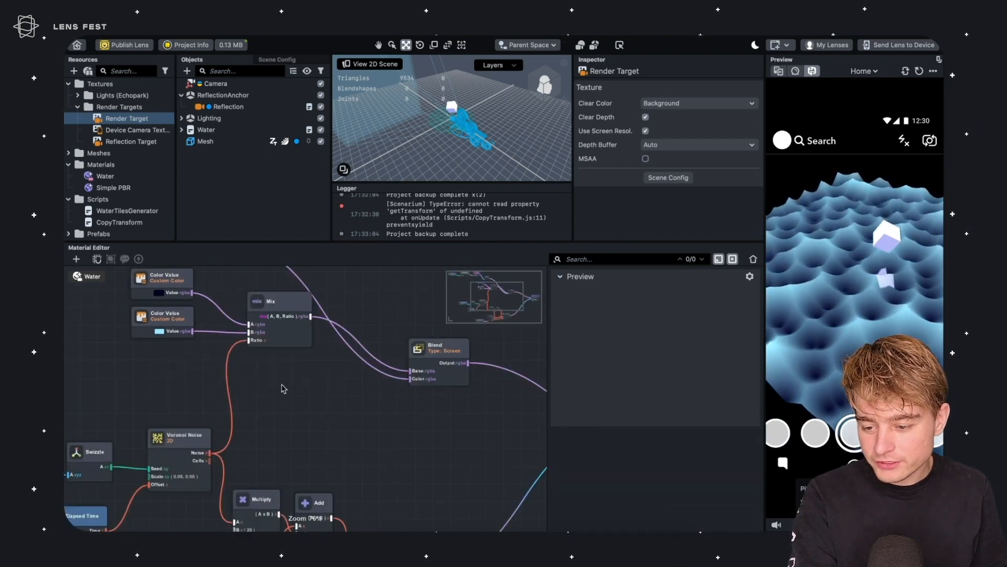
pyautogui.press('Tab')
pyautogui.write('pow')
pyautogui.press('Return')
pyautogui.moveTo(301, 392); pyautogui.dragTo(237, 374)
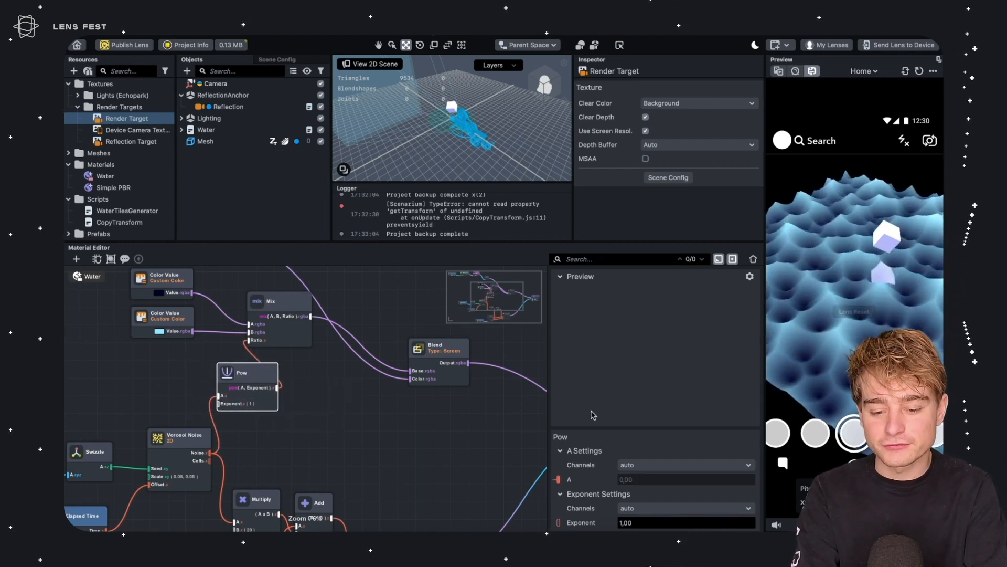
pyautogui.click(642, 519)
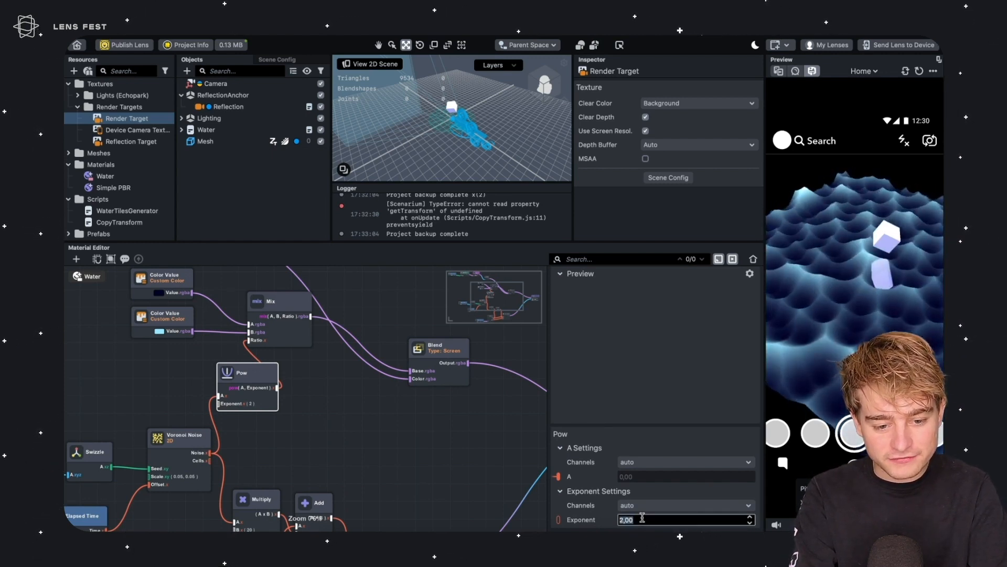
# Change the second Color Value to a brighter, more saturated blue
pyautogui.moveTo(811, 223); pyautogui.dragTo(878, 262, button='right')
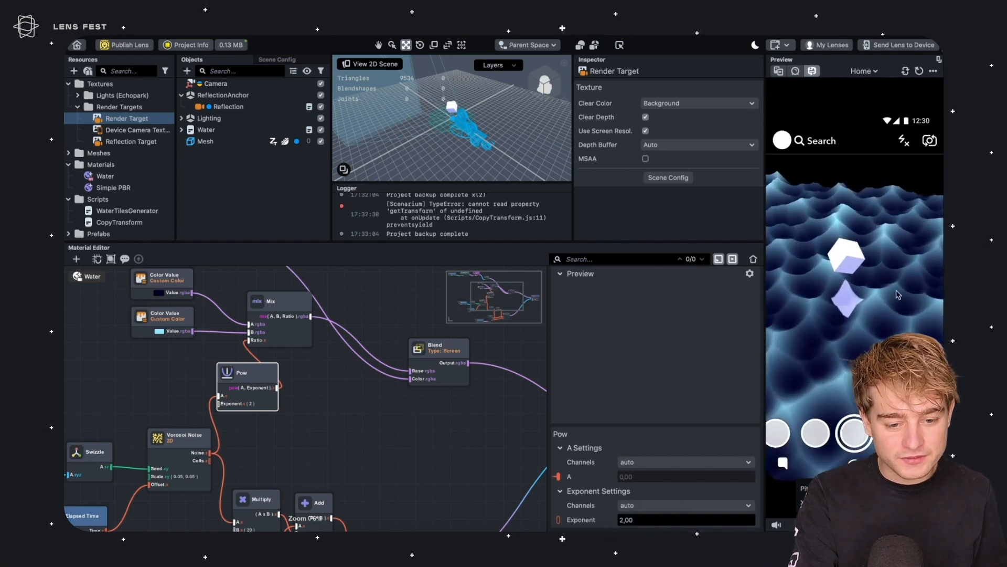
pyautogui.moveTo(226, 352); pyautogui.dragTo(270, 393, button='middle')
pyautogui.click(215, 384)
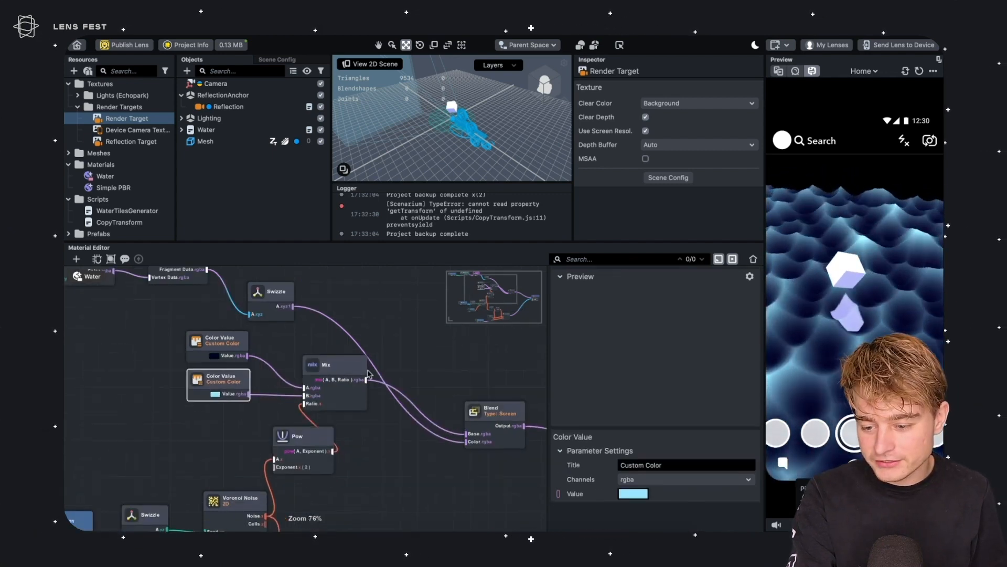
pyautogui.click(630, 493)
pyautogui.moveTo(491, 249); pyautogui.dragTo(491, 257)
pyautogui.moveTo(474, 315); pyautogui.dragTo(418, 323)
pyautogui.click(544, 387)
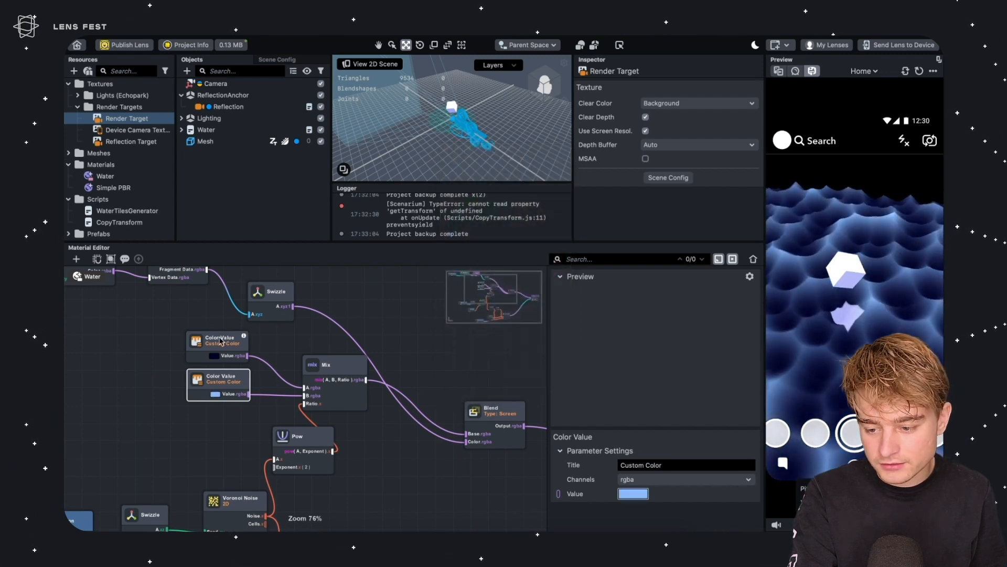
# Change the first Color Value to a dark navy blue
pyautogui.click(221, 342)
pyautogui.click(633, 493)
pyautogui.moveTo(531, 317); pyautogui.dragTo(529, 315)
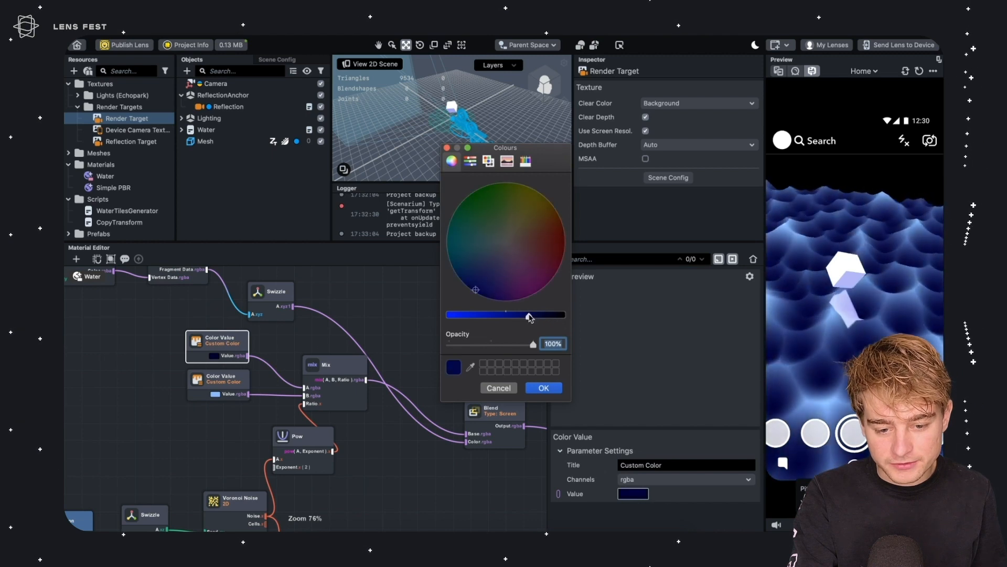
pyautogui.click(544, 388)
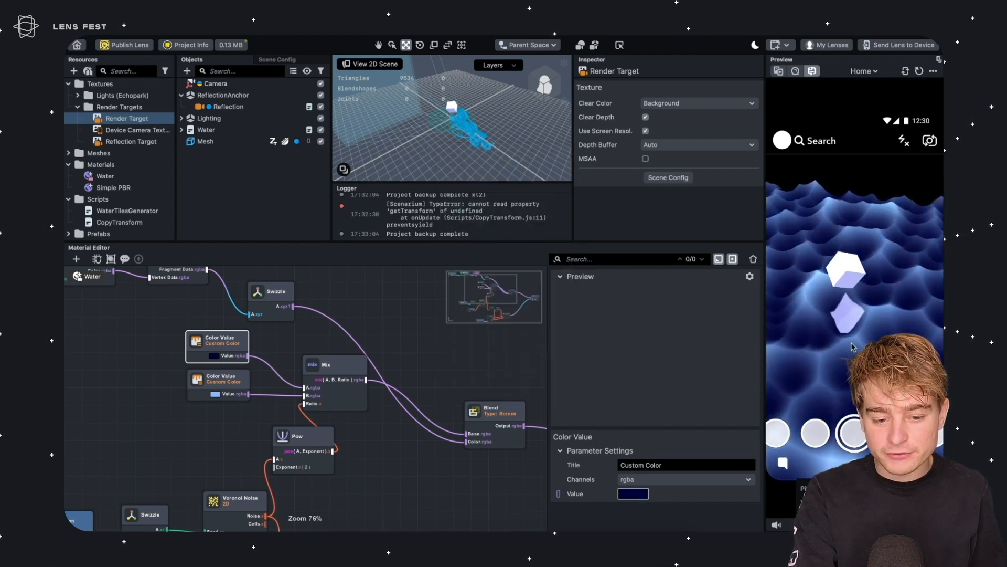
# Add a PBR (Lighting) node between the Blend output and the Shader's Color input
pyautogui.hscroll(10, 241, 339)
pyautogui.moveTo(379, 411); pyautogui.dragTo(536, 391)
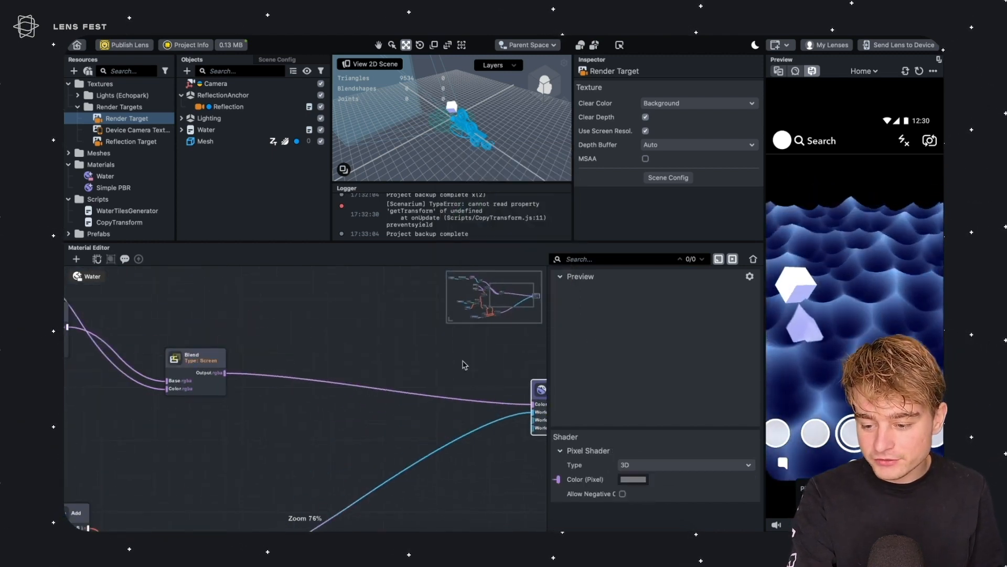
pyautogui.moveTo(225, 372); pyautogui.dragTo(312, 365)
pyautogui.write('pbr')
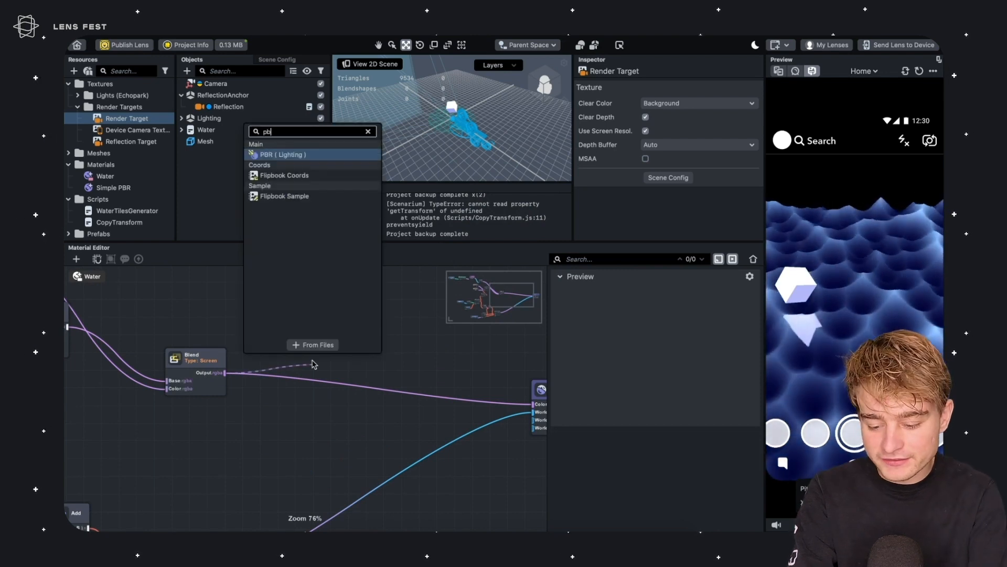
pyautogui.press('Return')
pyautogui.moveTo(400, 351); pyautogui.dragTo(533, 405)
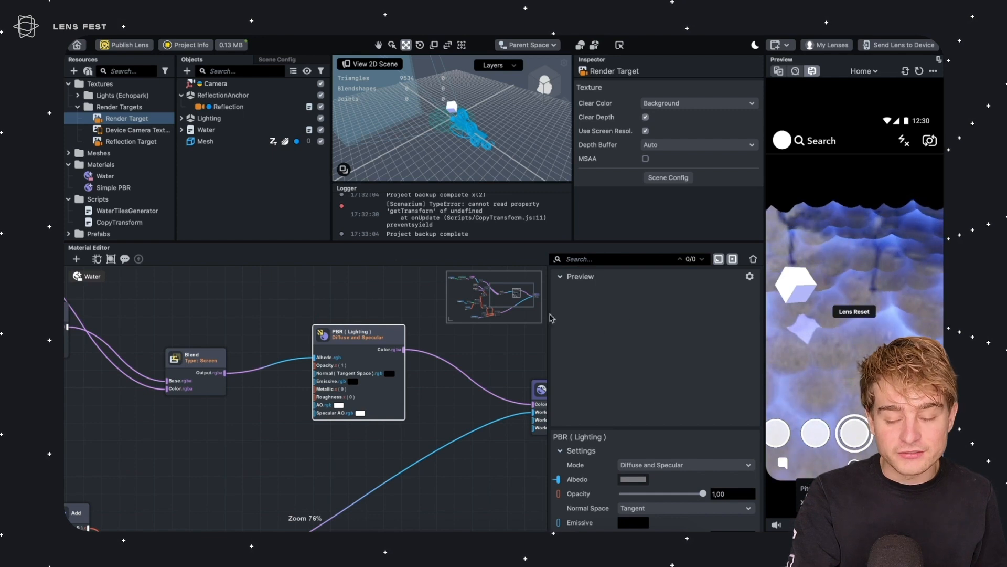
pyautogui.moveTo(347, 342); pyautogui.dragTo(307, 355)
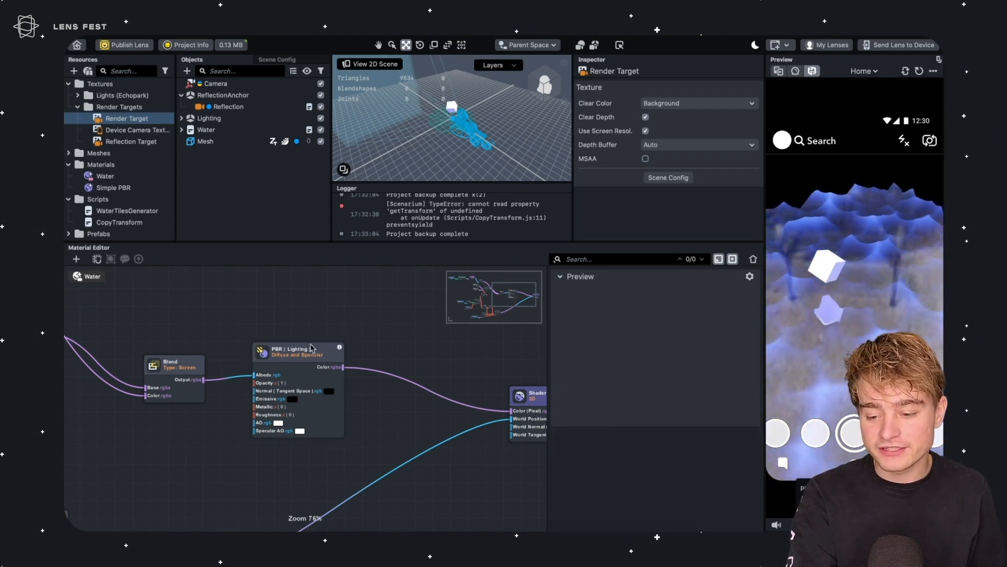
# Open the Water mesh in Resources to inspect its properties
pyautogui.doubleClick(99, 153)
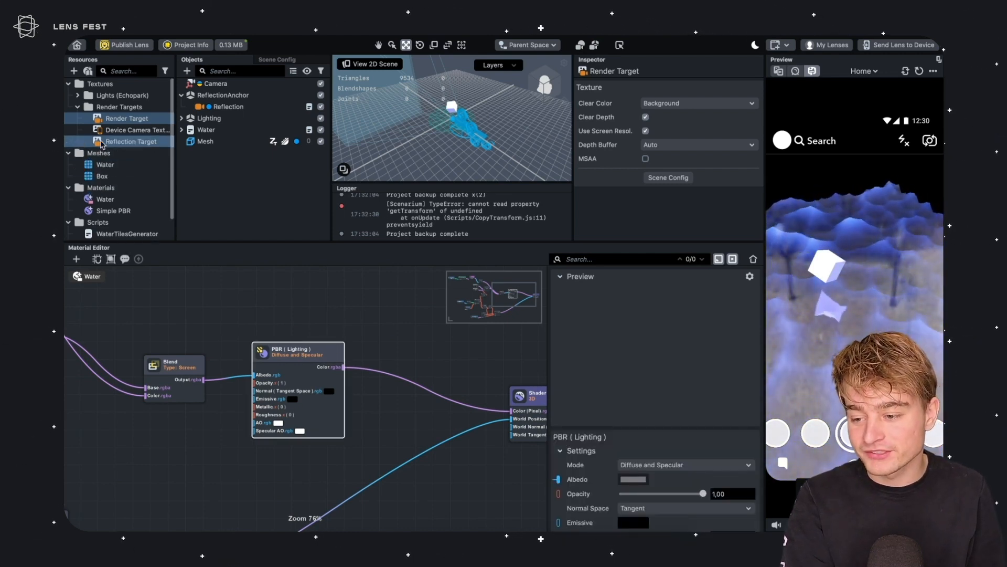
pyautogui.click(109, 164)
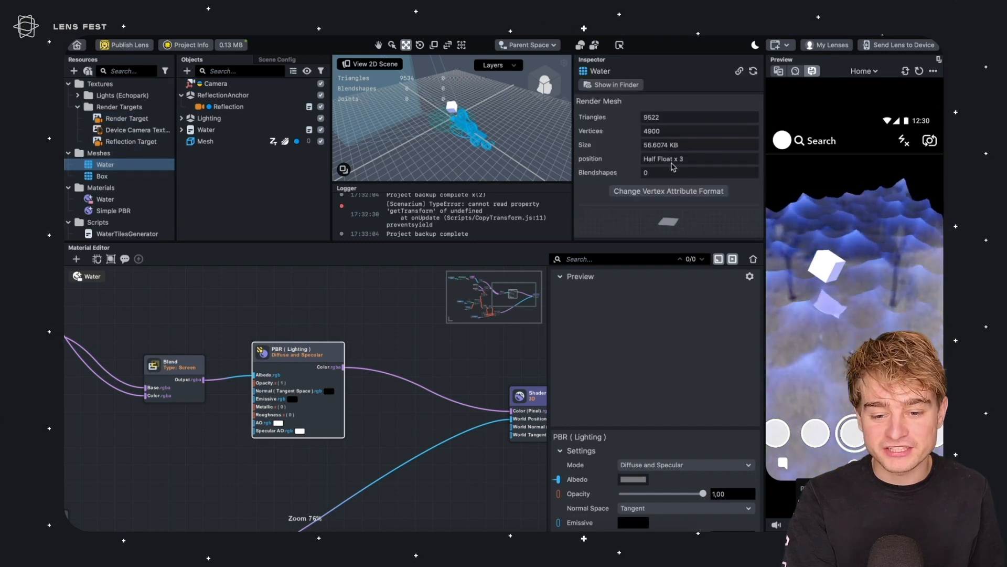
pyautogui.moveTo(277, 351); pyautogui.dragTo(241, 321, button='middle')
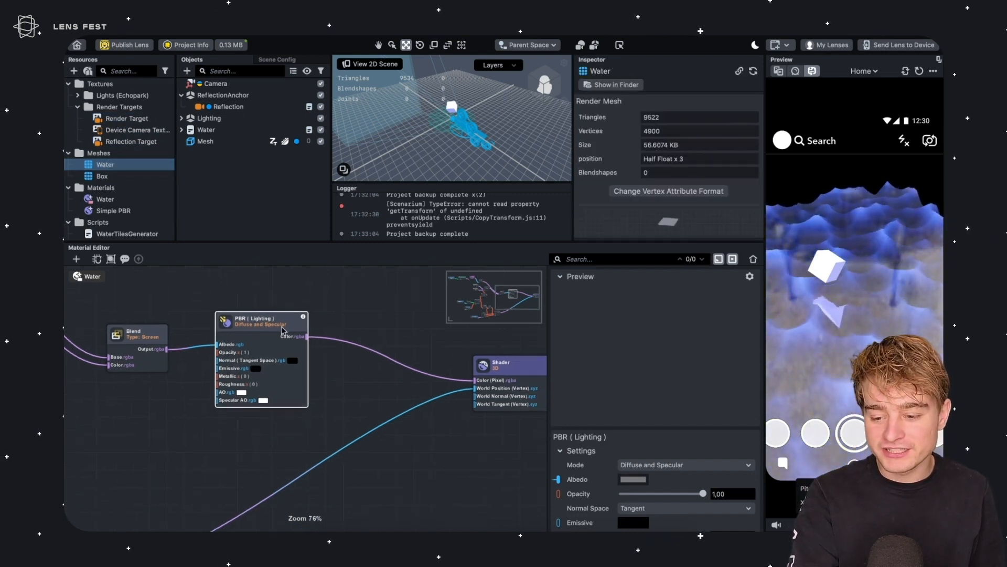
pyautogui.moveTo(275, 327); pyautogui.dragTo(270, 332)
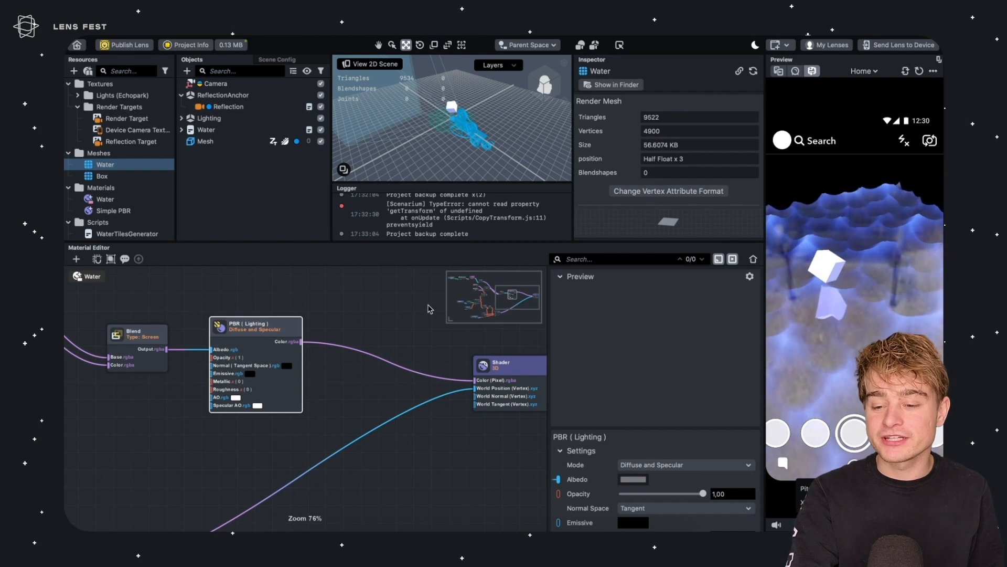
# Insert a Surface Normal Override node between the PBR Color output and the Shader's Color input
pyautogui.click(333, 288)
pyautogui.moveTo(301, 342); pyautogui.dragTo(356, 329)
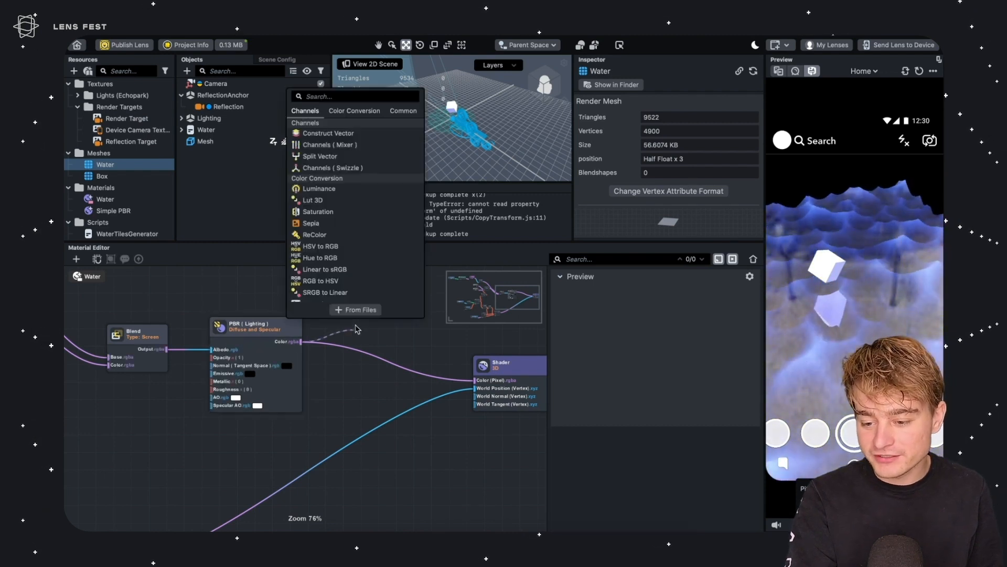
pyautogui.write('overri')
pyautogui.press('Return')
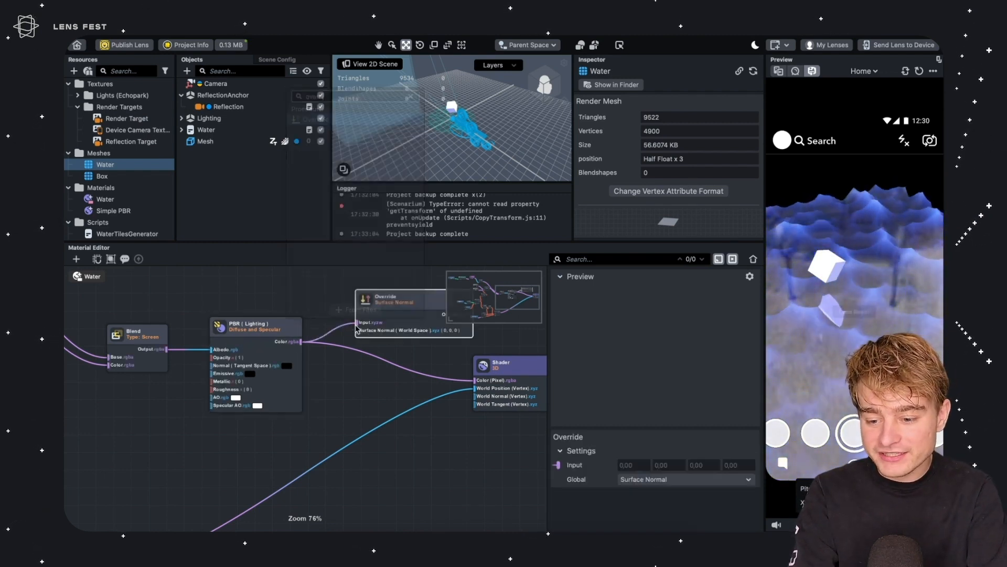
pyautogui.moveTo(394, 314); pyautogui.dragTo(384, 351)
pyautogui.click(516, 372)
pyautogui.moveTo(515, 372); pyautogui.dragTo(543, 372)
pyautogui.moveTo(448, 358); pyautogui.dragTo(514, 379)
pyautogui.click(447, 352)
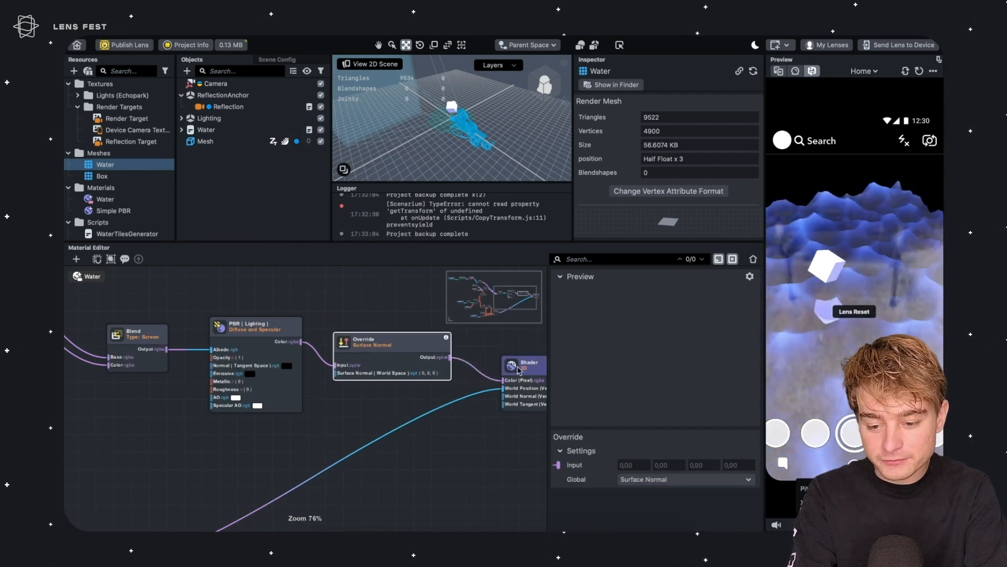
pyautogui.click(635, 476)
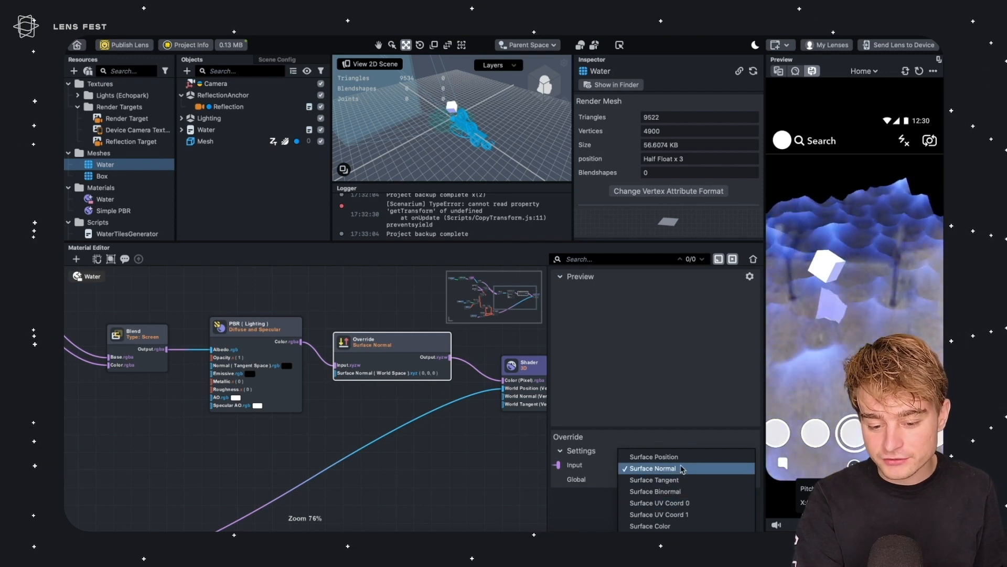
pyautogui.click(385, 313)
# Add a Float Value node and set its channels to xyz
pyautogui.click(243, 322)
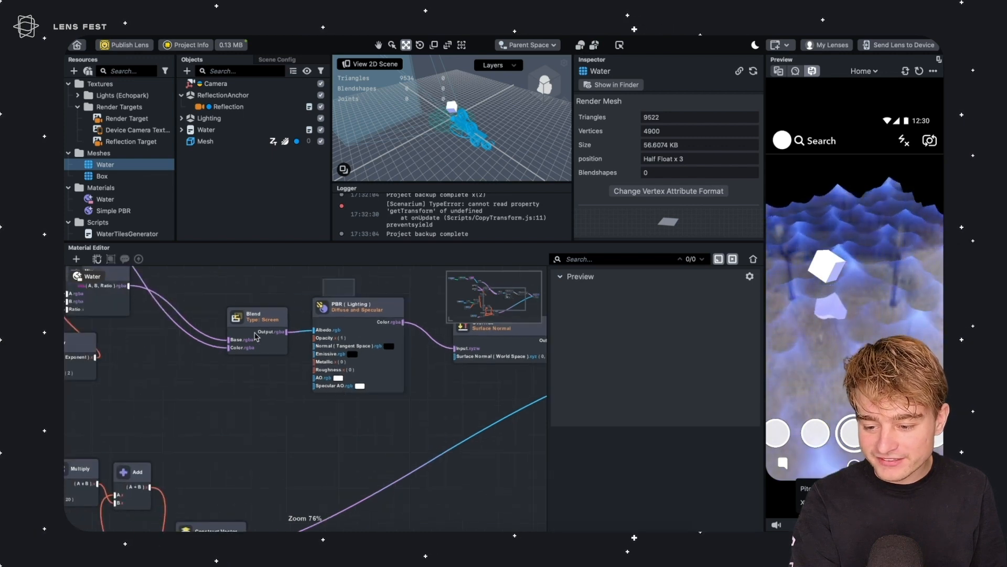
pyautogui.click(361, 321)
pyautogui.click(461, 346)
pyautogui.click(322, 392)
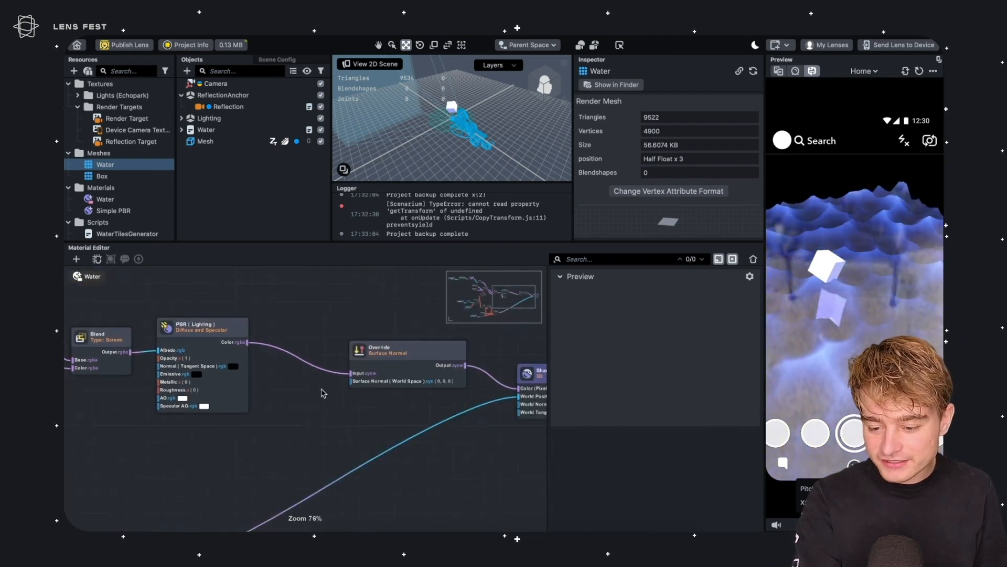
pyautogui.press('Tab')
pyautogui.write('float')
pyautogui.press('Down')
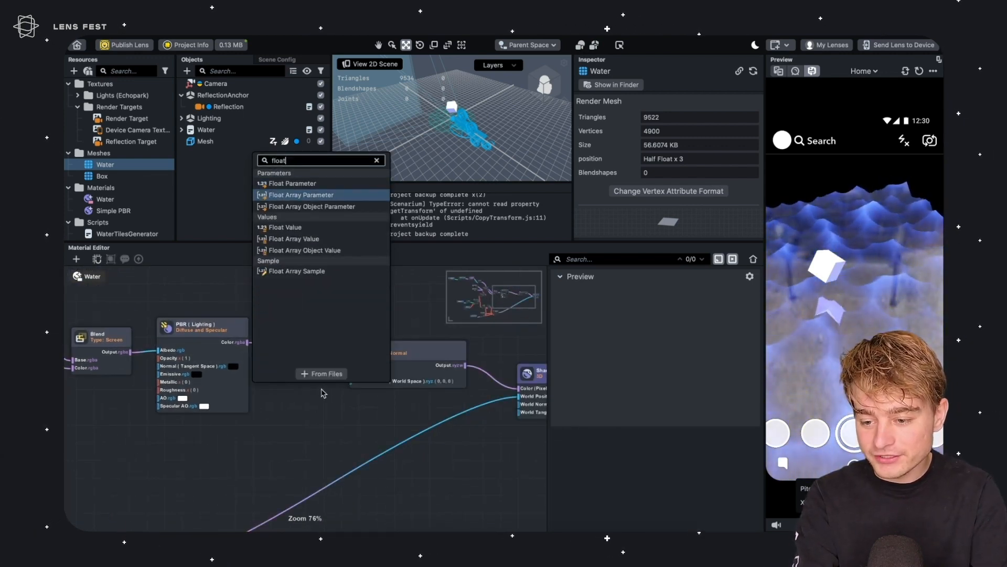
pyautogui.press('Down')
pyautogui.press('Down')
pyautogui.press('Down')
pyautogui.press('Up')
pyautogui.press('Return')
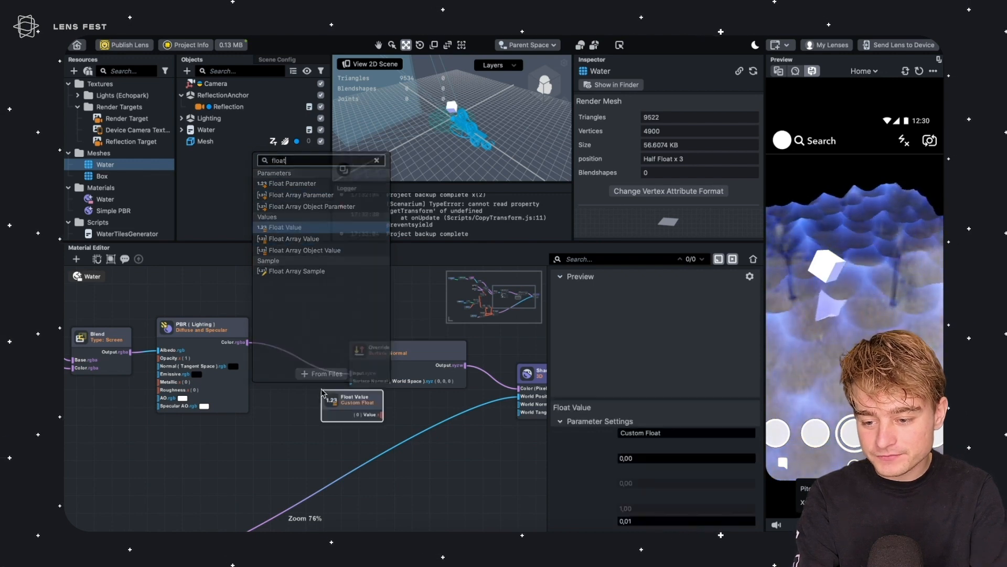
pyautogui.moveTo(359, 402); pyautogui.dragTo(299, 410)
pyautogui.click(619, 480)
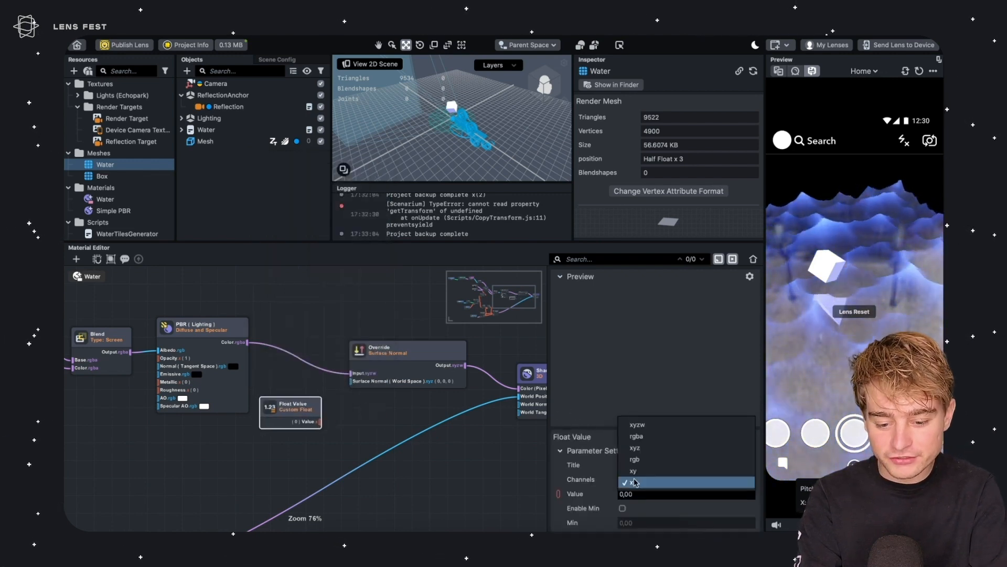
pyautogui.click(657, 447)
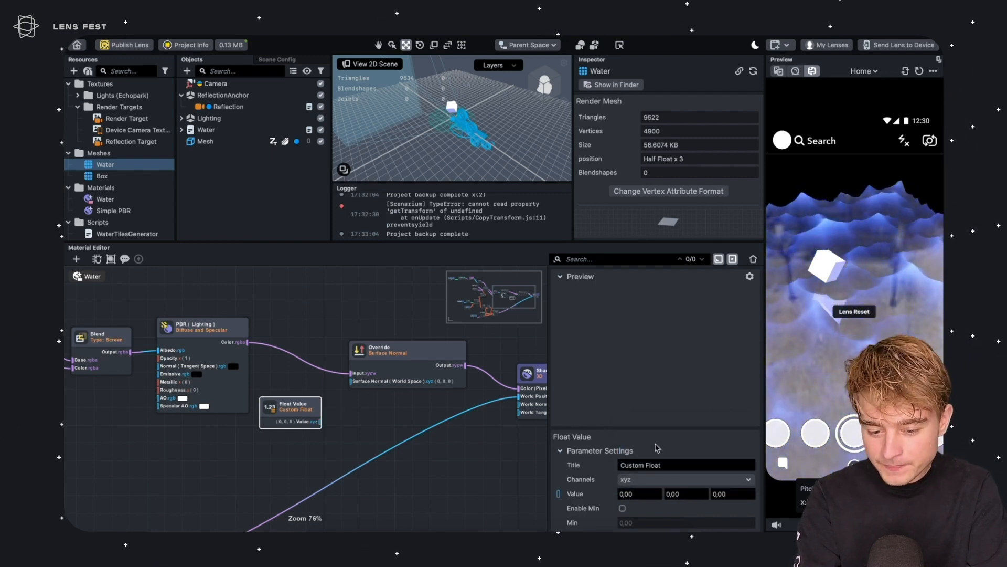
# Title the Float Value "new normals" and set its value to 0, 1, 0
pyautogui.click(659, 463)
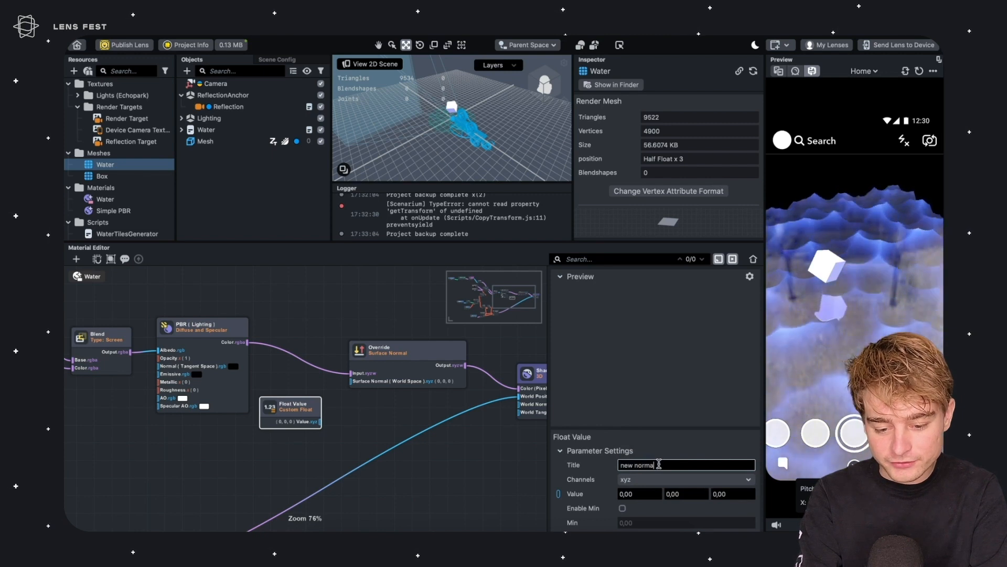
pyautogui.press('Return')
pyautogui.scroll(-2, 677, 394)
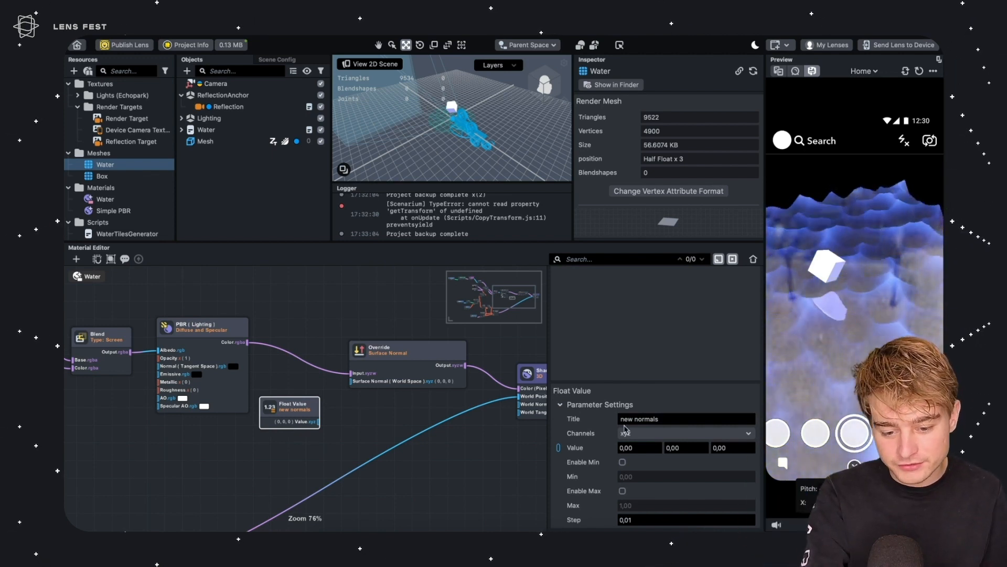
pyautogui.click(682, 447)
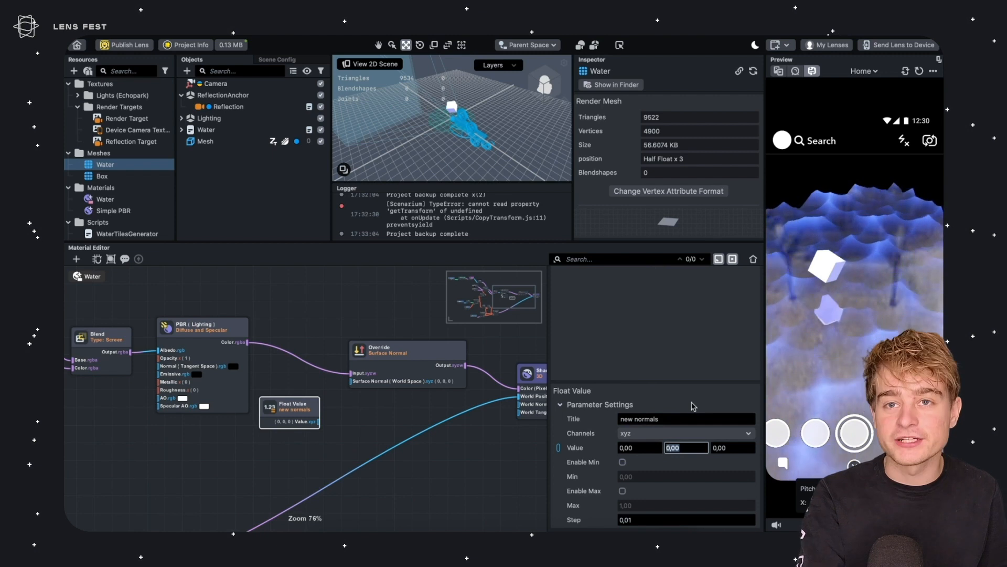
pyautogui.write('1')
pyautogui.click(674, 420)
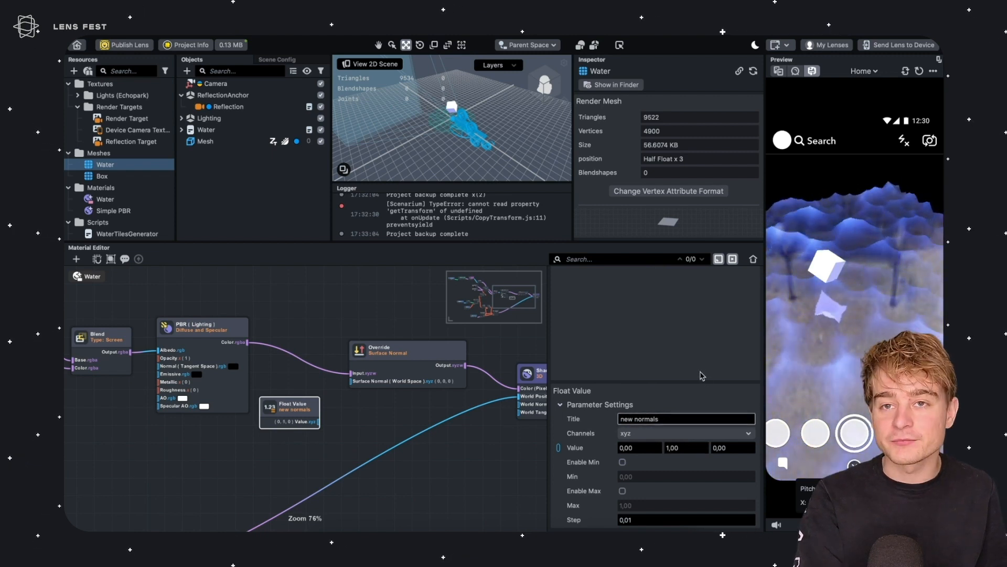
# Connect the new normals value to the Override node's Surface Normal input
pyautogui.click(373, 408)
pyautogui.moveTo(315, 422); pyautogui.dragTo(352, 382)
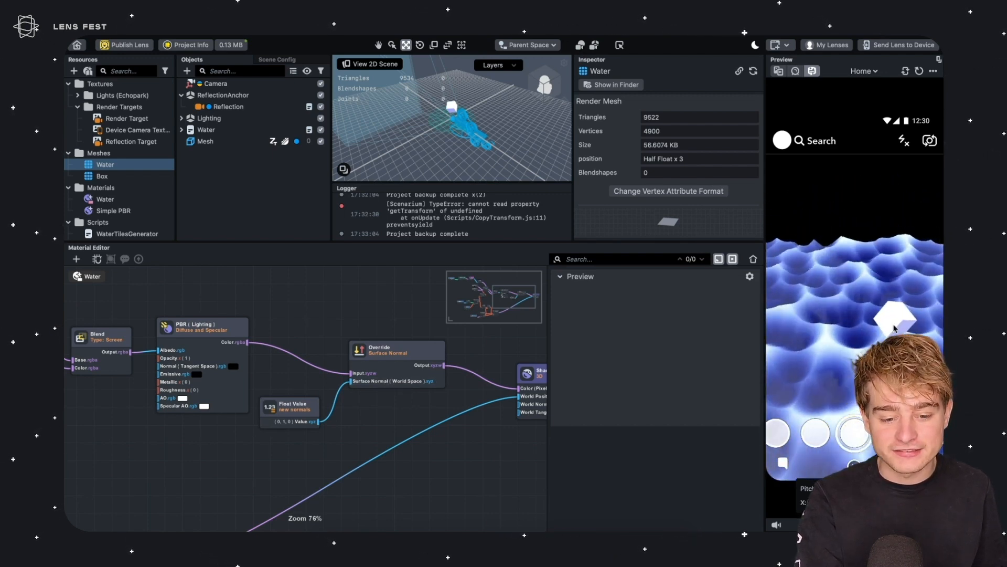
pyautogui.hscroll(-3, 398, 322)
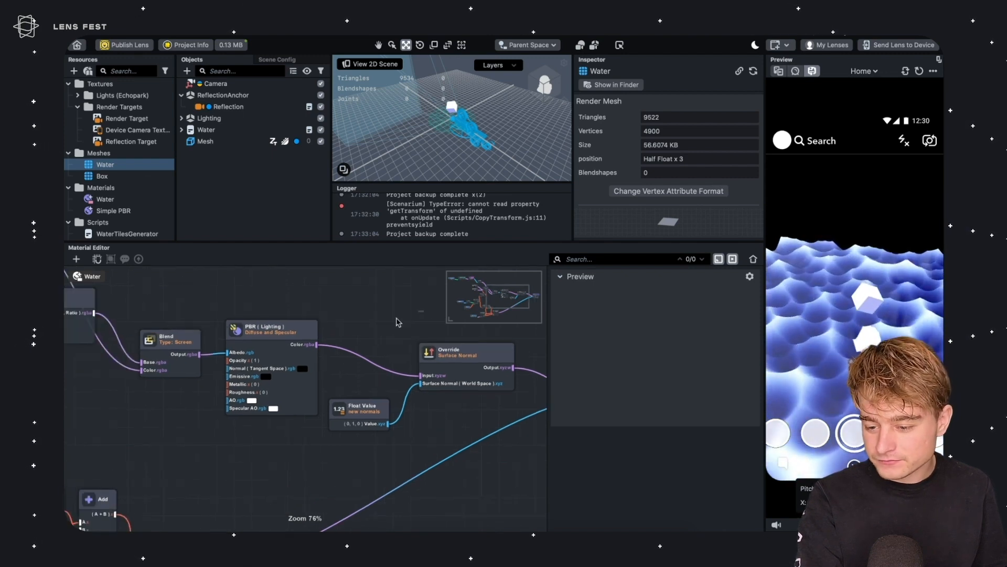
# Set the PBR node's Metallic to 1.00 and Roughness to 0.29
pyautogui.click(257, 321)
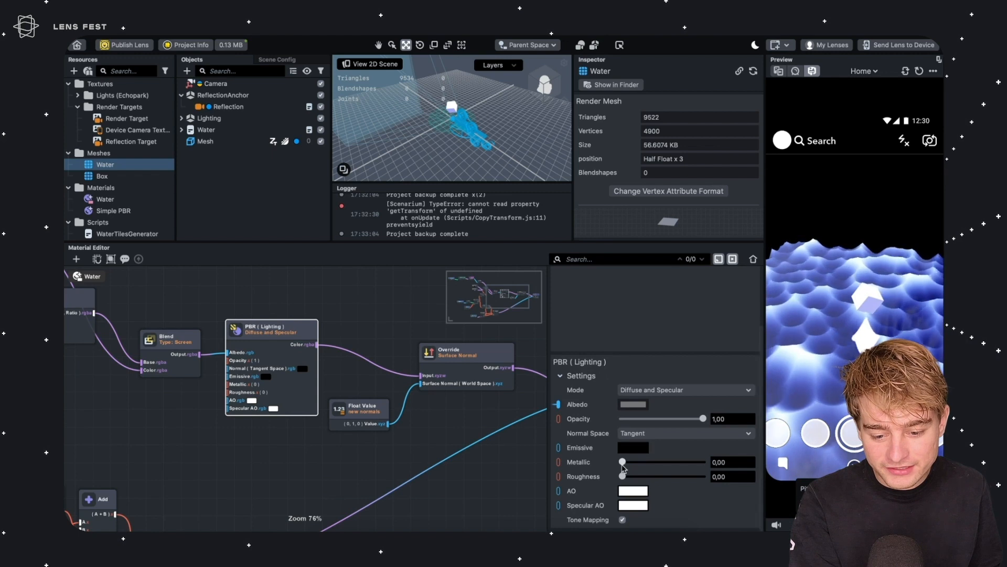
pyautogui.moveTo(656, 464)
pyautogui.mouseDown()
pyautogui.moveTo(712, 466)
pyautogui.moveTo(668, 475)
pyautogui.mouseUp()
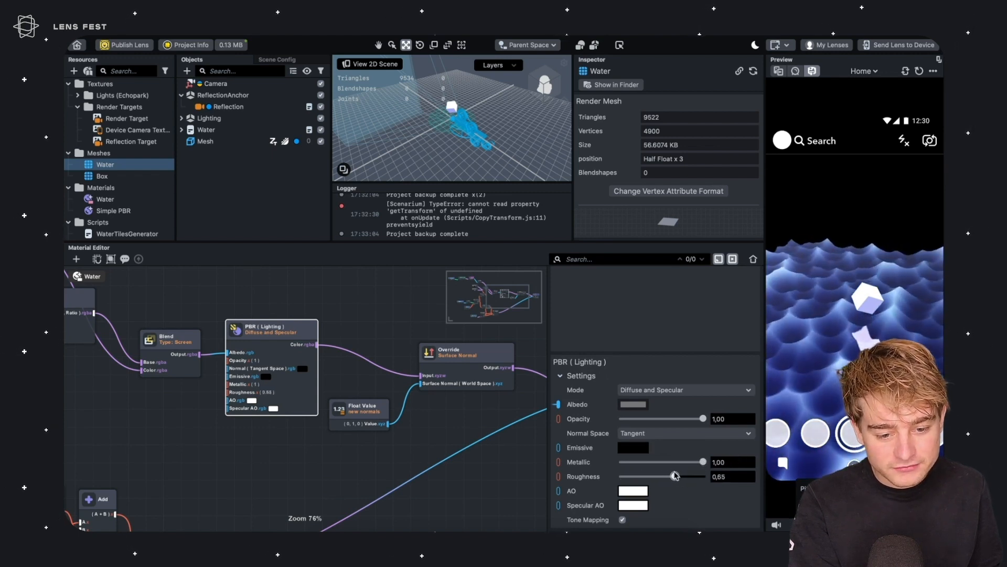
pyautogui.moveTo(936, 320); pyautogui.dragTo(812, 299, button='right')
pyautogui.moveTo(678, 476); pyautogui.dragTo(625, 477)
pyautogui.moveTo(885, 318); pyautogui.dragTo(810, 308, button='right')
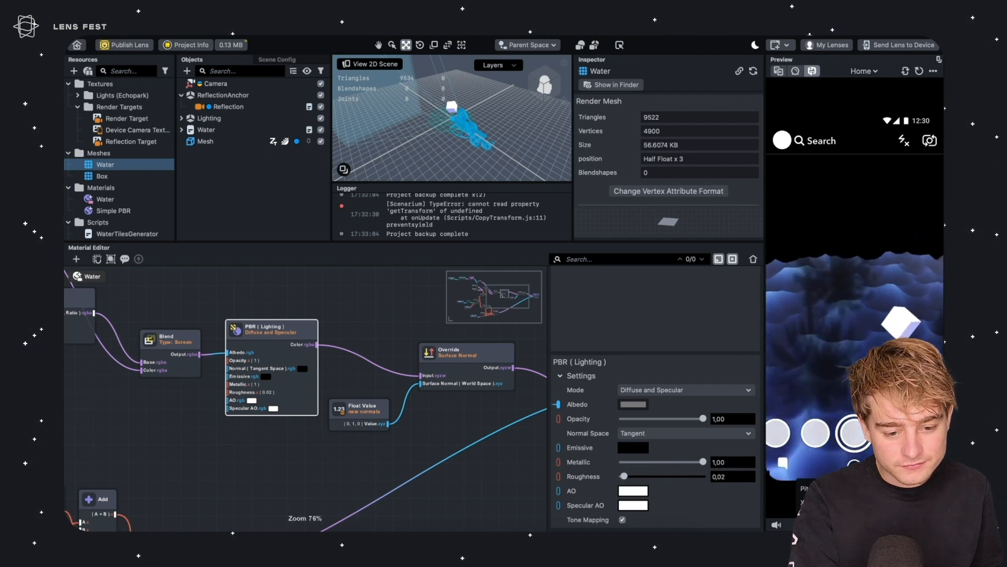
pyautogui.moveTo(887, 356); pyautogui.dragTo(840, 360, button='right')
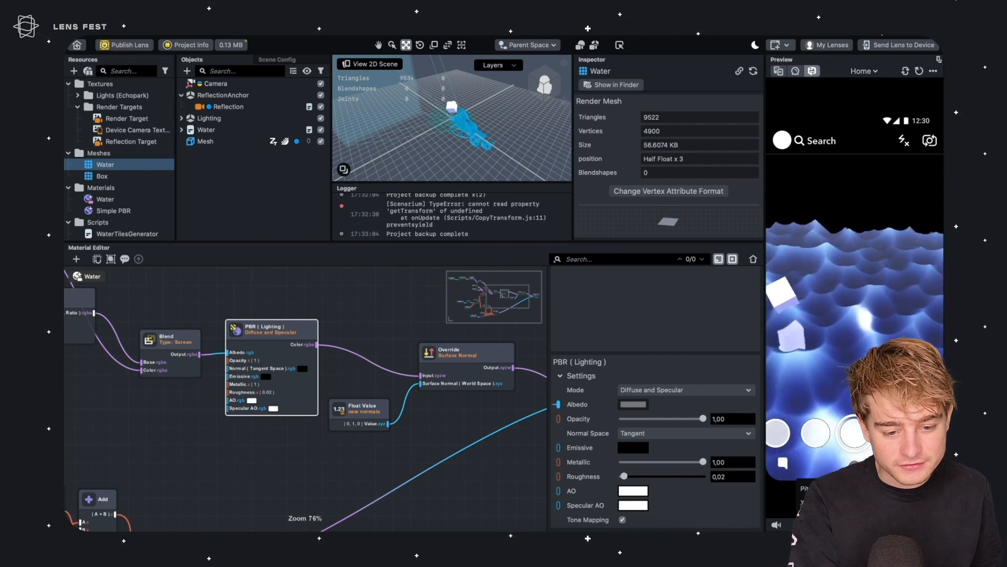
pyautogui.moveTo(624, 476); pyautogui.dragTo(645, 492)
pyautogui.moveTo(897, 329); pyautogui.dragTo(840, 313, button='right')
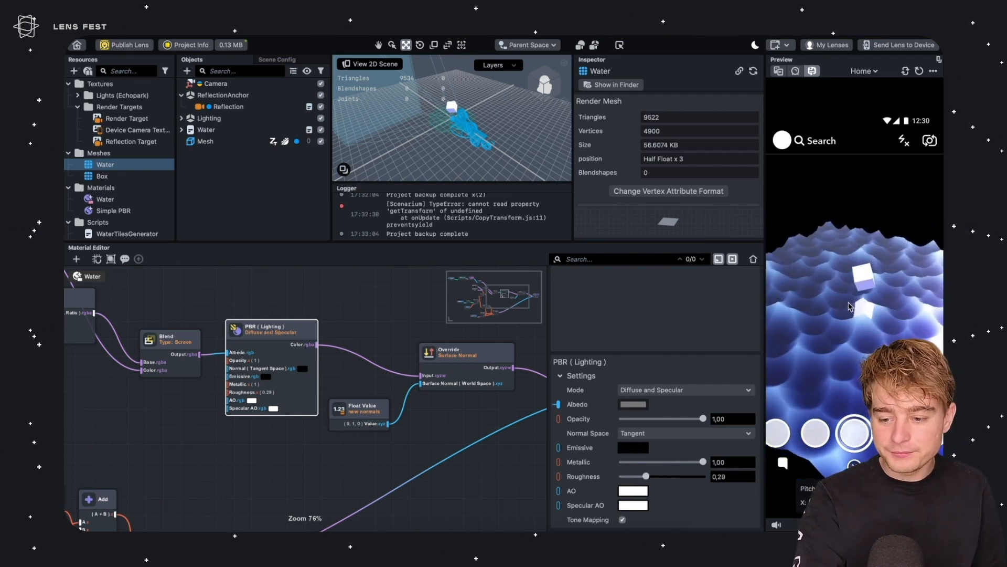
pyautogui.moveTo(859, 297); pyautogui.dragTo(882, 272, button='right')
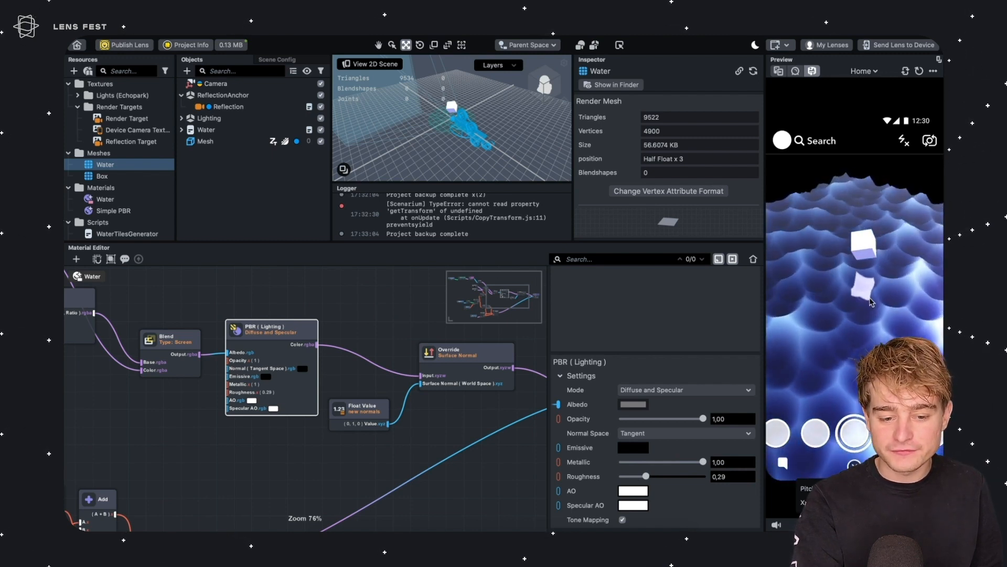